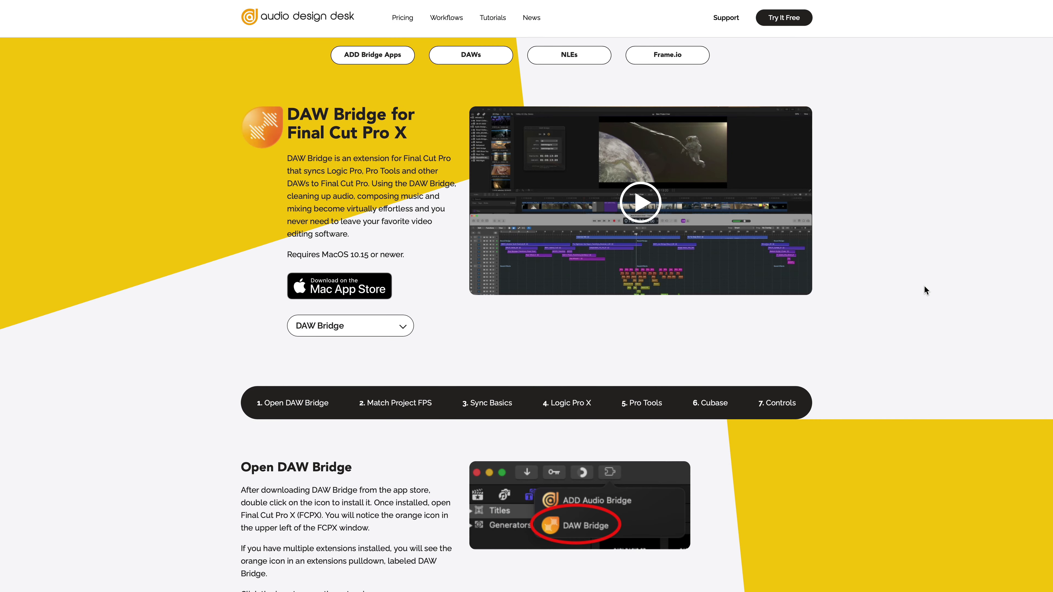
- Read through the DAW Bridge web page and the article on using video with Pro Tools Intro
scroll(924, 285, "down", 5)
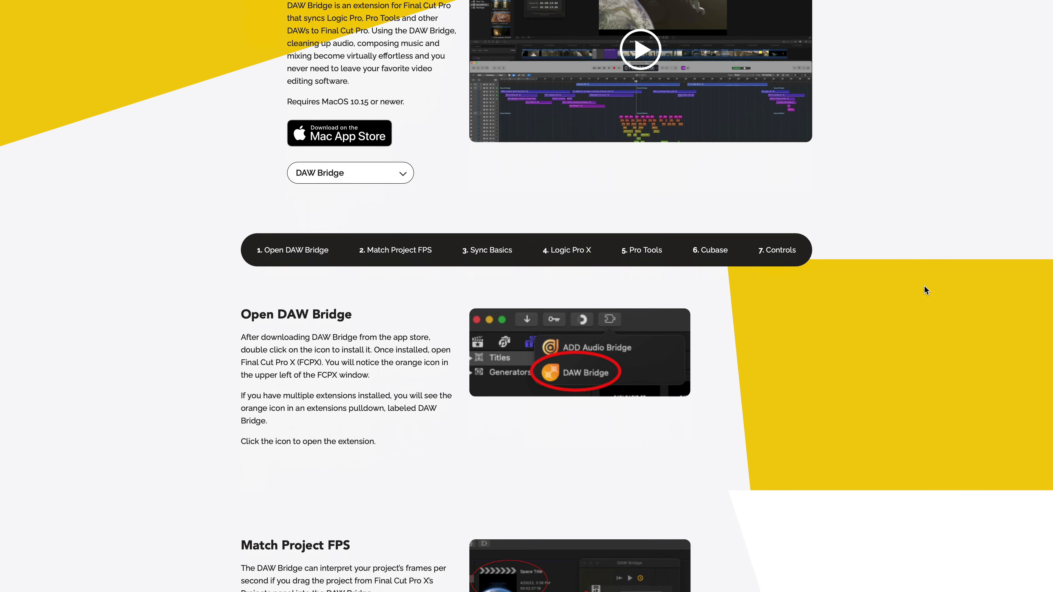
scroll(926, 290, "down", 2)
scroll(926, 290, "down", 13)
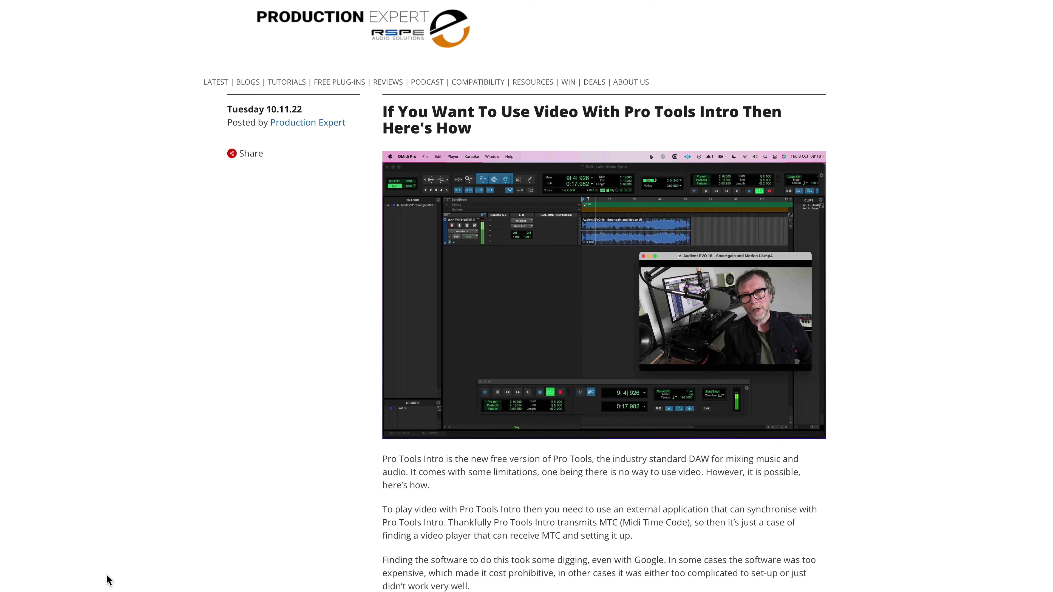
scroll(242, 508, "down", 20)
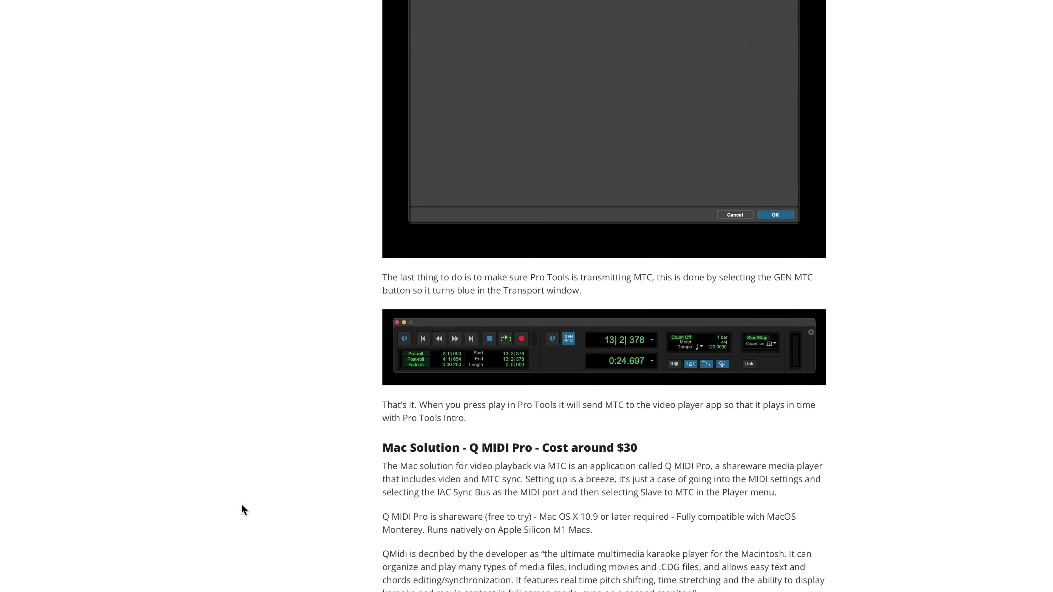
scroll(242, 506, "down", 5)
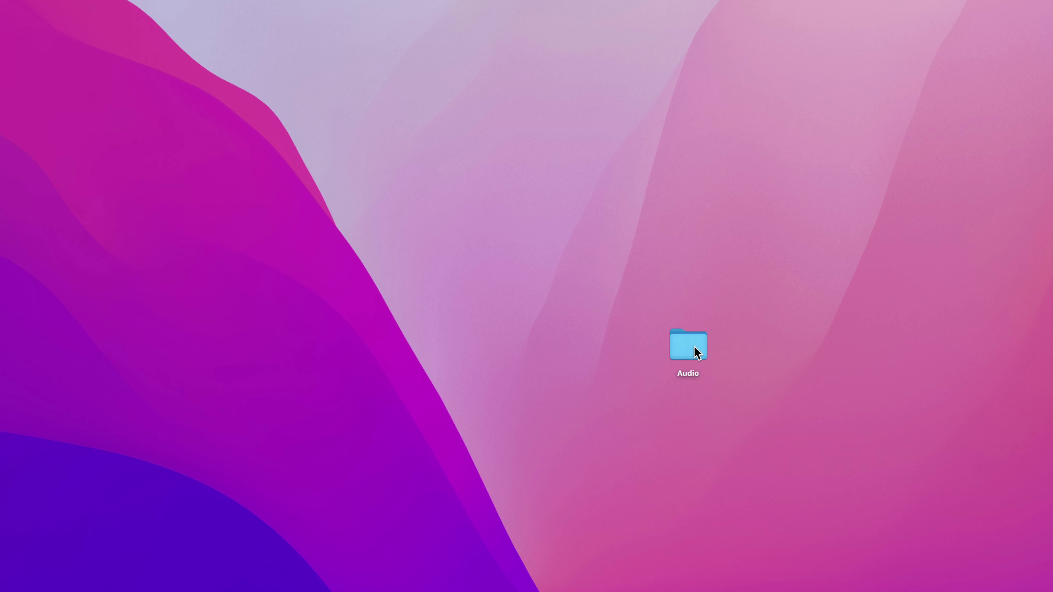
- Open the Audio folder on the desktop and go through the exported DX, Music 1 and Music 2 WAV files
double_click(695, 347)
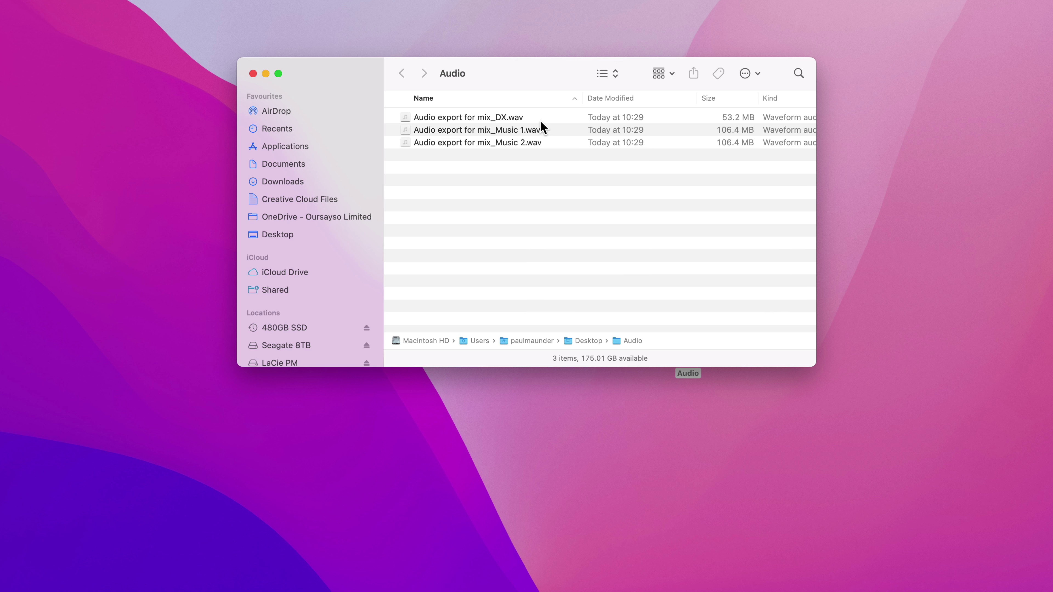
left_click(547, 111)
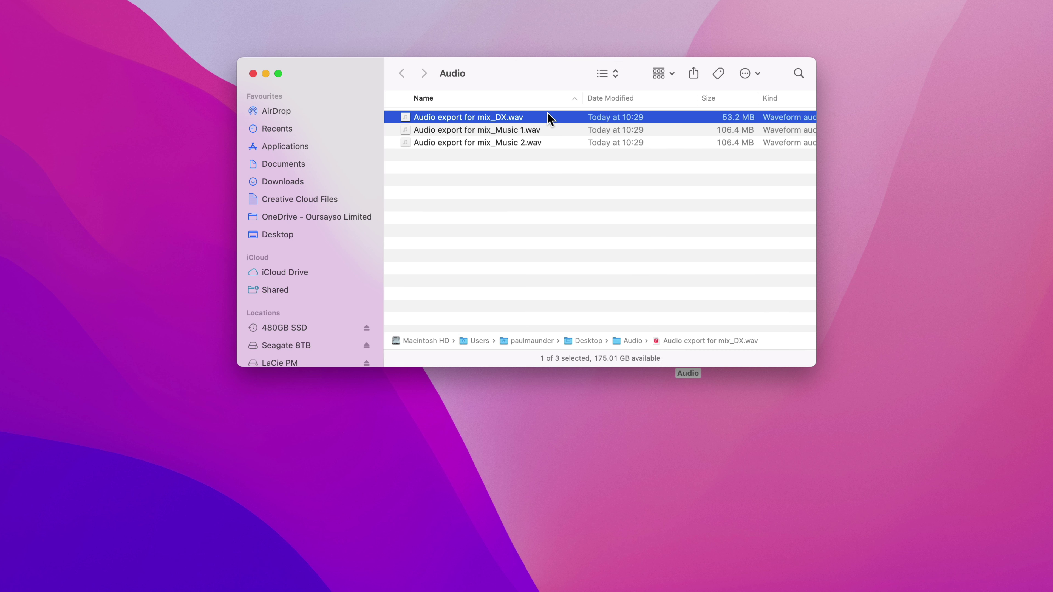
key("Down")
key("Down")
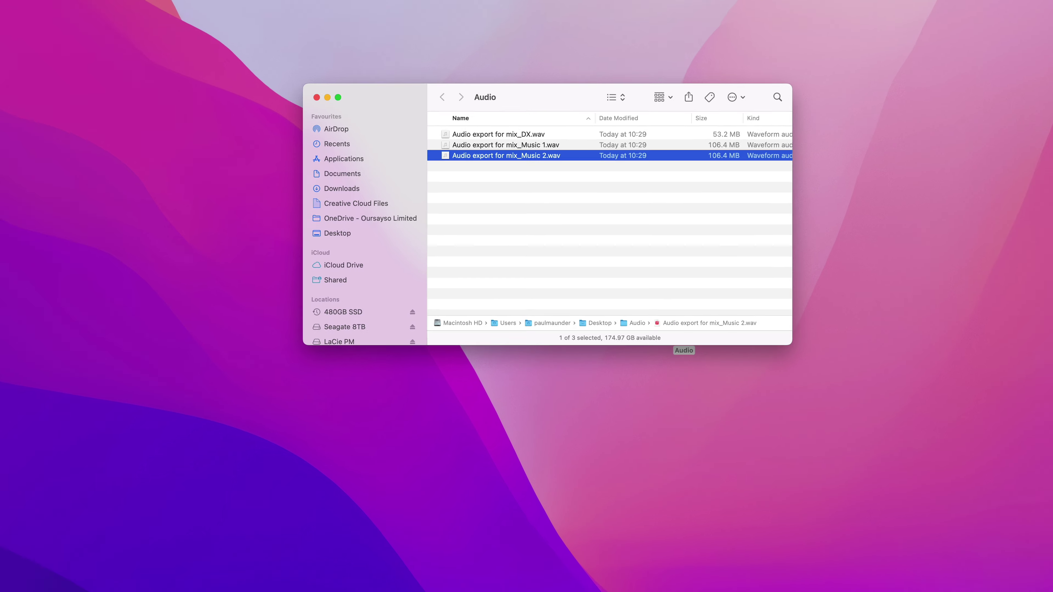
- Switch to Pro Tools and create a local session named Basic Post Mix with Stereo Mix I/O settings, saved on the Desktop
key("super+Tab")
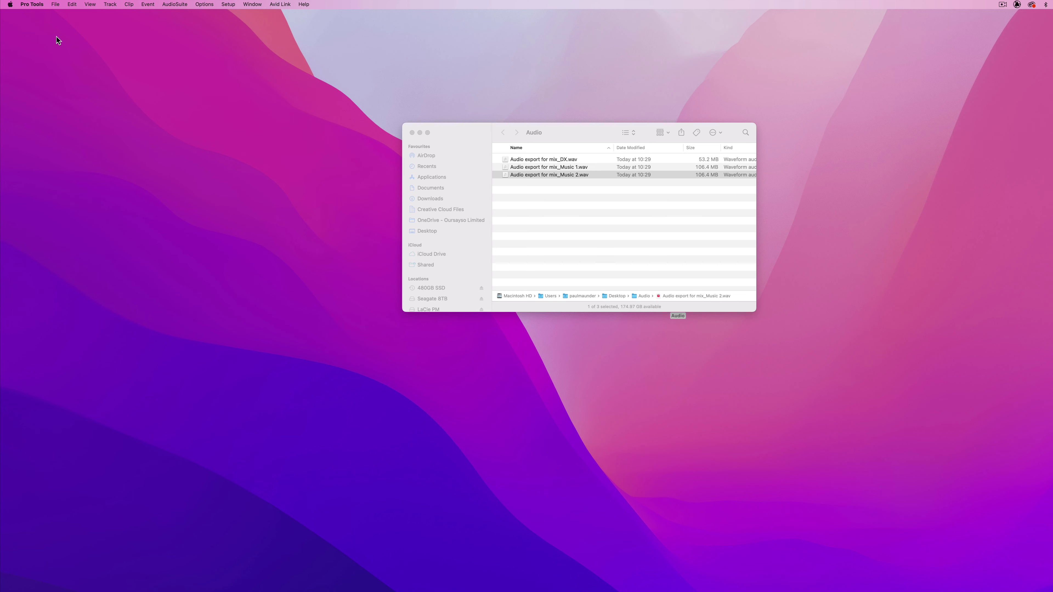
key("super+n")
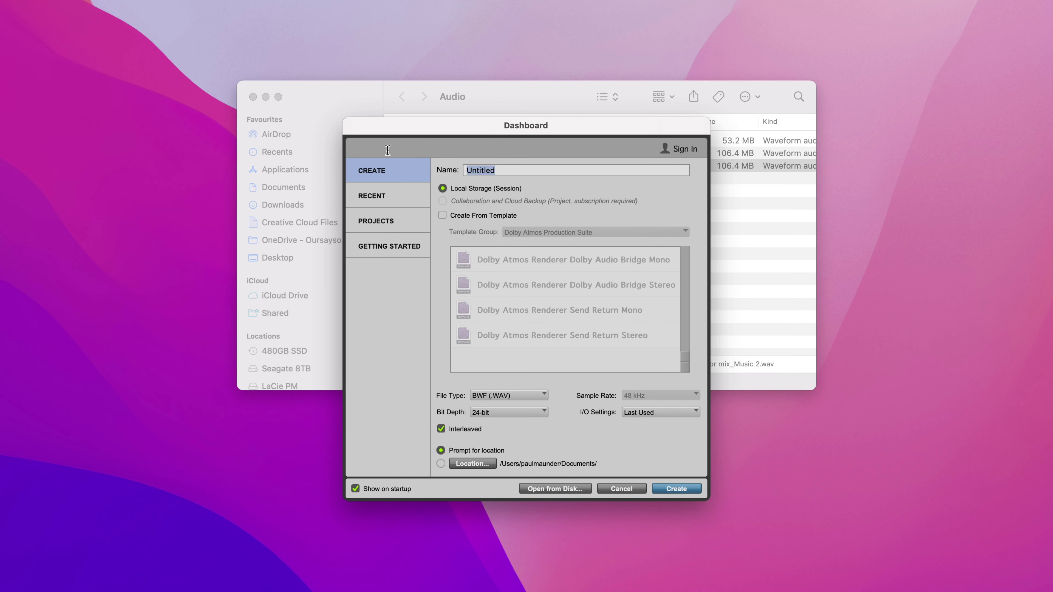
type("Basic Post Mix")
left_click(661, 413)
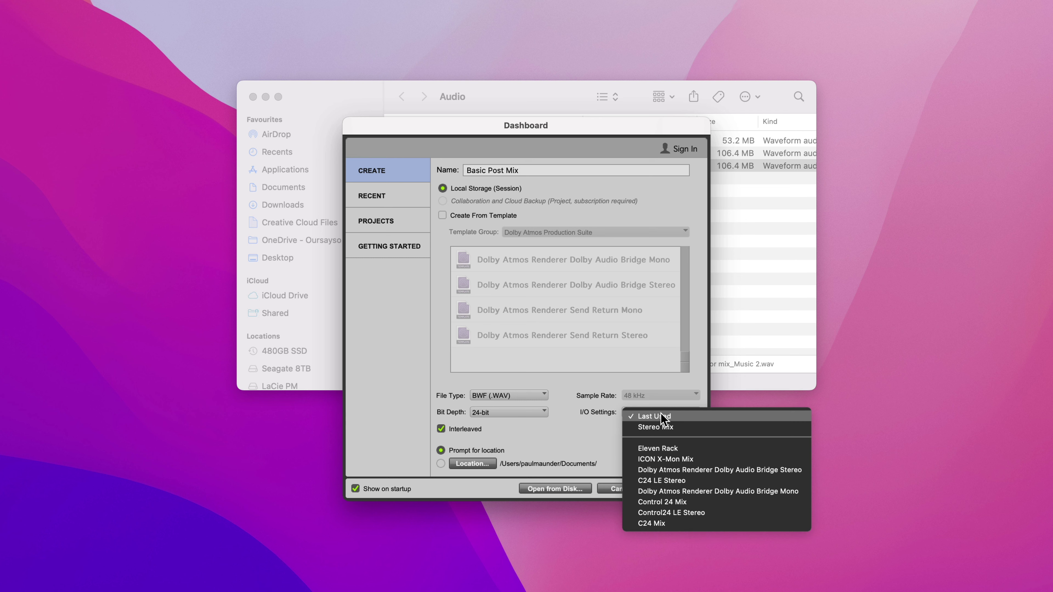
left_click(679, 427)
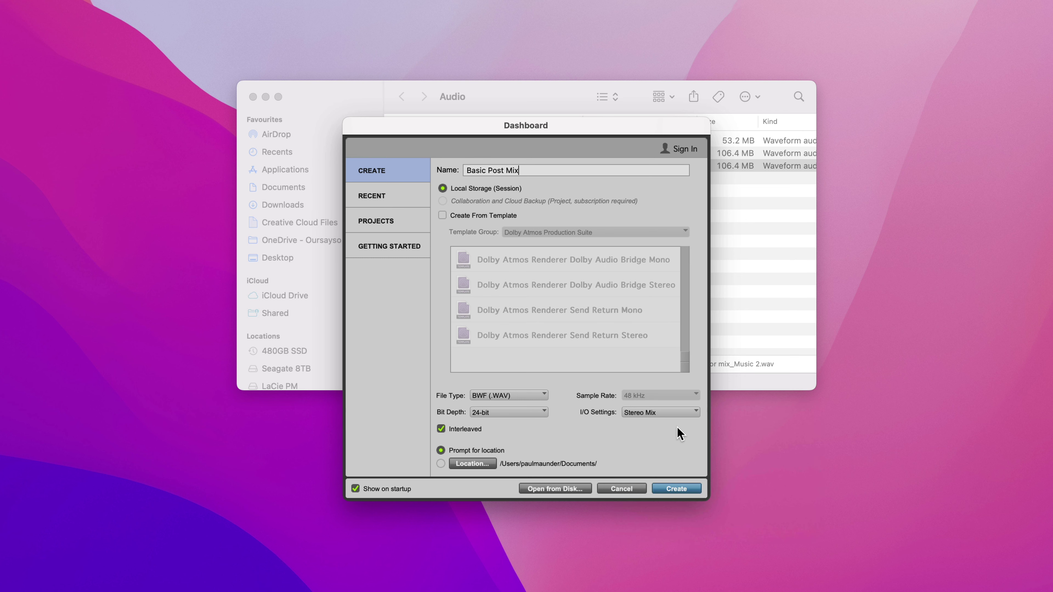
left_click(677, 490)
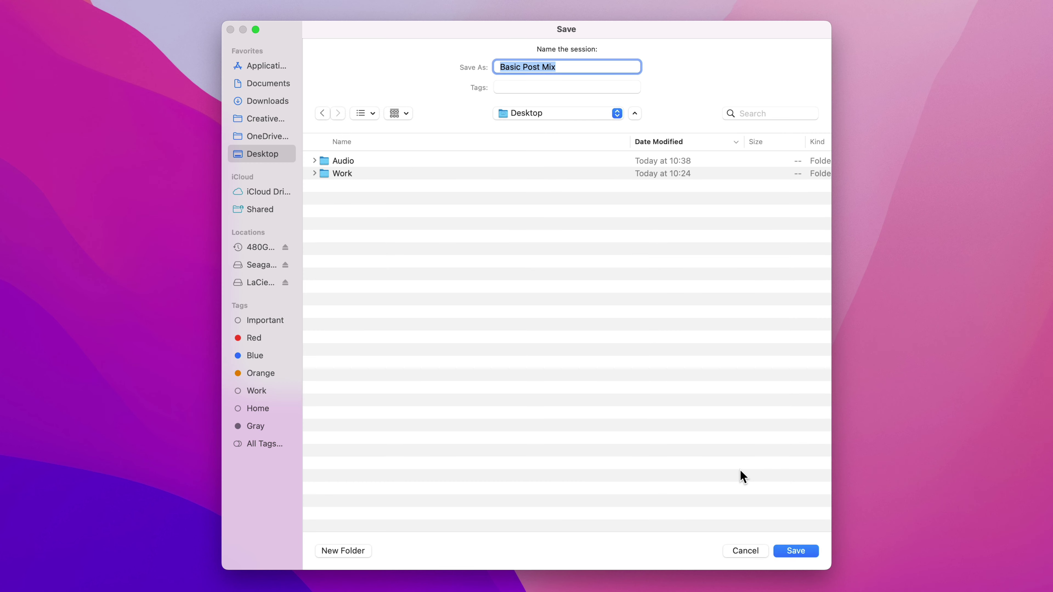
left_click(790, 551)
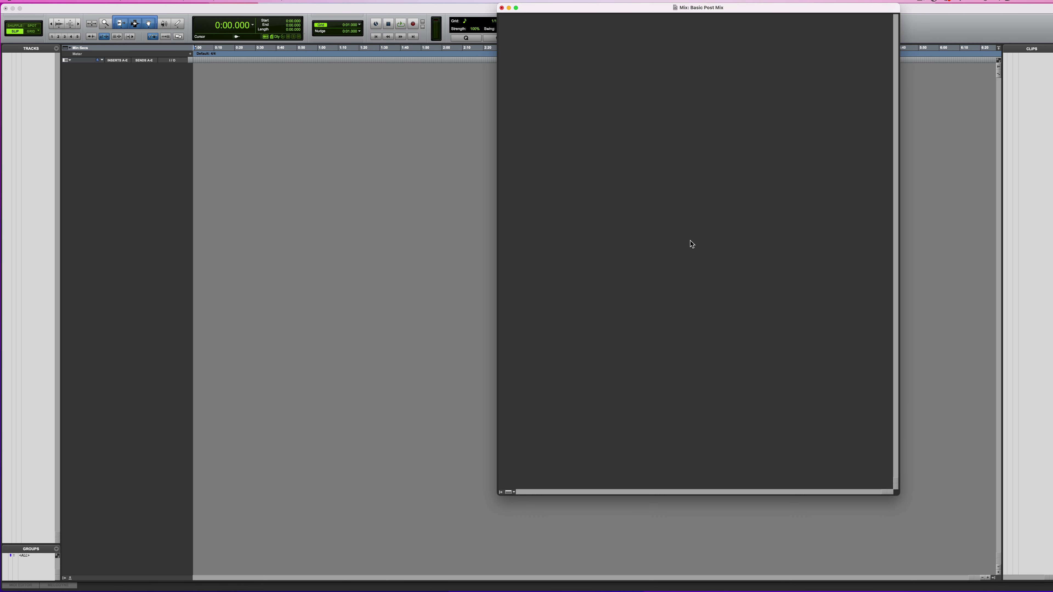
- Show the Edit window and check the Processing preferences for automatically copying files on import
key("super+equal")
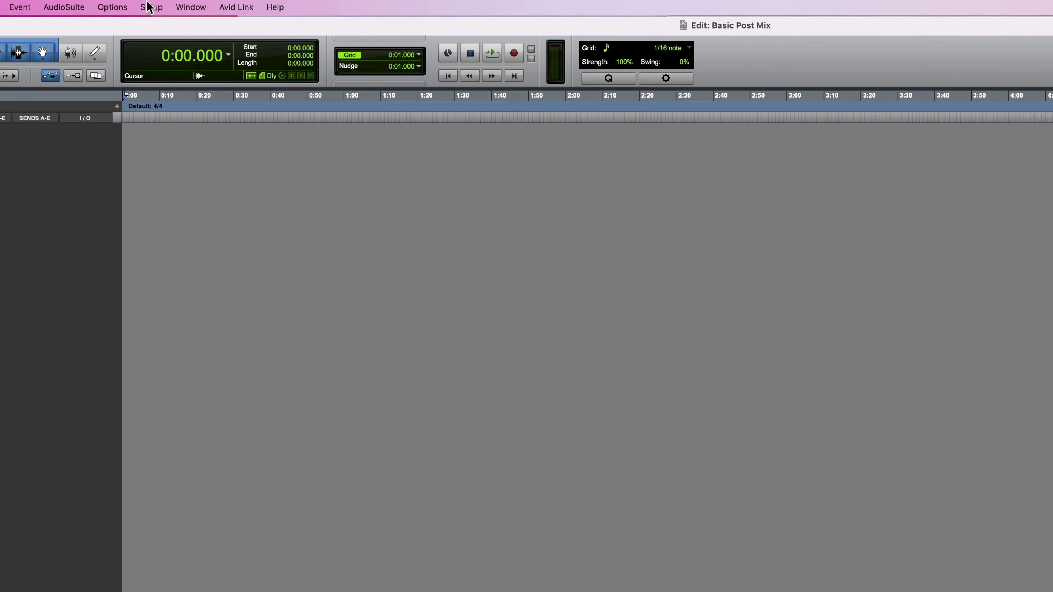
left_click(149, 6)
left_click(193, 172)
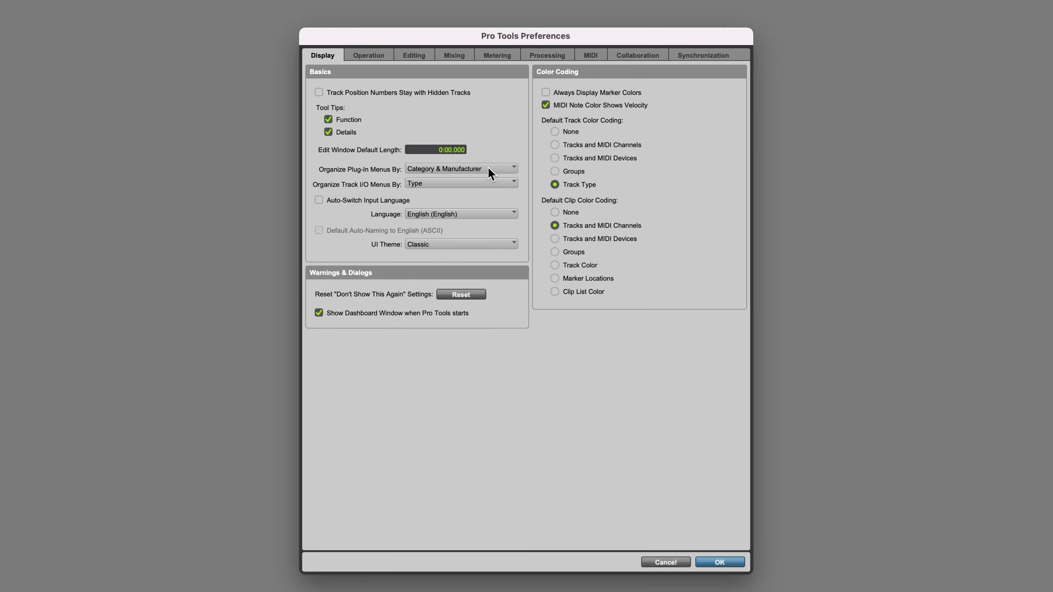
left_click(538, 58)
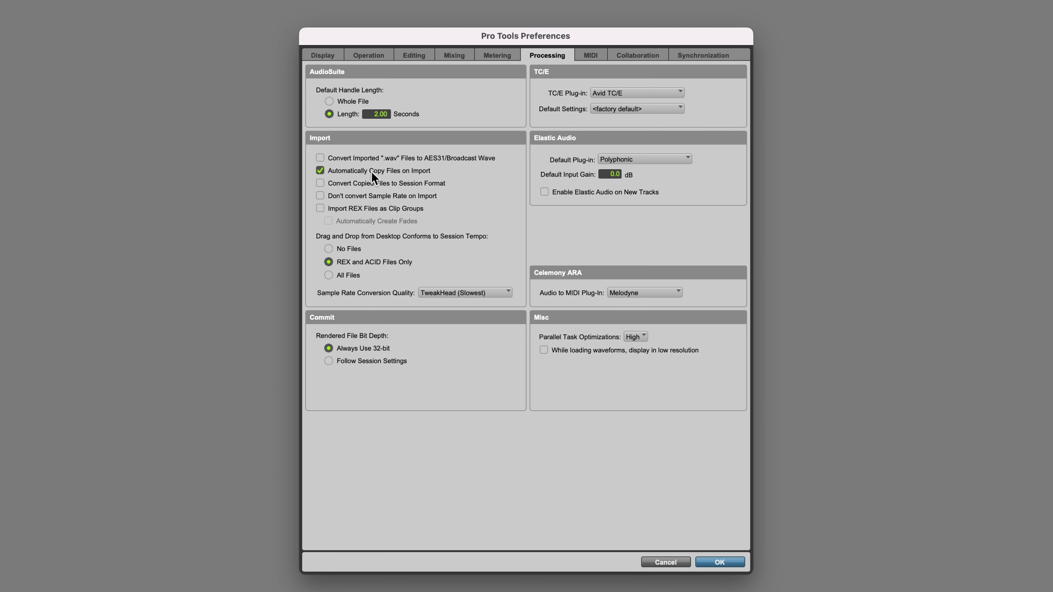
left_click(667, 562)
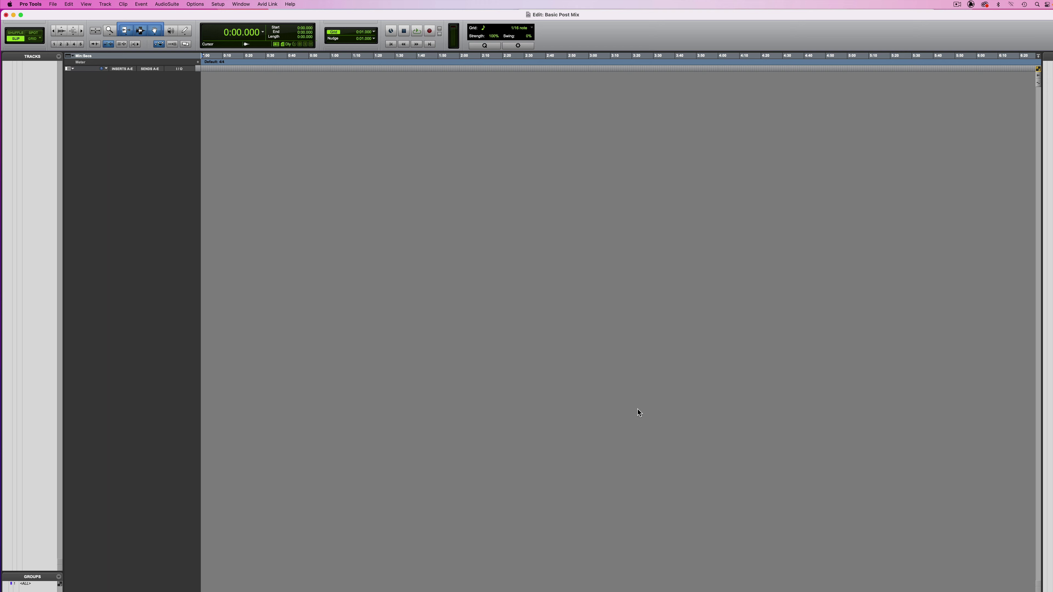
- Import the three WAV files from the Audio folder as new tracks at the session start and increase the track height
key("super+Tab")
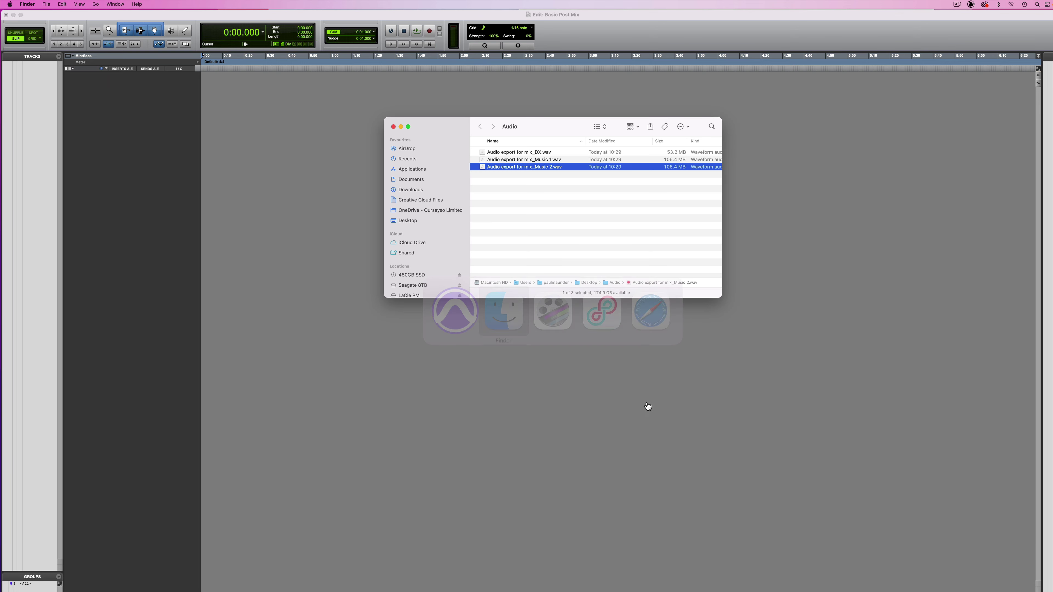
left_click(520, 152, "shift")
left_click_drag(534, 154, 31, 126)
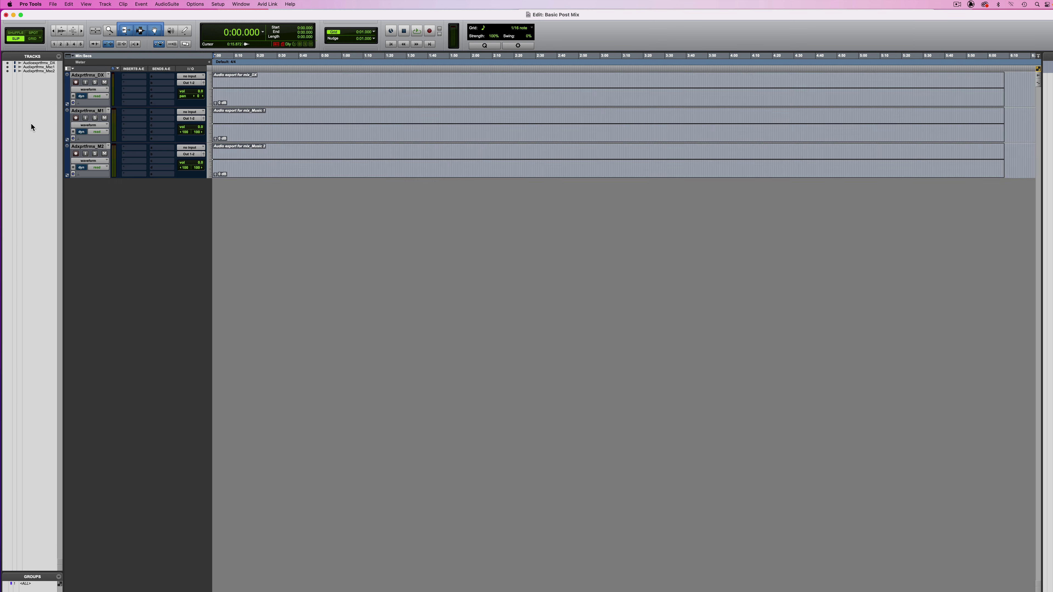
key("ctrl+Down")
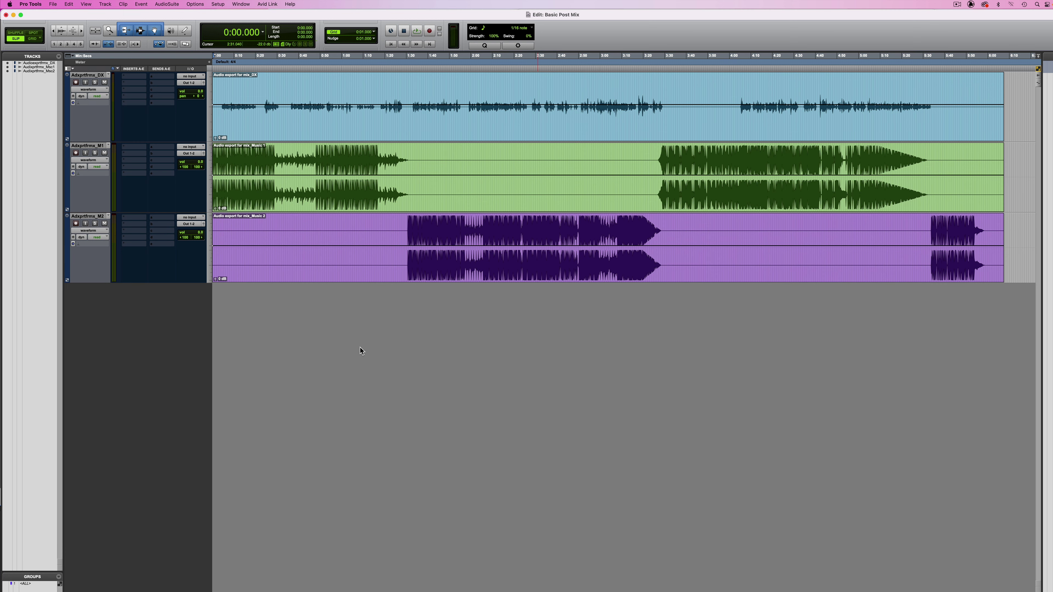
- Solo the dialogue track and play a short passage from near its start
left_click(94, 82)
left_click(220, 93)
key("space")
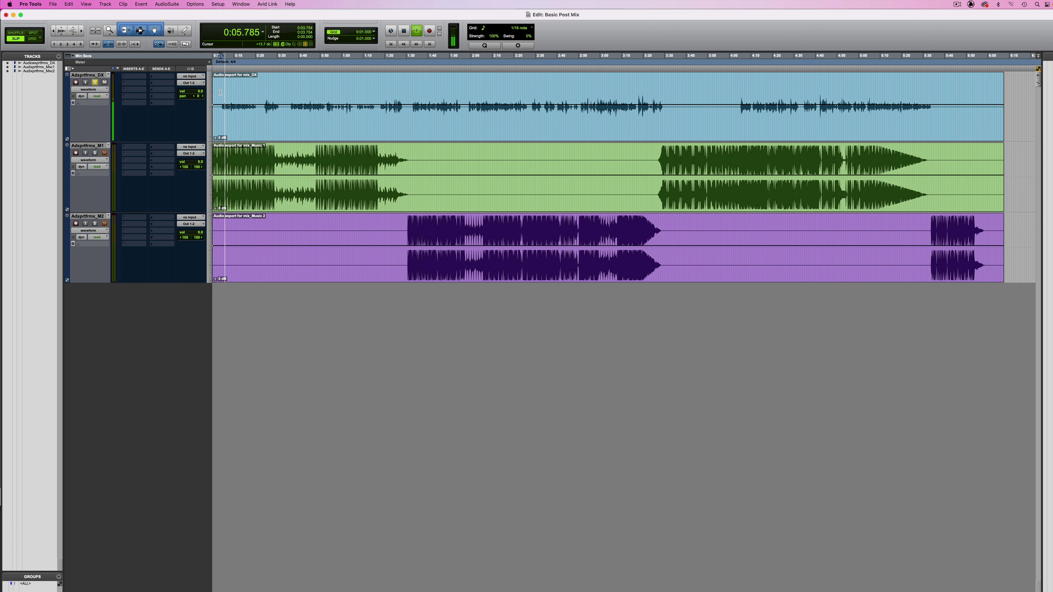
key("space")
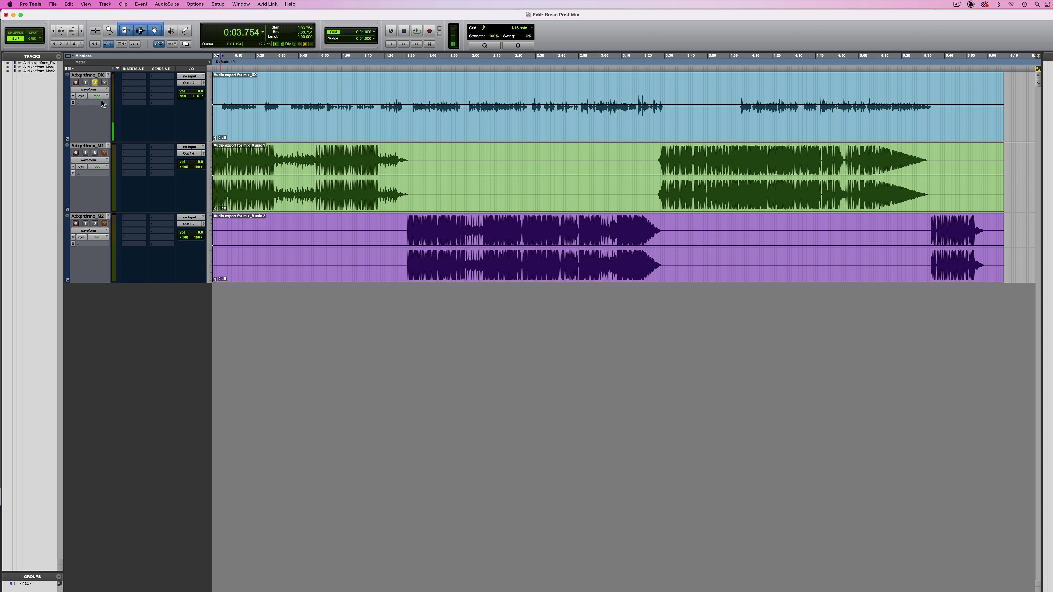
- Move the solo from the dialogue track to the first music track and play a short passage
left_click(95, 83)
left_click(95, 153)
key("space")
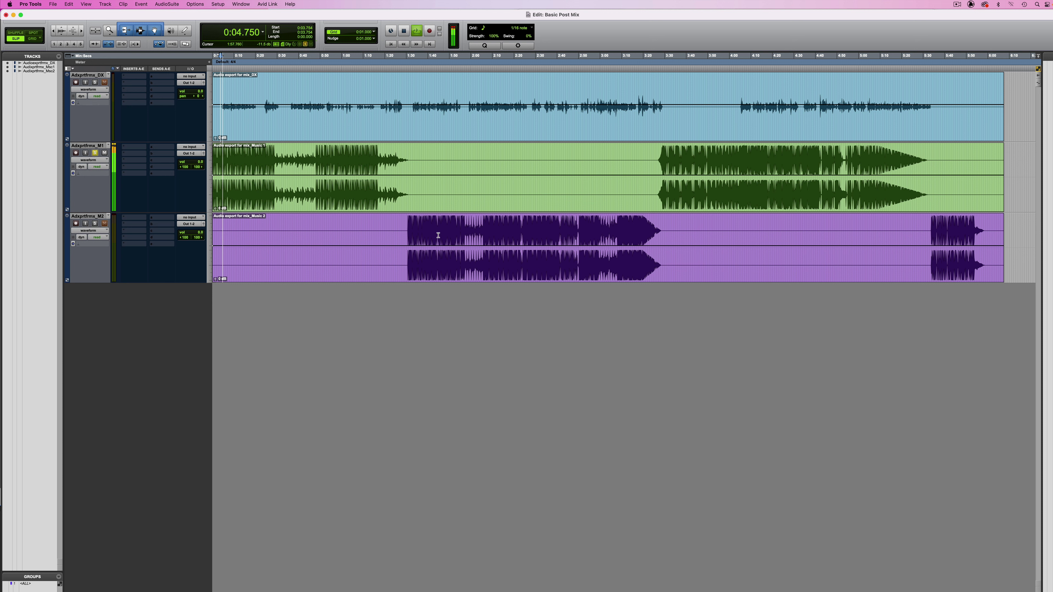
key("space")
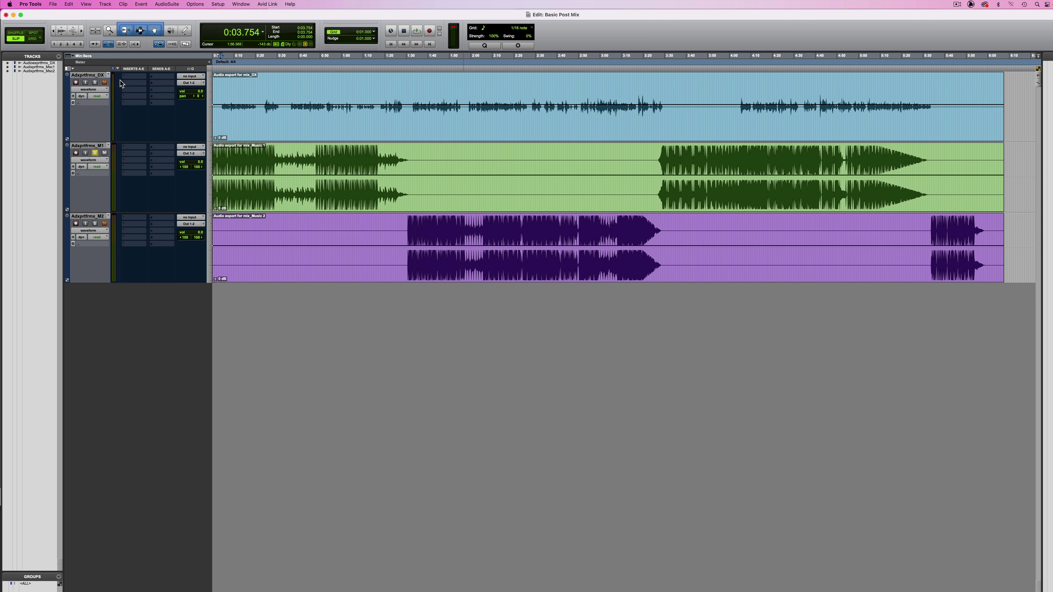
- Rename the three audio tracks in order as DX, Music 1 and Music 2
left_click(87, 76)
double_click(87, 77)
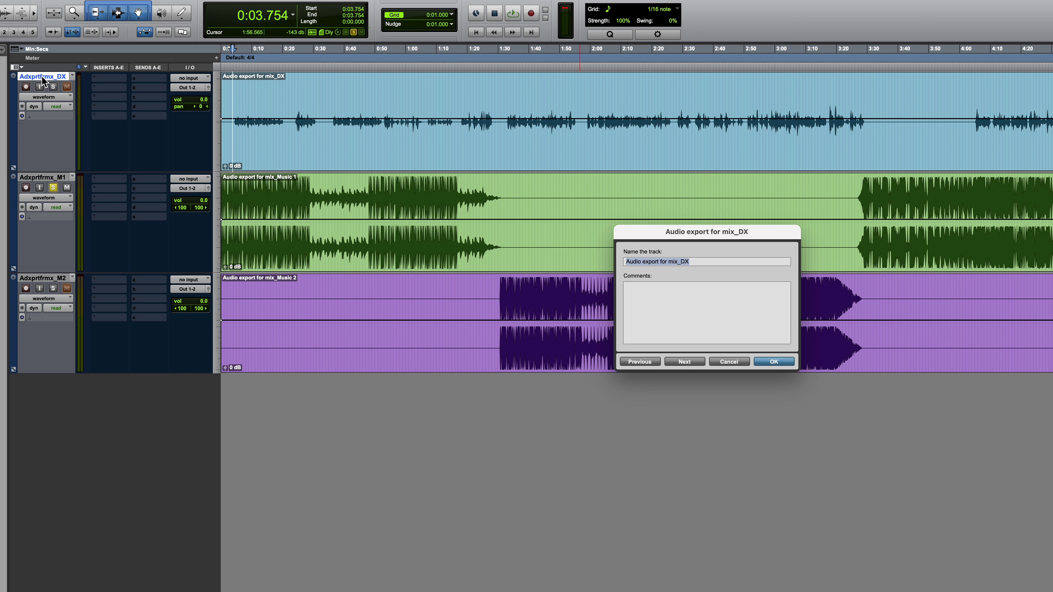
type("DX")
key("super+Right")
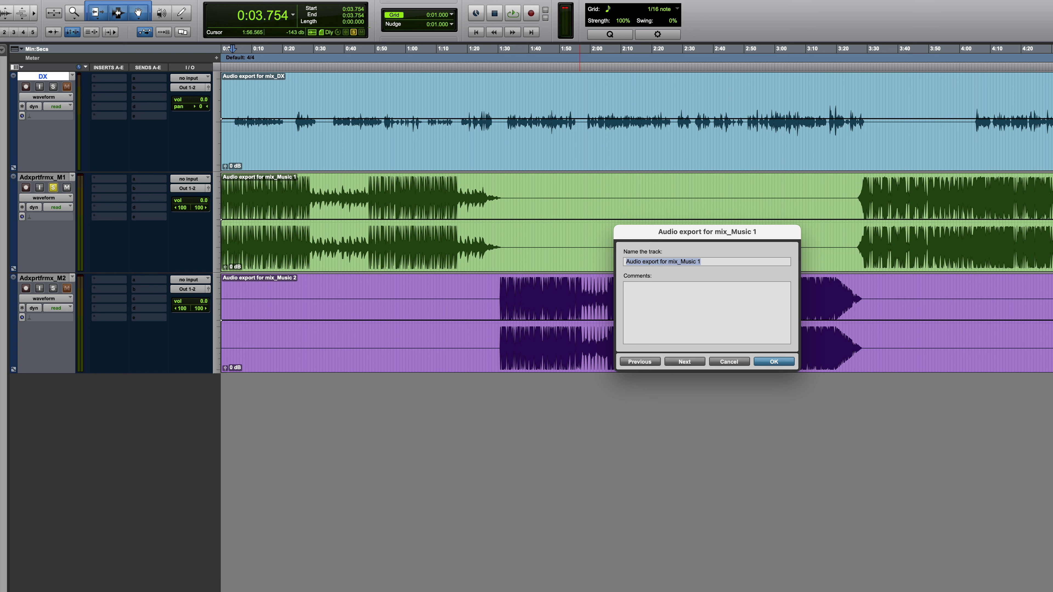
type("Music 1")
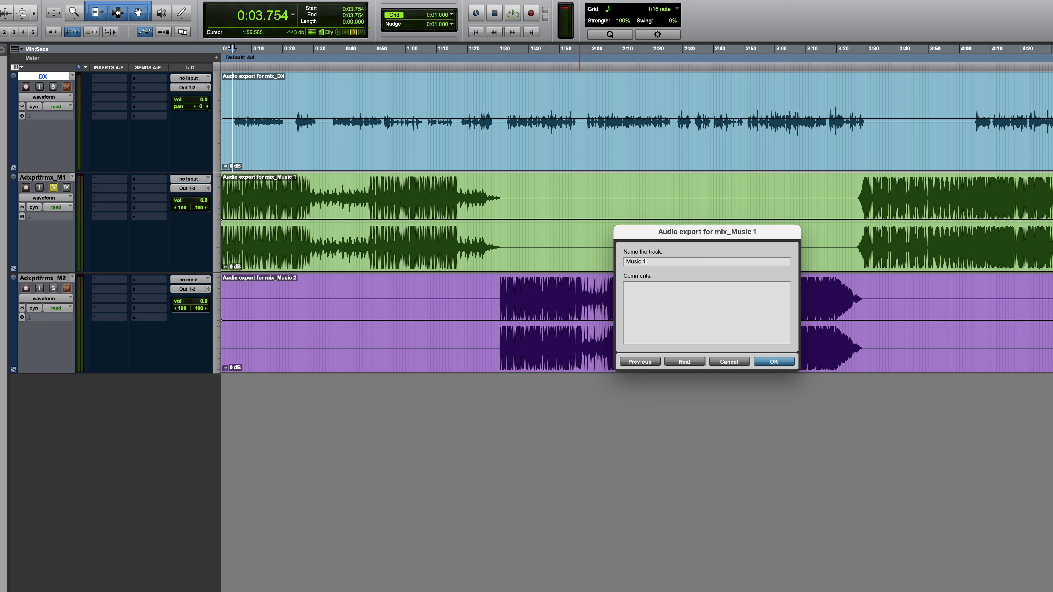
key("super+Right")
type("Music 2")
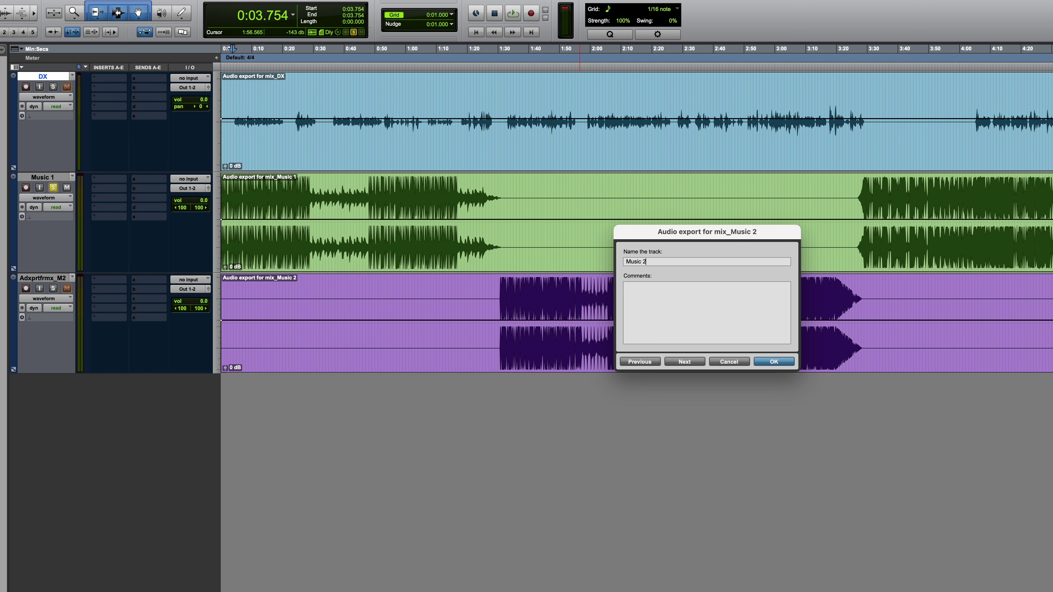
key("Return")
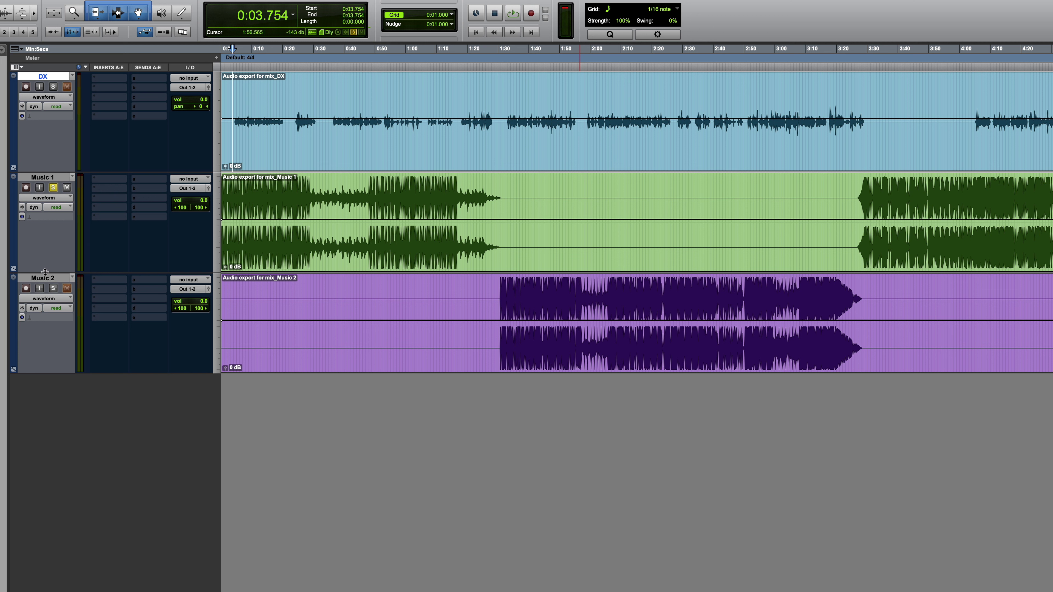
- Create one stereo master fader track below the Music 2 track
left_click(48, 281)
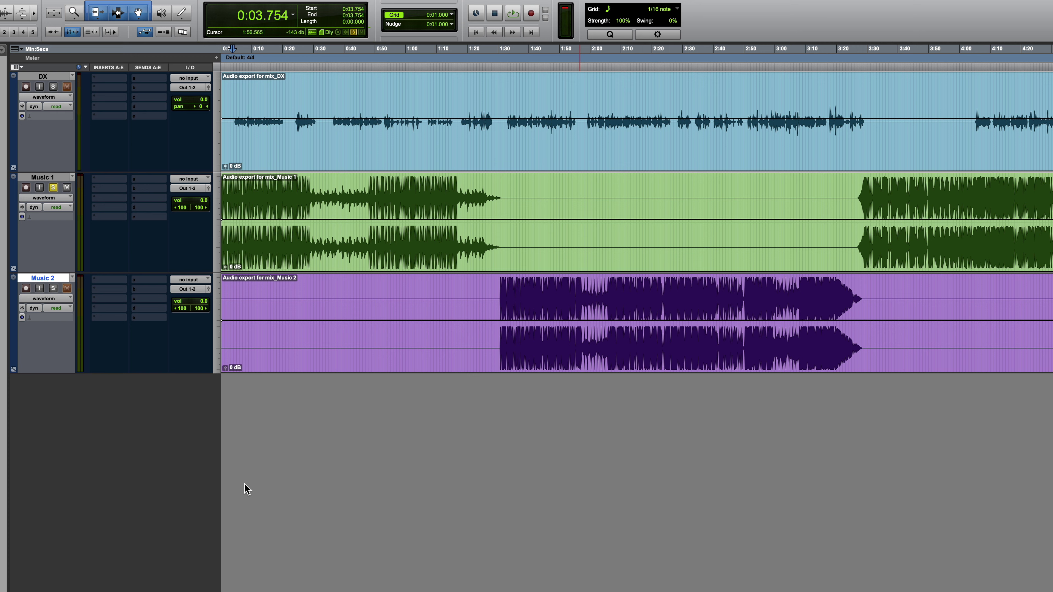
key("super+shift+n")
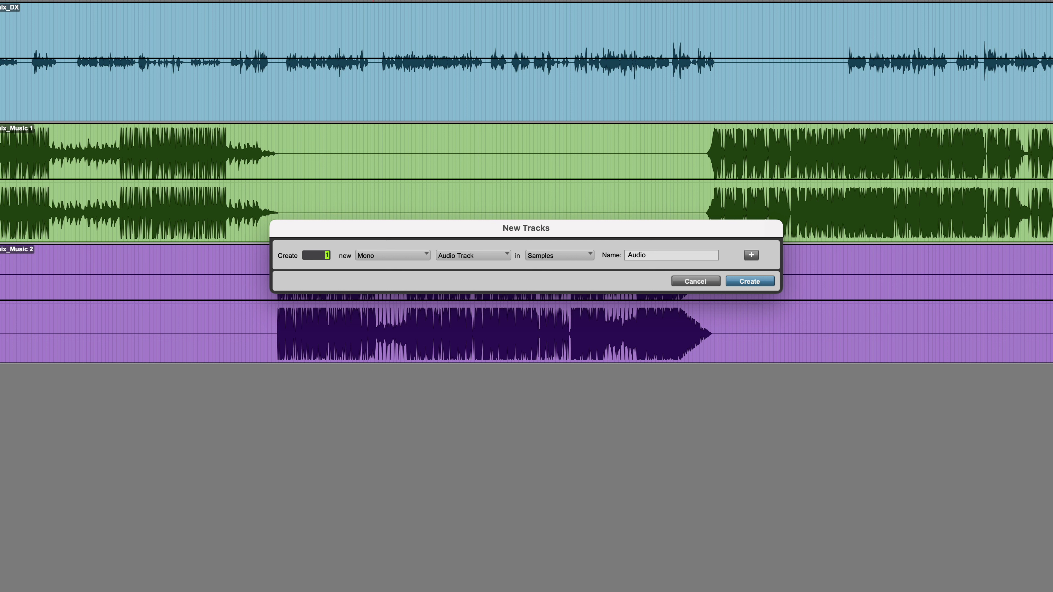
key("super+Right")
key("super+Left")
key("super+Right")
key("super+Down")
key("super+Down")
key("super+Down")
key("super+Down")
key("super+Down")
key("super+Up")
key("super+Up")
key("Tab")
key("Return")
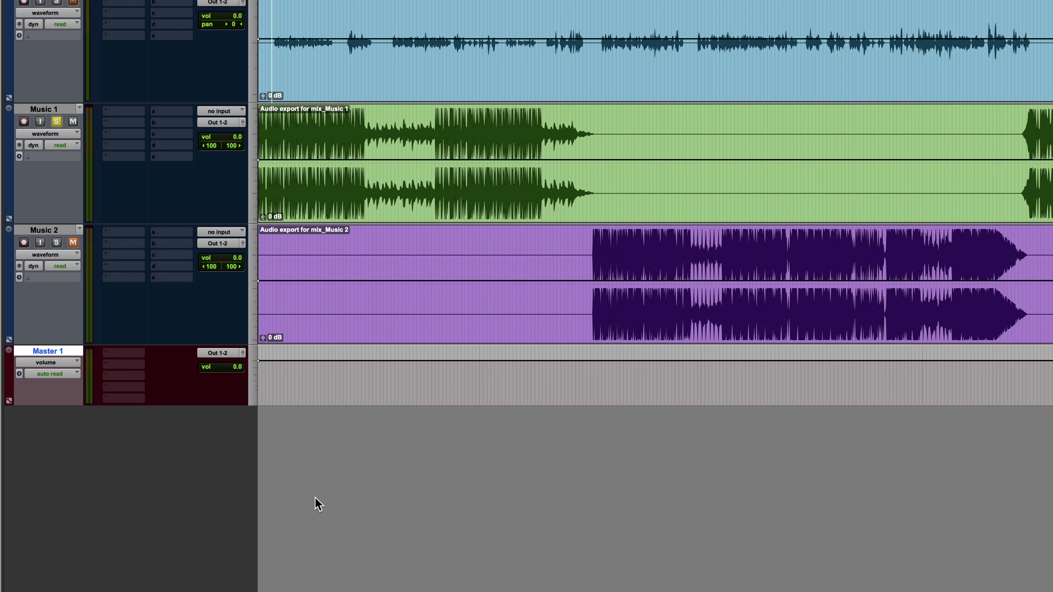
- Insert the stereo Youlean Loudness Meter 2 on the Master 1 track and choose its ATSC A/85 preset
left_click(104, 355)
mouse_move(158, 353)
mouse_move(245, 552)
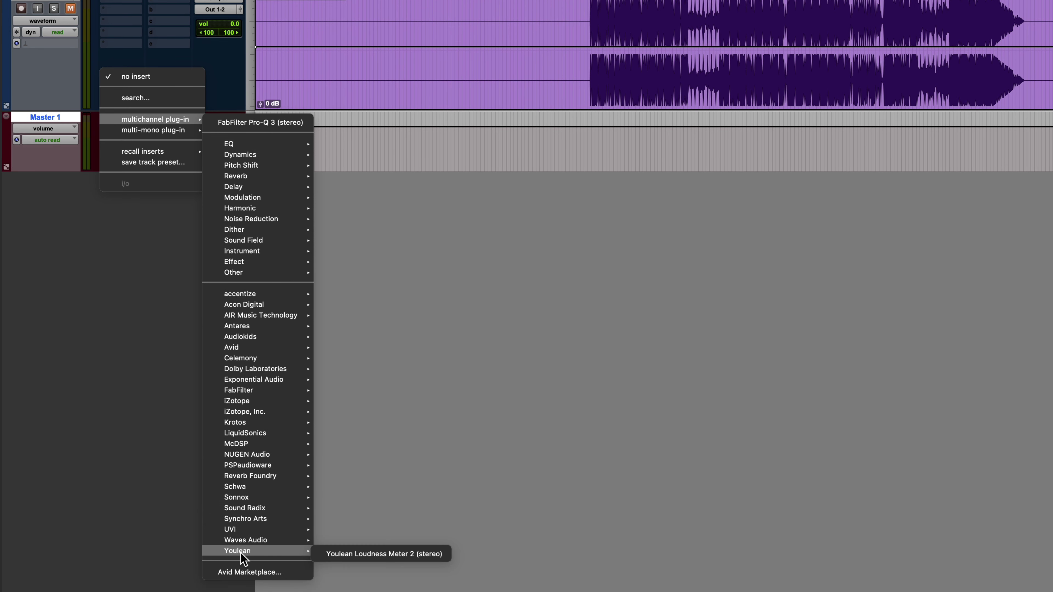
left_click(355, 555)
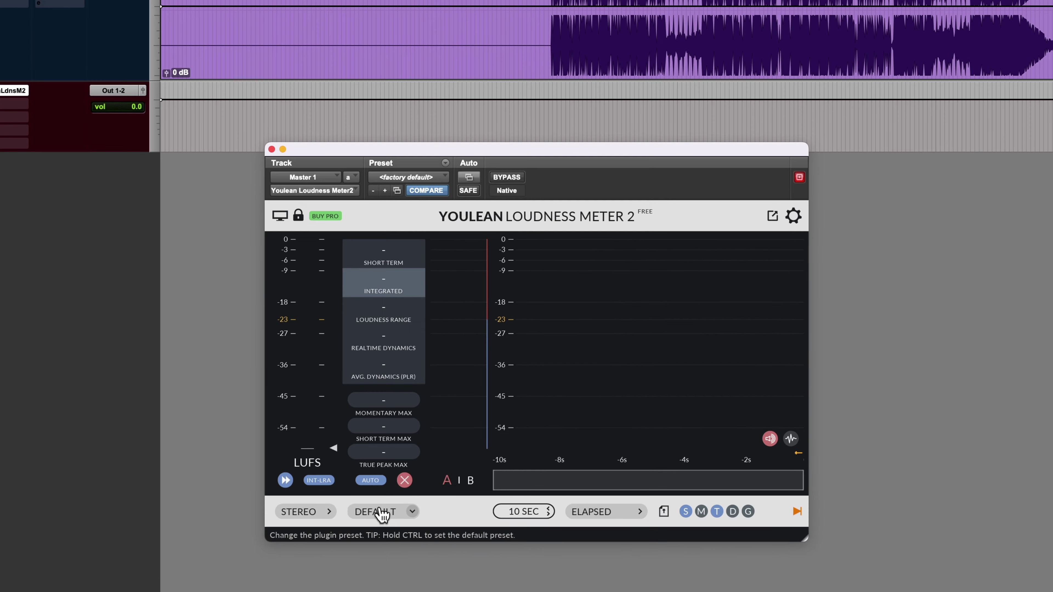
left_click(381, 512)
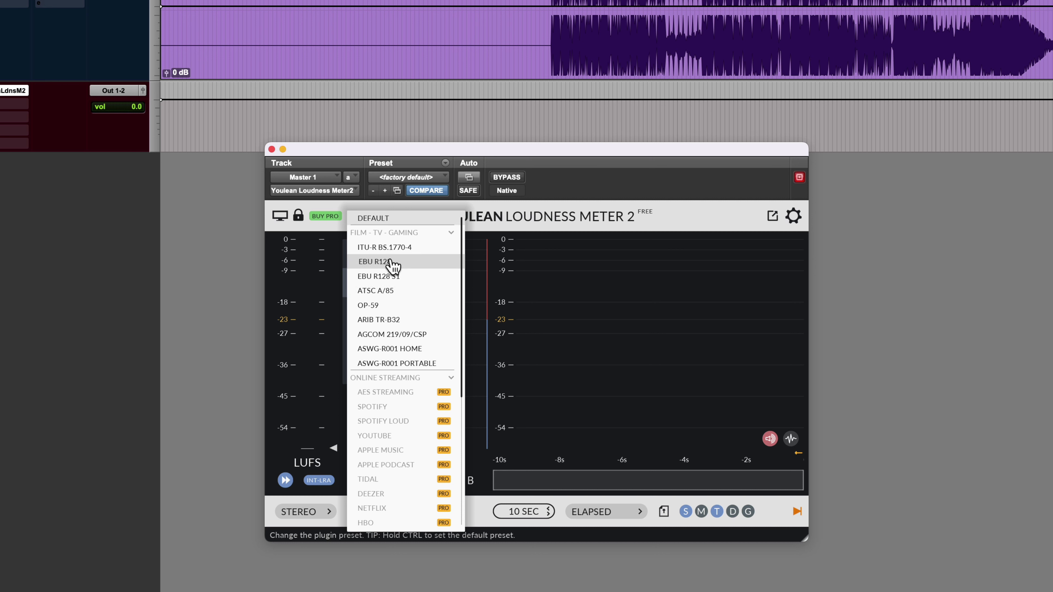
left_click(381, 292)
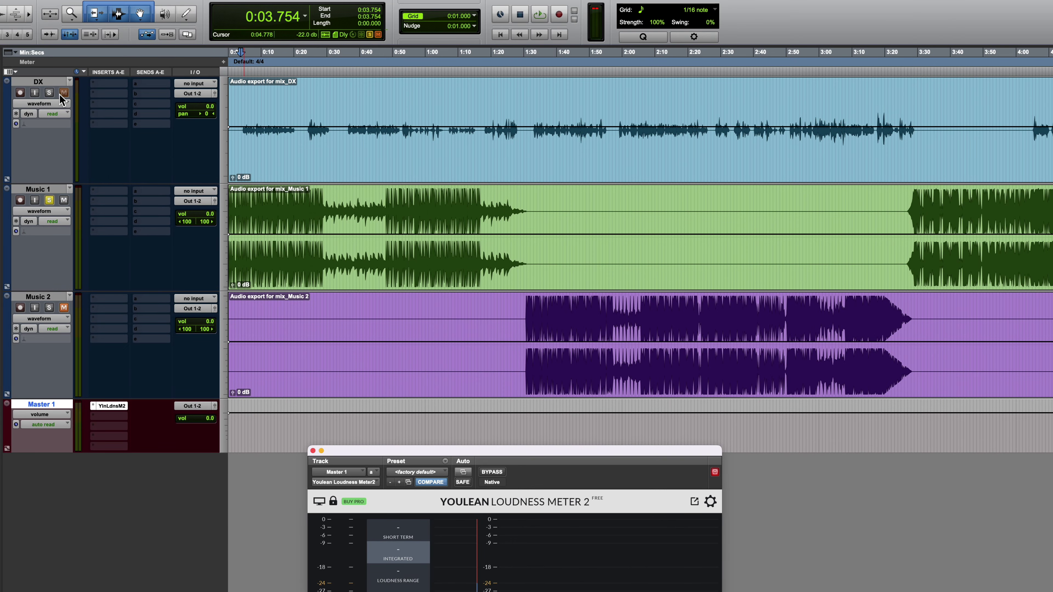
- Solo the DX track instead of Music 1 and raise the dialogue clip's gain to +3.4 dB
left_click(49, 92)
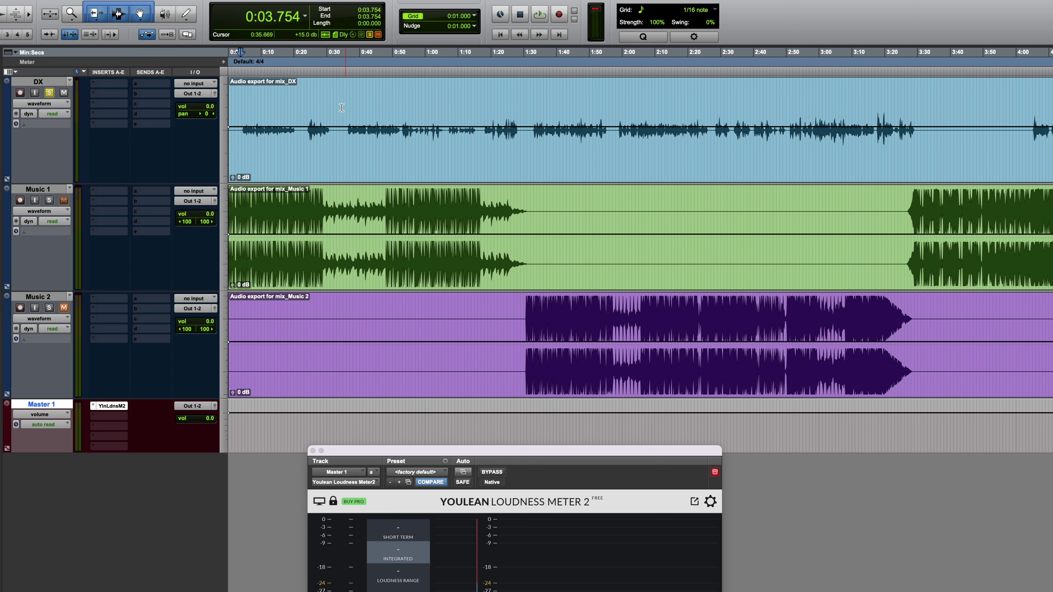
left_click_drag(303, 126, 304, 117)
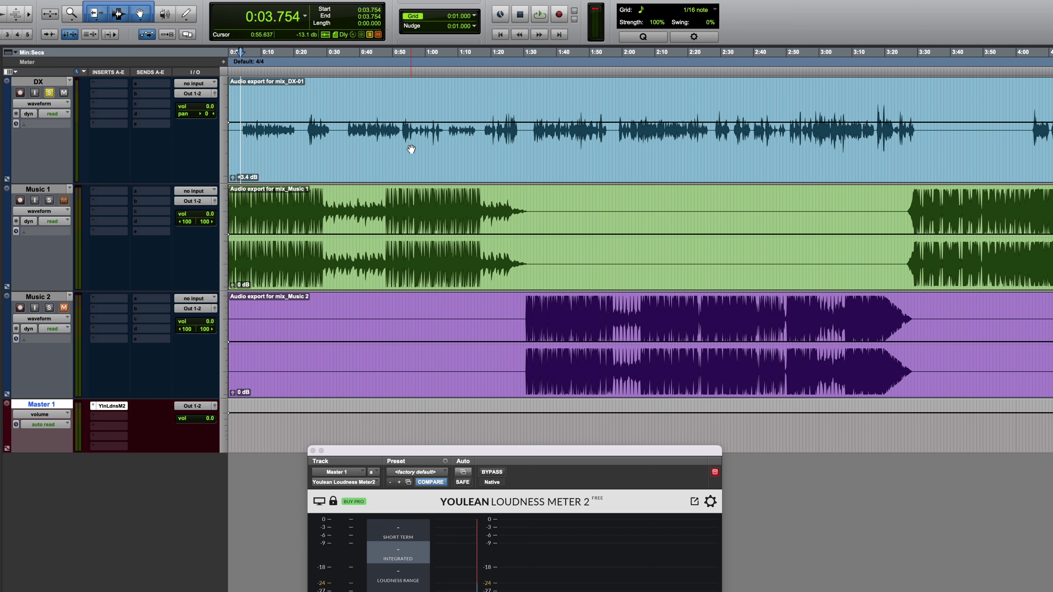
key("ctrl+shift+minus")
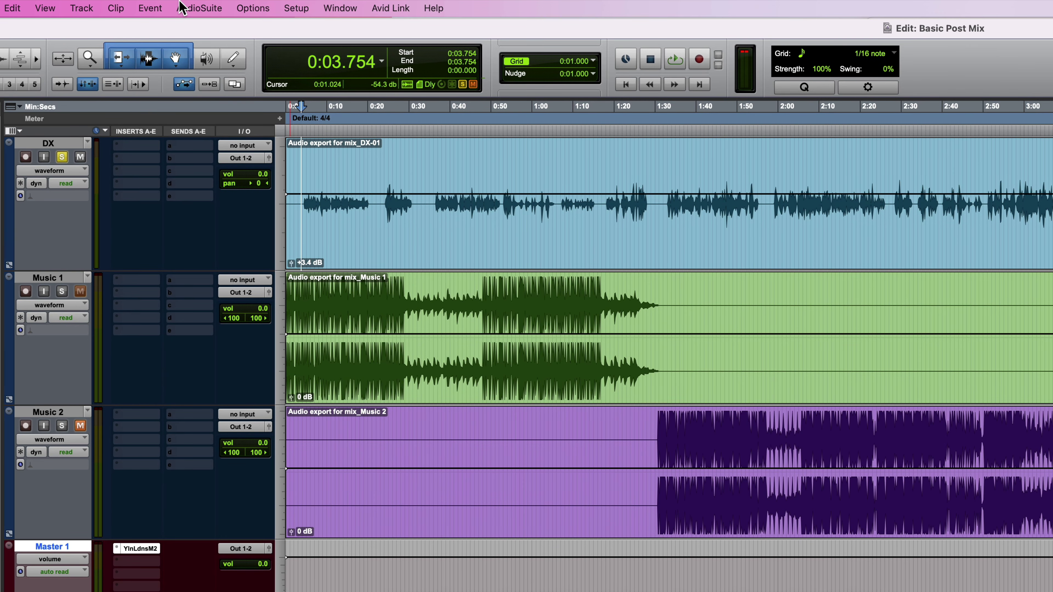
- Check that the clip gain line and clip gain info are shown on clips, and raise the DX clip gain further
left_click(45, 7)
mouse_move(63, 114)
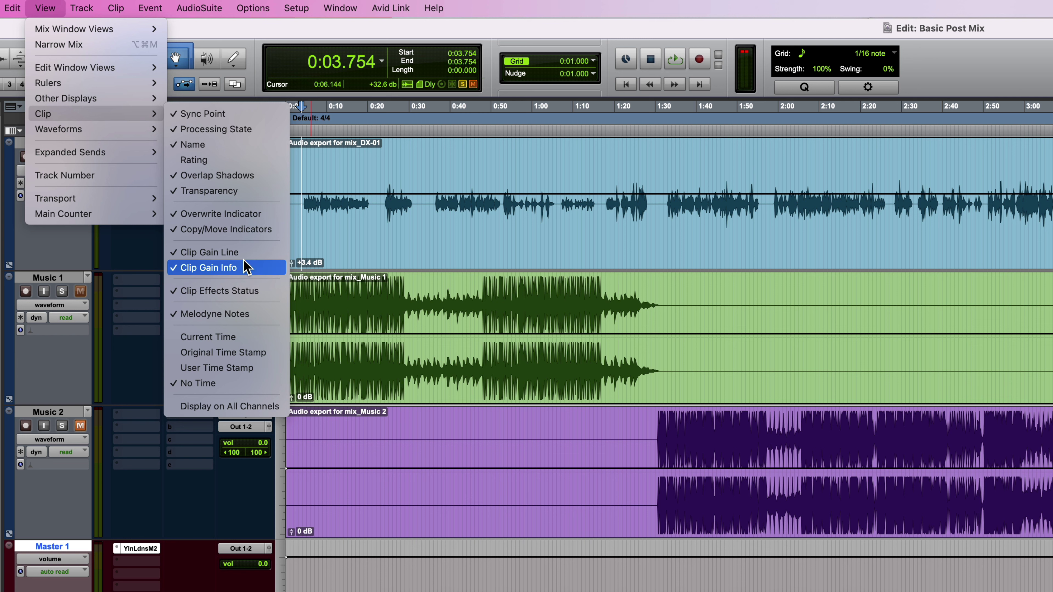
left_click(482, 228)
left_click_drag(366, 190, 368, 183)
key("super+bracketright")
key("super+bracketright")
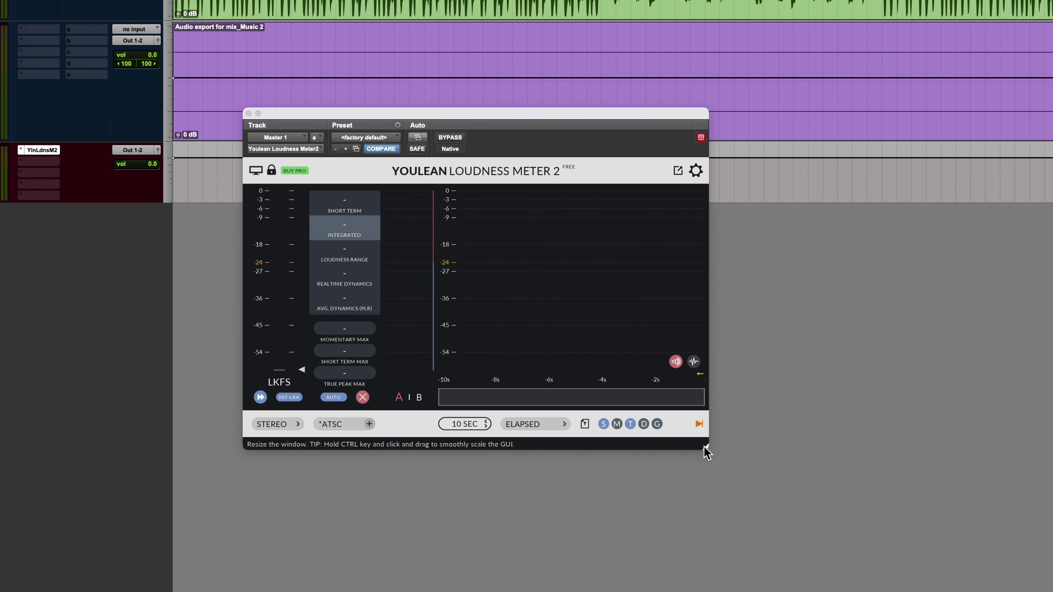
- Enlarge the loudness meter window with its AUTO option off and meter a short passage of the DX track
left_click_drag(706, 447, 883, 574)
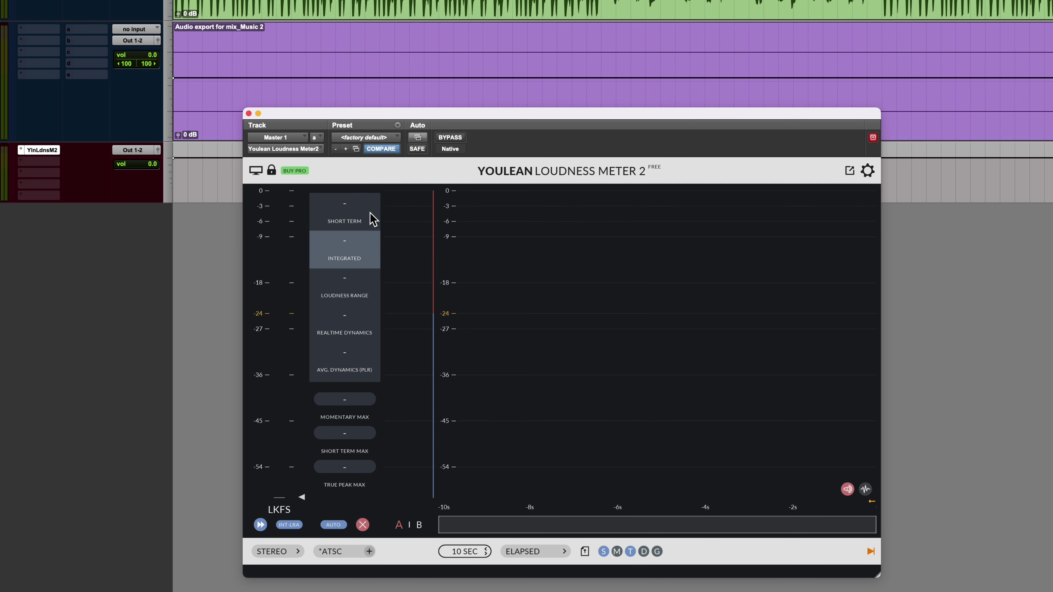
left_click(335, 524)
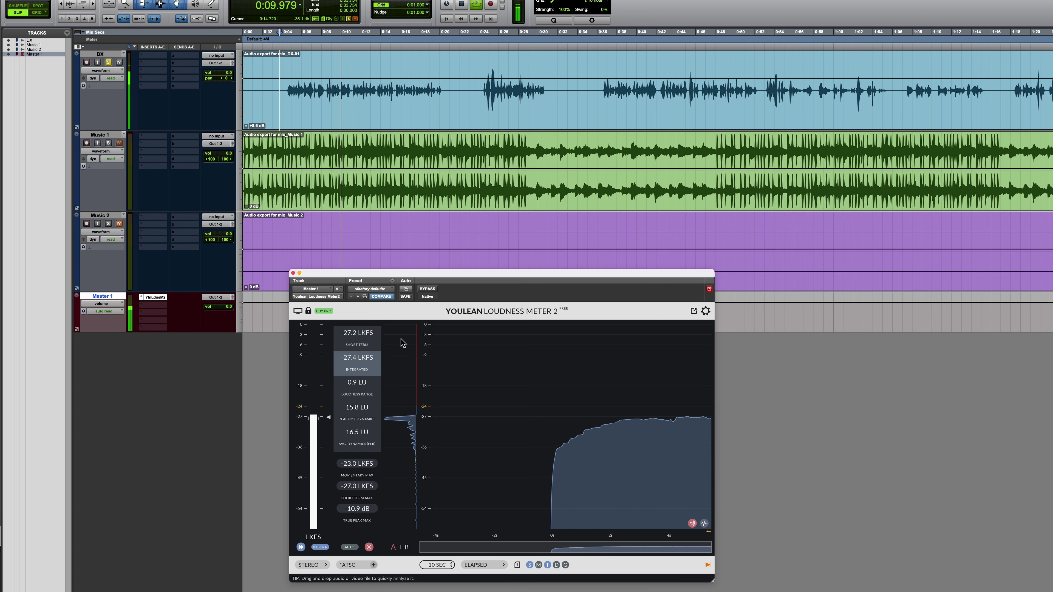
key("space")
- Raise the DX clip gain to +12.4 dB and play a short passage from 0:04.181
left_click_drag(391, 77, 393, 68)
left_click(283, 64)
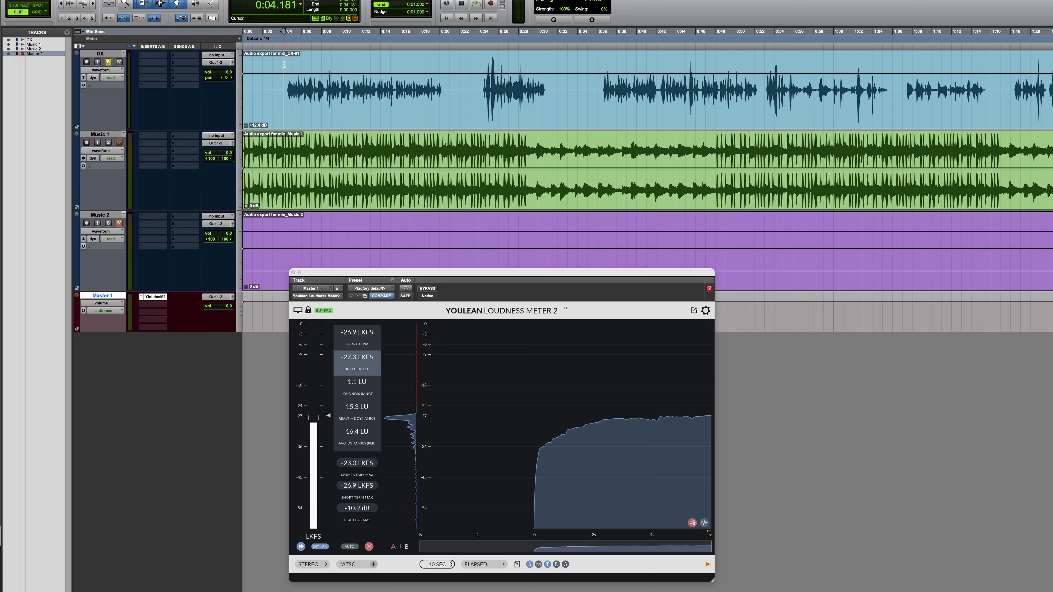
key("space")
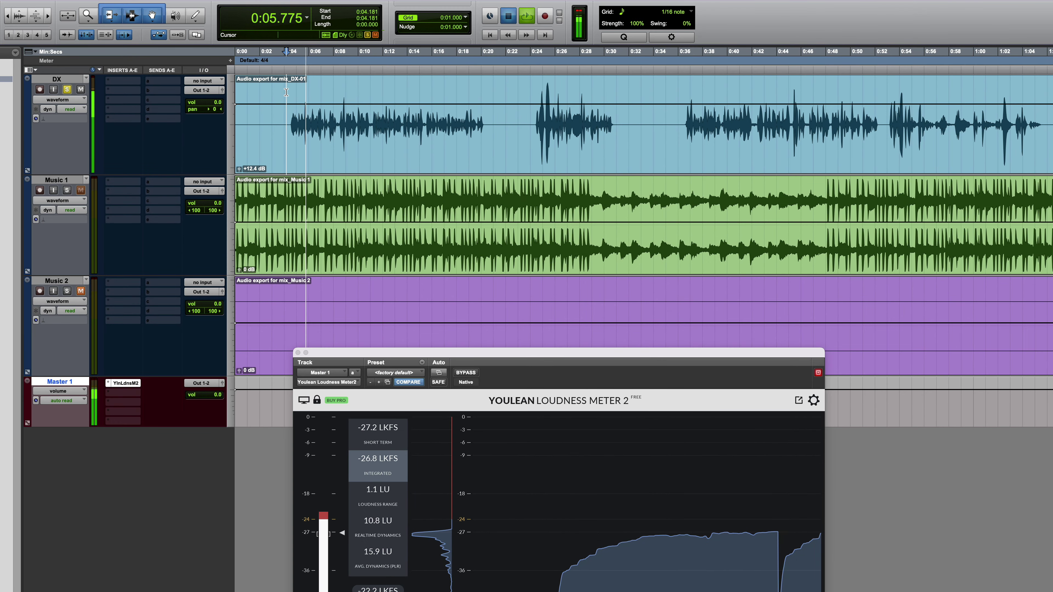
key("space")
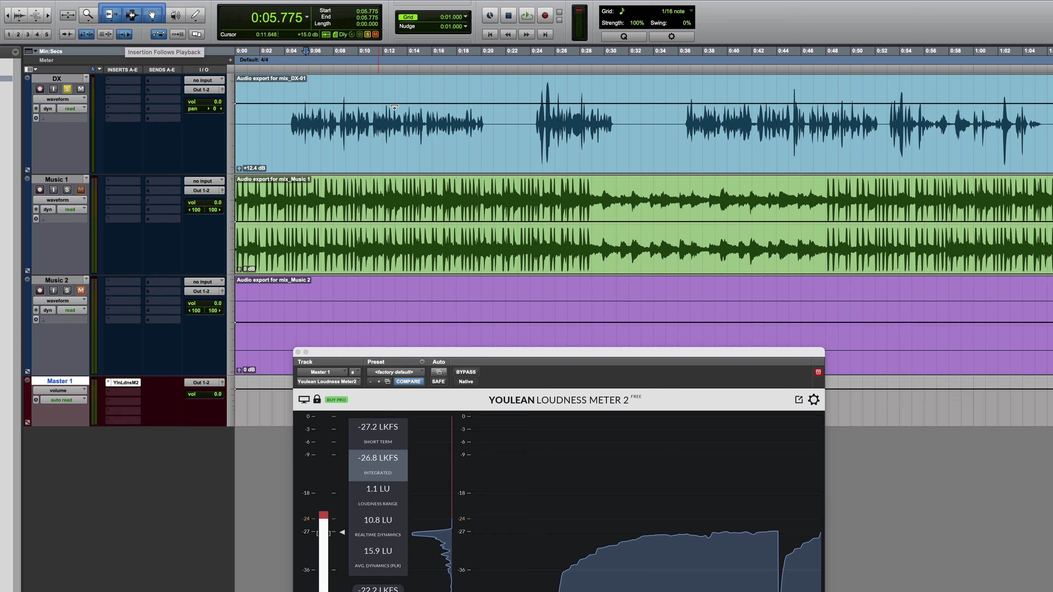
- Try playback from 0:04.608 with Insertion Follows Playback off, and turn that option back on
left_click(123, 34)
left_click(292, 87)
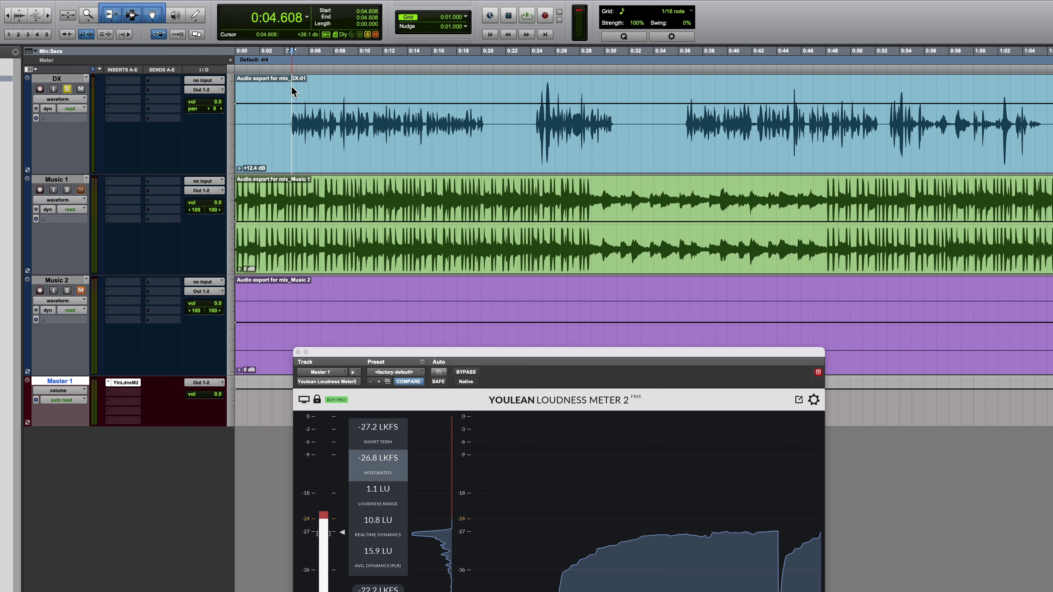
key("space")
key("space")
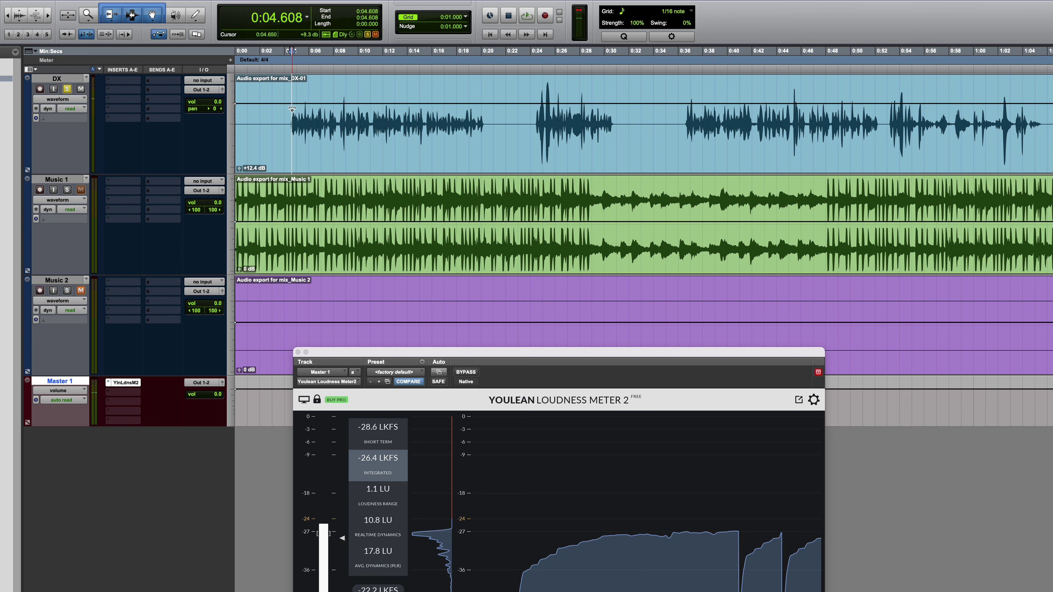
left_click(124, 34)
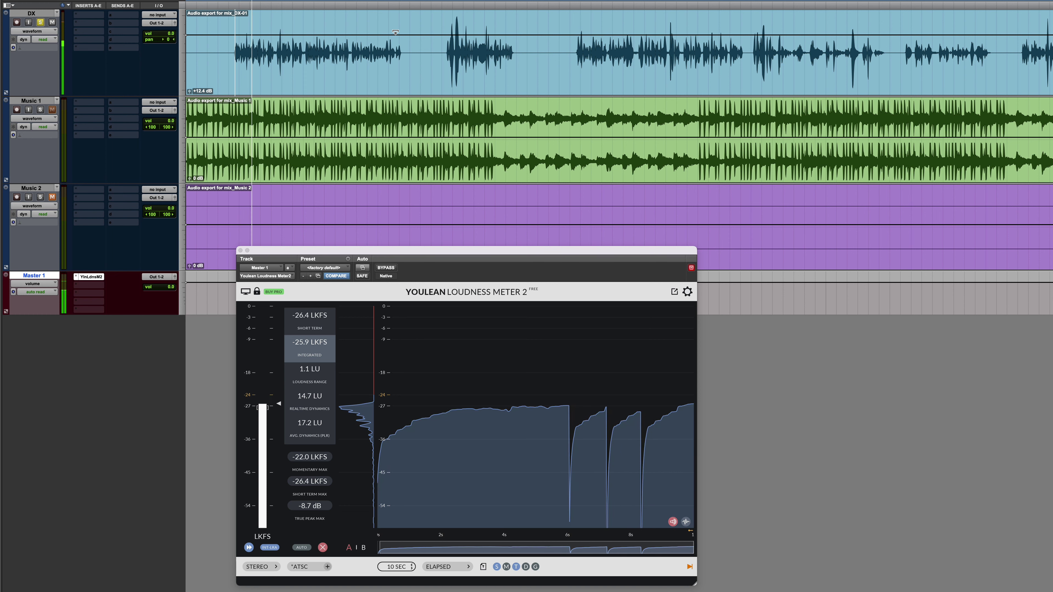
- Try a clip gain of +12.9 dB on the DX clip during playback and return it to +12.4 dB
left_click_drag(352, 35, 353, 33)
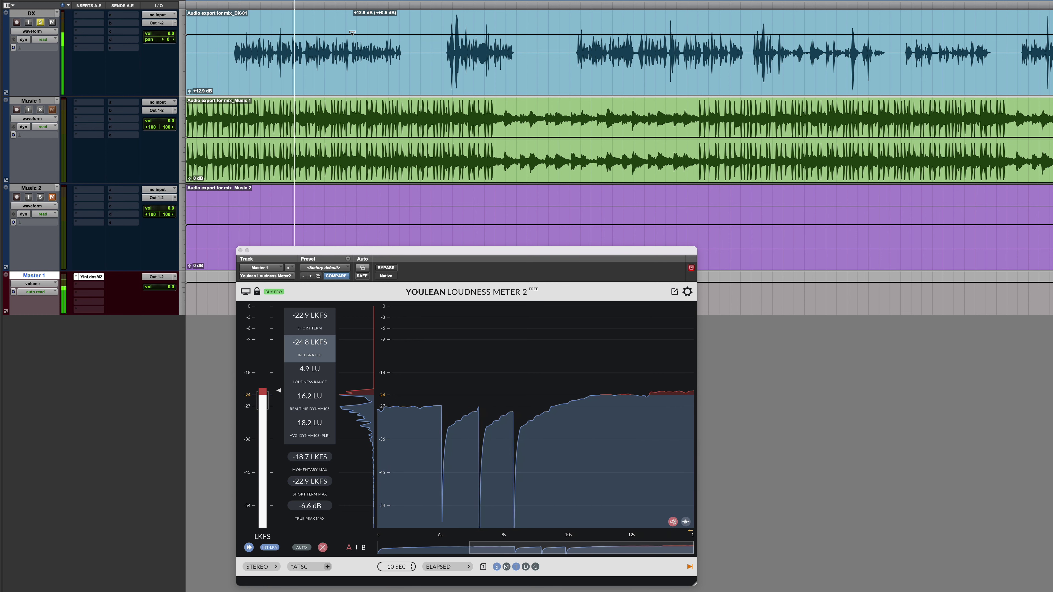
left_click_drag(352, 33, 353, 38)
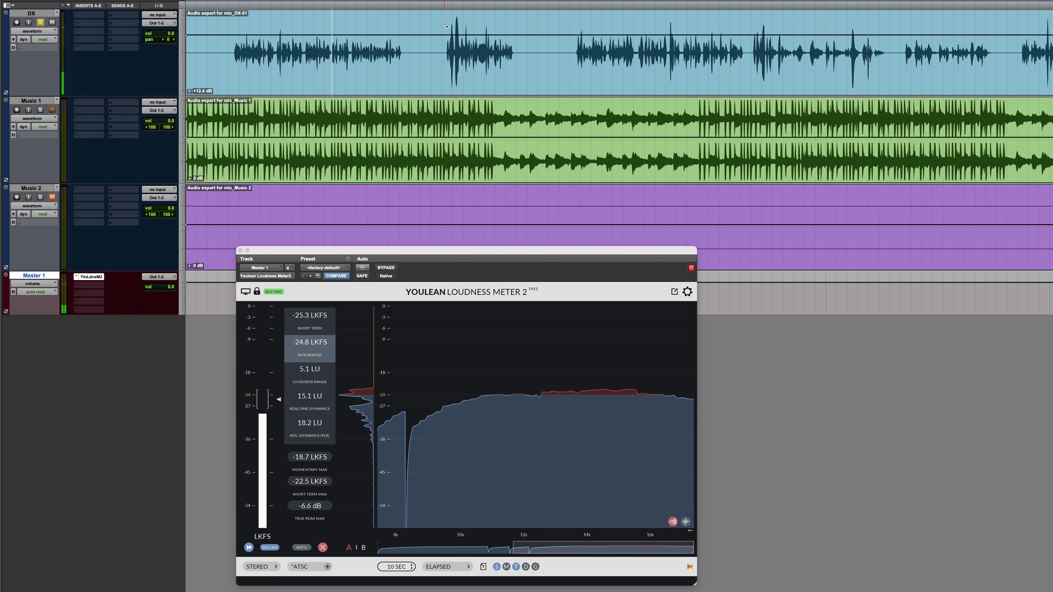
- Separate the second dialogue passage into its own clip with +7.7 dB clip gain and play it back
left_click_drag(439, 25, 526, 36)
key("super+e")
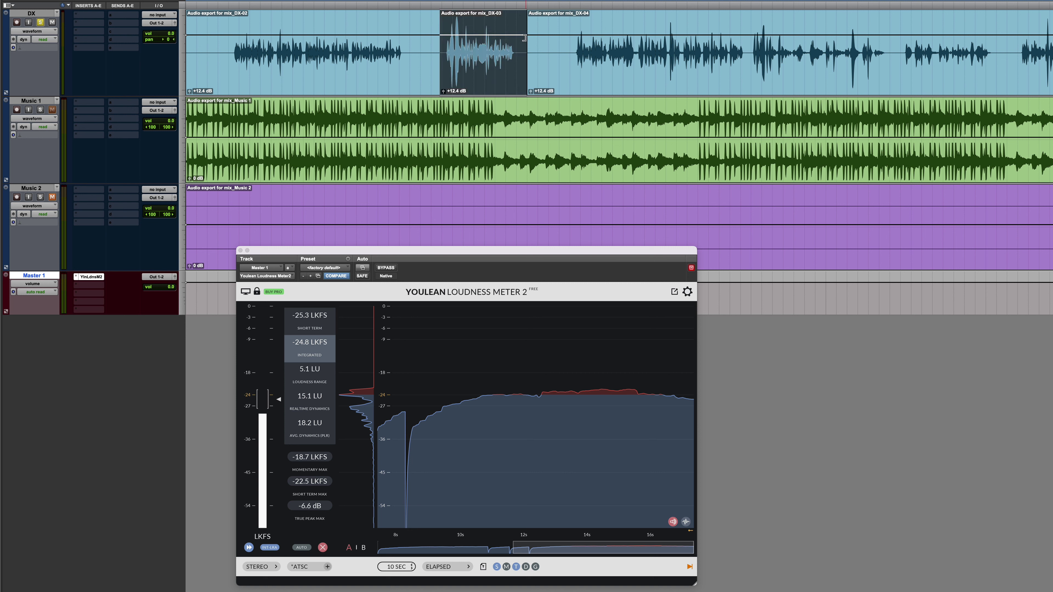
left_click_drag(494, 41, 482, 40)
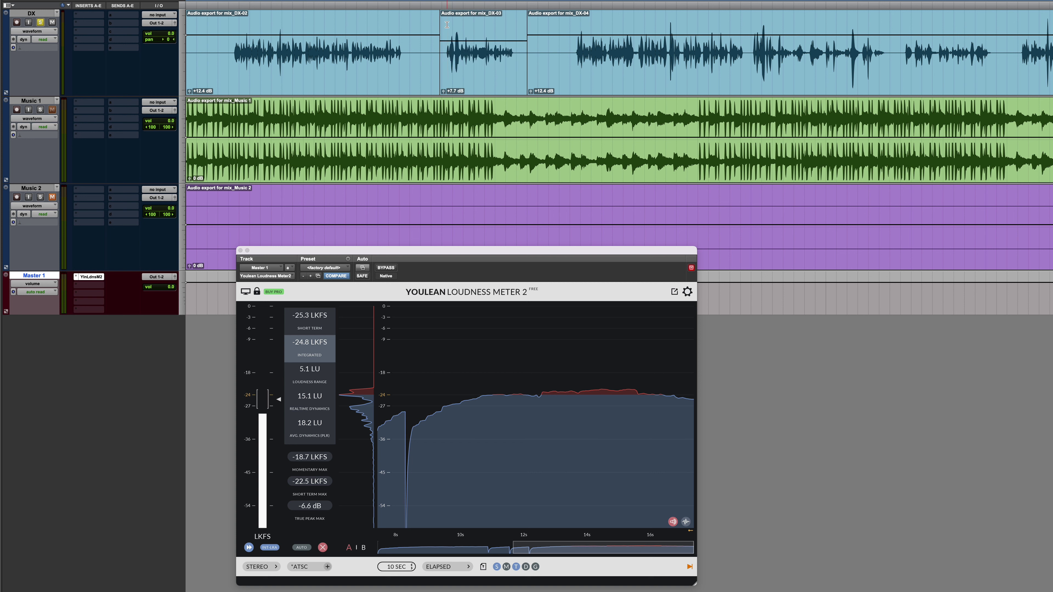
key("space")
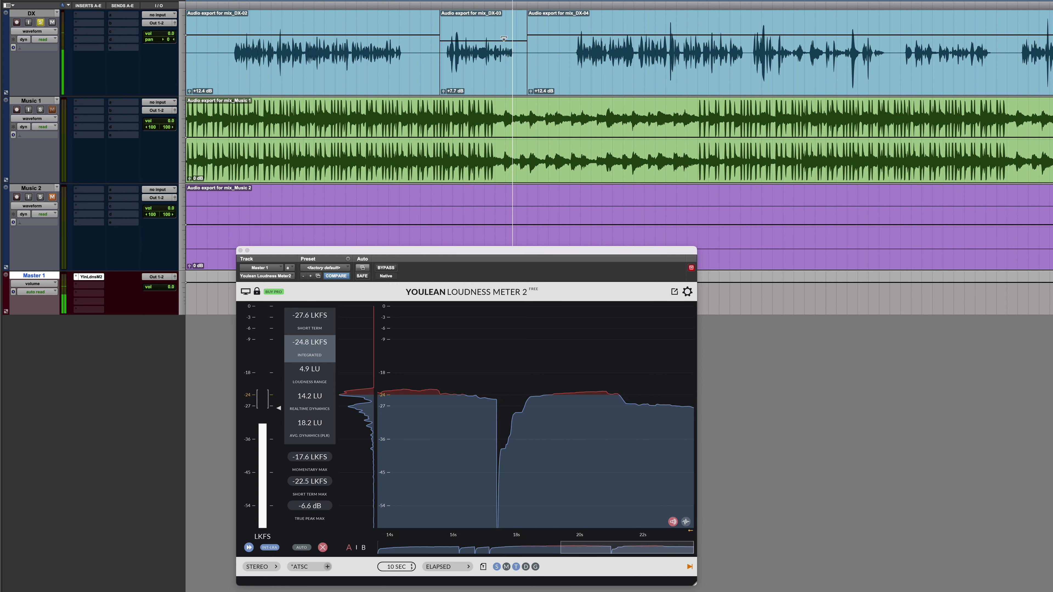
key("space")
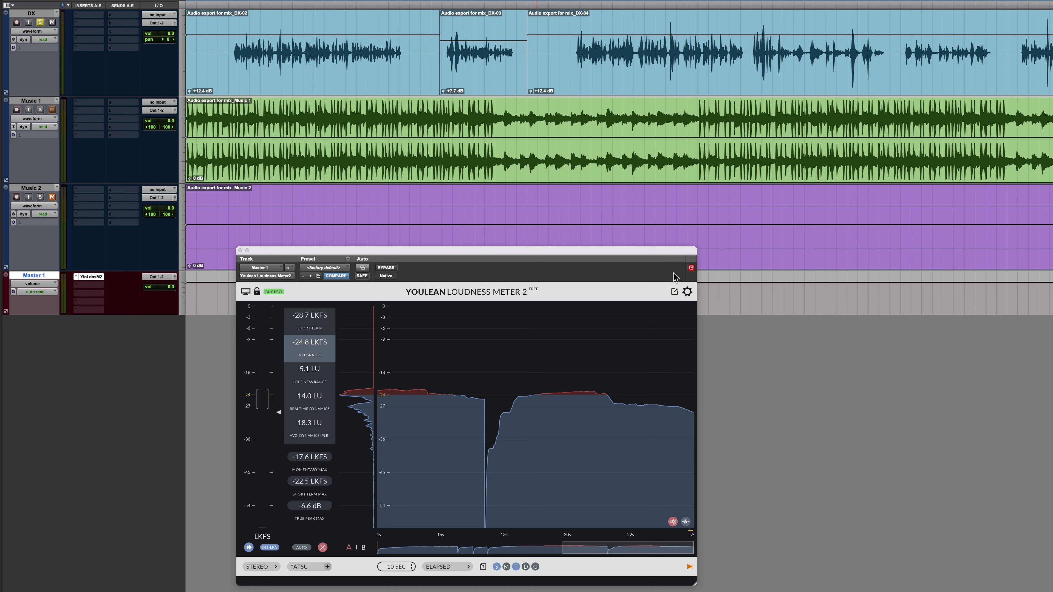
- Insert an EQ3 1-Band plug-in on the DX track, keeping the loudness meter open and visible beside it
left_click(691, 267)
left_click(80, 14)
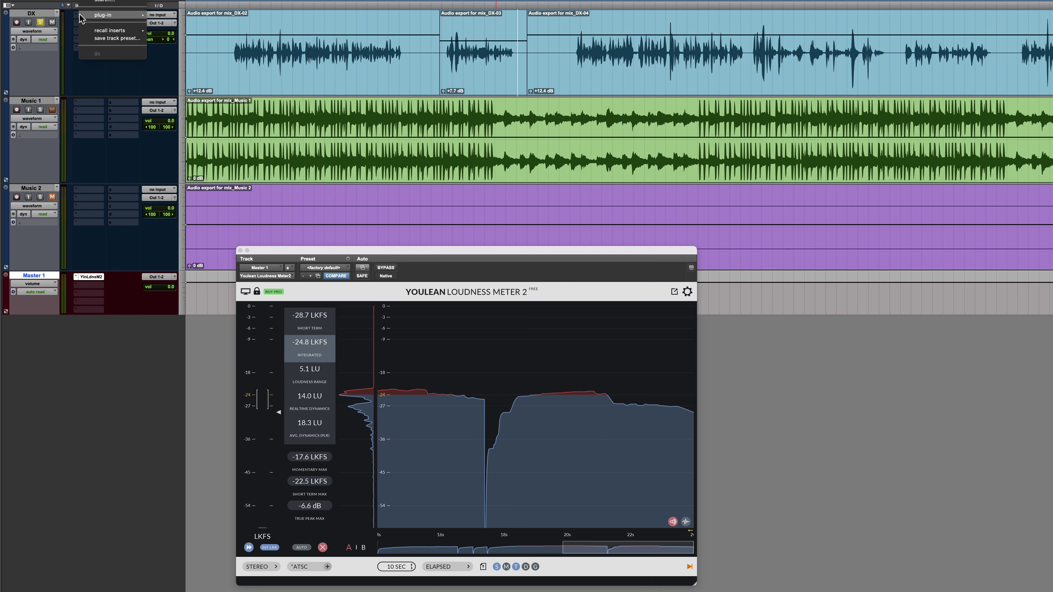
mouse_move(81, 16)
mouse_move(174, 32)
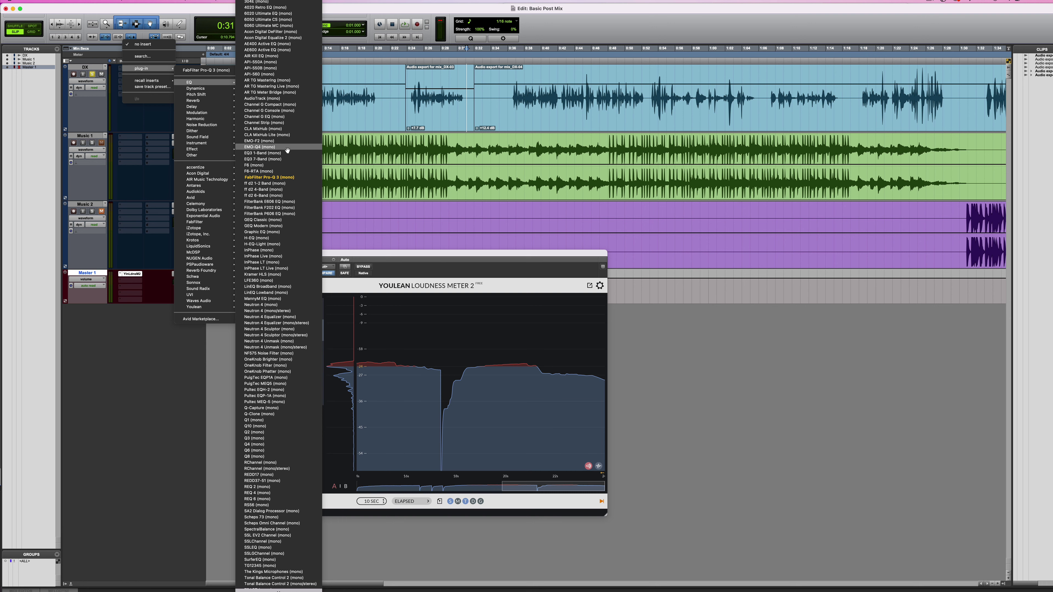
left_click(255, 153)
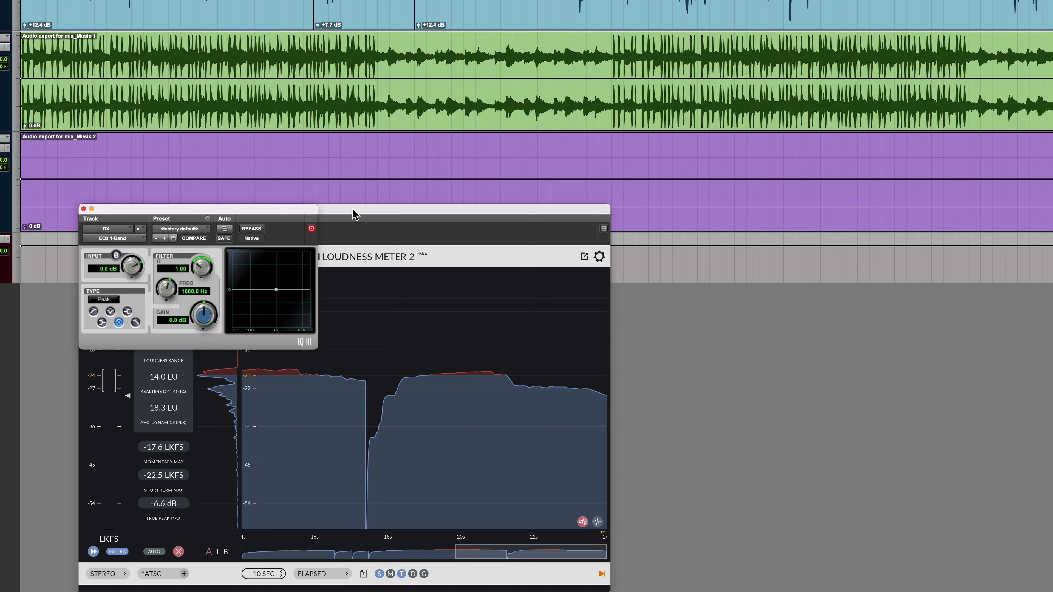
left_click_drag(359, 211, 617, 200)
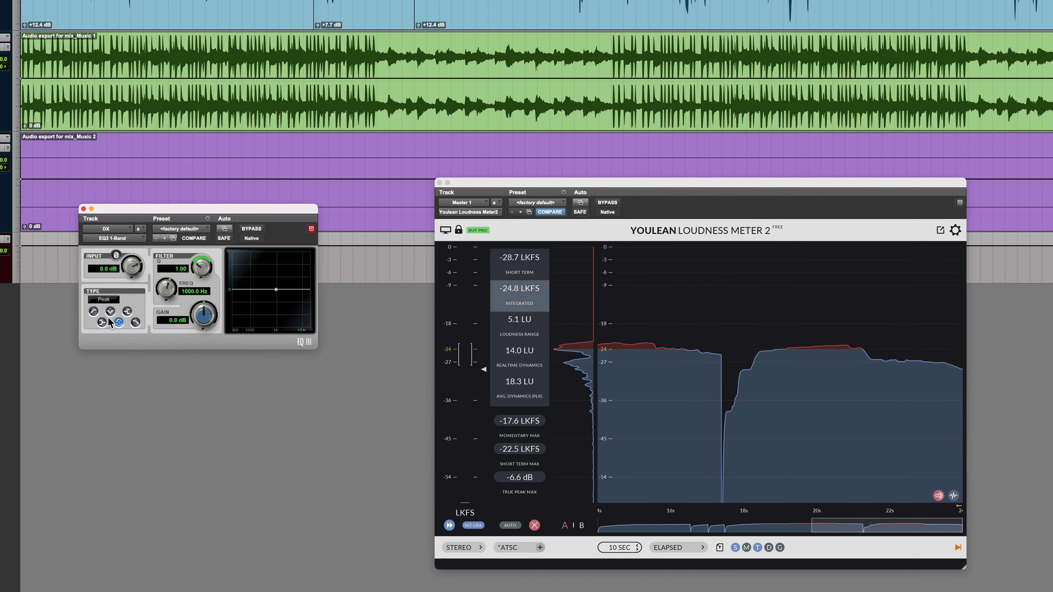
- Set the DX track's EQ to a High-Pass filter at 90 Hz while playing the dialogue
left_click(94, 312)
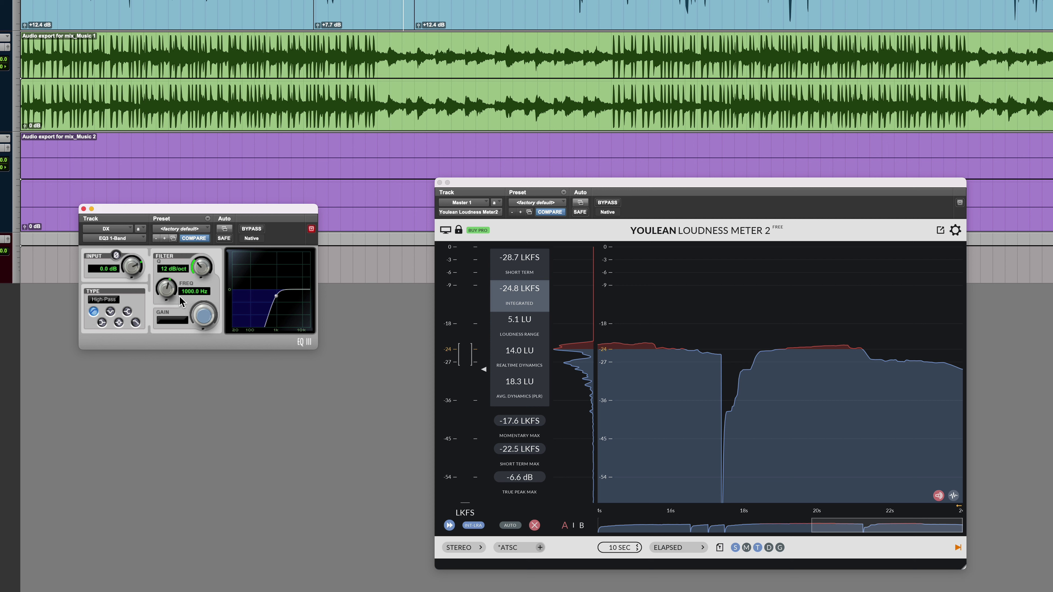
left_click(330, 15)
key("space")
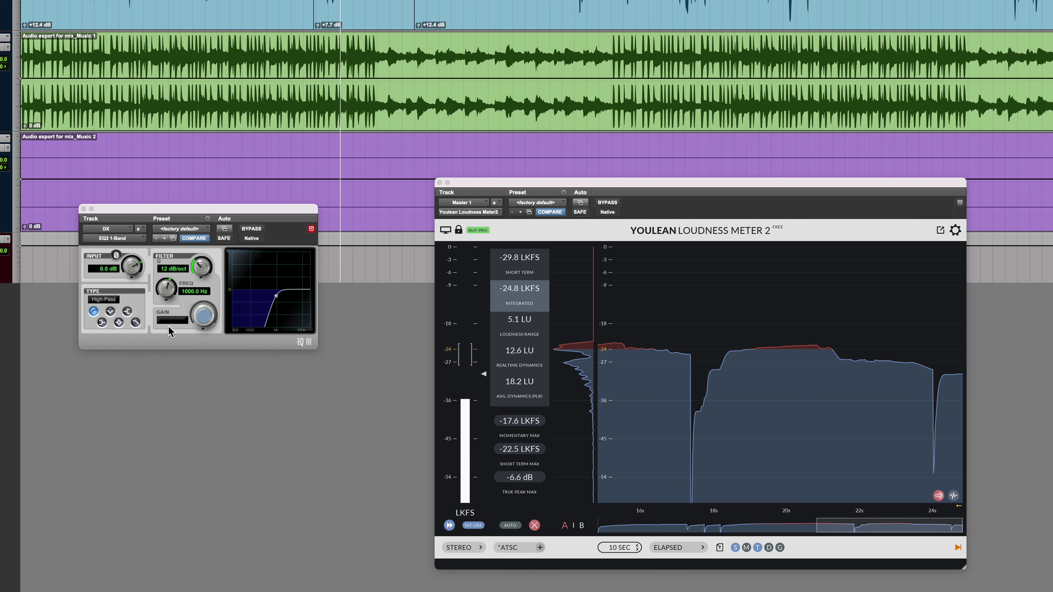
left_click_drag(193, 290, 183, 289)
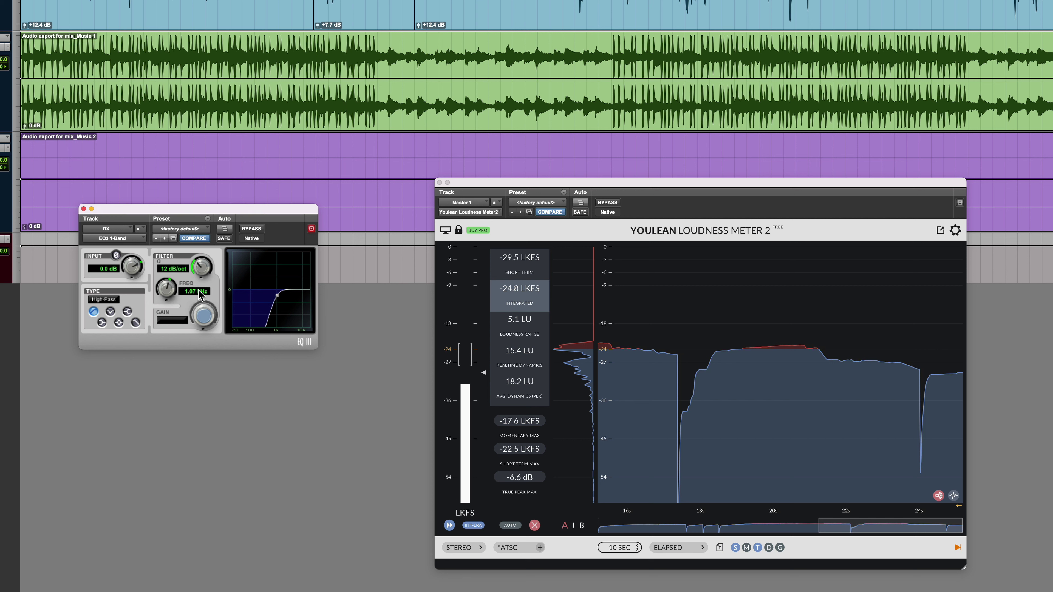
left_click(193, 292)
key("Return")
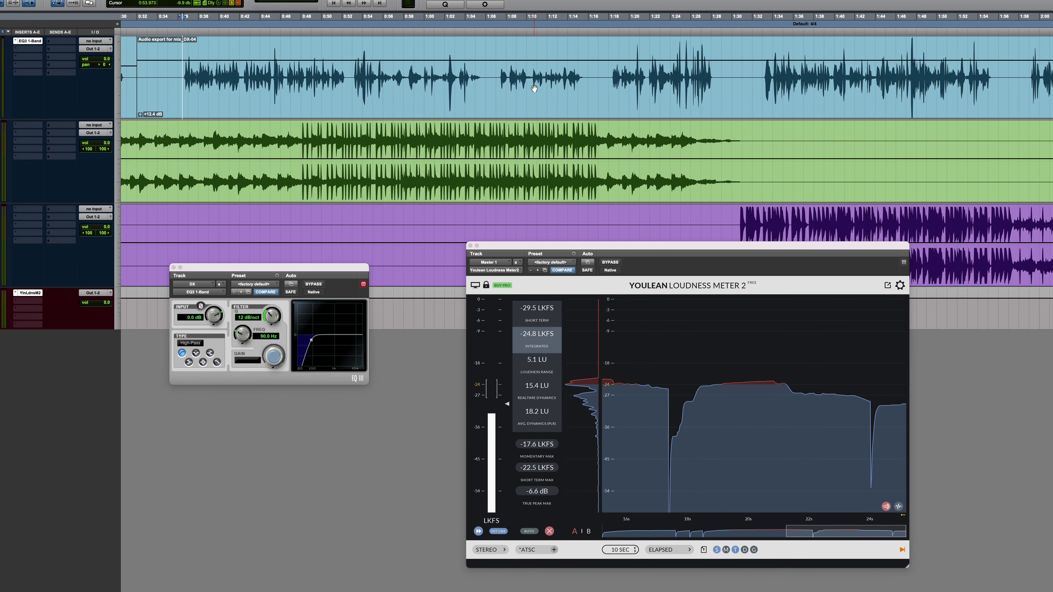
- Play the dialogue clip after the separated passage and lower its clip gain to about +11.9 dB
key("space")
key("space")
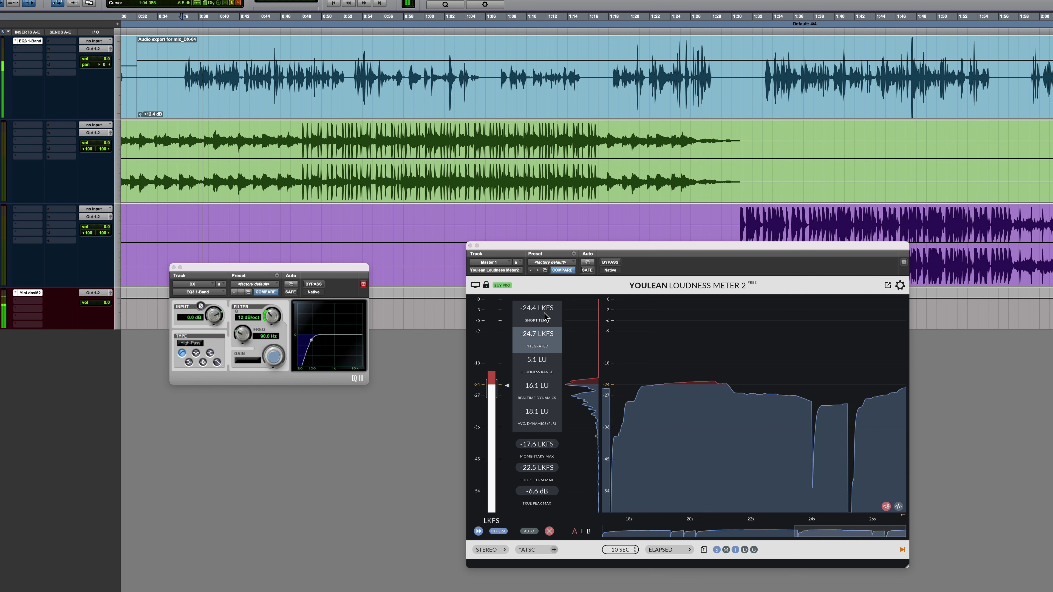
key("space")
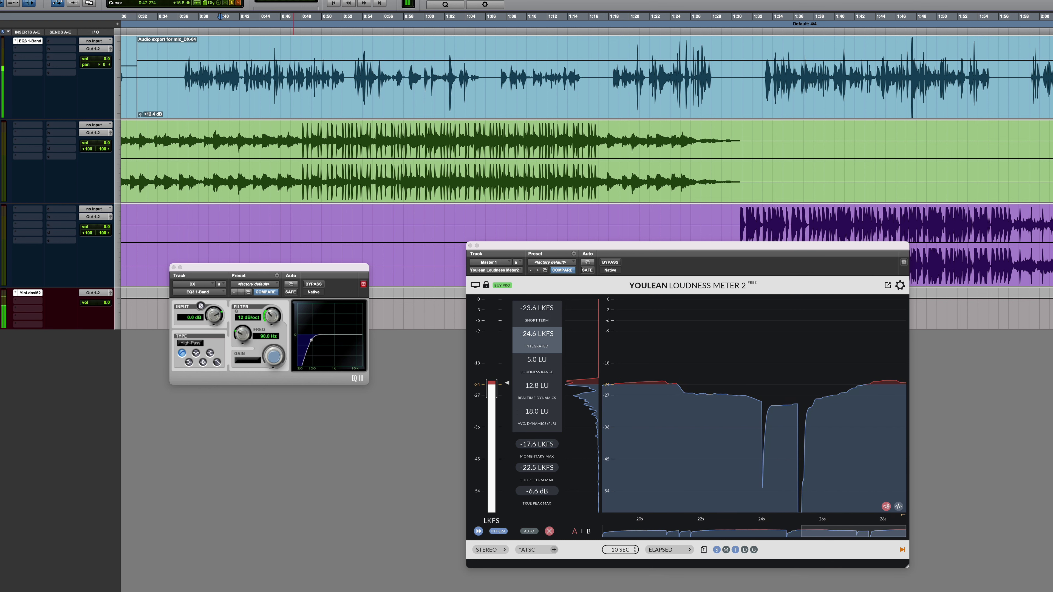
key("space")
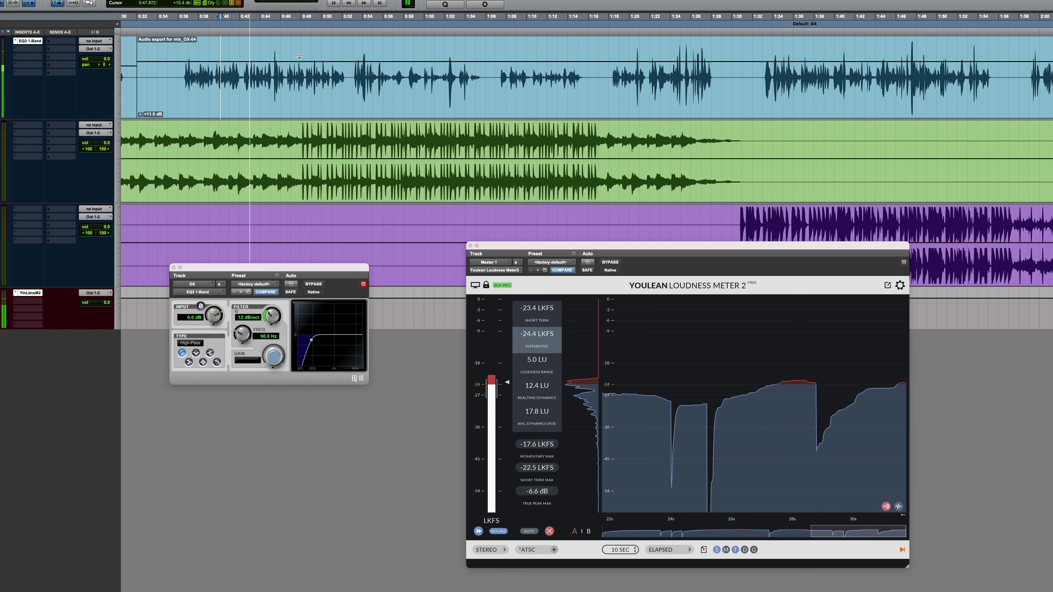
left_click_drag(299, 56, 299, 58)
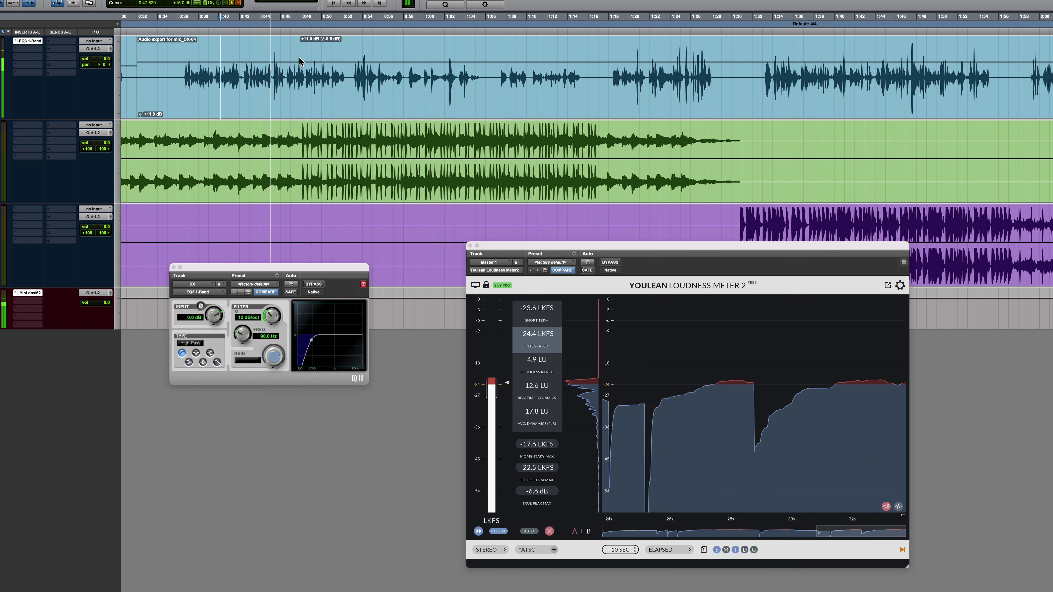
- Stop playback, split the dialogue clip at about 0:52, and play the new second part
key("space")
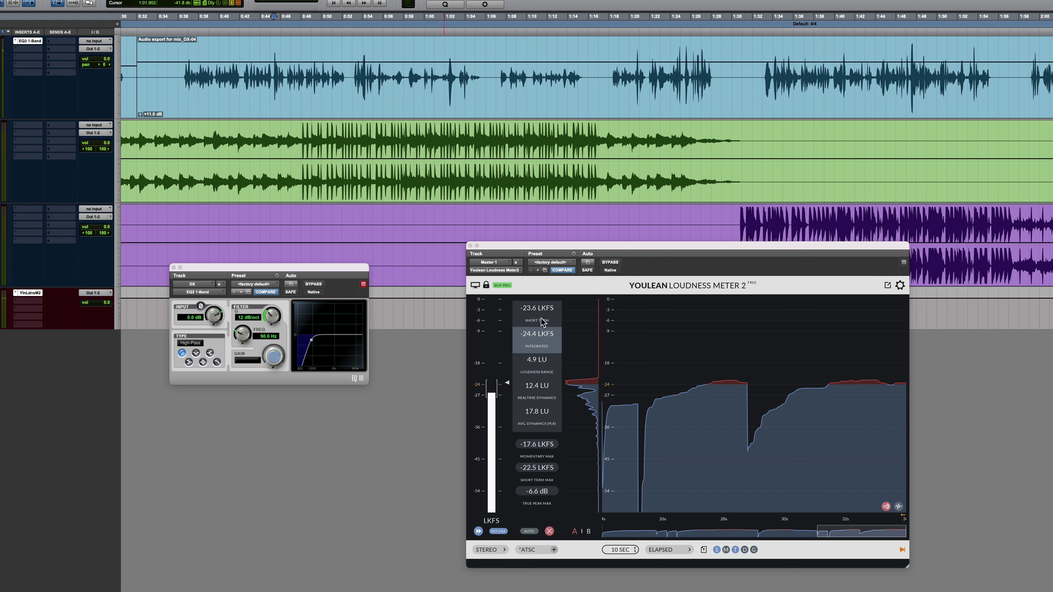
left_click(349, 49)
key("super+e")
left_click(431, 102)
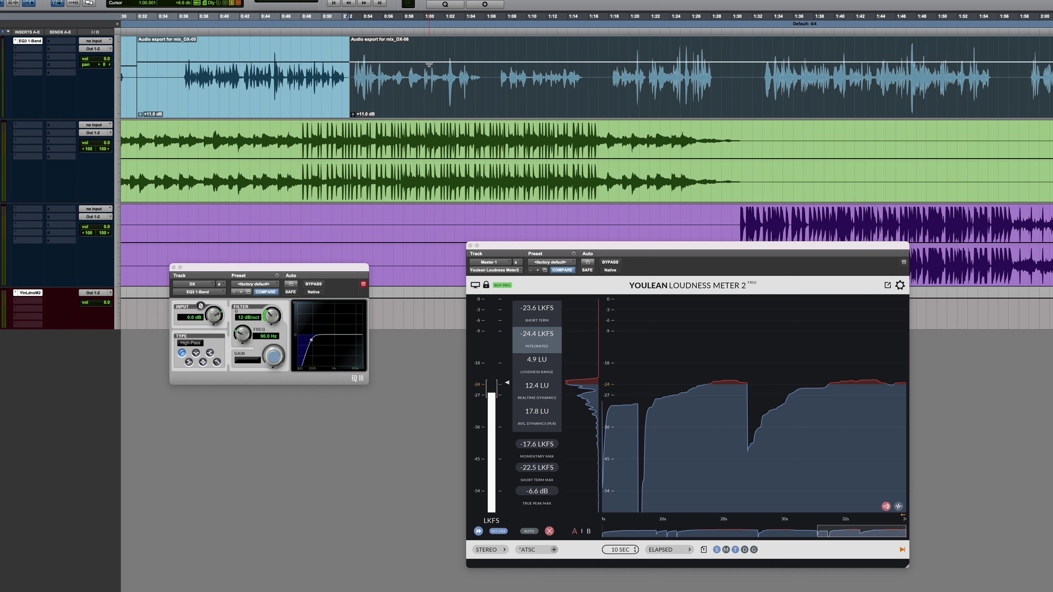
key("space")
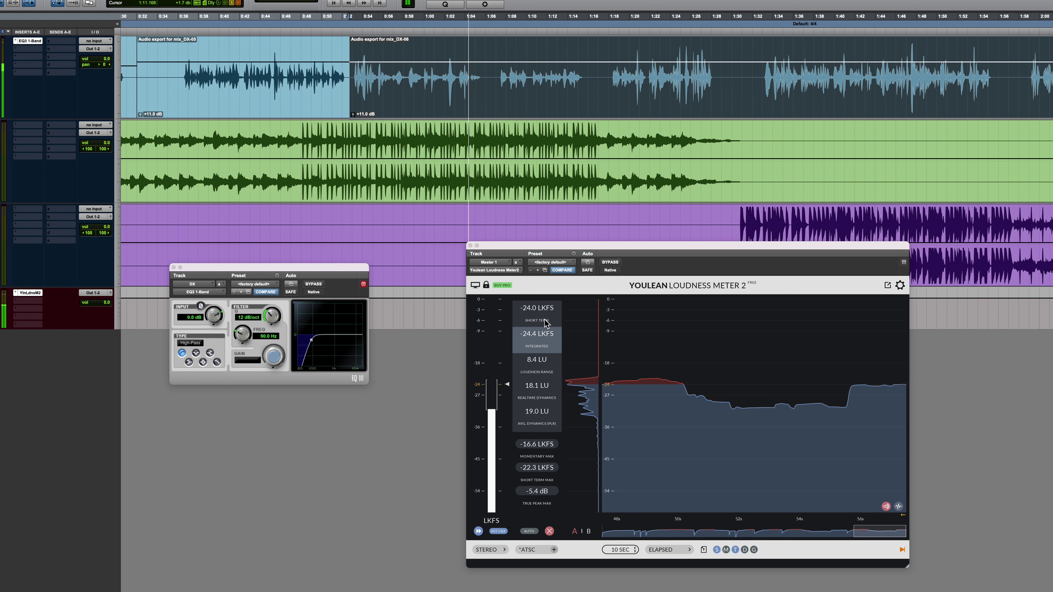
key("space")
- Delete the short silent gap in the dialogue at about 1:06
left_click(485, 51)
left_click_drag(485, 51, 497, 54)
key("Delete")
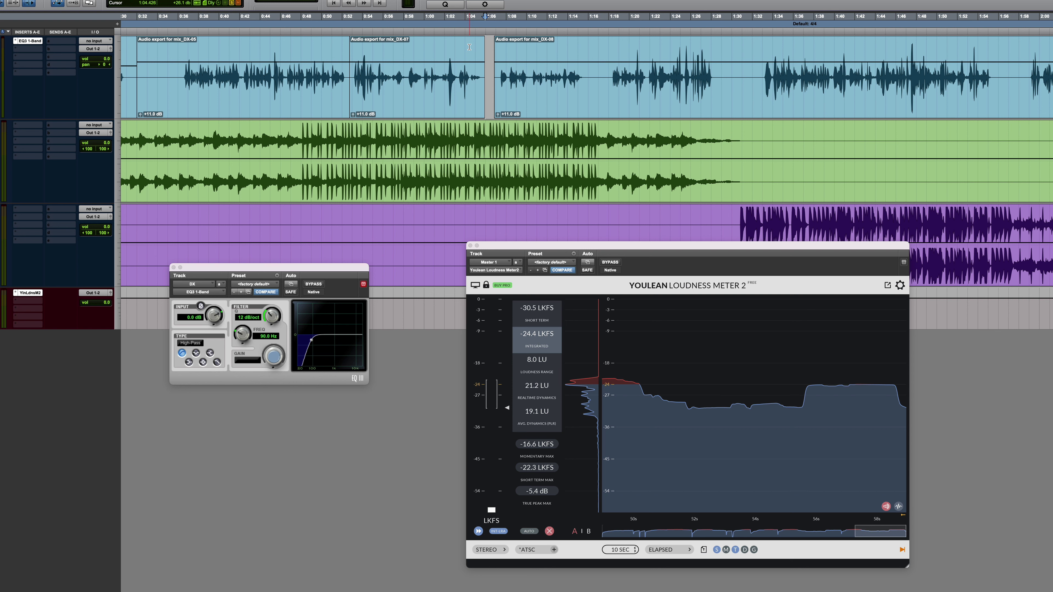
- Raise the clip gain line over the quiet tail before the gap, starting at about 1:04.4, and play it back
key("r")
key("r")
key("r")
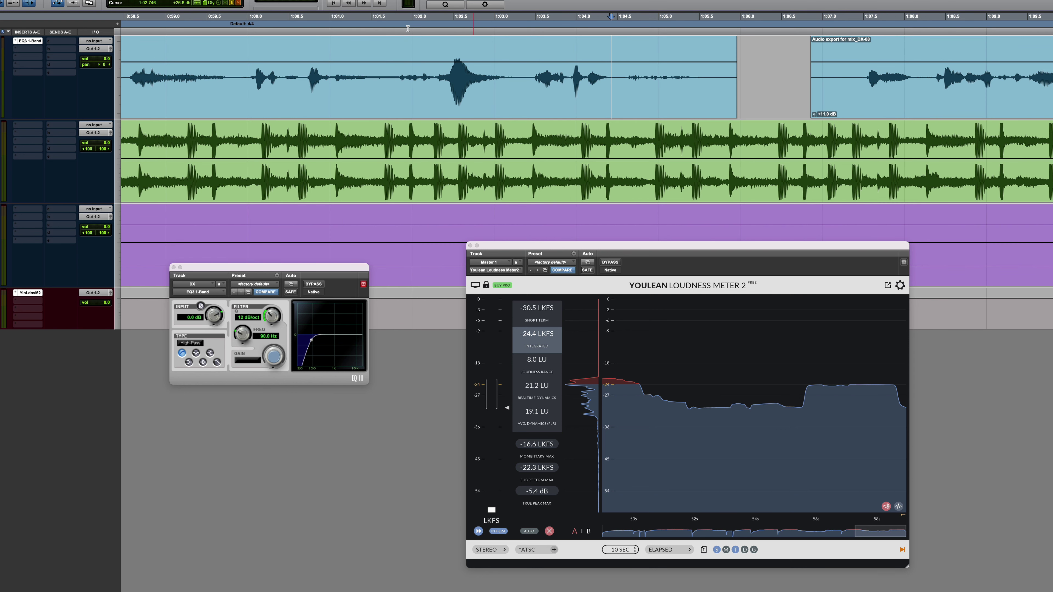
key("t")
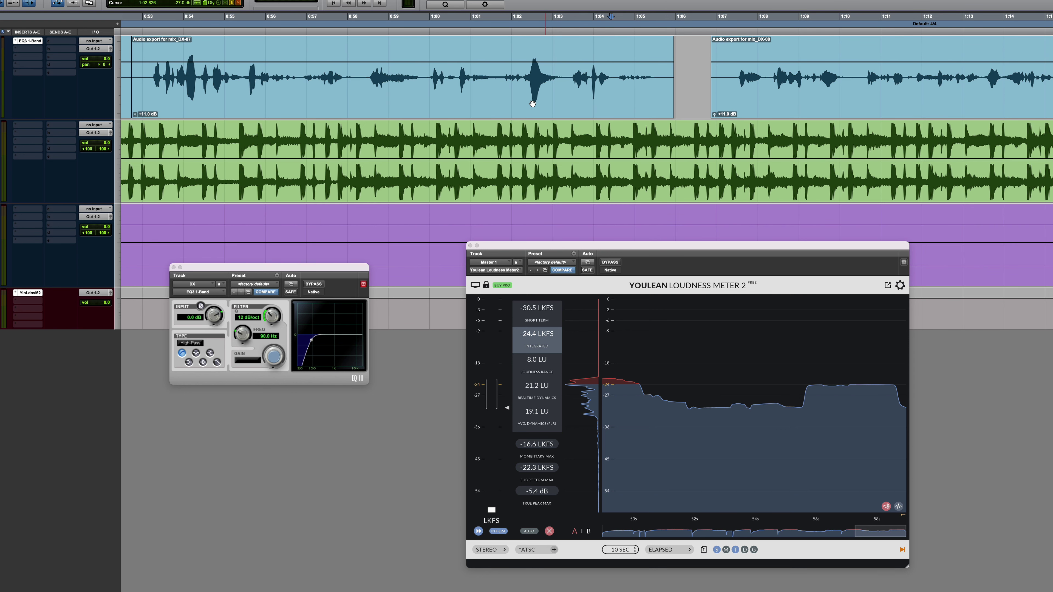
key("r")
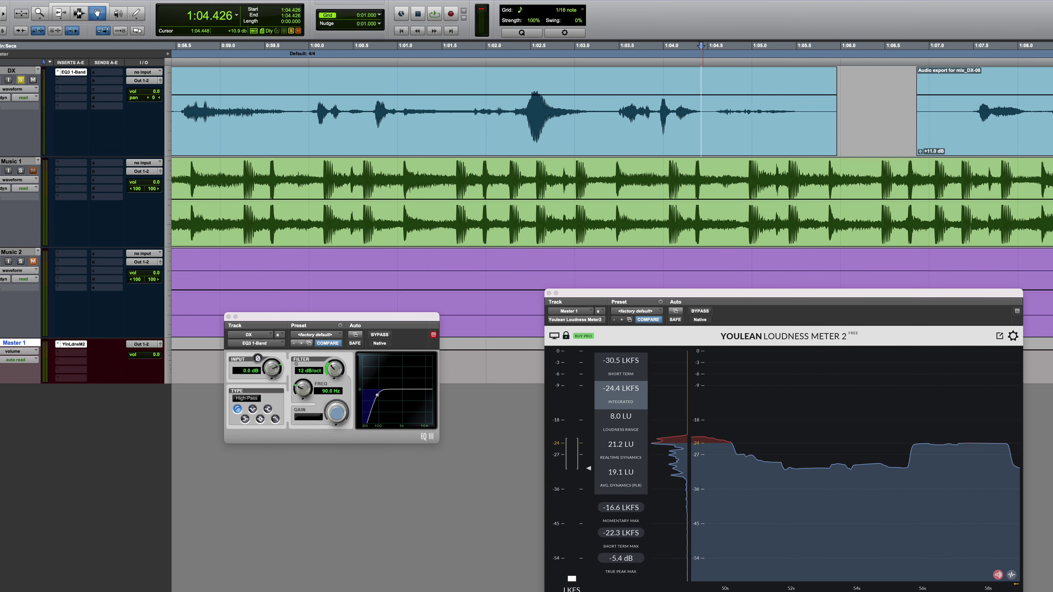
left_click(704, 95)
left_click_drag(718, 98, 716, 93)
left_click(58, 5)
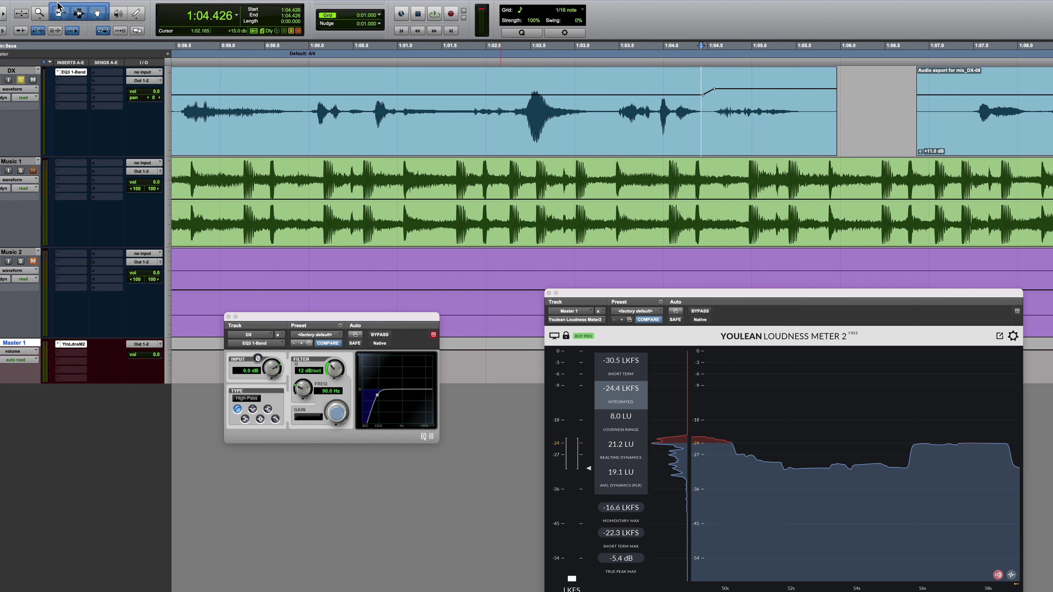
left_click(510, 80)
key("space")
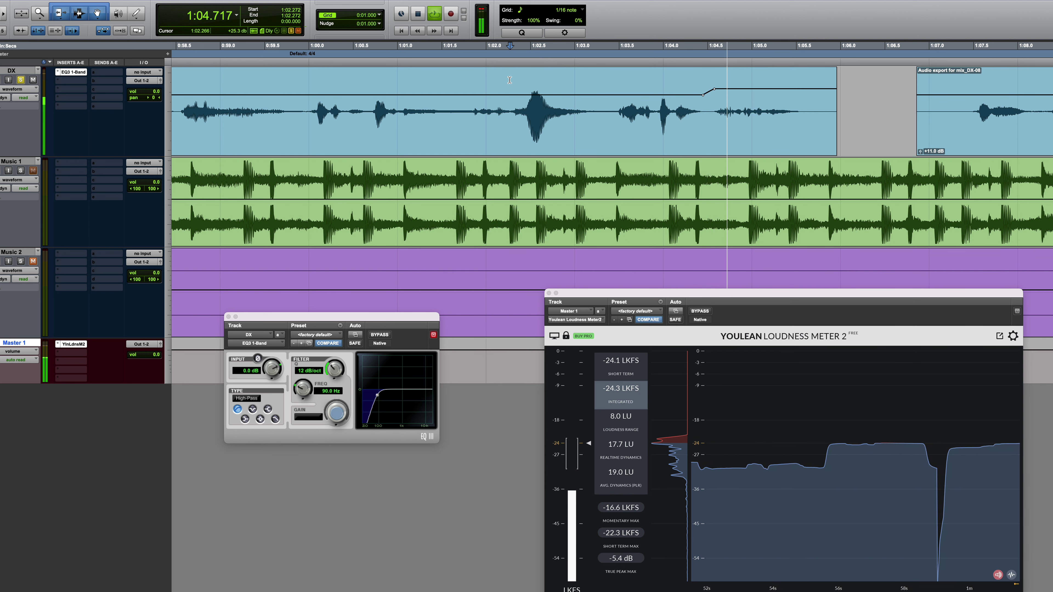
key("space")
- Raise the clip gain of the dialogue clip after the 1:06 gap to +15.8 dB, adjusting it between playbacks
key("super+bracketleft")
key("super+bracketleft")
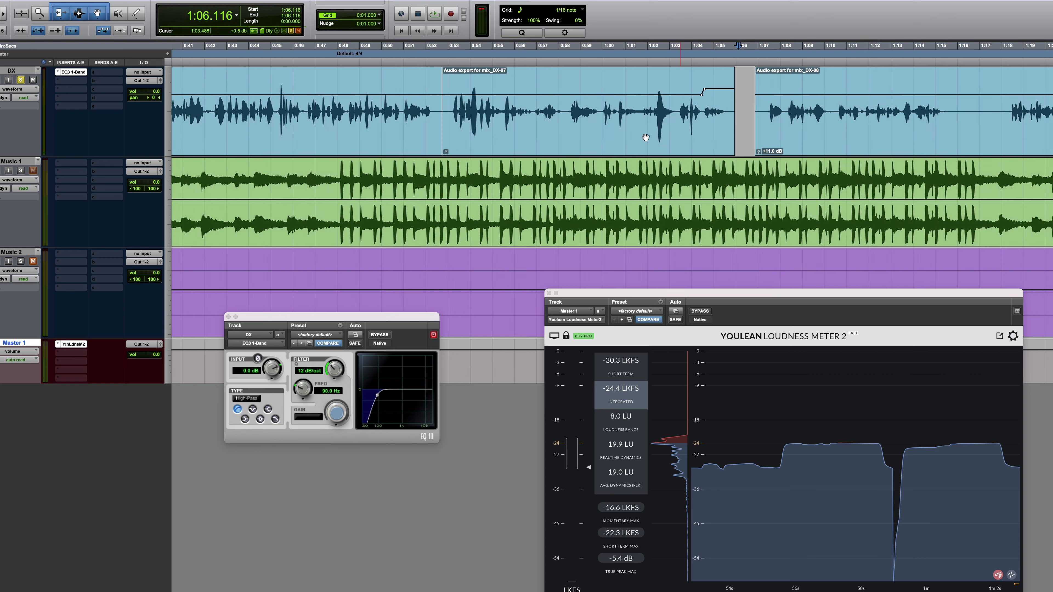
left_click(925, 150)
key("super+bracketleft")
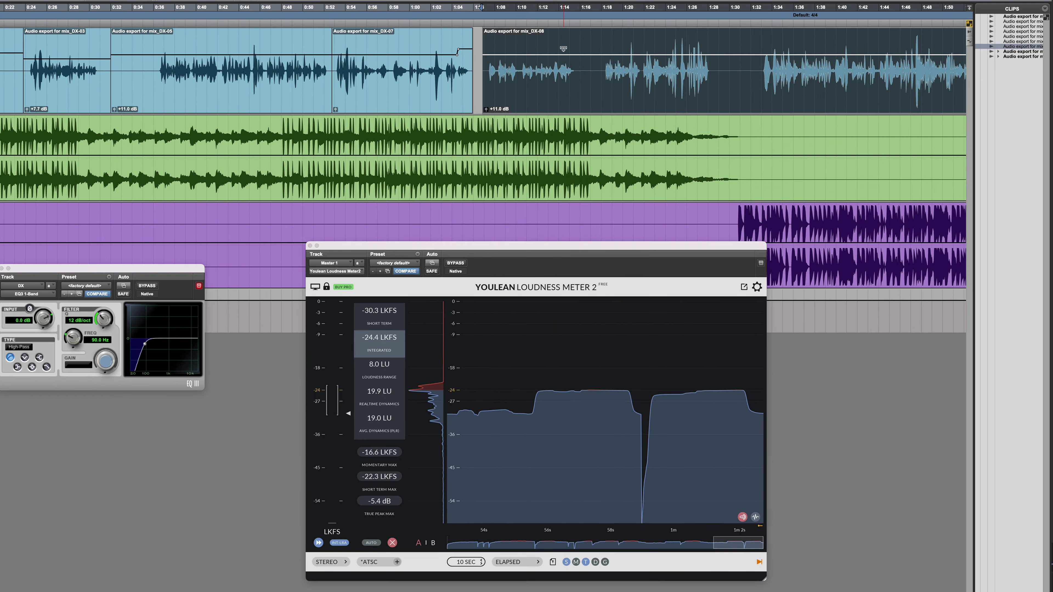
left_click_drag(558, 54, 558, 53)
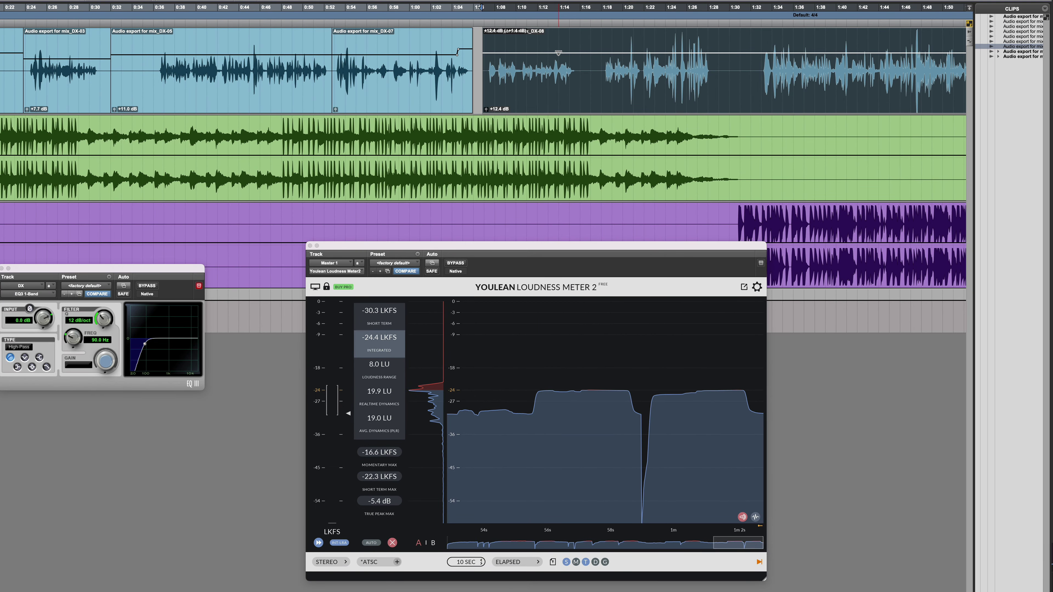
left_click(489, 38)
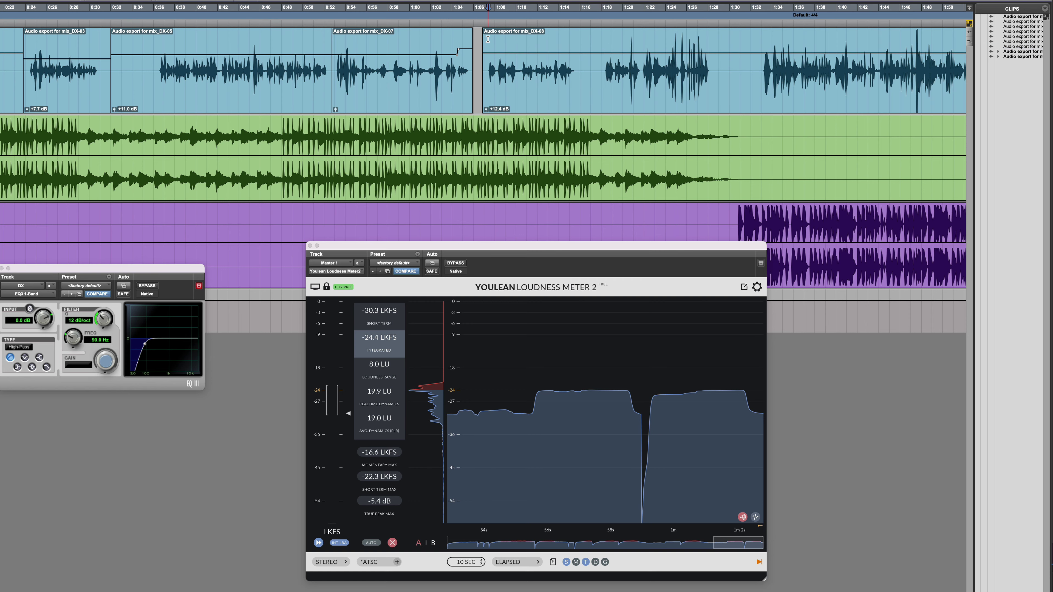
key("super+bracketright")
key("space")
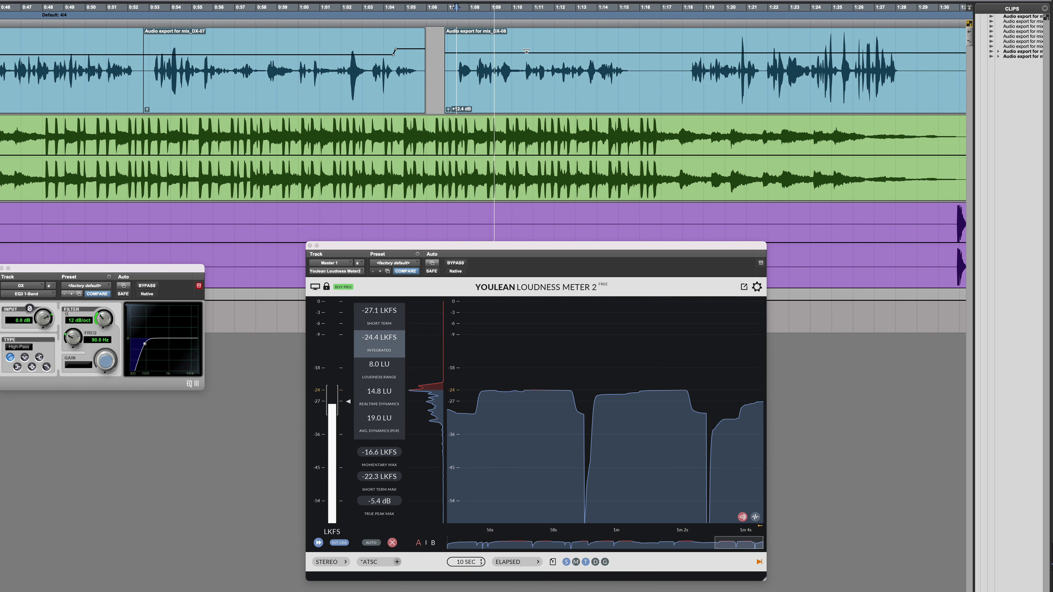
left_click_drag(526, 51, 529, 51)
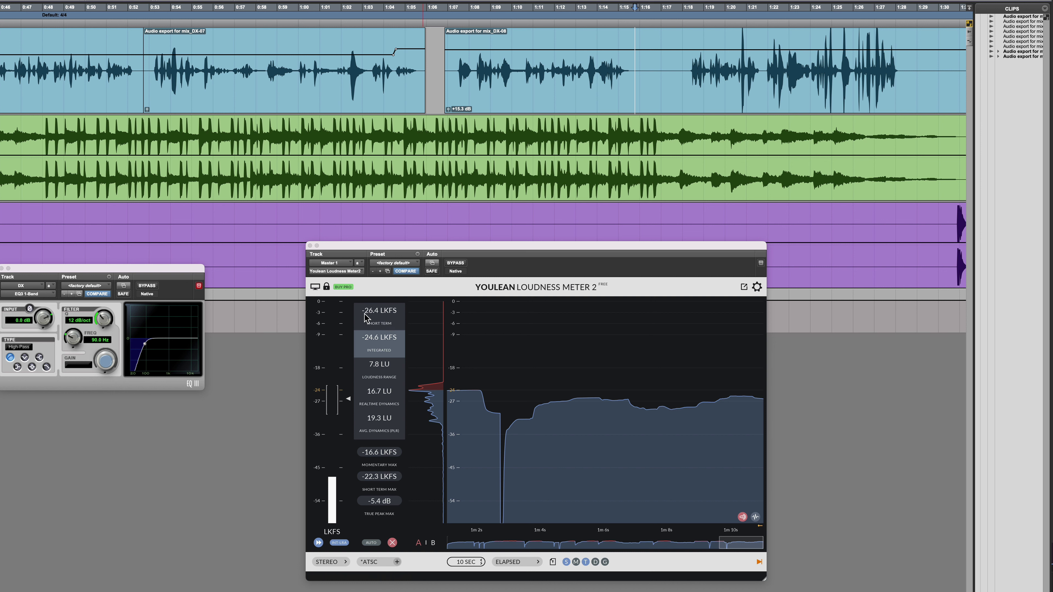
left_click_drag(561, 48, 554, 46)
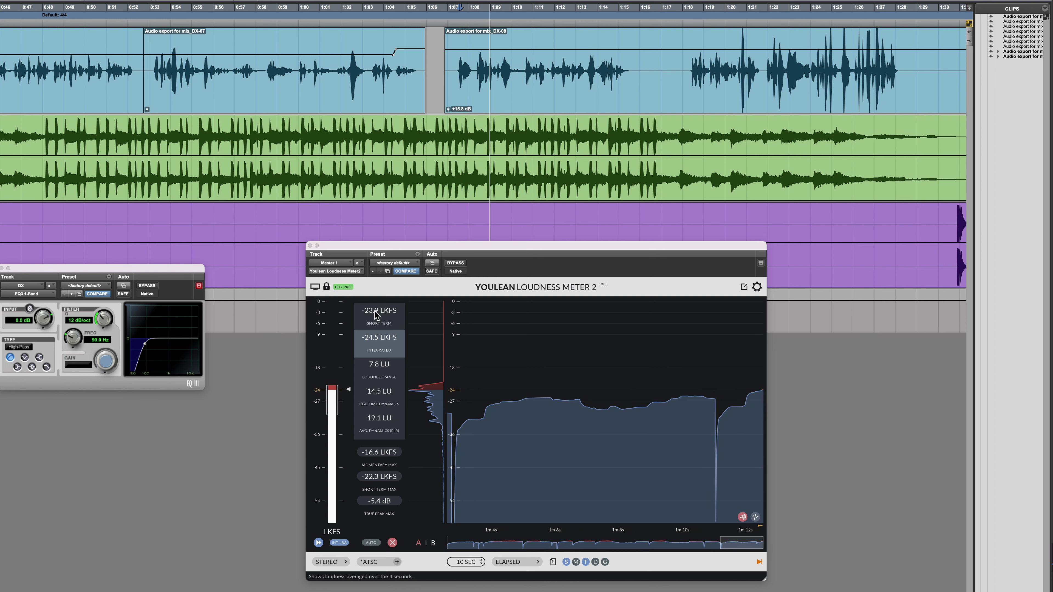
- Delete the silence in the dialogue between about 1:16 and 1:18
left_click_drag(688, 37, 638, 50)
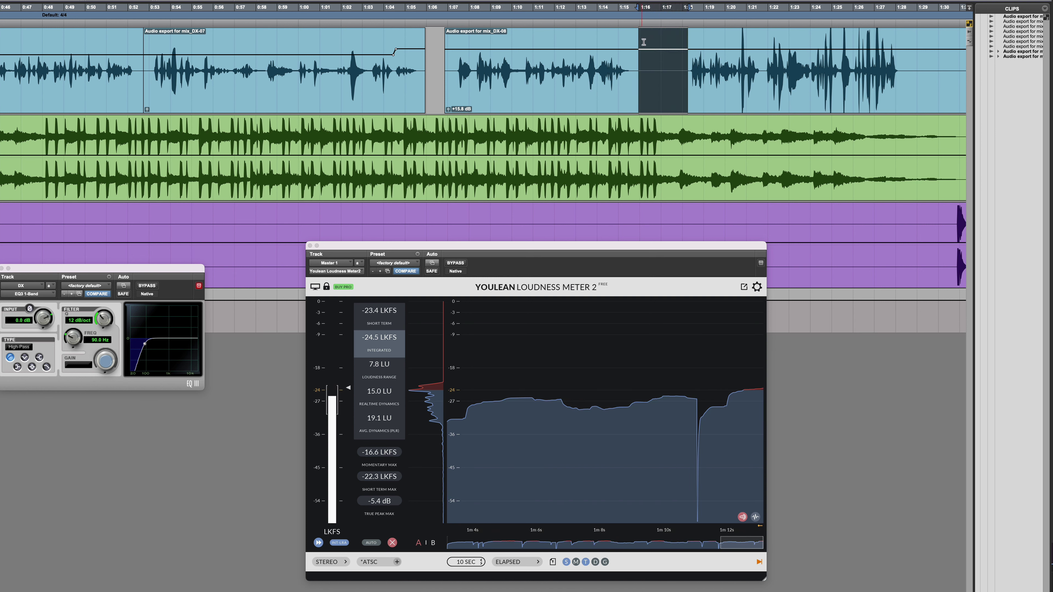
key("Delete")
scroll(589, 75, "right", 5)
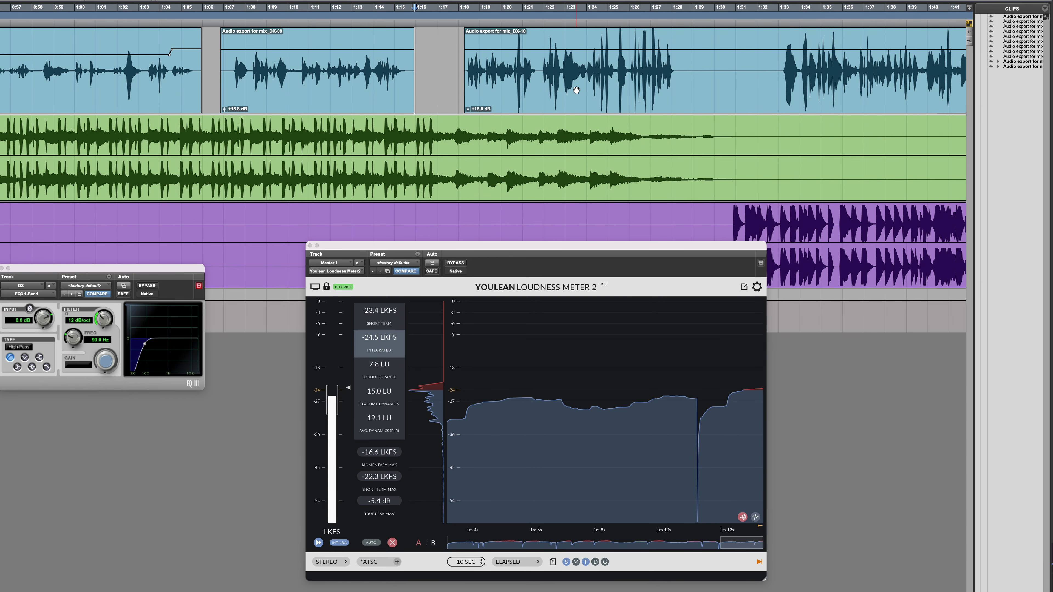
left_click(576, 90)
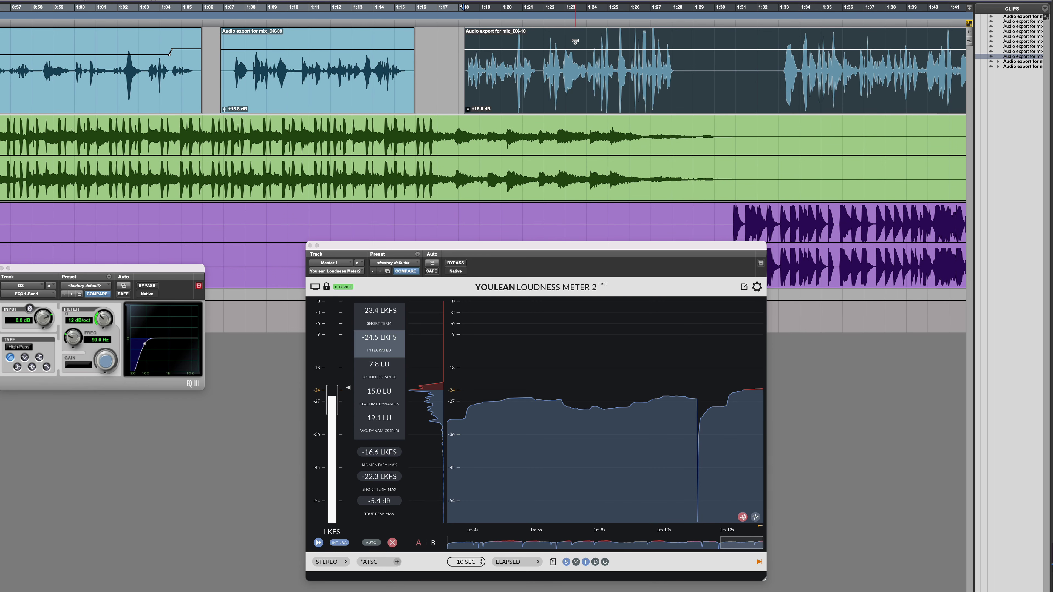
key("super+u")
left_click_drag(375, 304, 427, 163)
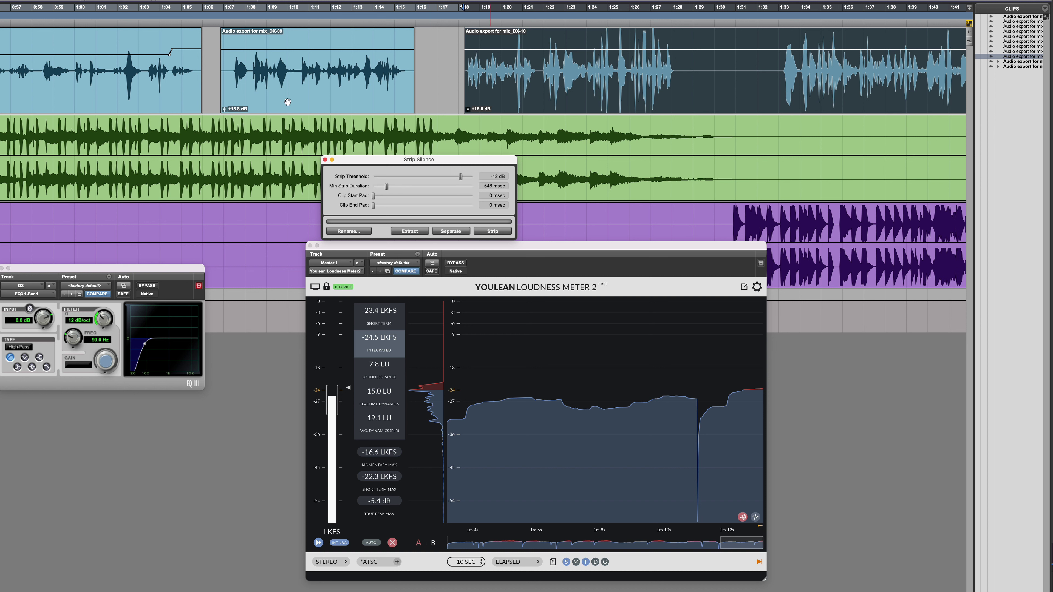
left_click(325, 160)
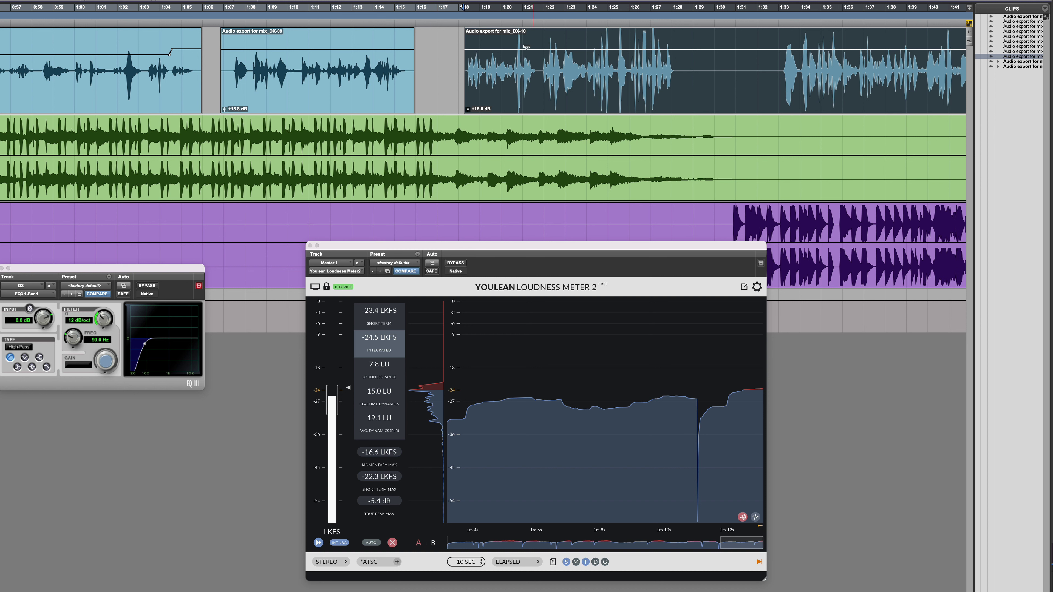
- Lower the clip gain of the dialogue clip starting at about 1:18 to +12.4 dB and play it
left_click_drag(580, 50, 547, 53)
key("space")
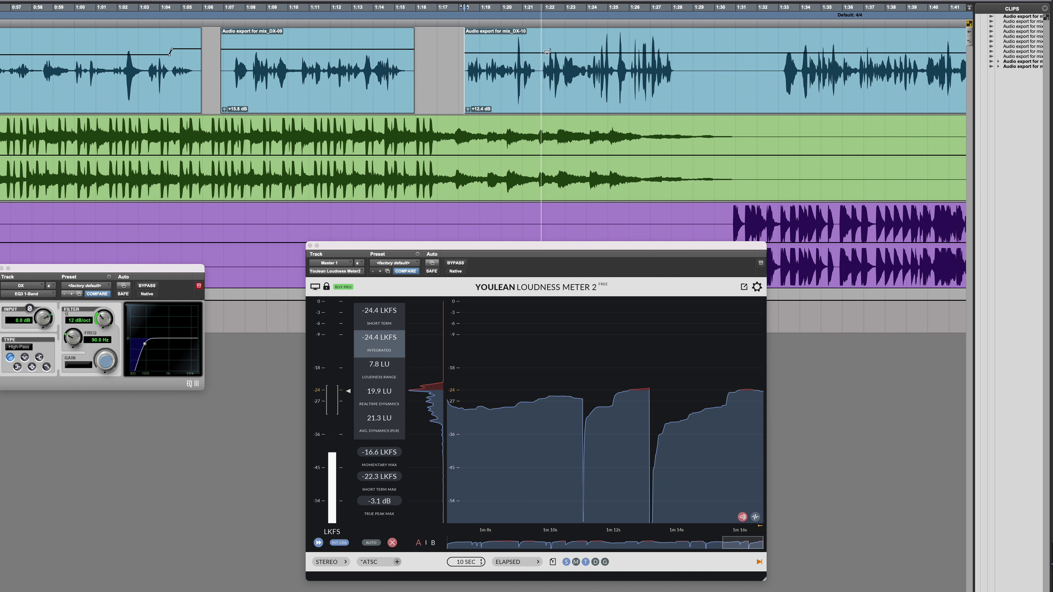
left_click(519, 39)
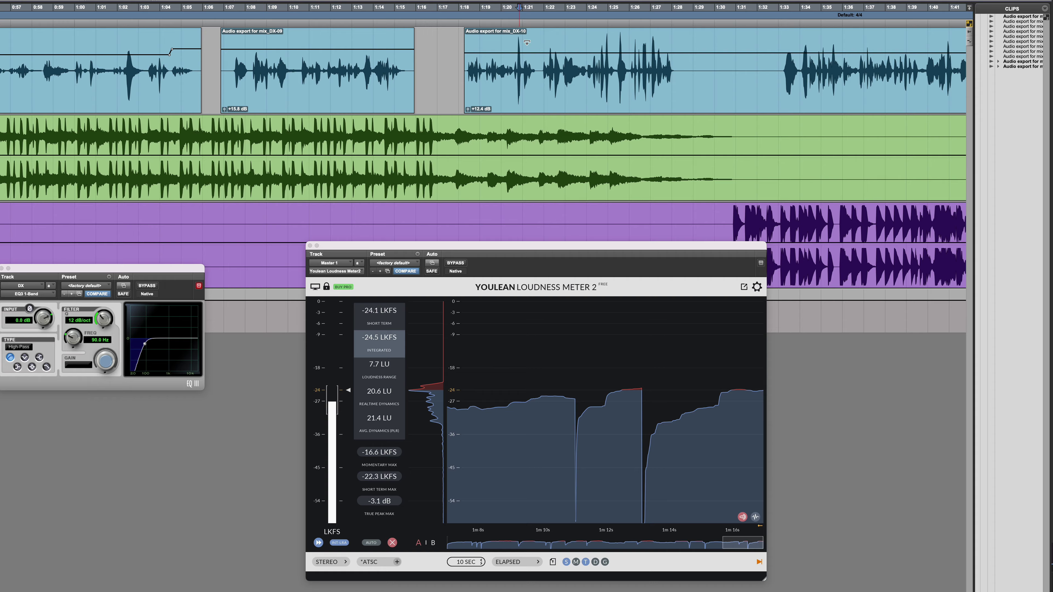
- Select the loud peak from 1:20.790 to 1:20.920 and lower the clip gain line over that selection
key("ctrl+bracketright")
key("ctrl+bracketright")
key("ctrl+bracketright")
key("ctrl+bracketright")
key("ctrl+bracketright")
left_click_drag(502, 39, 414, 41)
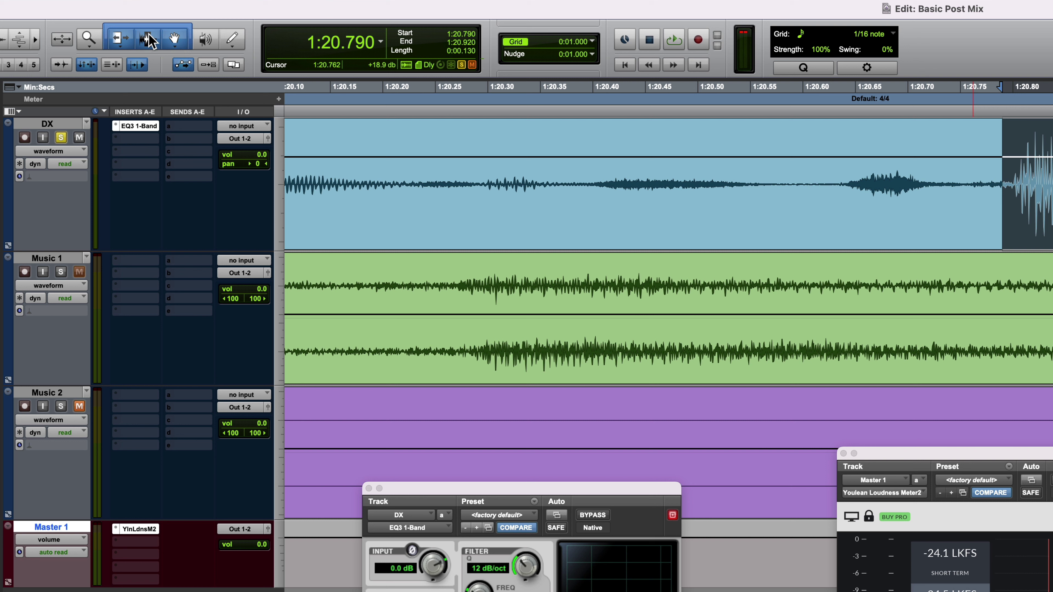
left_click(148, 40)
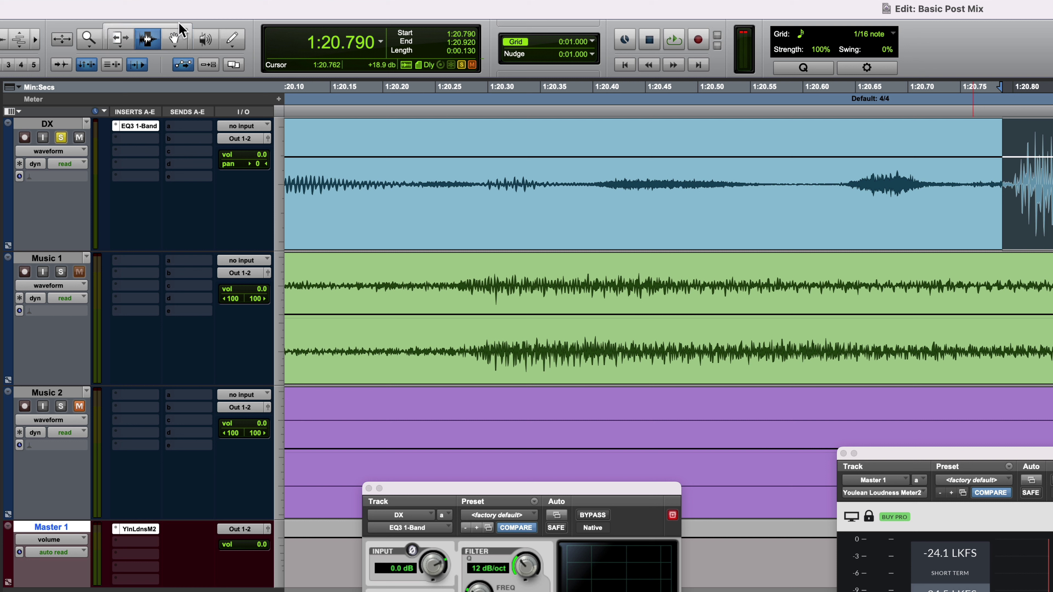
left_click(140, 24)
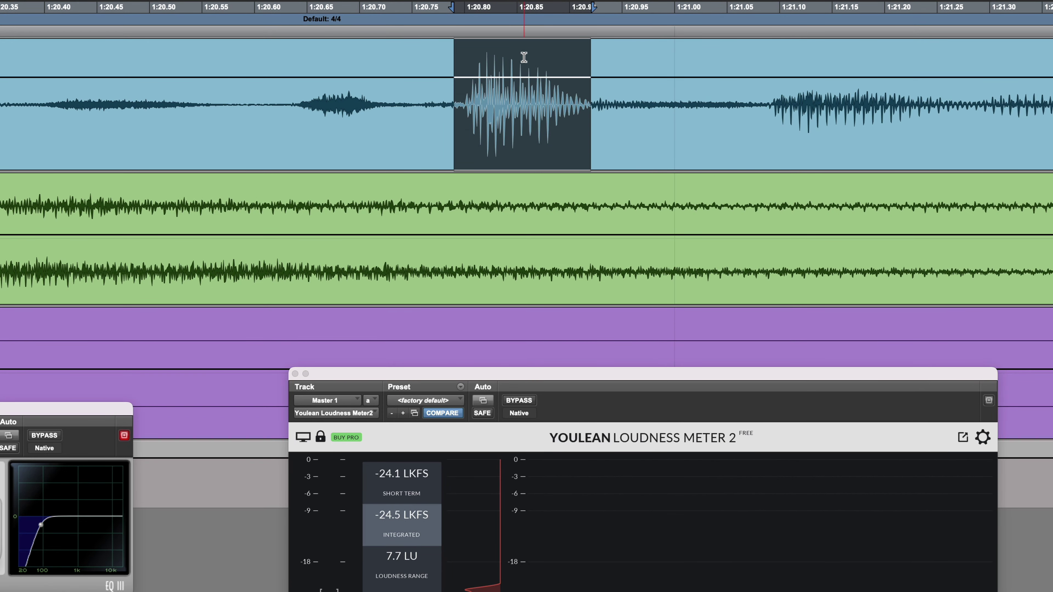
left_click_drag(515, 72, 513, 78)
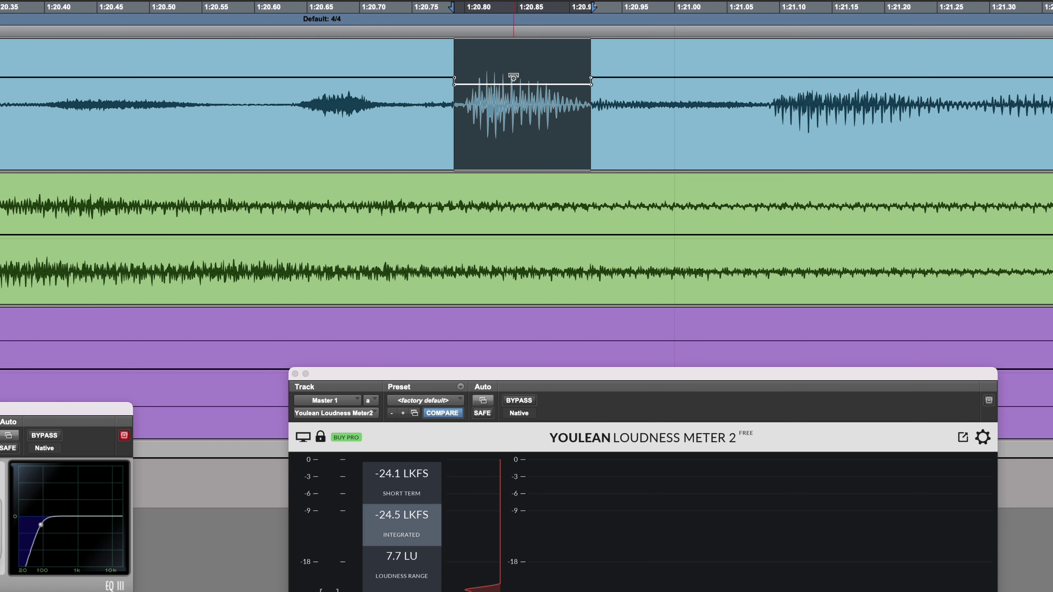
- Play the passage around the lowered peak and delete the short silence just before 1:22
key("r")
key("r")
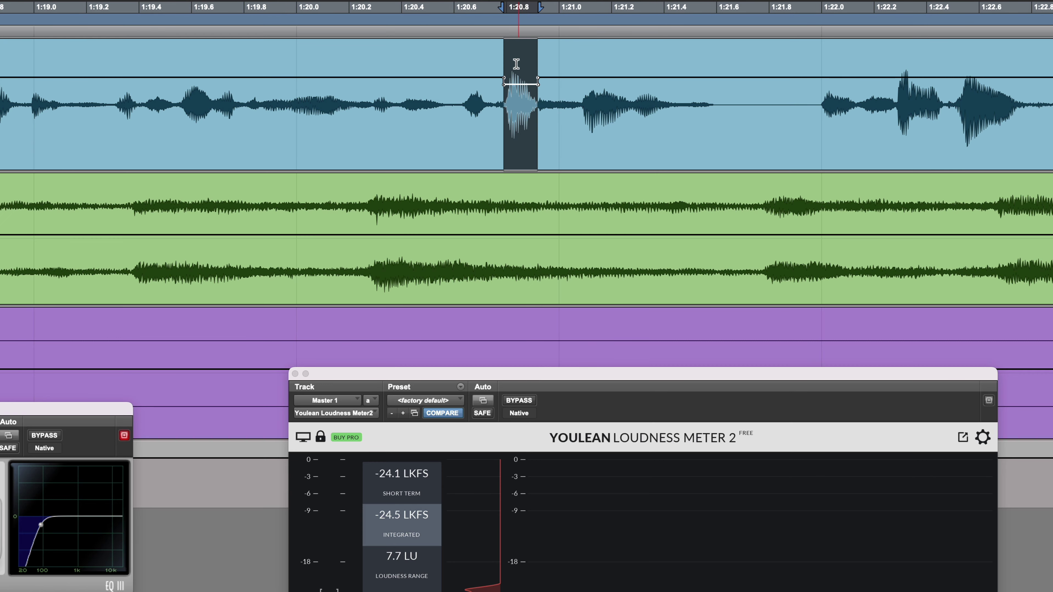
left_click(392, 53)
key("r")
key("space")
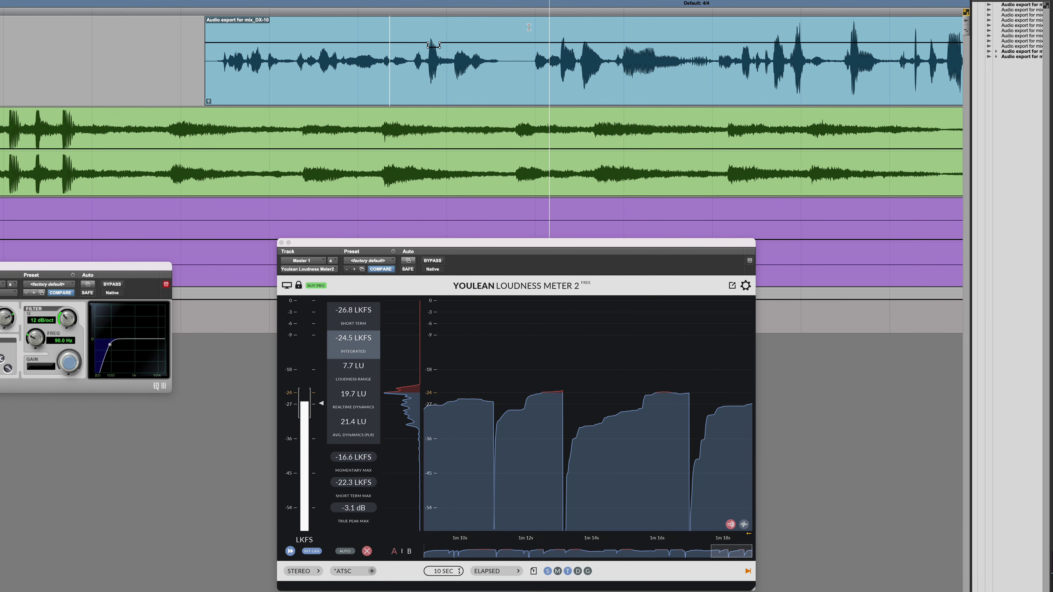
left_click_drag(529, 32, 508, 31)
key("Delete")
- Lower the clip gain of the dialogue clip starting at about 1:22 and play it back
key("r")
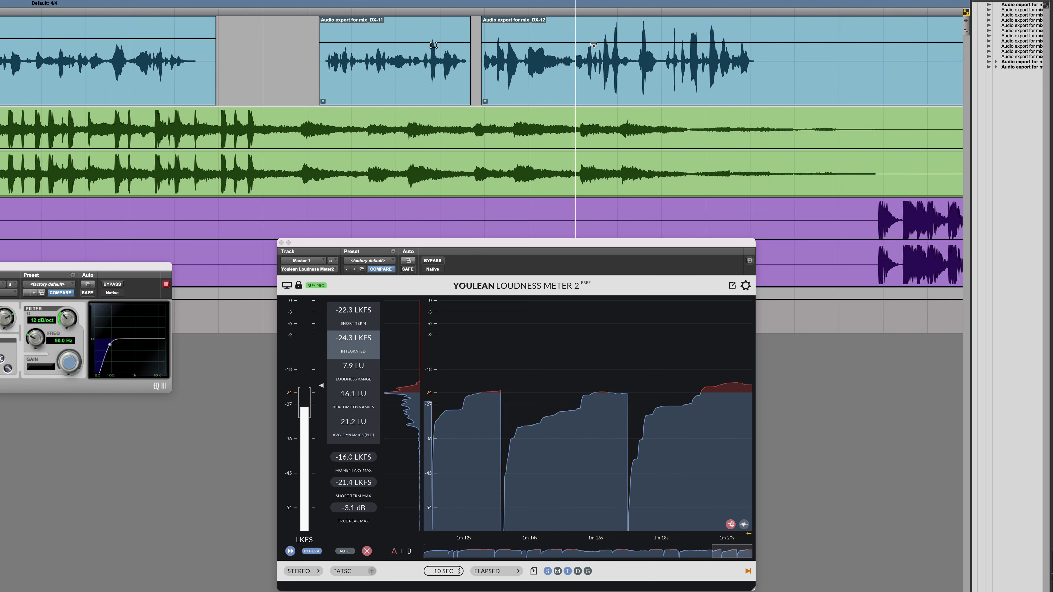
key("r")
left_click_drag(571, 42, 572, 47)
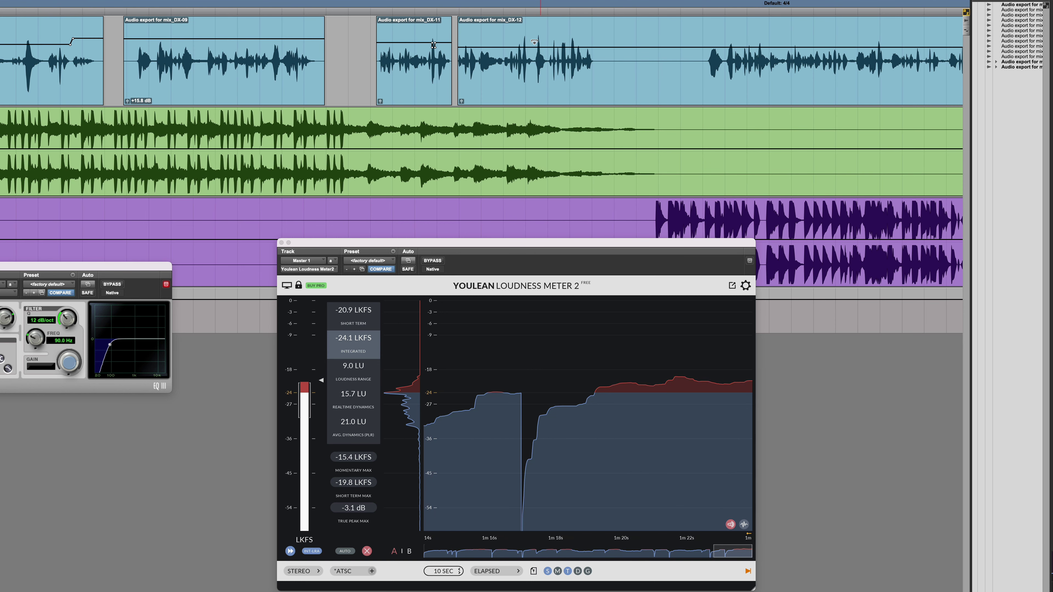
left_click(516, 82)
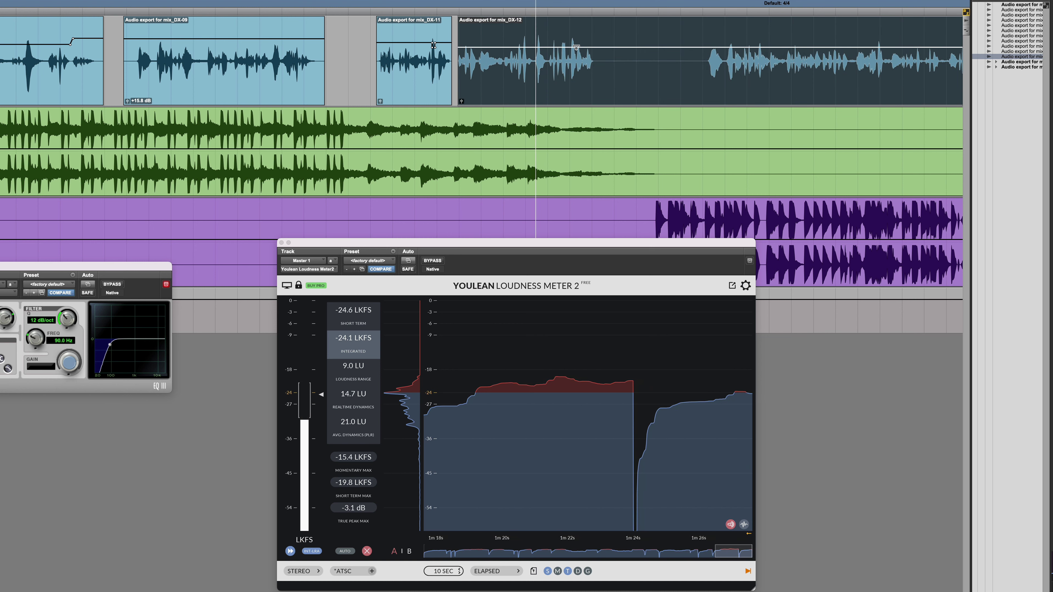
- Delete the next two long silent gaps in the remaining dialogue during playback
left_click_drag(604, 45, 696, 45)
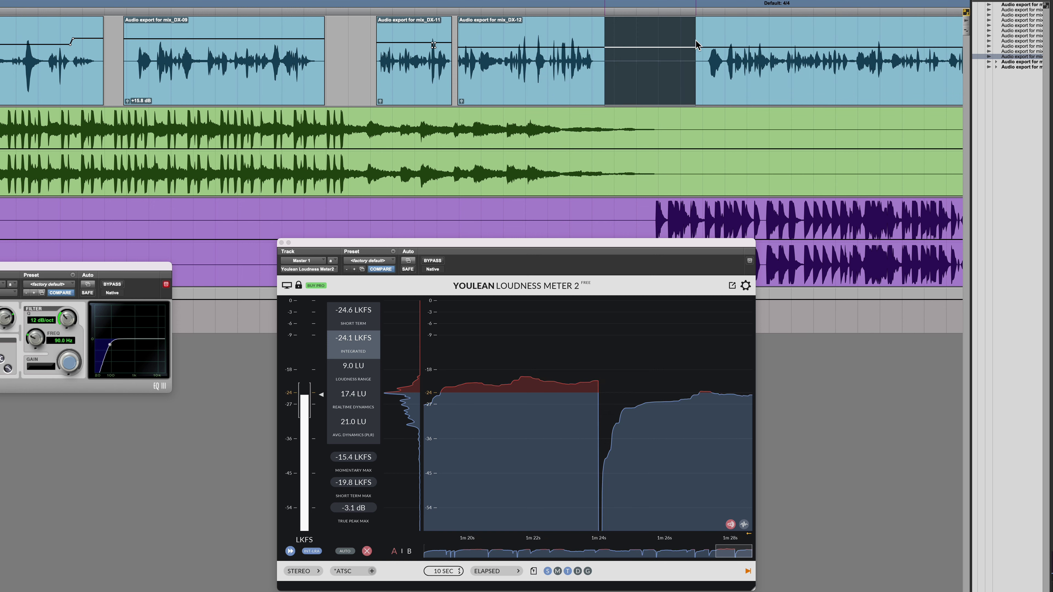
left_click(755, 73)
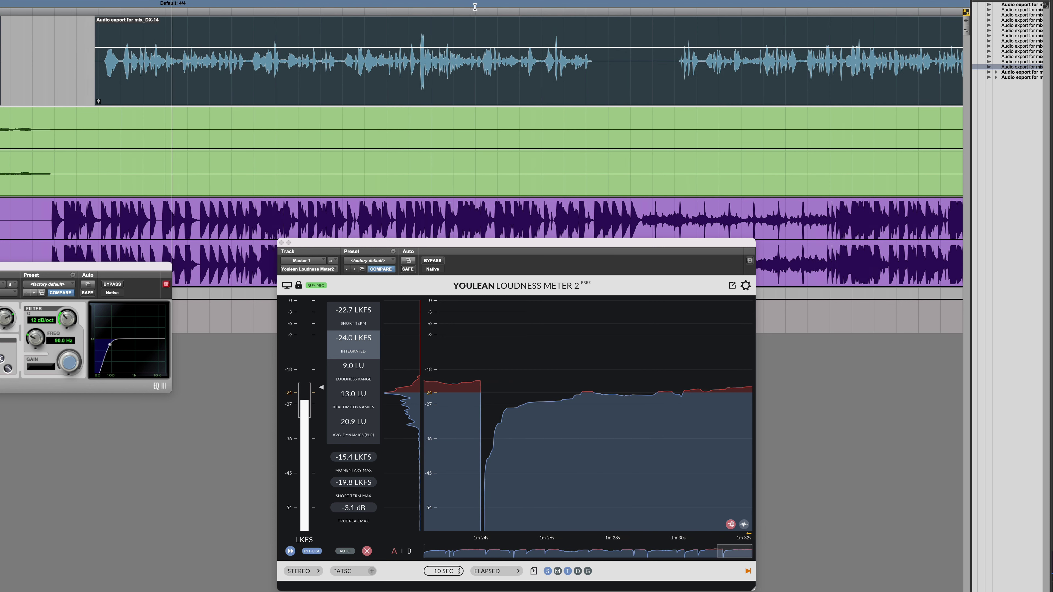
left_click(609, 27)
left_click_drag(599, 29, 676, 36)
key("Delete")
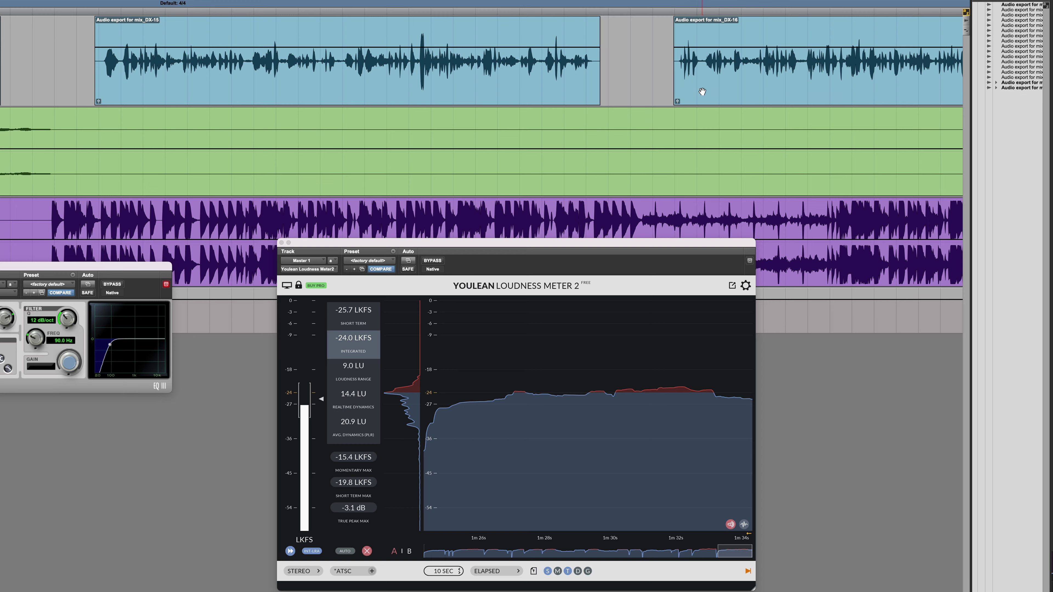
- Play the DX-16 dialogue clip against the loudness meter and delete the silence ending at about 2:28
left_click(701, 91)
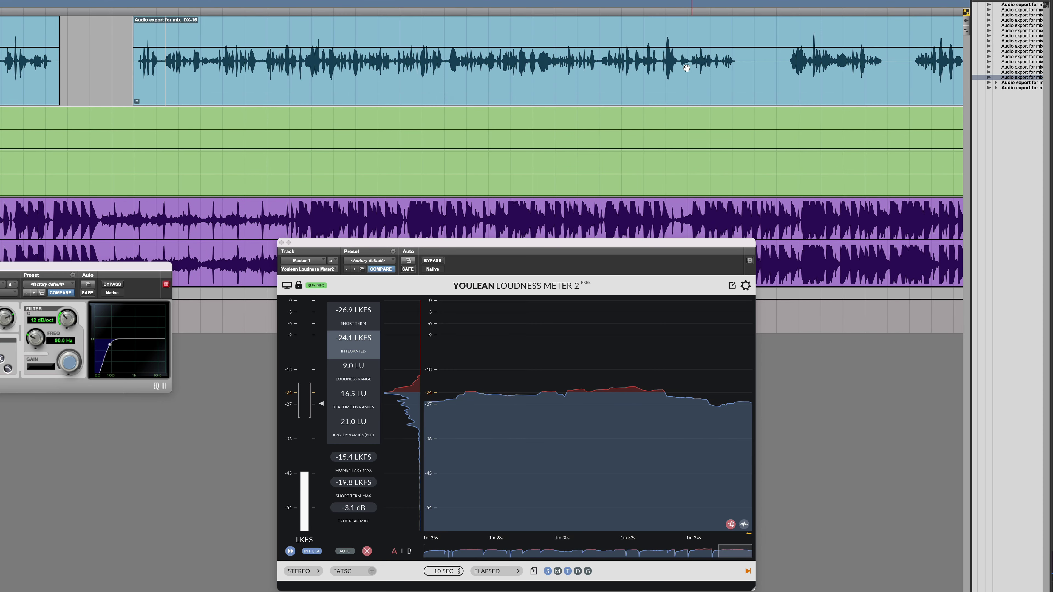
key("r")
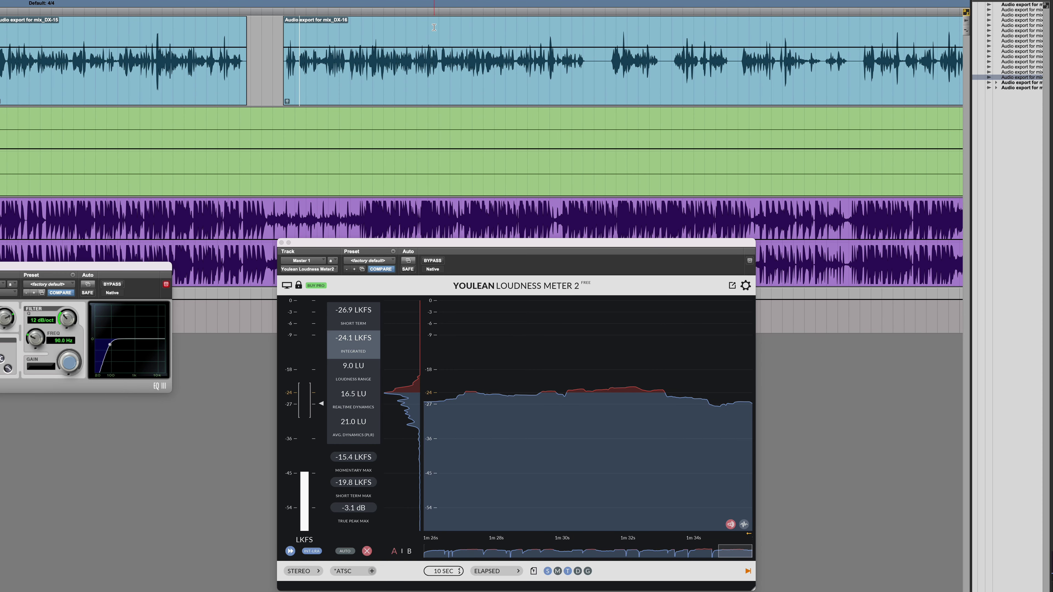
left_click(440, 30)
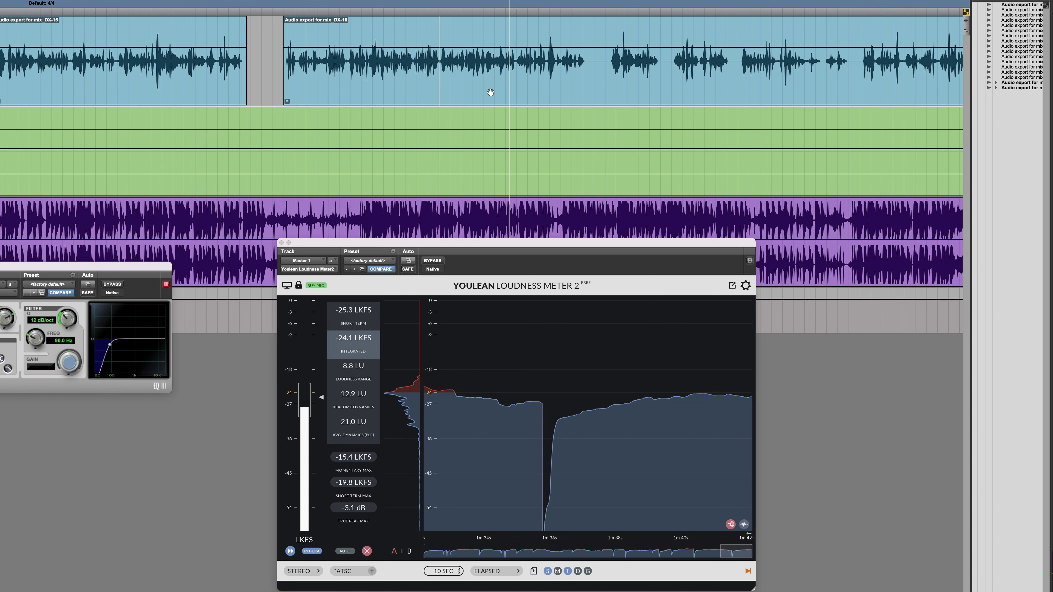
left_click_drag(508, 45, 508, 44)
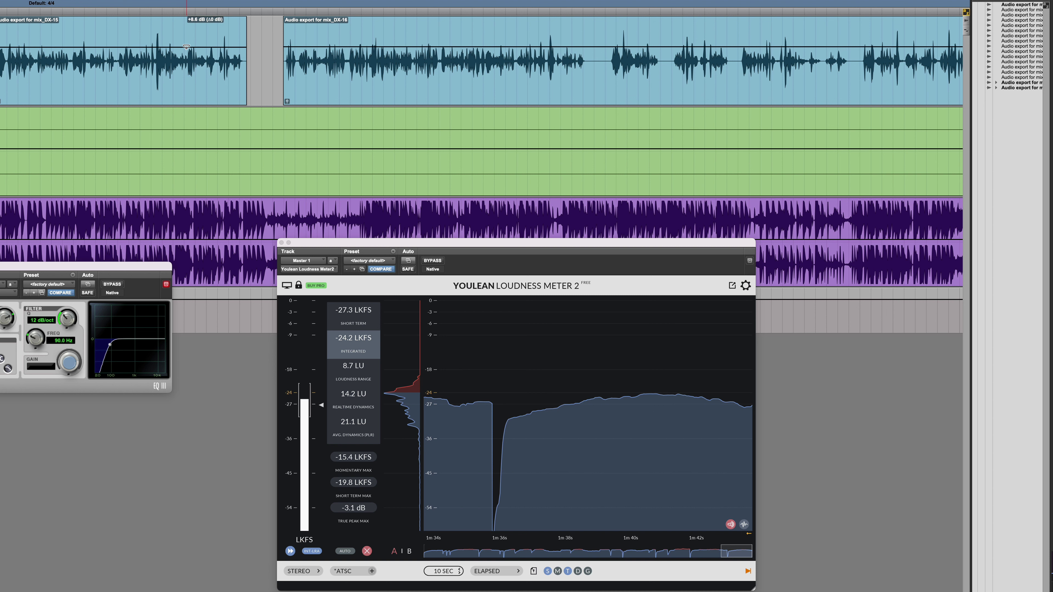
key("space")
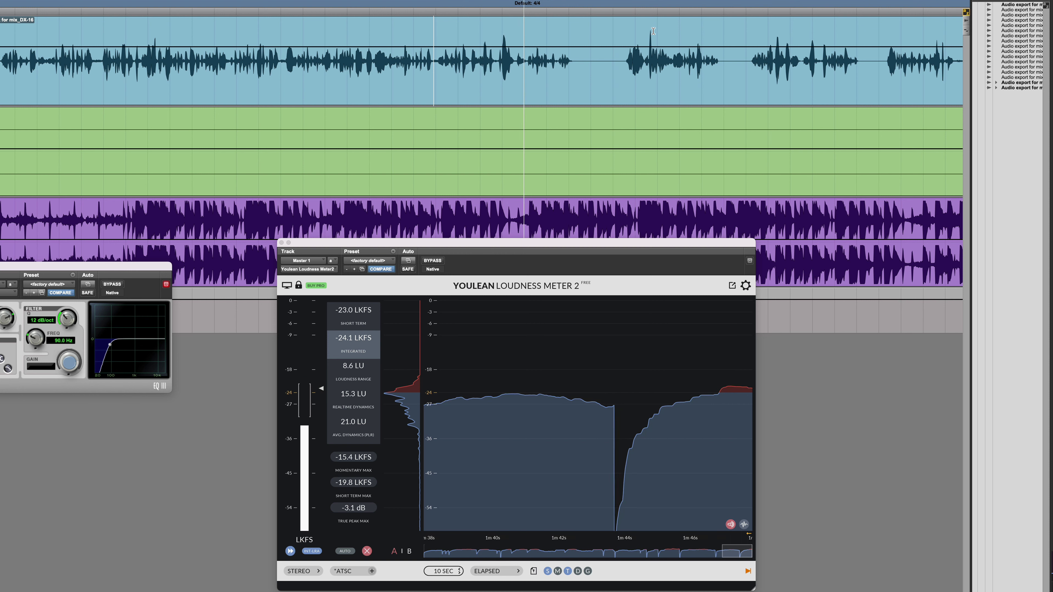
left_click_drag(621, 34, 552, 59)
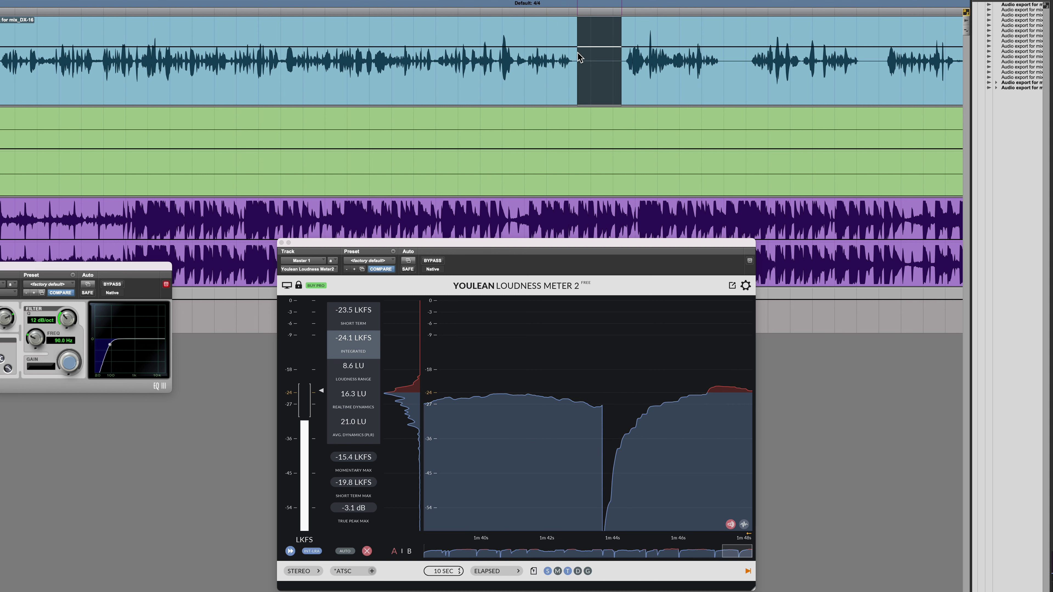
key("Delete")
- Select the dialogue clip starting at about 2:28, play it and nudge its clip gain down slightly
double_click(660, 94)
key("space")
key("space")
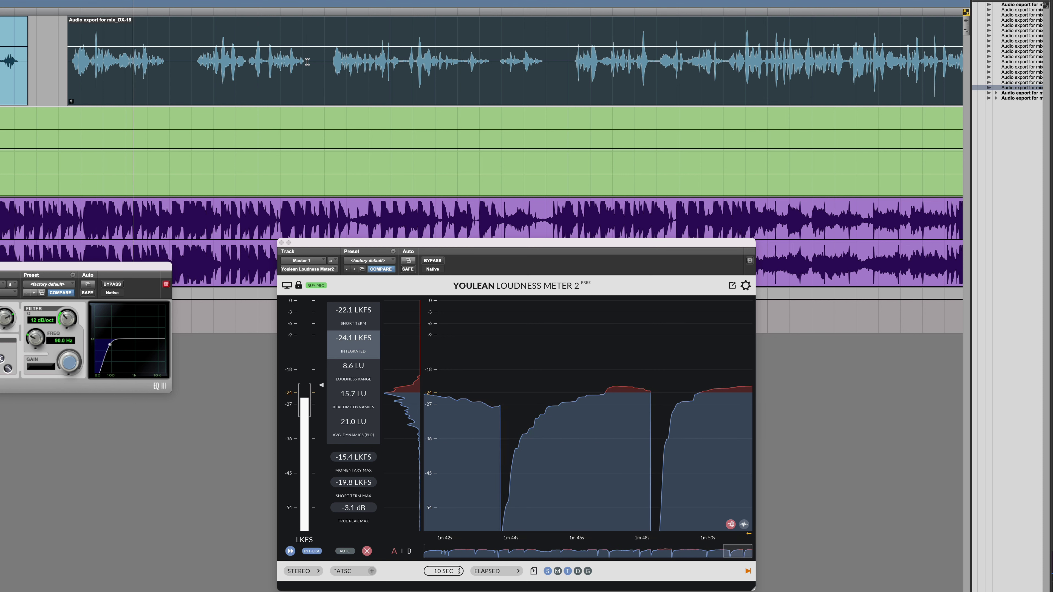
key("ctrl+shift+Down")
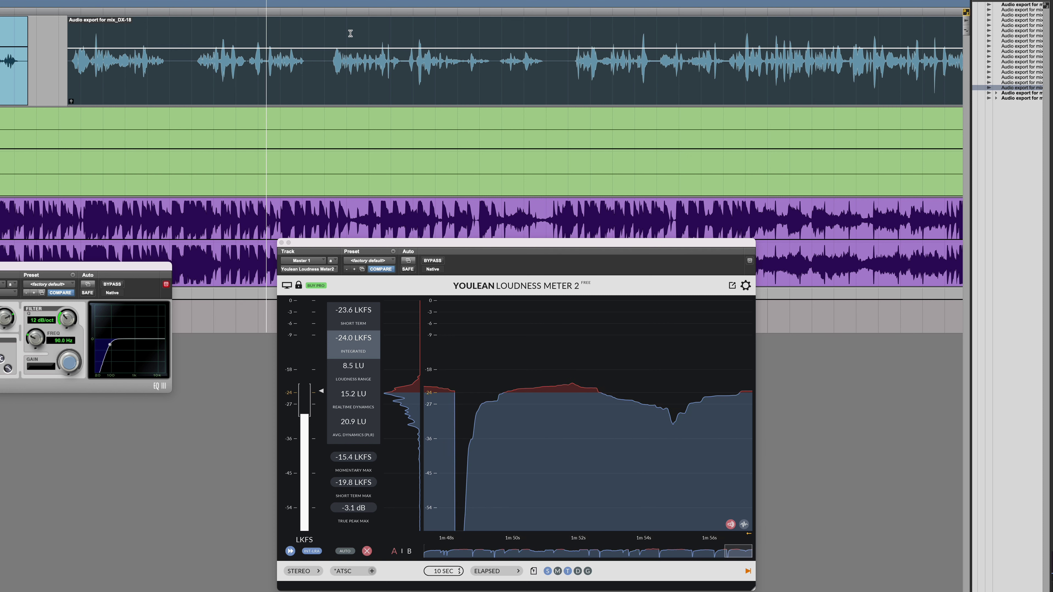
left_click(206, 85)
key("space")
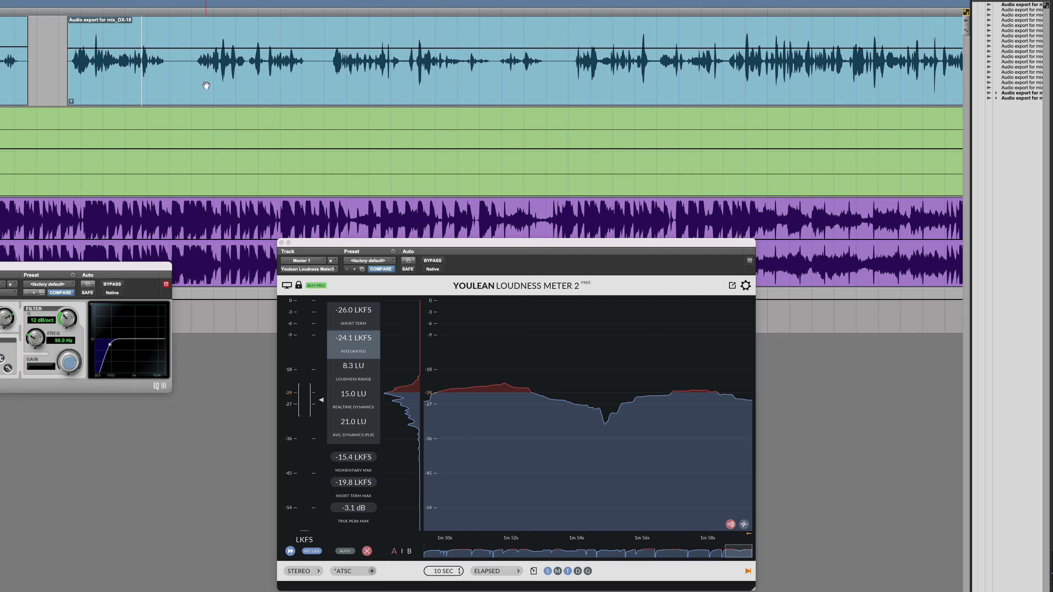
- Examine and listen to the pause around 2:32 to 2:34 in the dialogue clip
left_click(205, 85)
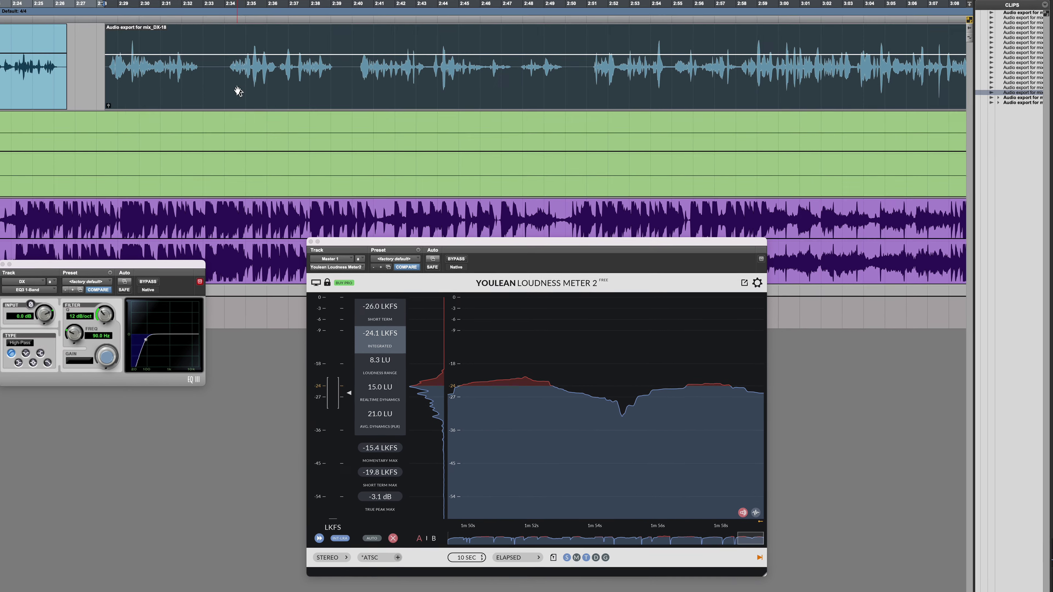
left_click(199, 43)
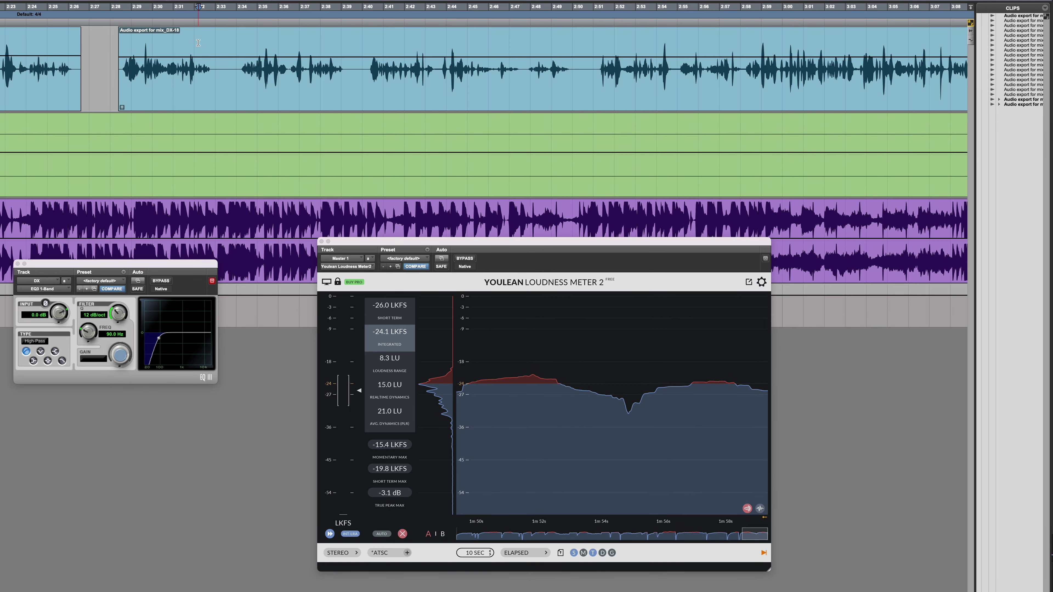
key("super+bracketright")
key("super+bracketright")
key("space")
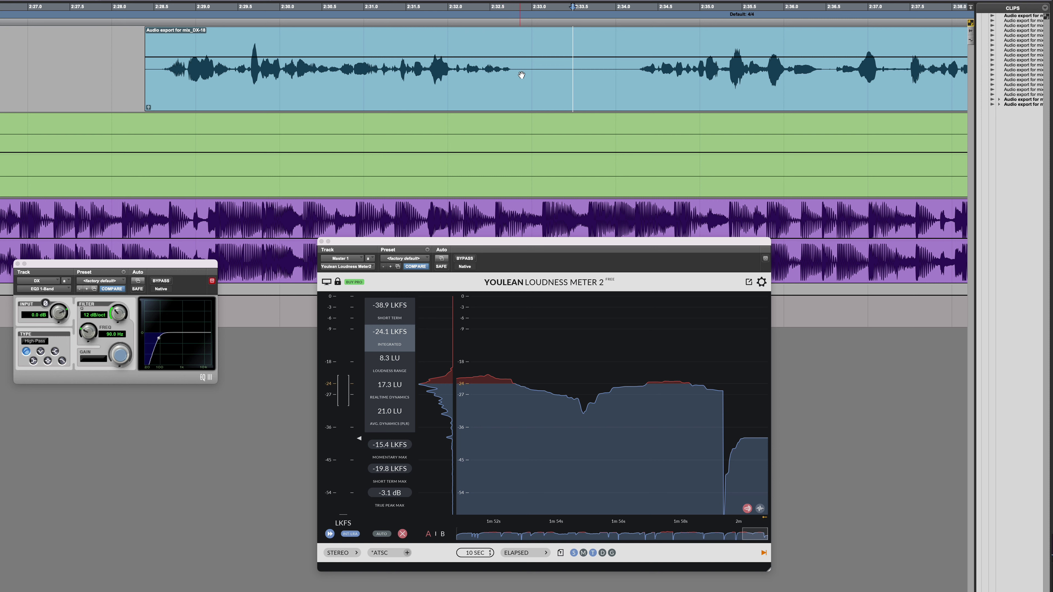
key("super+bracketleft")
key("super+bracketleft")
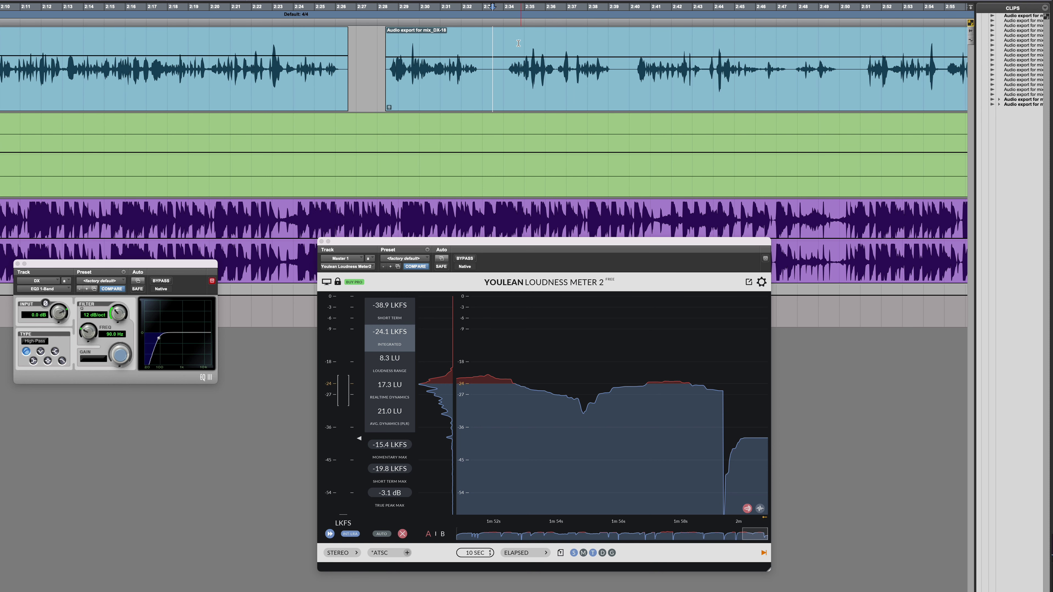
- Delete the dialogue silence between about 2:39 and 2:40 during playback and raise the clip gain of the passage after it
scroll(483, 48, "right", 6)
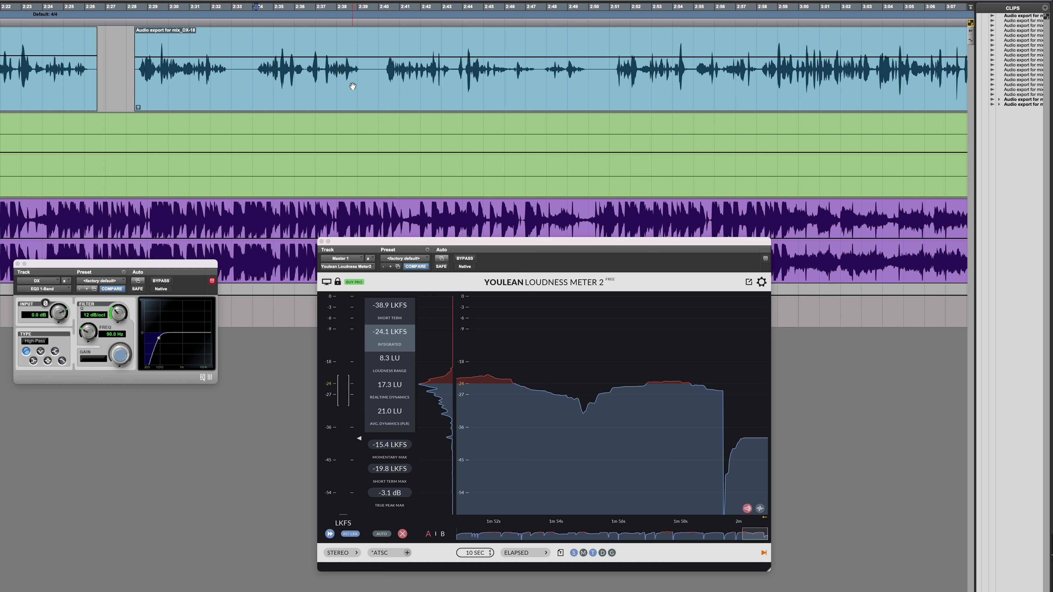
key("space")
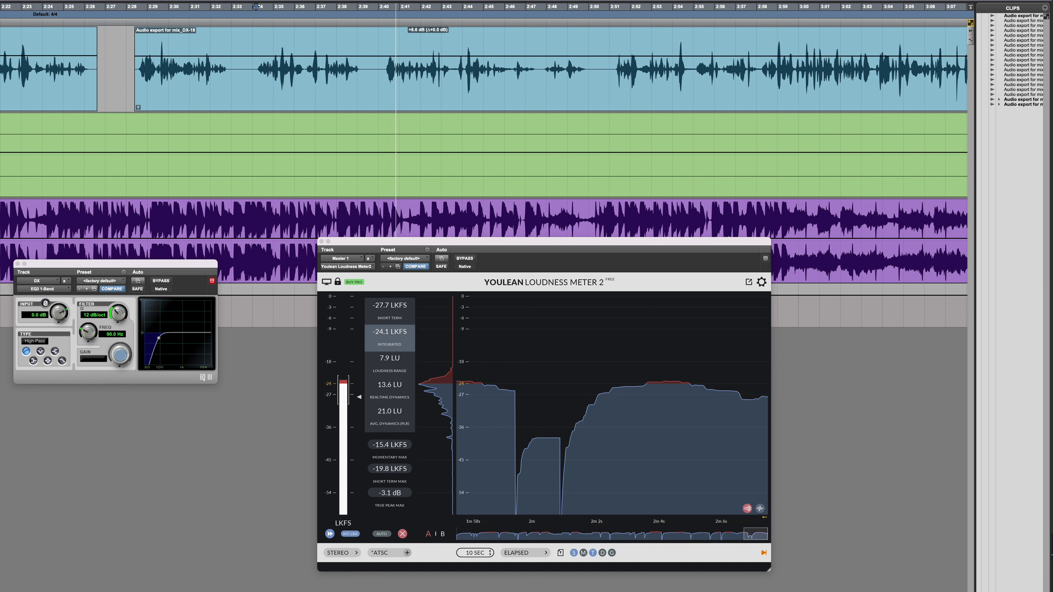
left_click_drag(385, 41, 369, 42)
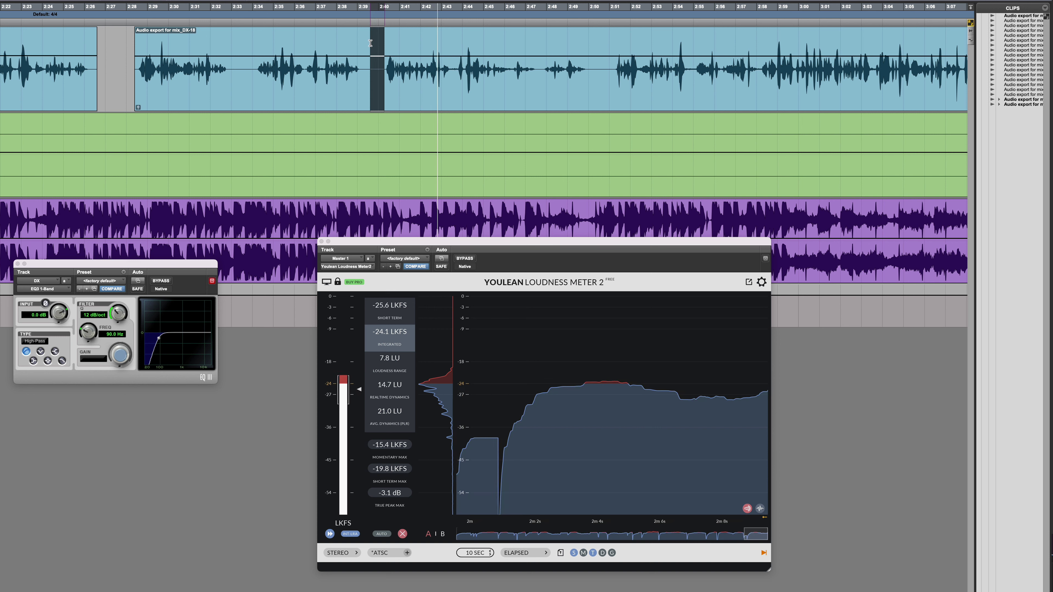
key("Delete")
left_click_drag(455, 57, 455, 56)
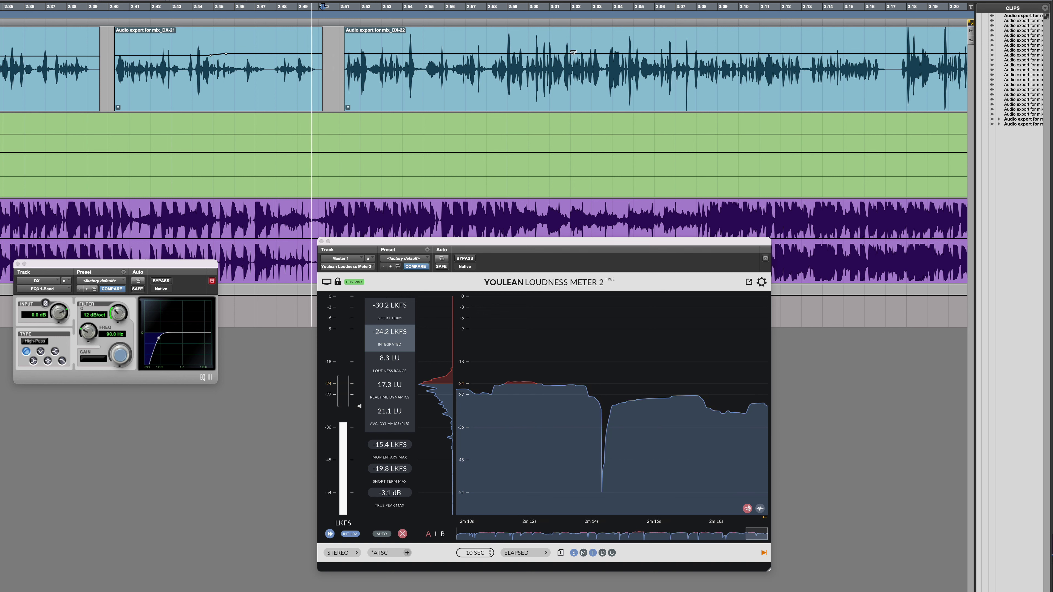
- Nudge down the clip gain of the dialogue clip starting at about 2:51 while it plays
key("ctrl+shift+Down")
key("ctrl+shift+Down")
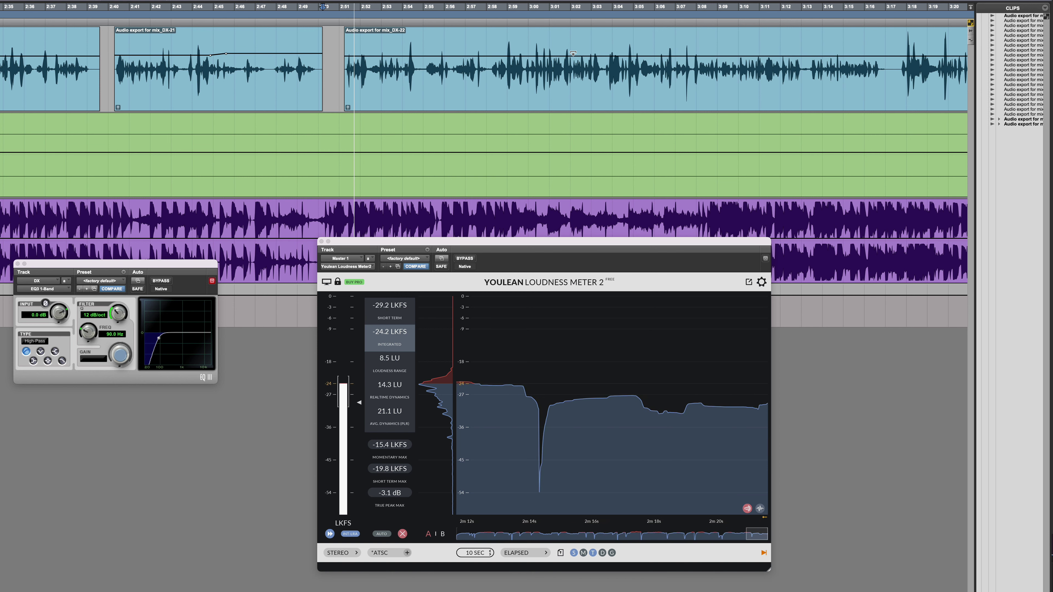
scroll(573, 53, "right", 3)
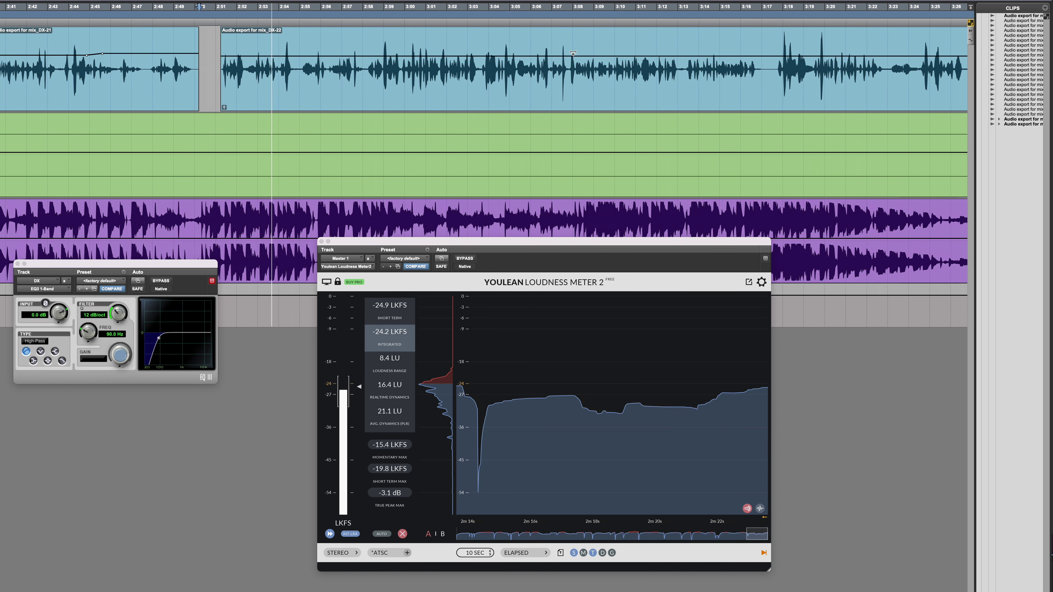
scroll(572, 52, "right", 2)
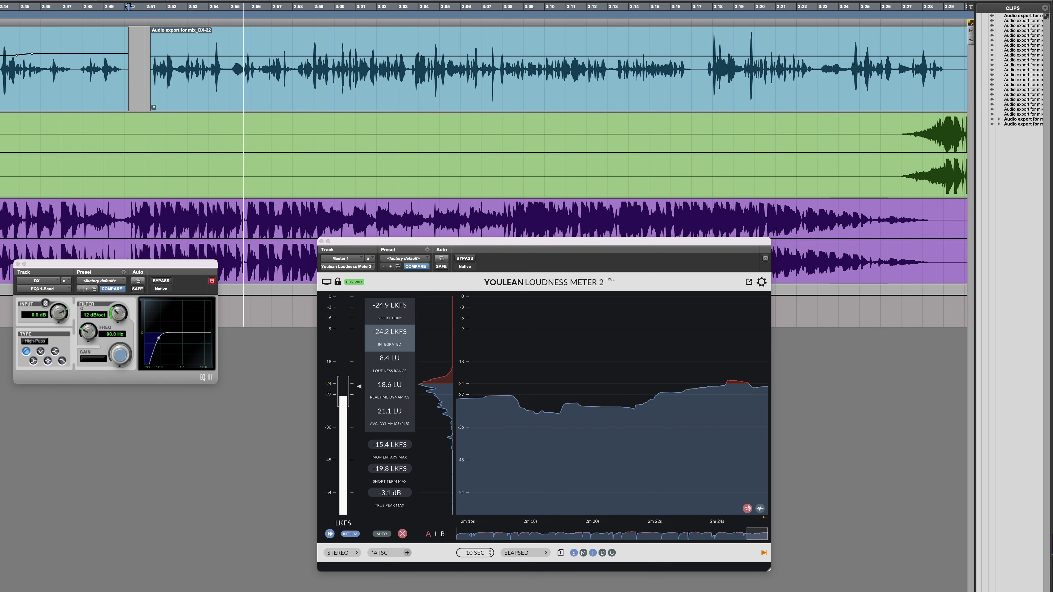
scroll(566, 49, "right", 3)
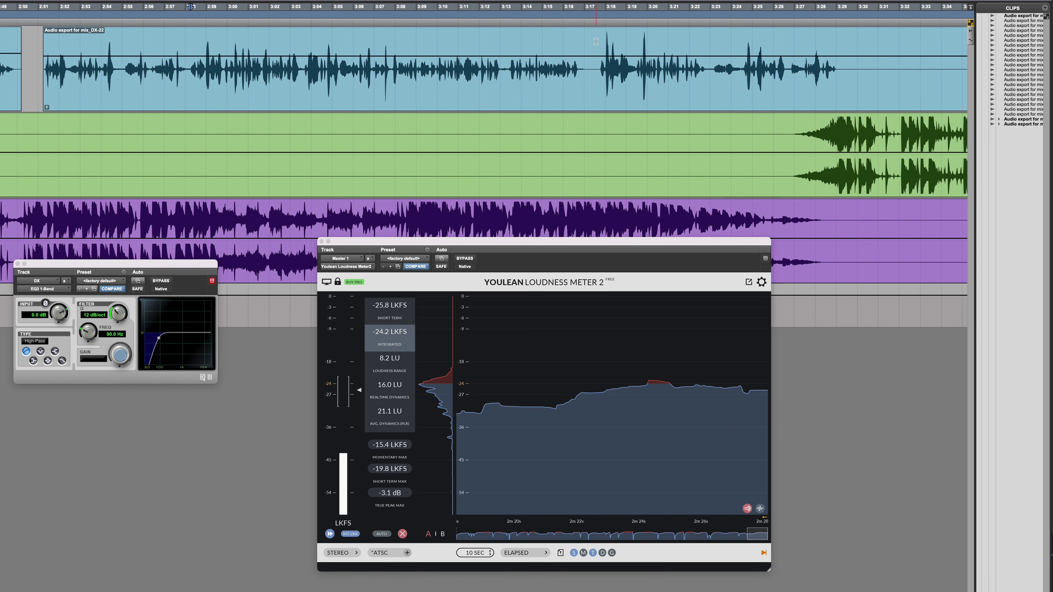
- Delete the short silence at about 3:17, lower the following clip's gain to about +6.2 dB and play it back
scroll(594, 88, "right", 5)
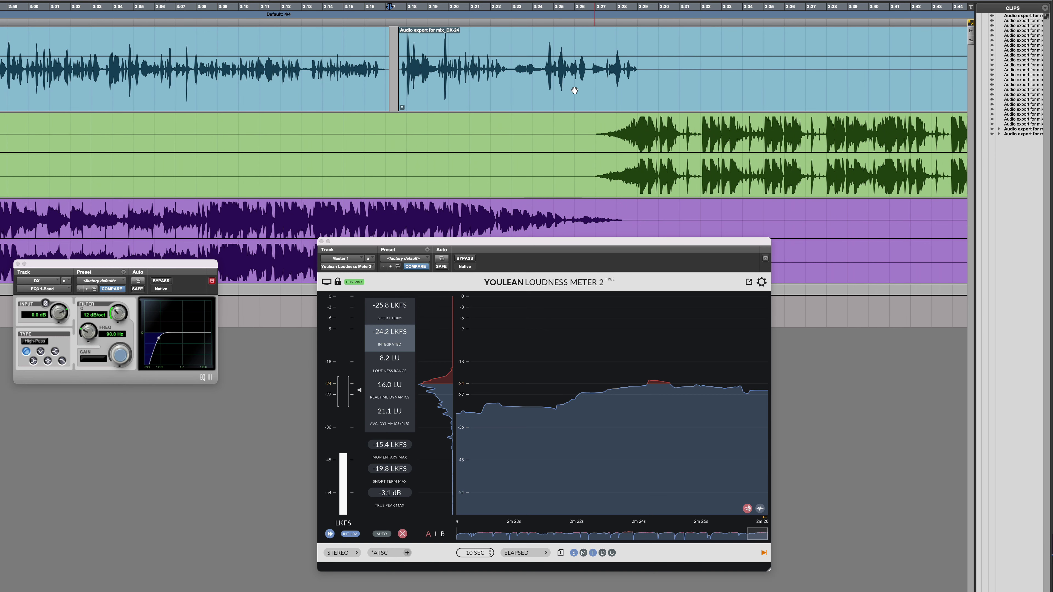
left_click(549, 101)
left_click_drag(523, 56, 523, 57)
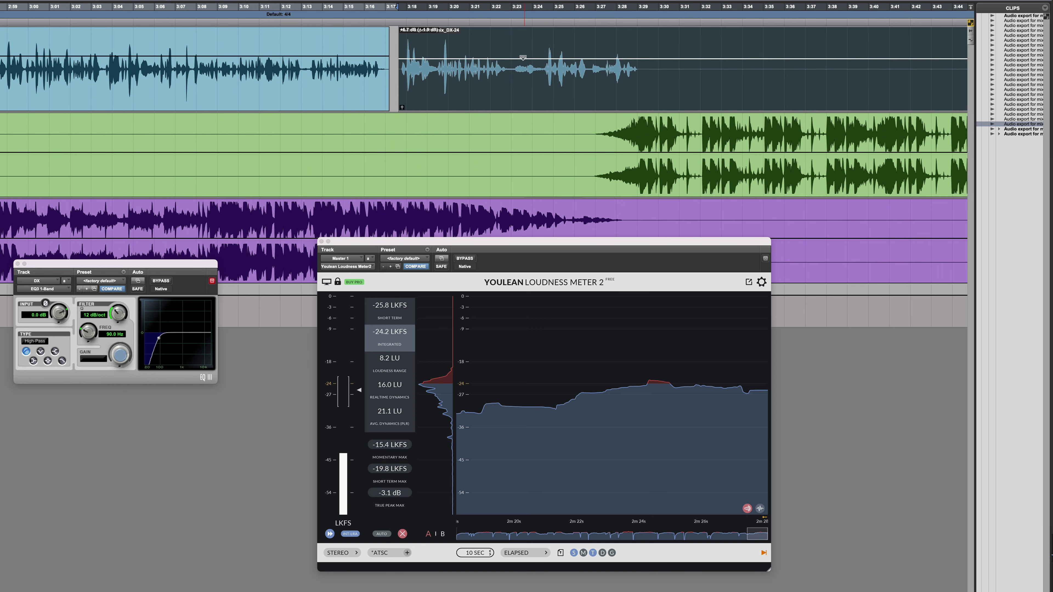
key("space")
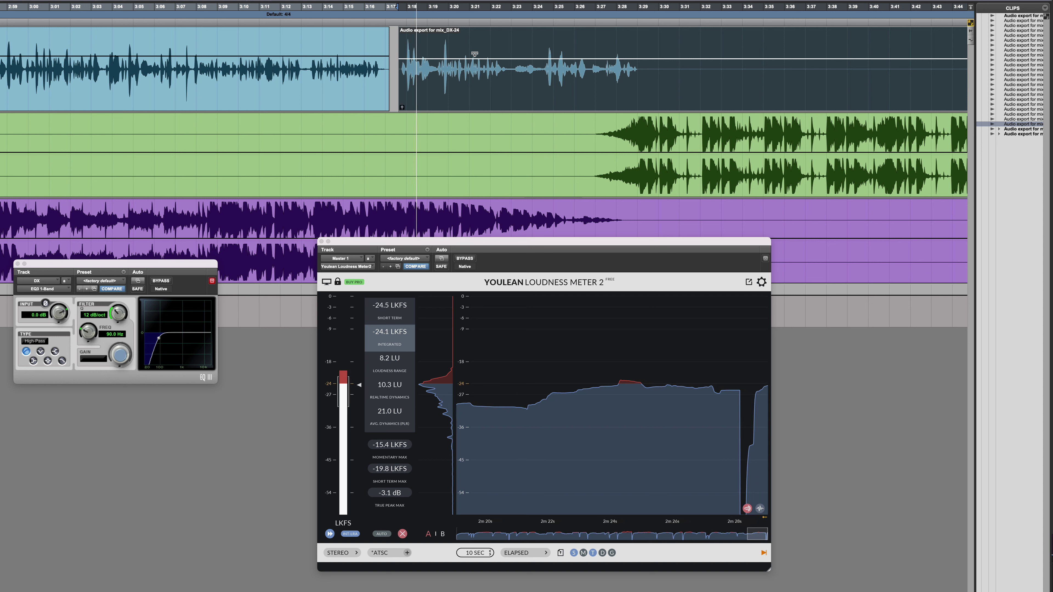
left_click_drag(517, 54, 517, 56)
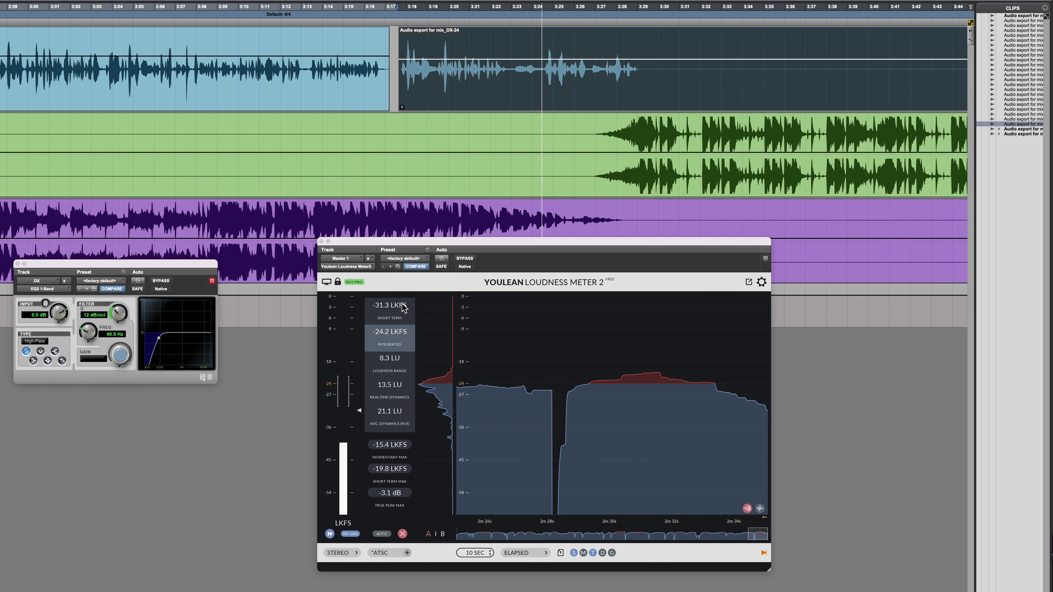
- Delete the long silence in the dialogue between about 3:28 and 4:04
scroll(628, 42, "right", 5)
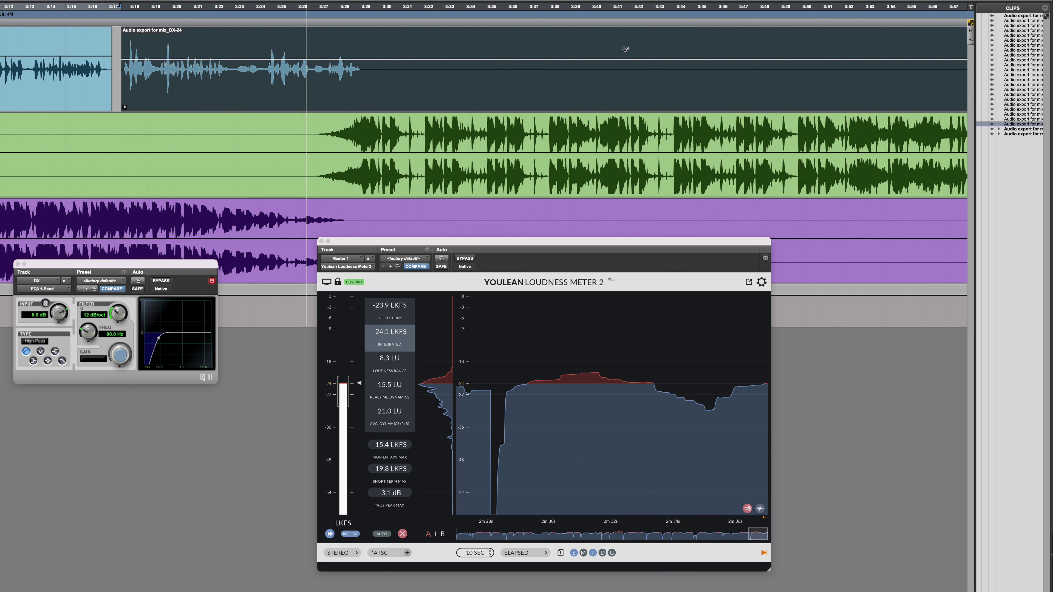
left_click(477, 44)
key("r")
key("r")
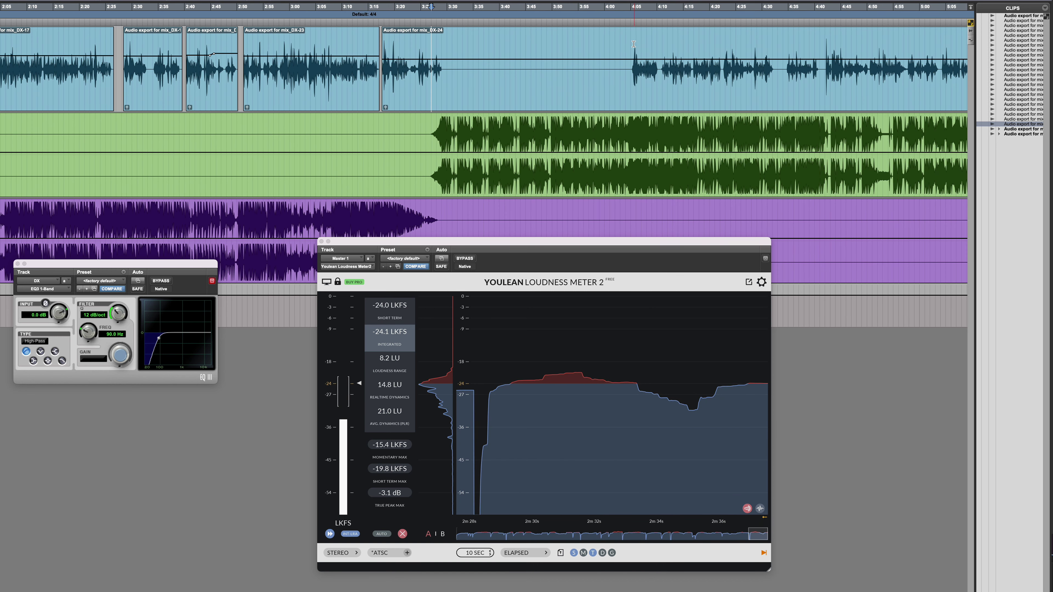
left_click_drag(630, 60, 423, 63)
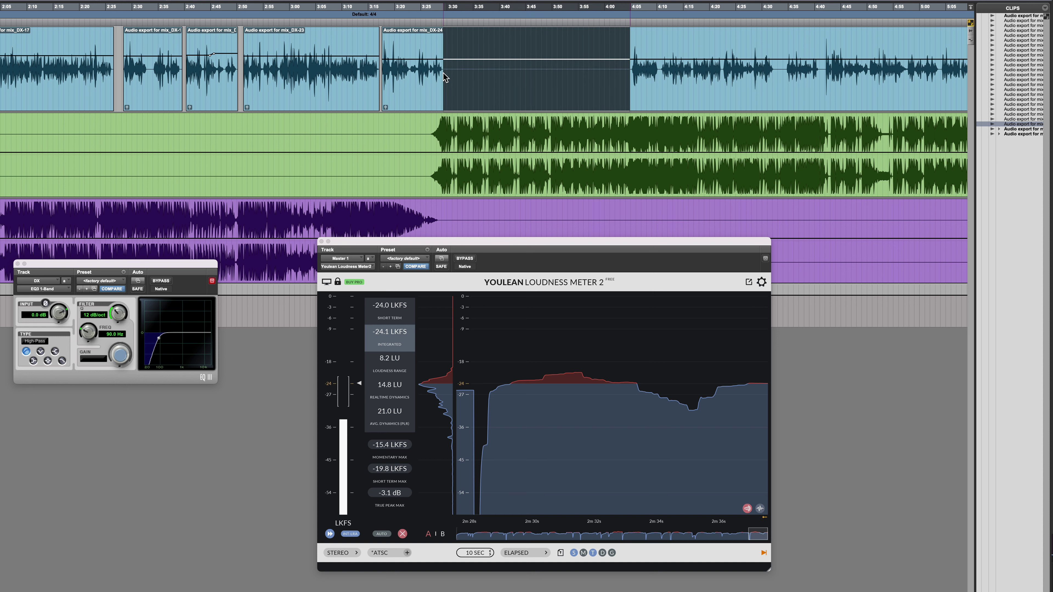
key("Delete")
- Select and play the dialogue clip starting at about 4:04 and raise its clip gain slightly
left_click(668, 98)
scroll(669, 98, "right", 20)
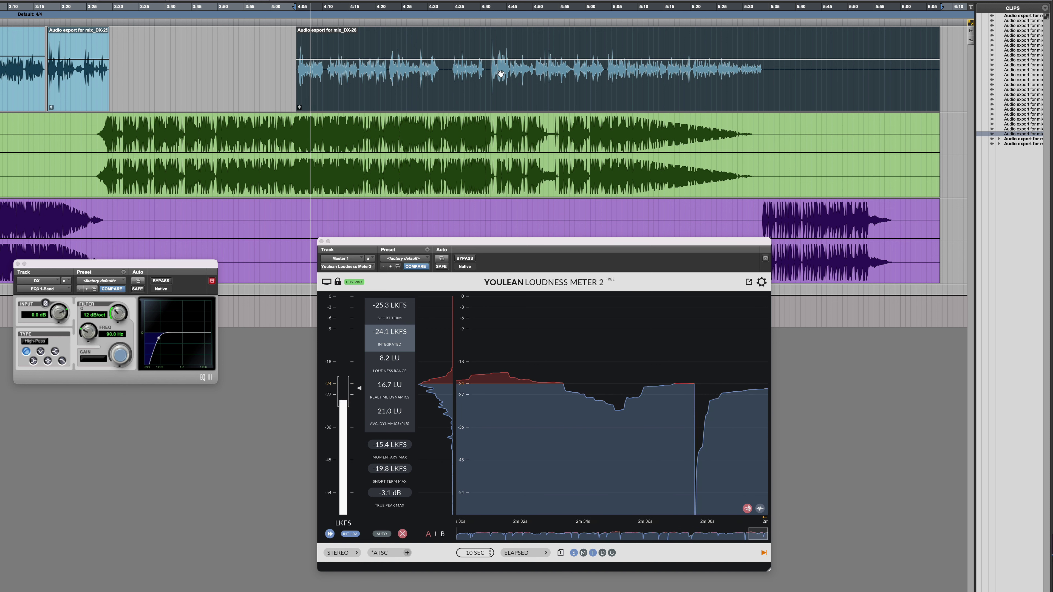
key("super+bracketright")
key("super+bracketright")
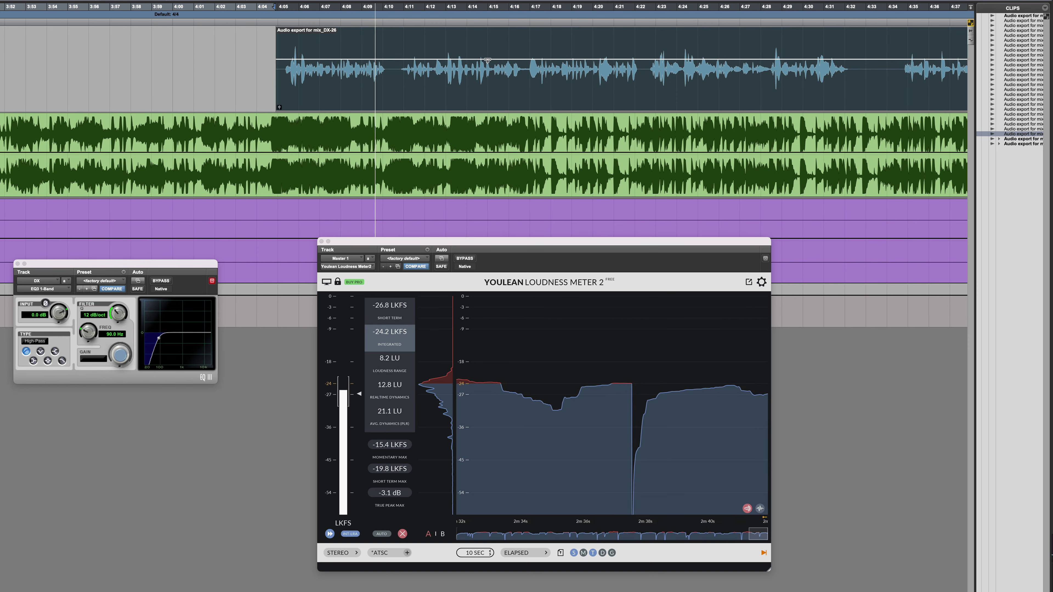
left_click_drag(435, 62, 435, 59)
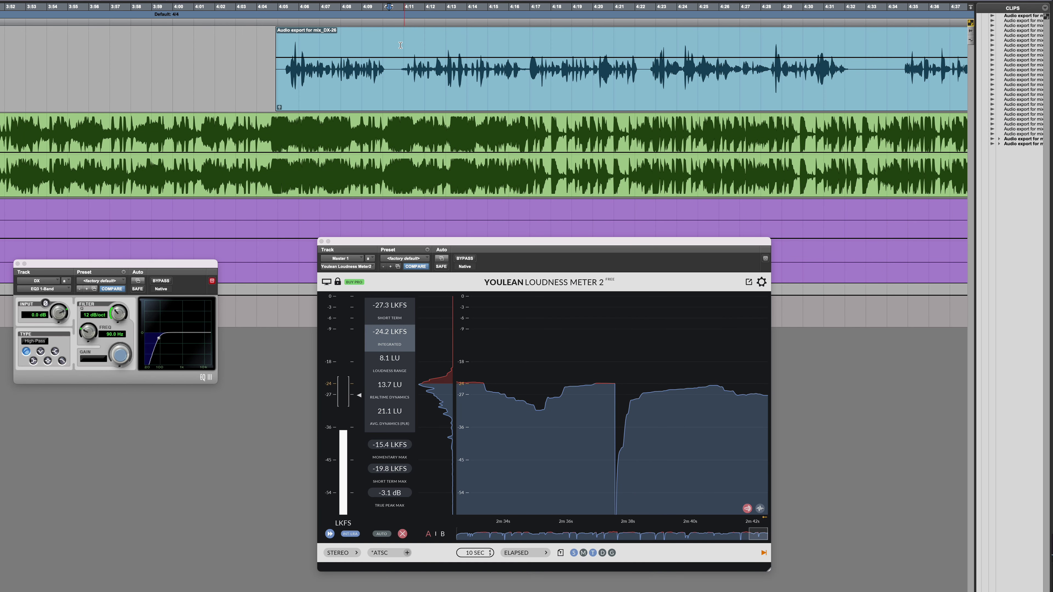
- Delete the short dialogue pauses at about 4:10 and 4:22 and play the clip following each one
left_click(434, 83)
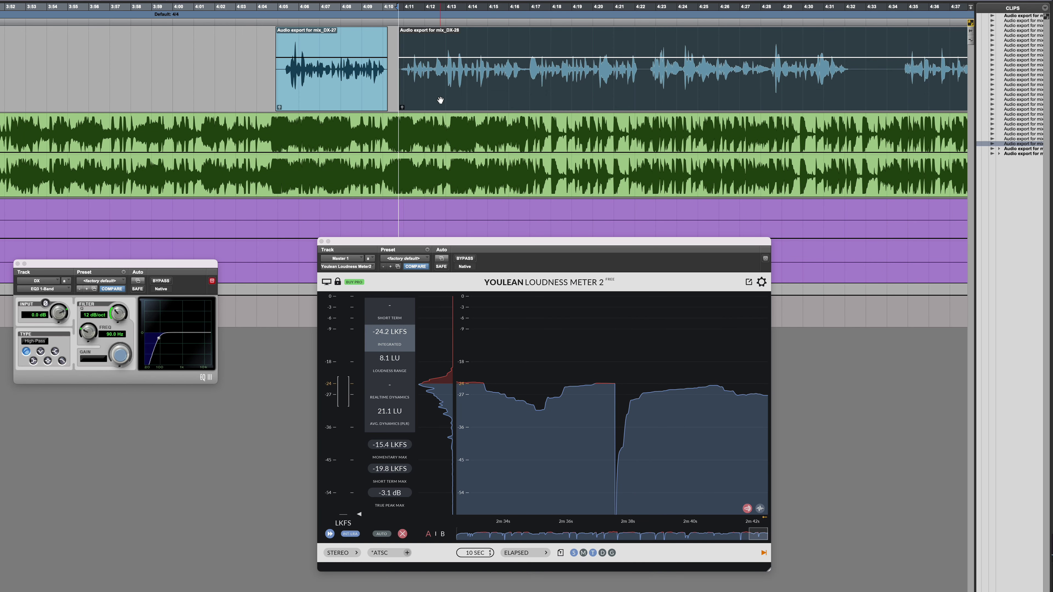
scroll(440, 102, "right", 5)
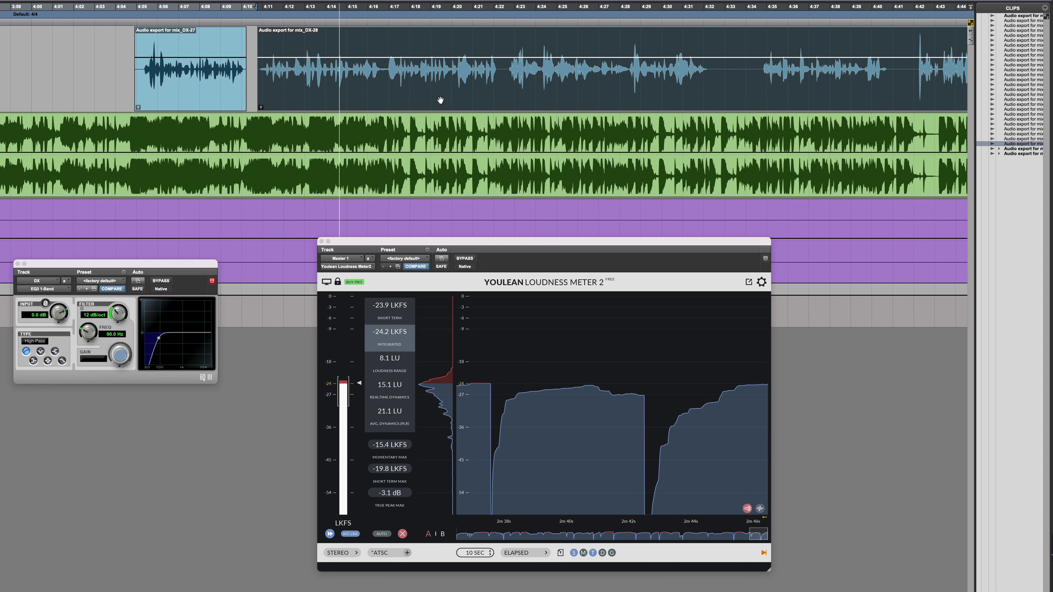
left_click(508, 37)
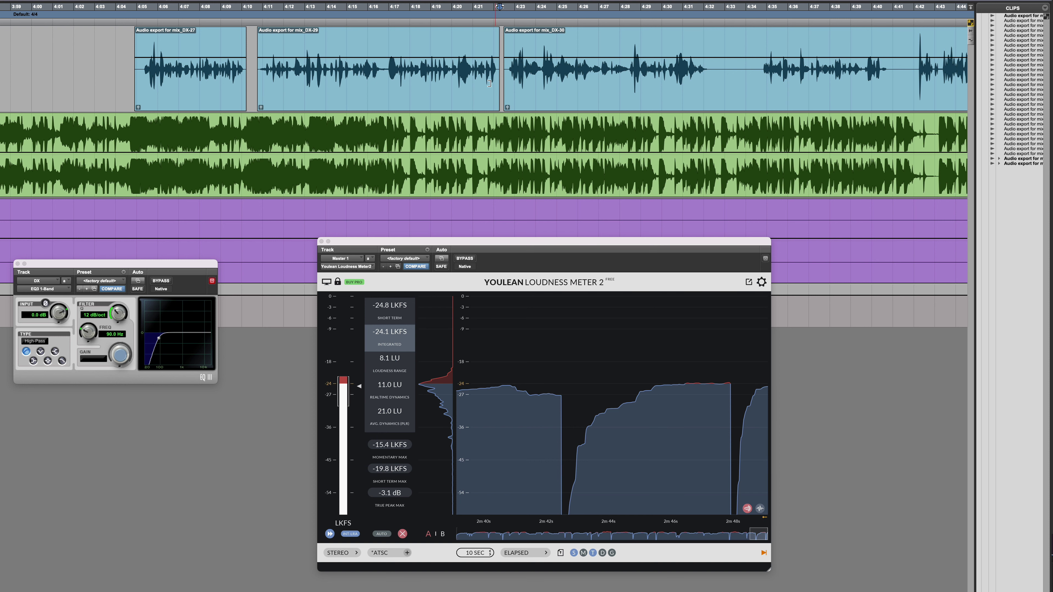
left_click(606, 98)
scroll(553, 95, "right", 5)
left_click(509, 84)
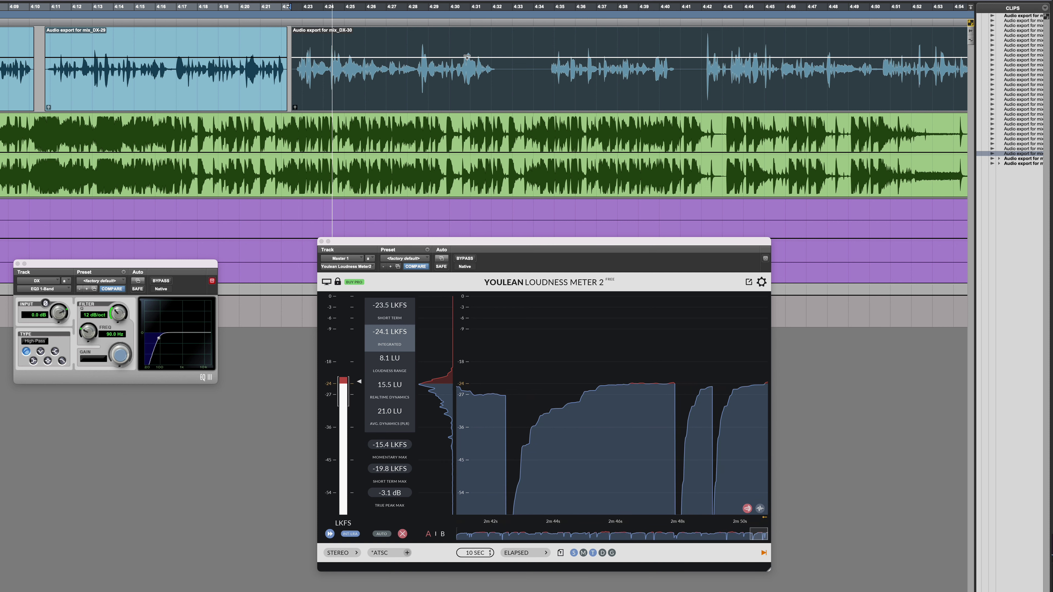
- Lower the gain of the dialogue clip at about 4:22 slightly and delete the silence between about 4:32 and 4:34
left_click_drag(467, 57, 467, 61)
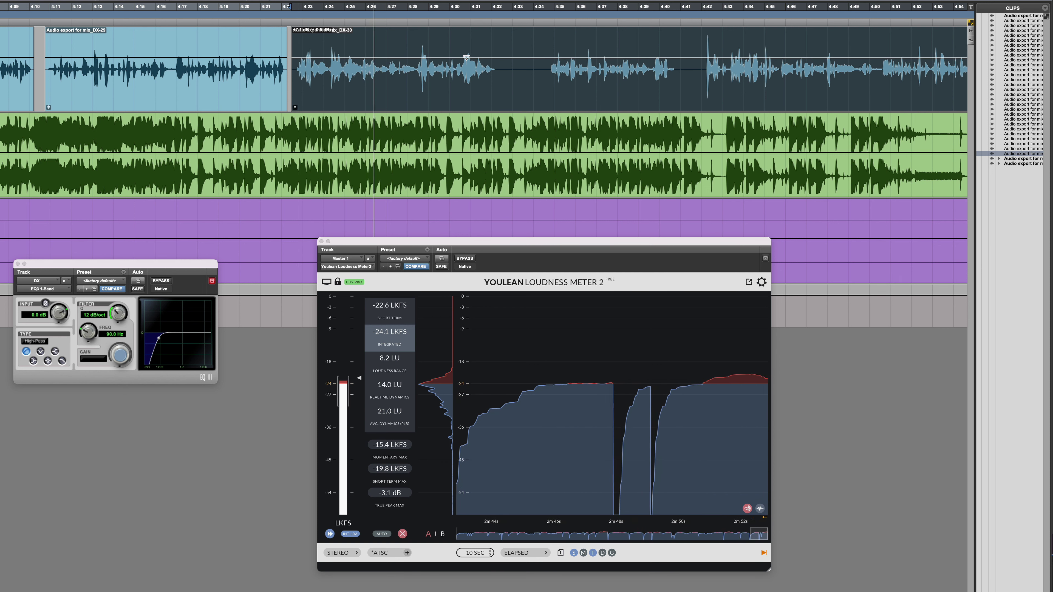
left_click_drag(546, 46, 501, 46)
key("Delete")
left_click(575, 93)
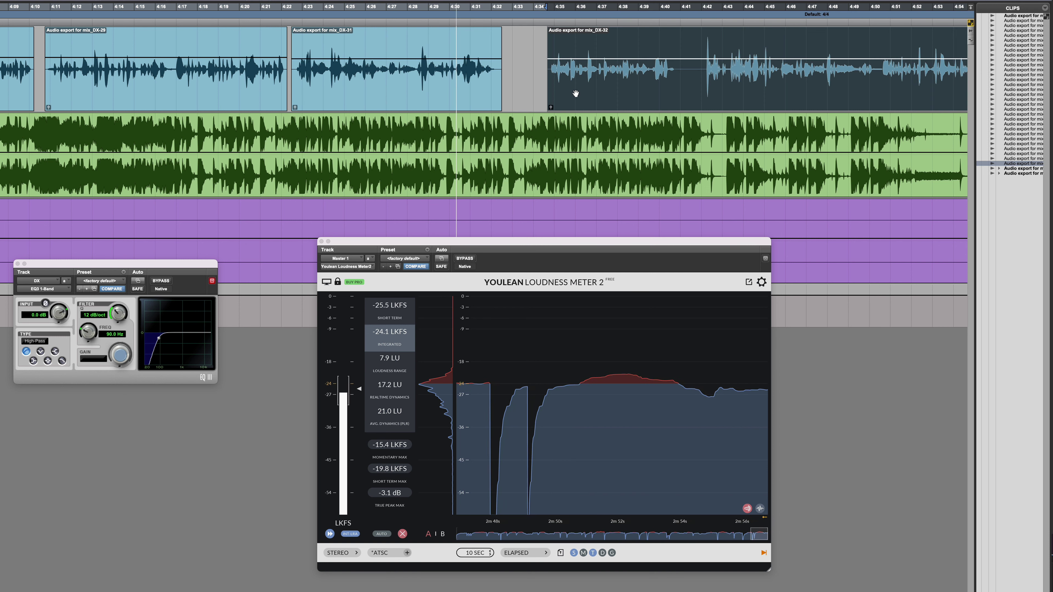
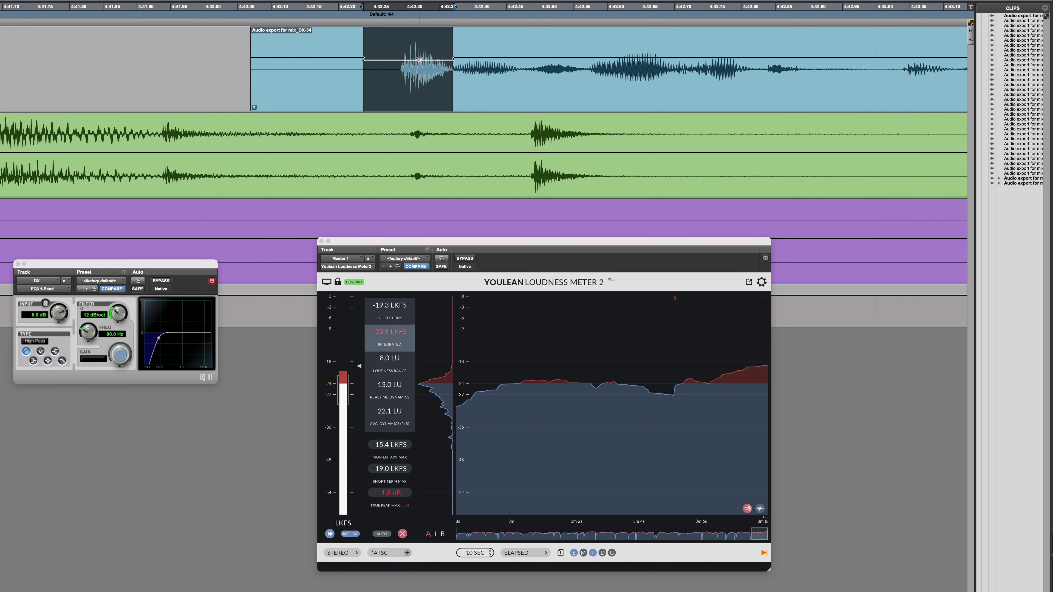
- Play the dialogue clip starting at about 4:42 and check its level on the loudness meter
left_click(288, 43)
key("super+bracketleft")
key("super+bracketleft")
key("super+bracketleft")
key("super+bracketleft")
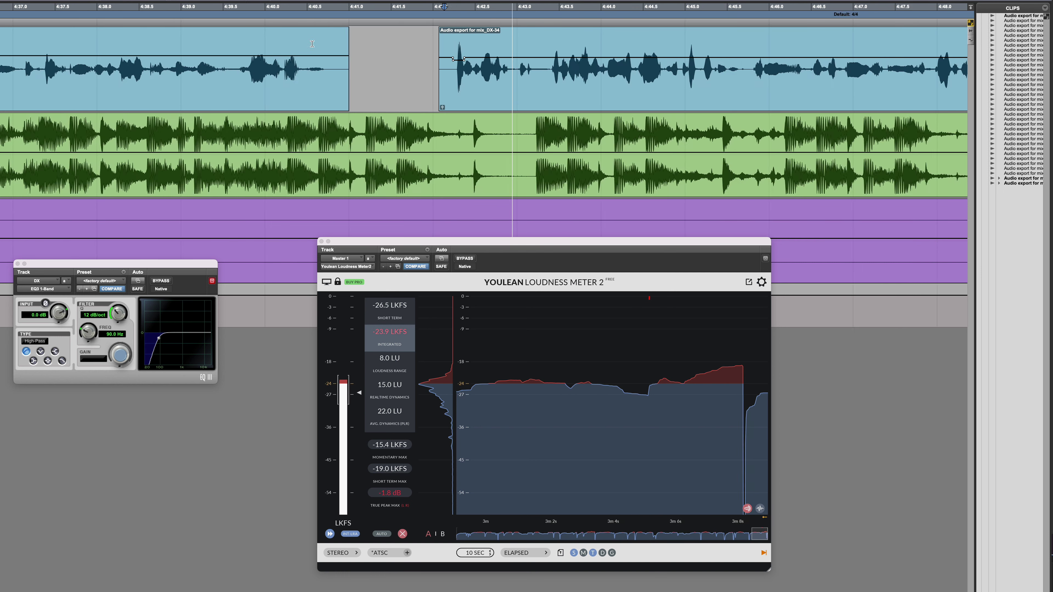
scroll(393, 45, "right", 5)
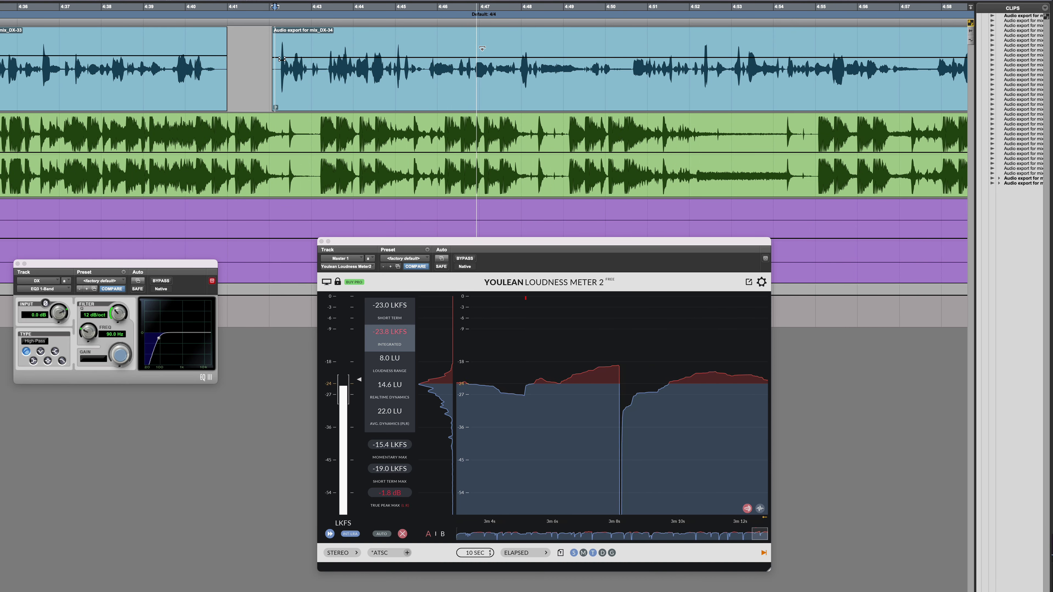
scroll(482, 48, "right", 3)
scroll(482, 48, "right", 2)
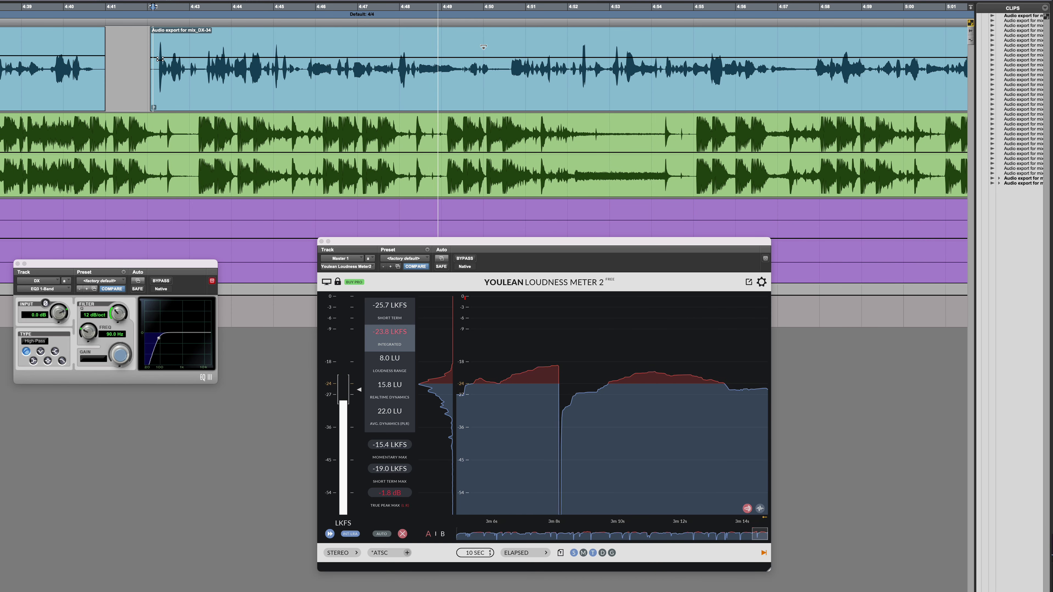
key("super+bracketleft")
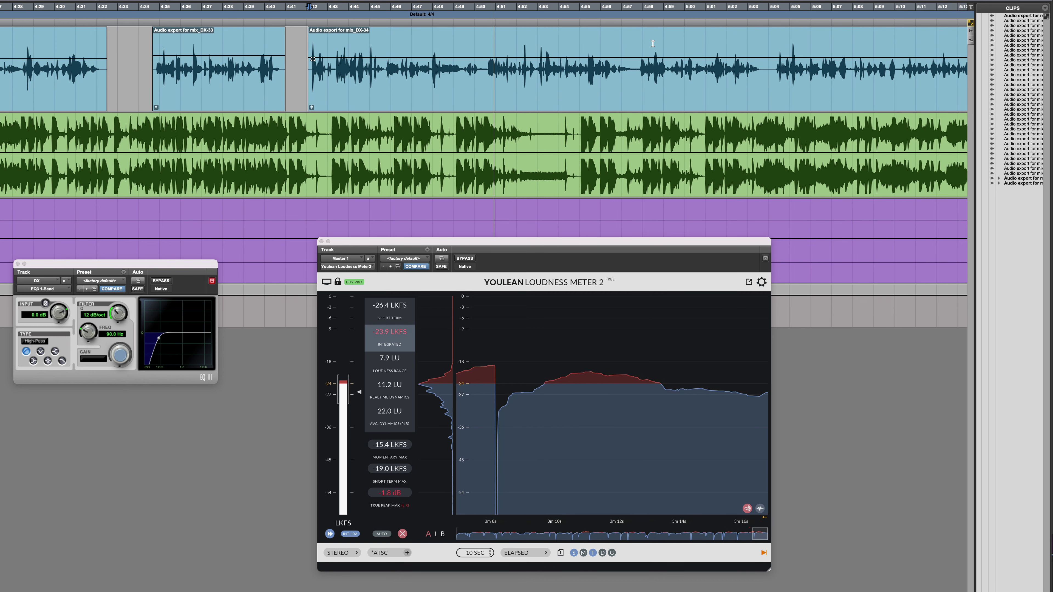
- Delete the short dialogue pause at about 5:03 and play the clip that follows it
left_click(736, 42)
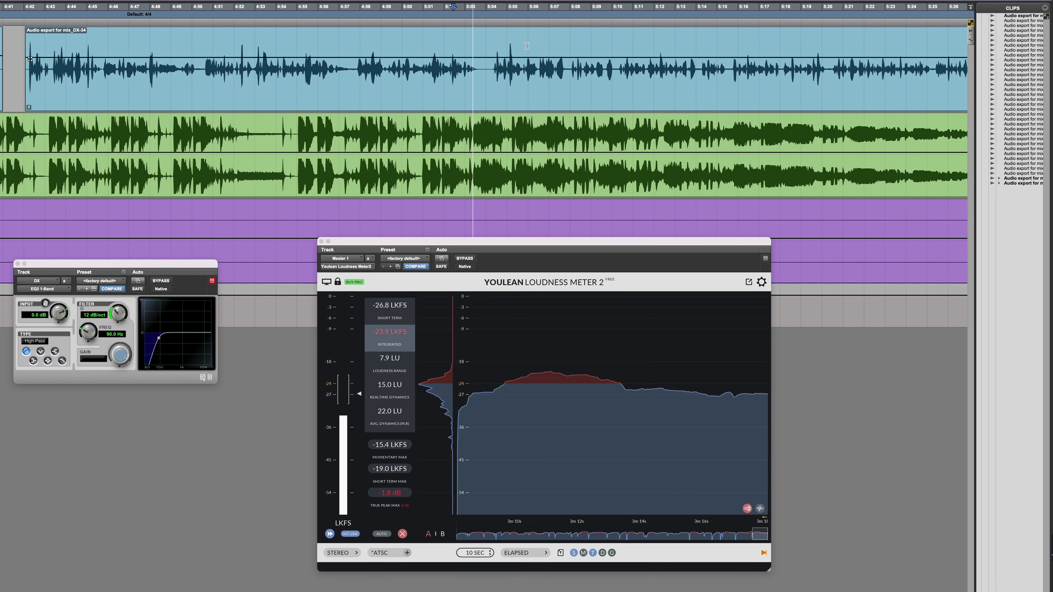
left_click(486, 47)
key("super+e")
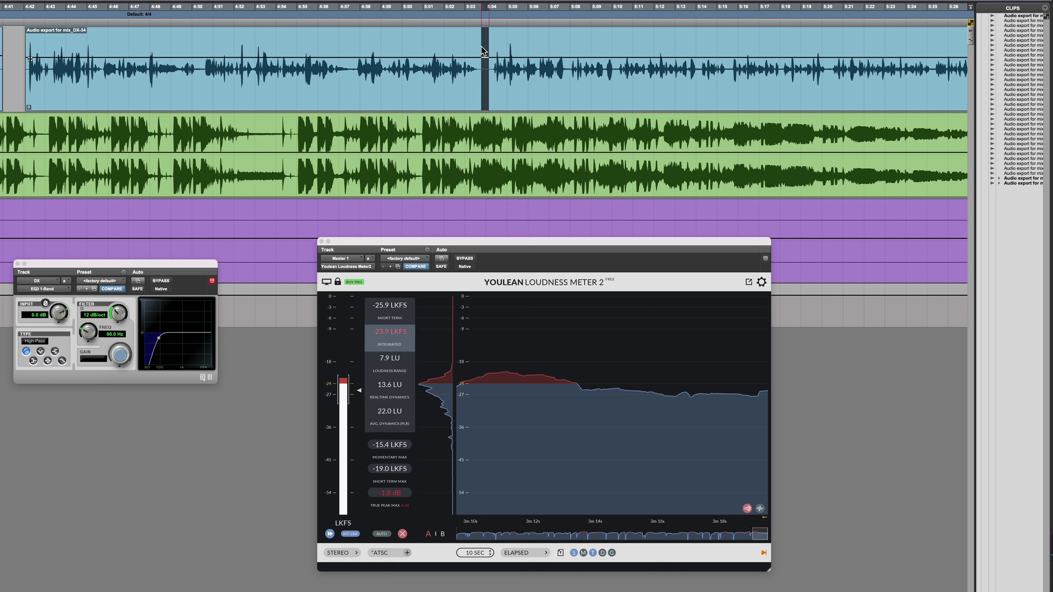
key("space")
key("space")
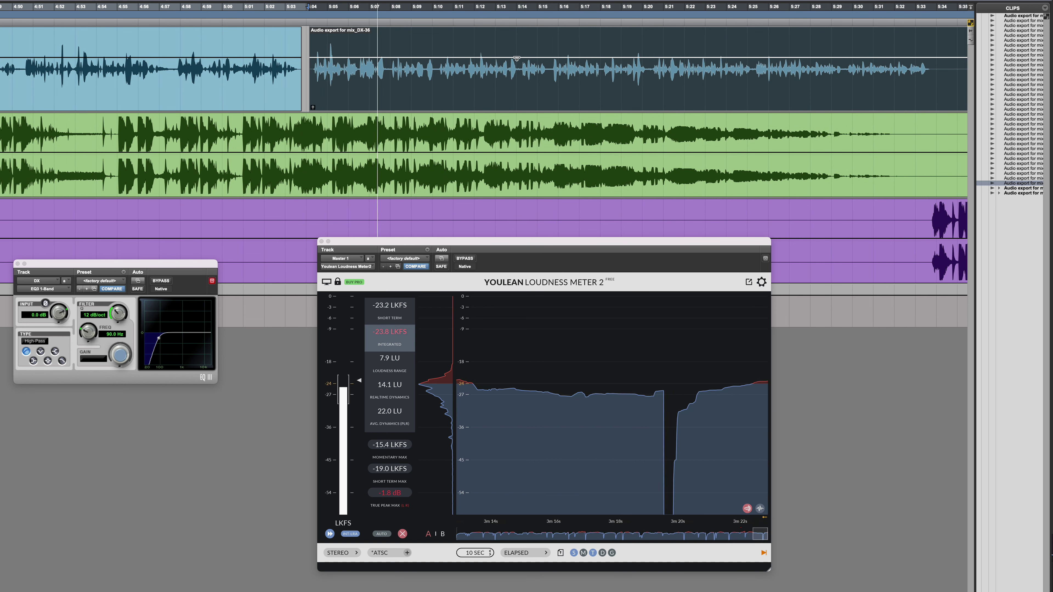
- Raise the clip gain of the last dialogue clip, starting at about 5:04, slightly while playing it back
key("super+bracketleft")
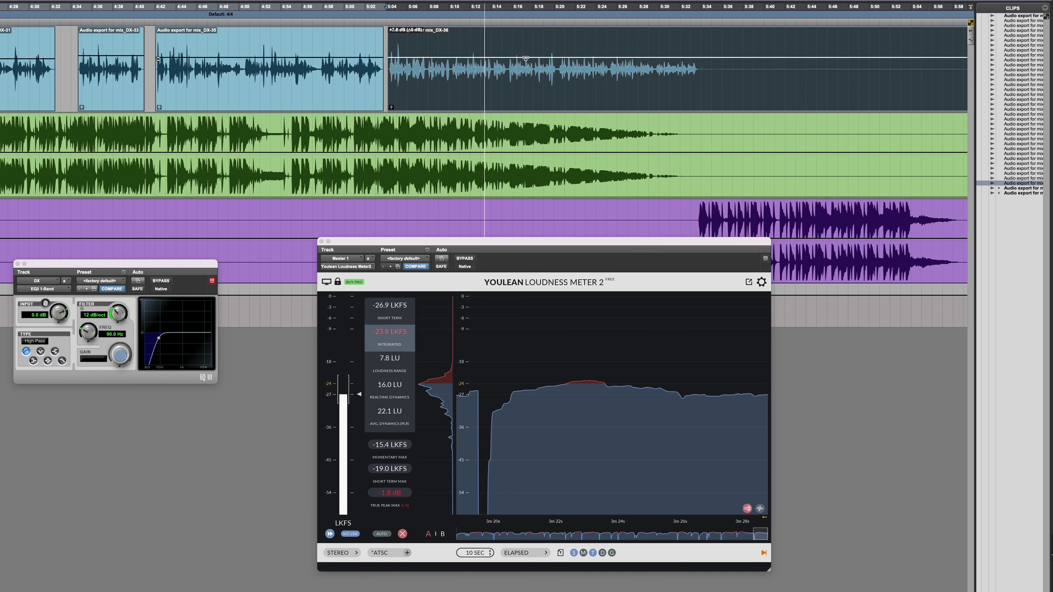
left_click_drag(526, 58, 527, 56)
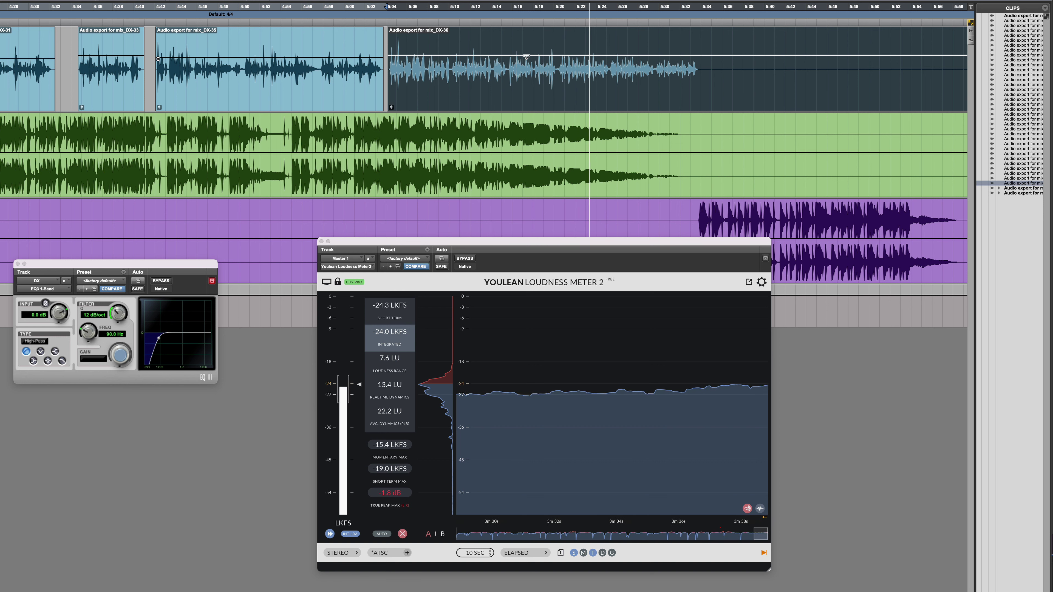
left_click_drag(526, 57, 499, 56)
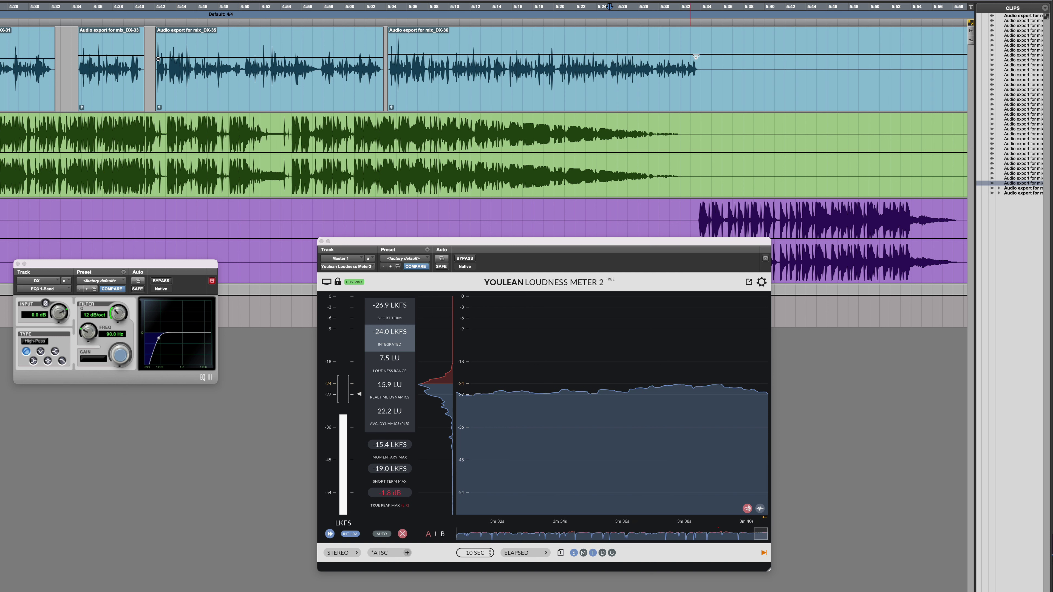
- Trim the empty tail off the last dialogue clip at about 5:33
key("r")
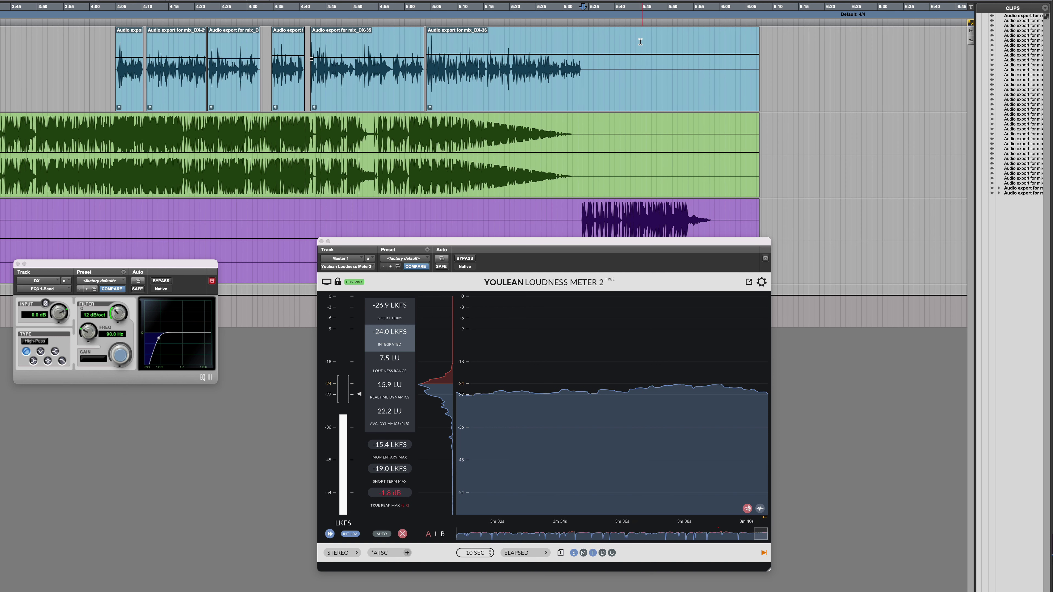
key("t")
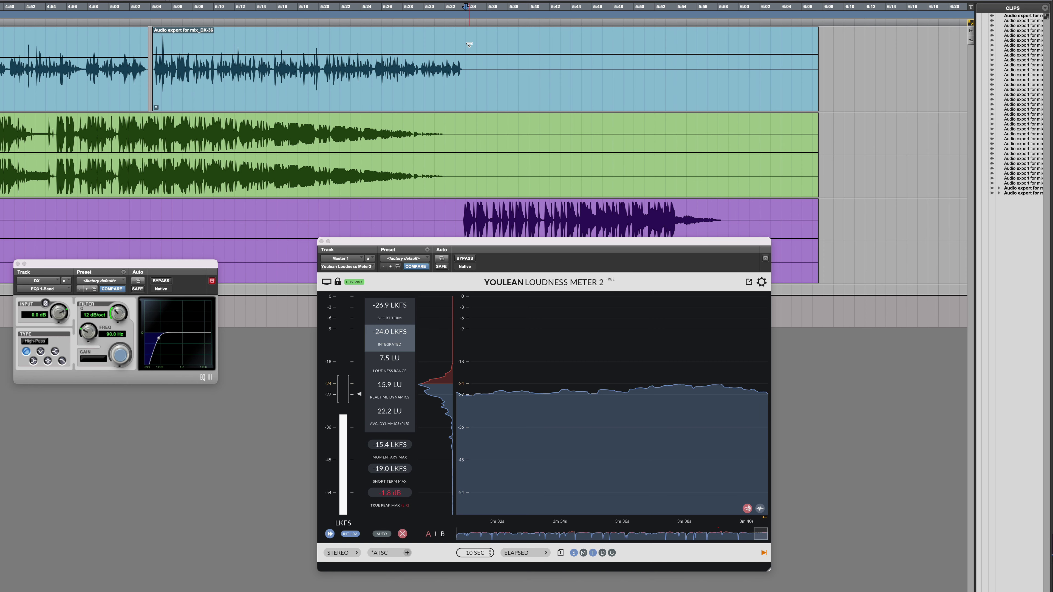
key("s")
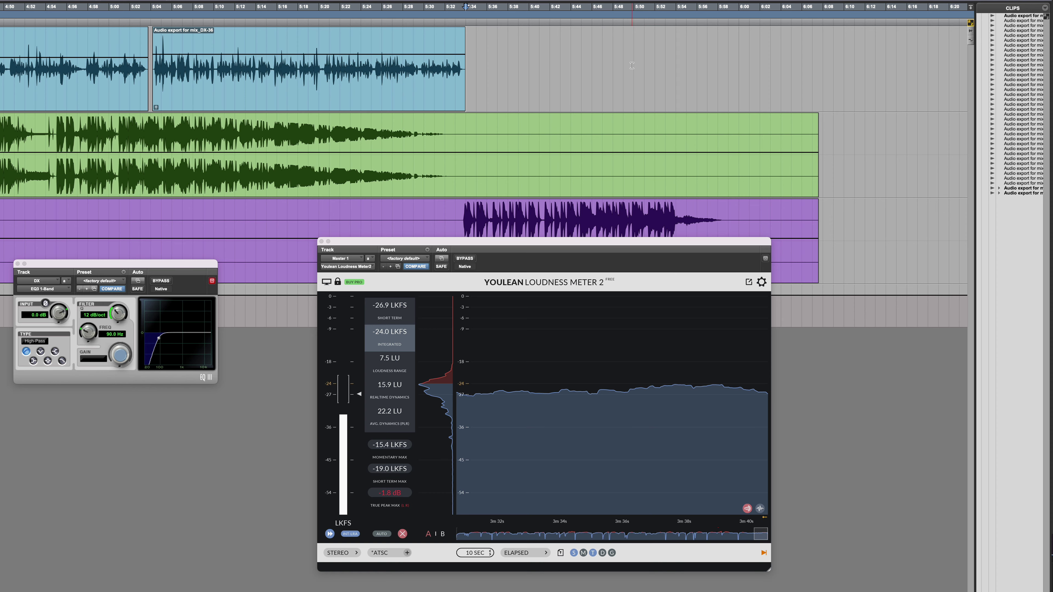
- Hide the inserts and sends columns in the Edit window and show Inserts A-E again
key("alt+a")
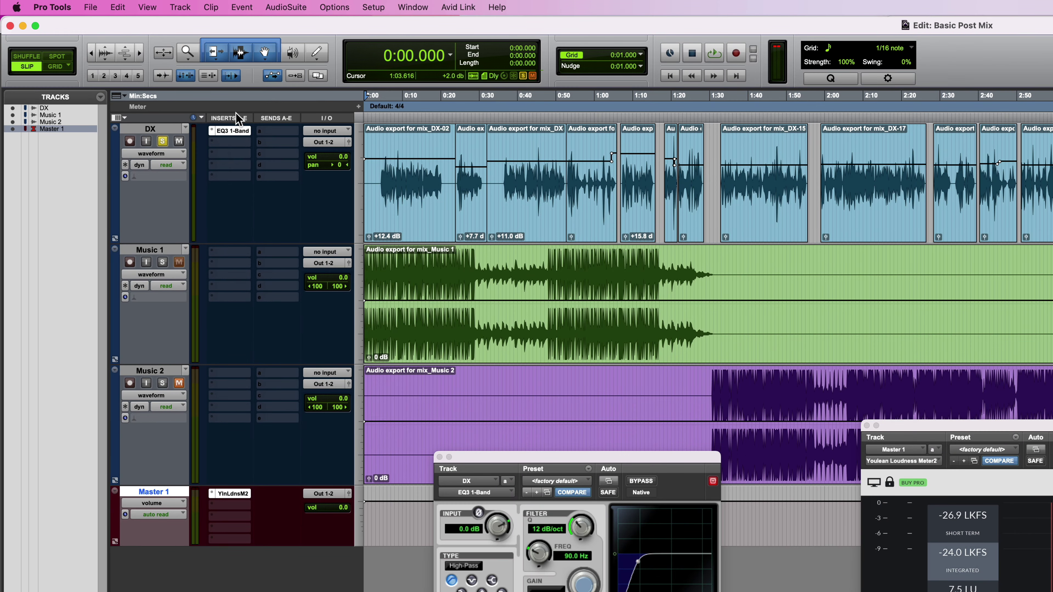
left_click(229, 119, "super")
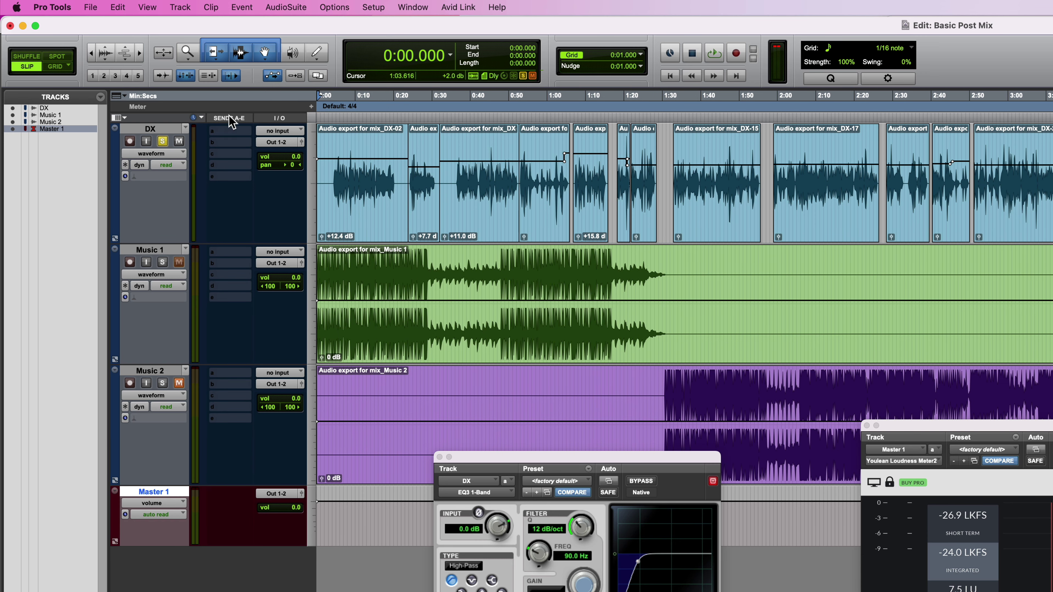
left_click(229, 119, "super")
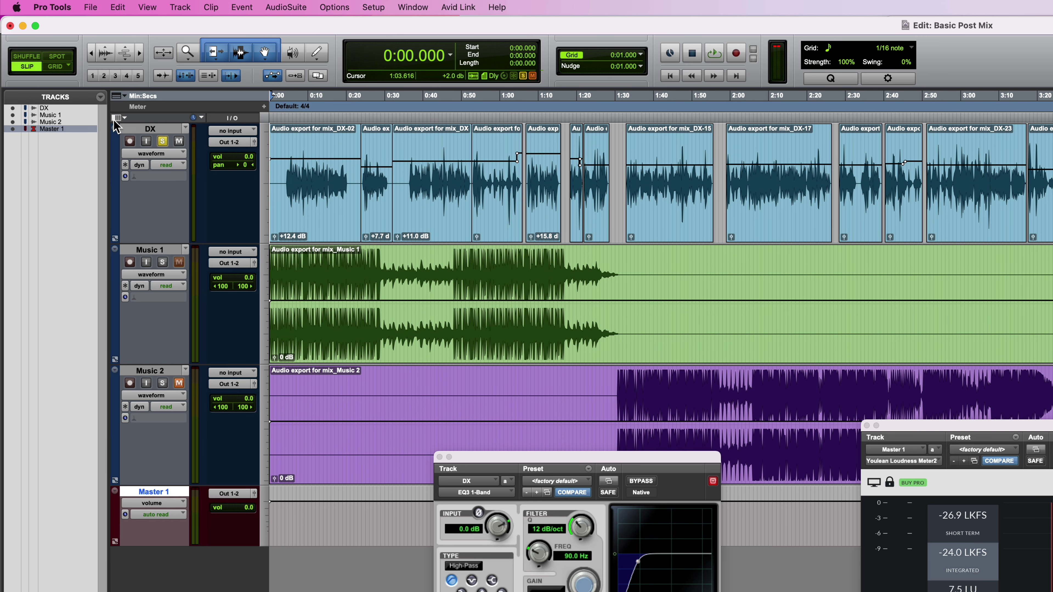
left_click(123, 119)
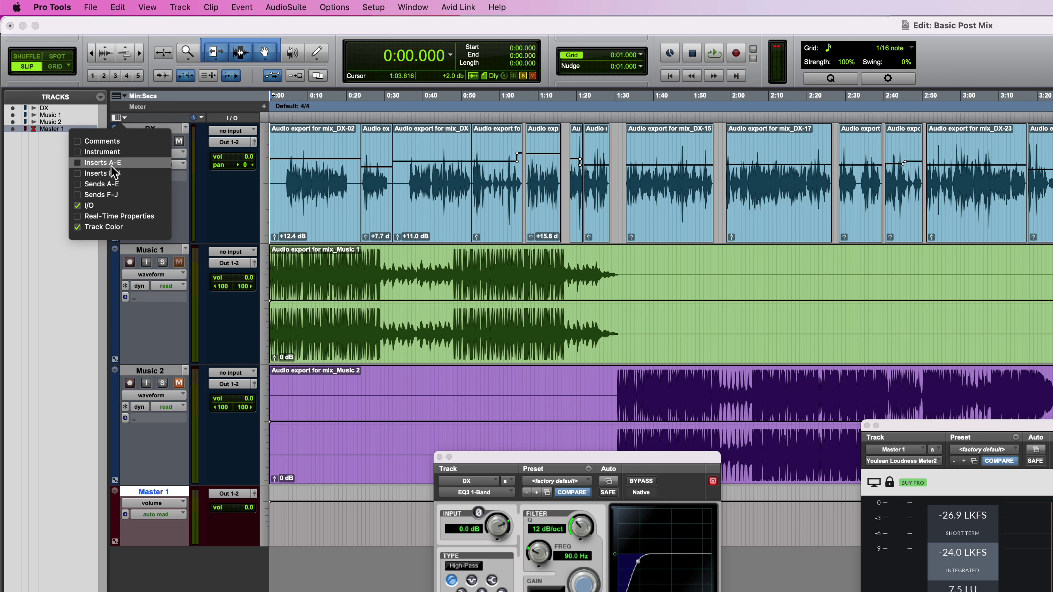
left_click(78, 163)
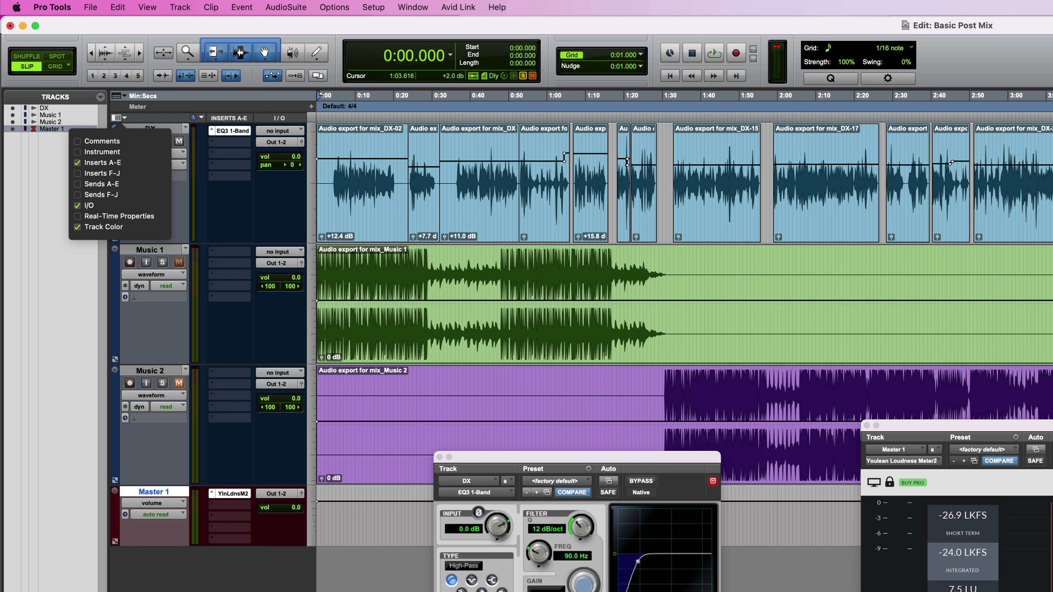
key("Escape")
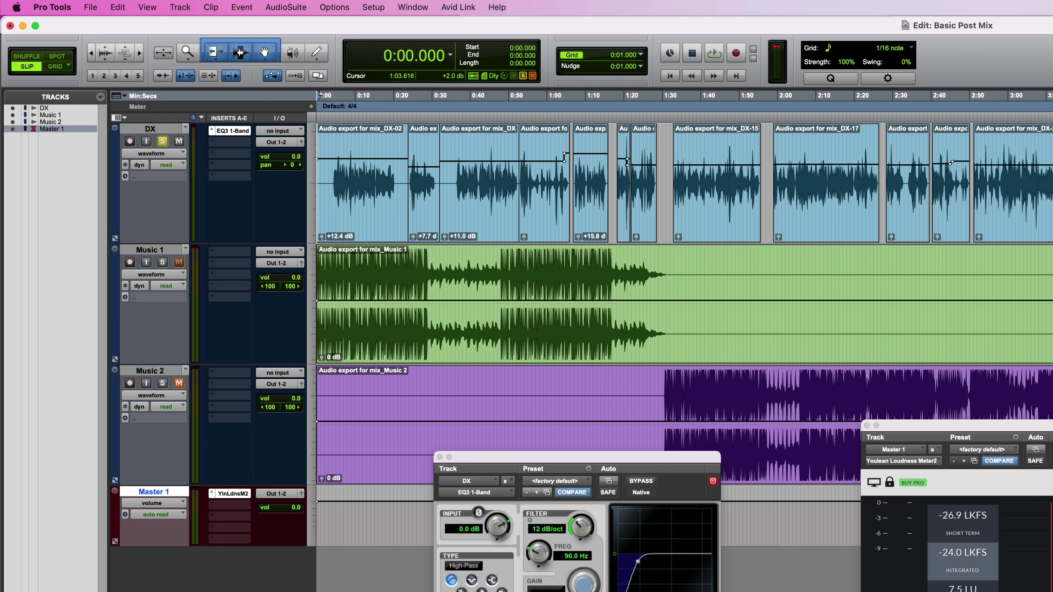
- Hide the Inserts F-J section in the Mix window and return to the Edit window
key("super+equal")
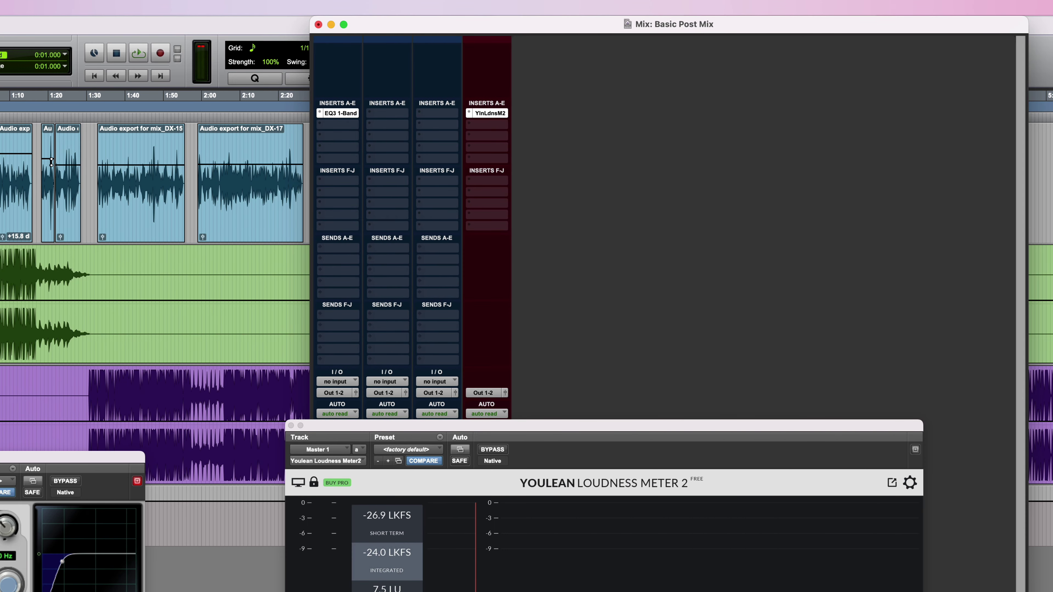
left_click(290, 425)
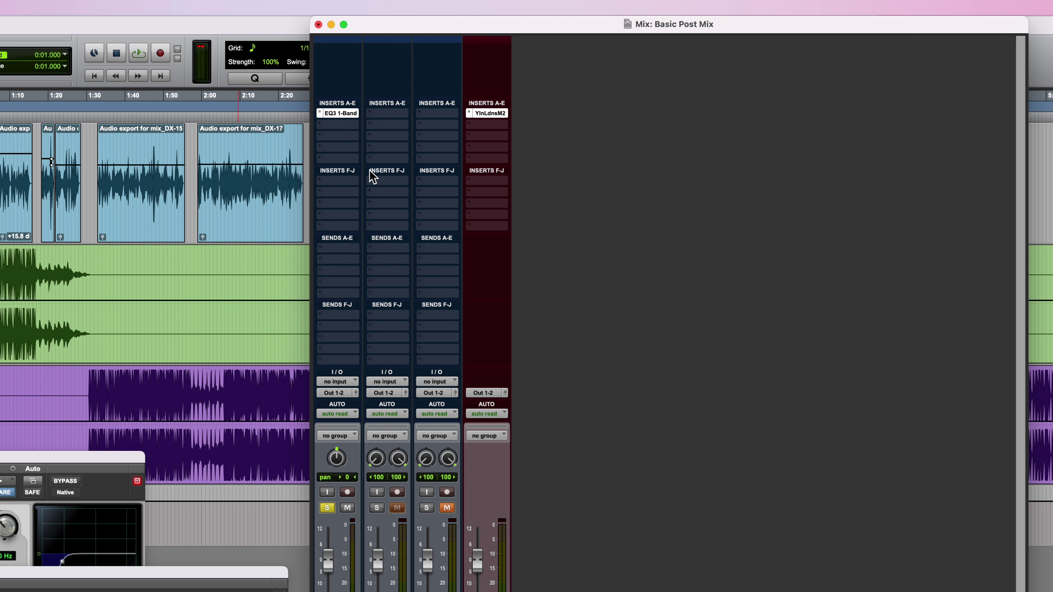
left_click(335, 174)
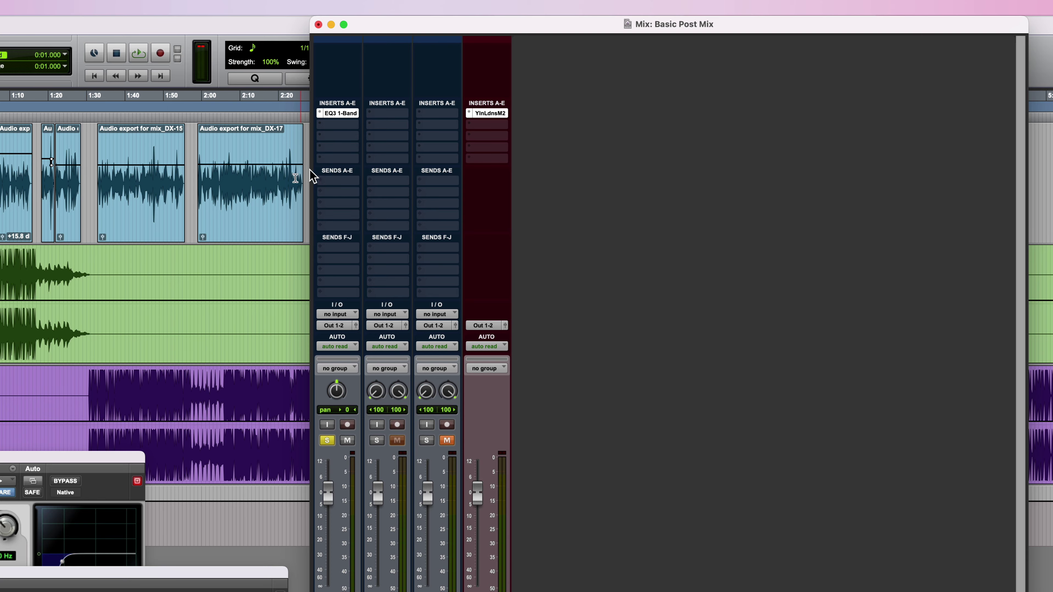
left_click(276, 196)
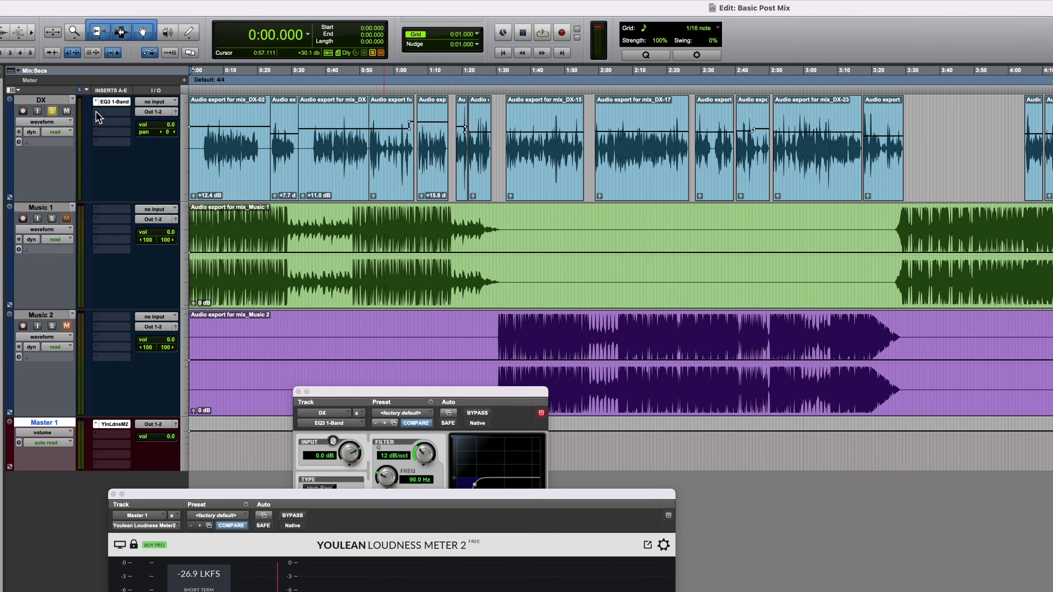
- Insert the mono Dyn3 Compressor/Limiter in the DX track's second insert slot and place its window clear of the loudness meter
left_click(98, 115)
mouse_move(208, 145)
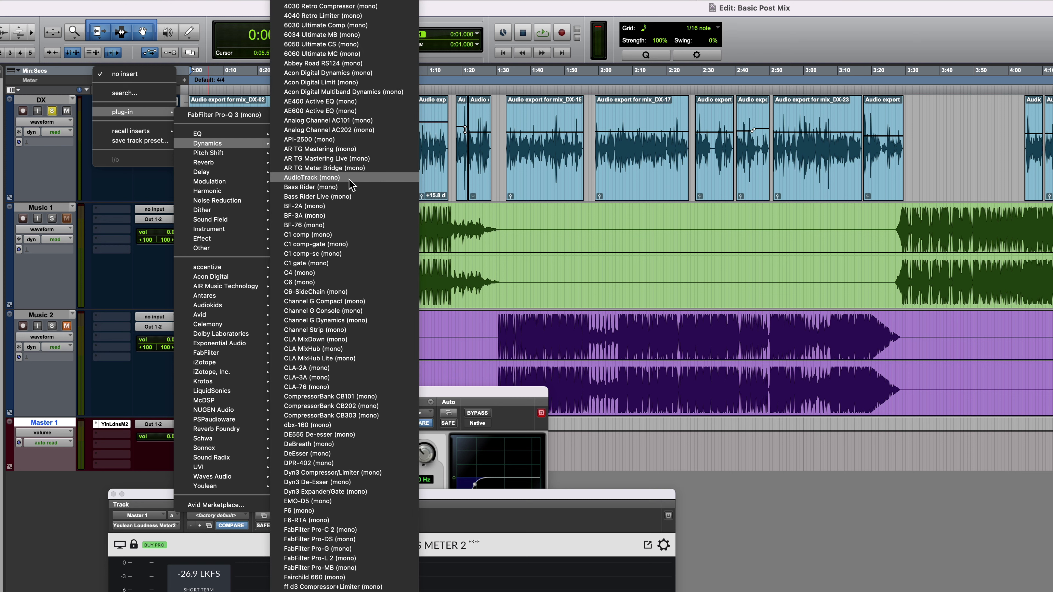
left_click(306, 473)
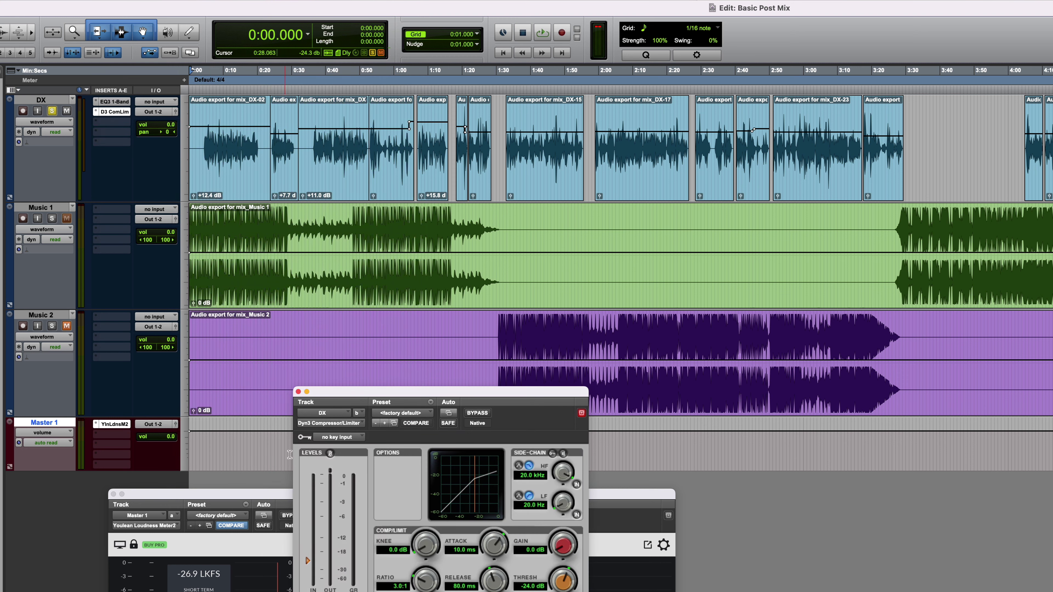
left_click_drag(348, 394, 350, 237)
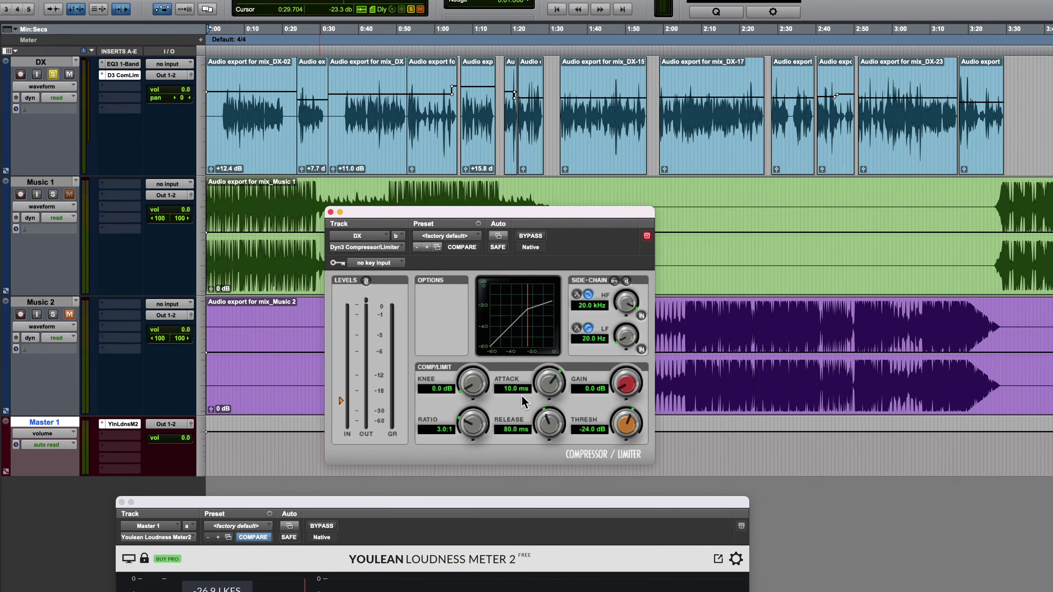
- Set the compressor's ratio to 2.6:1, threshold to -20.0 dB and knee to 4.4 dB while playing the opening dialogue clip
left_click_drag(521, 427, 490, 439)
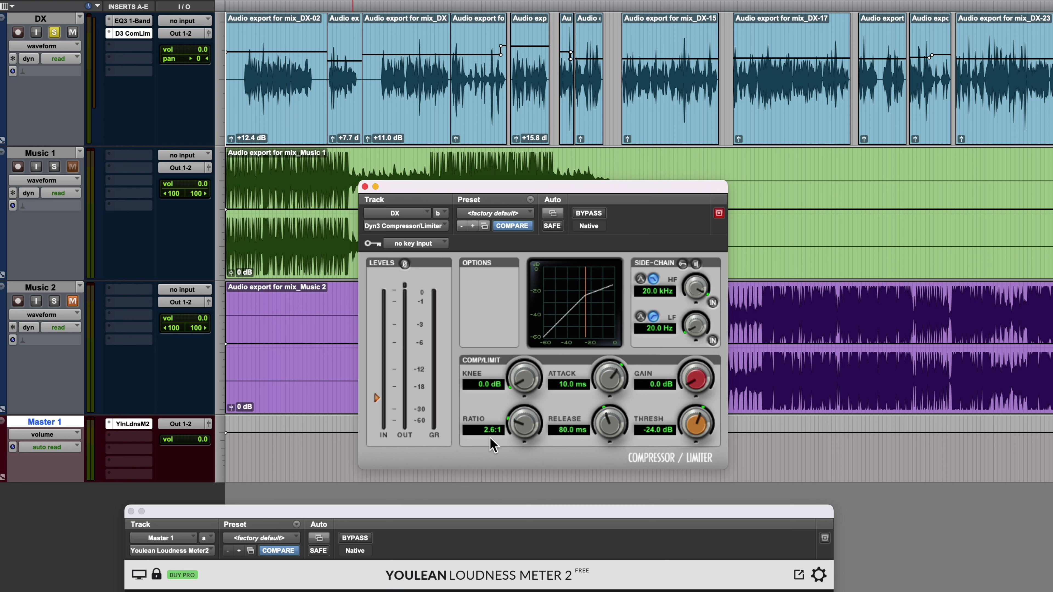
left_click(243, 30)
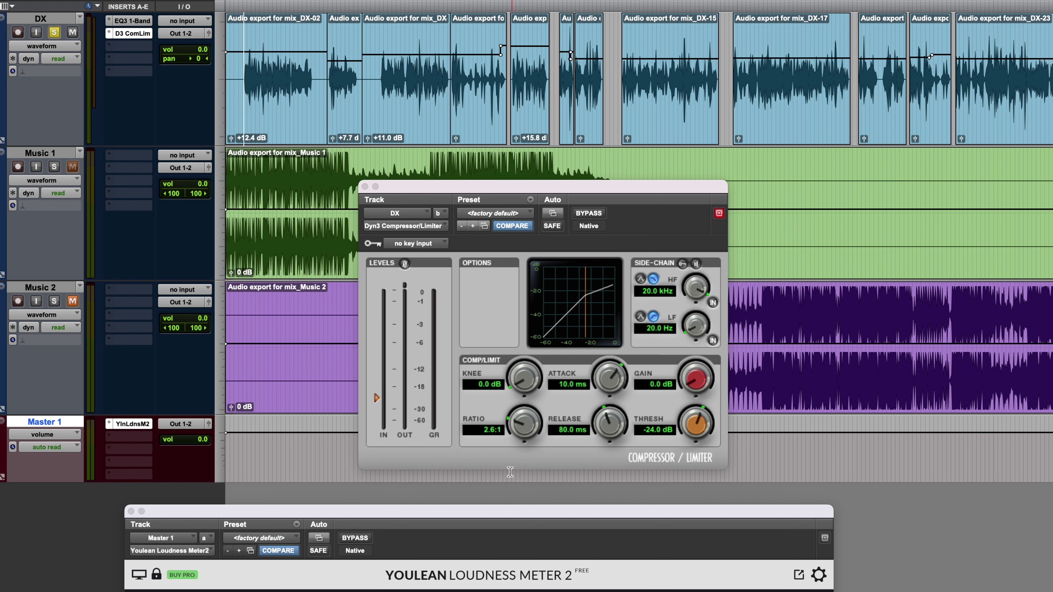
left_click_drag(495, 516, 615, 496)
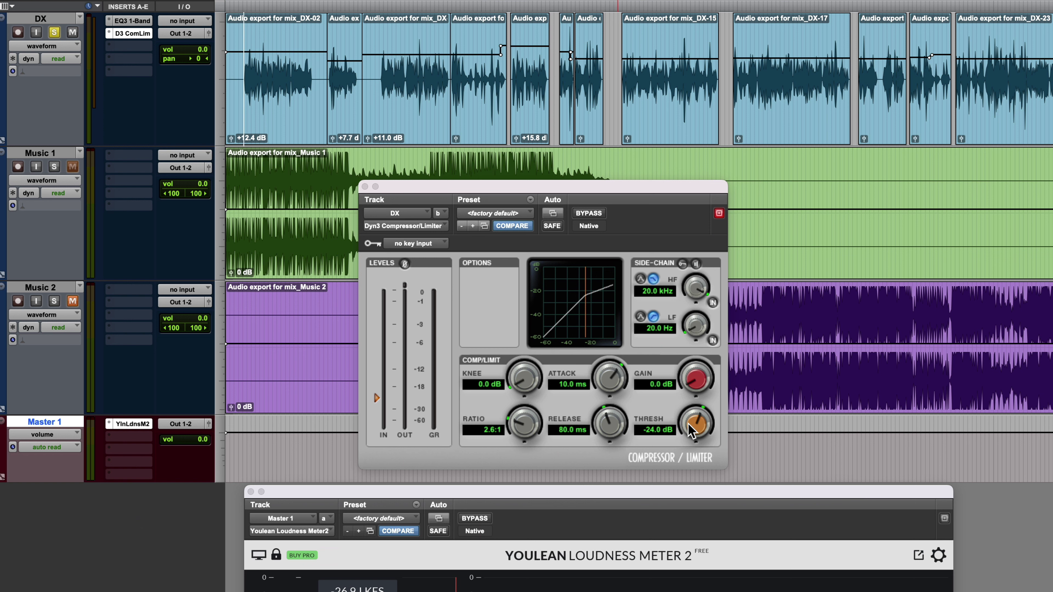
key("space")
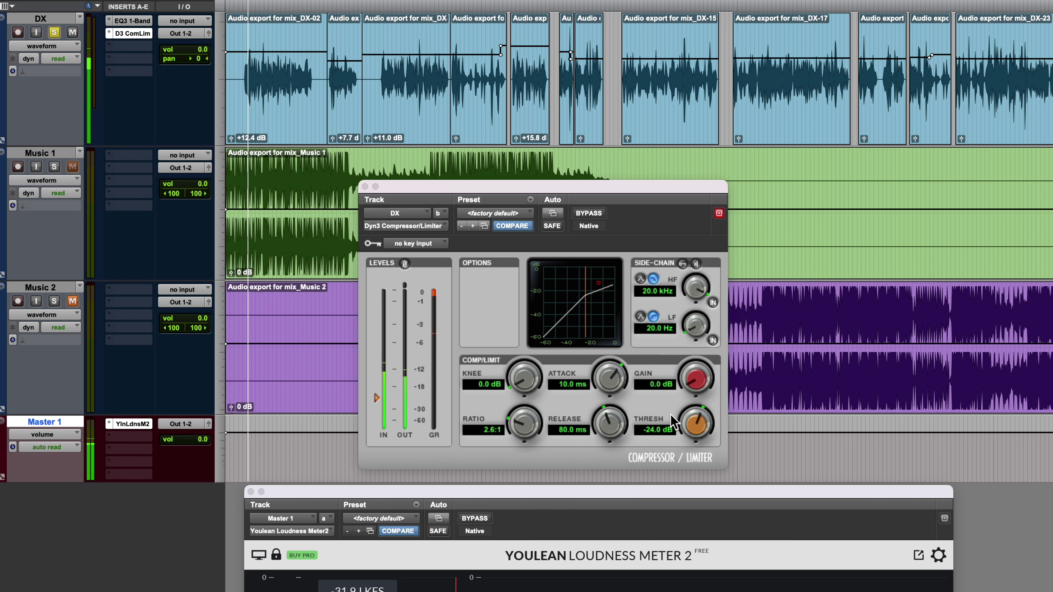
left_click_drag(696, 427, 696, 412)
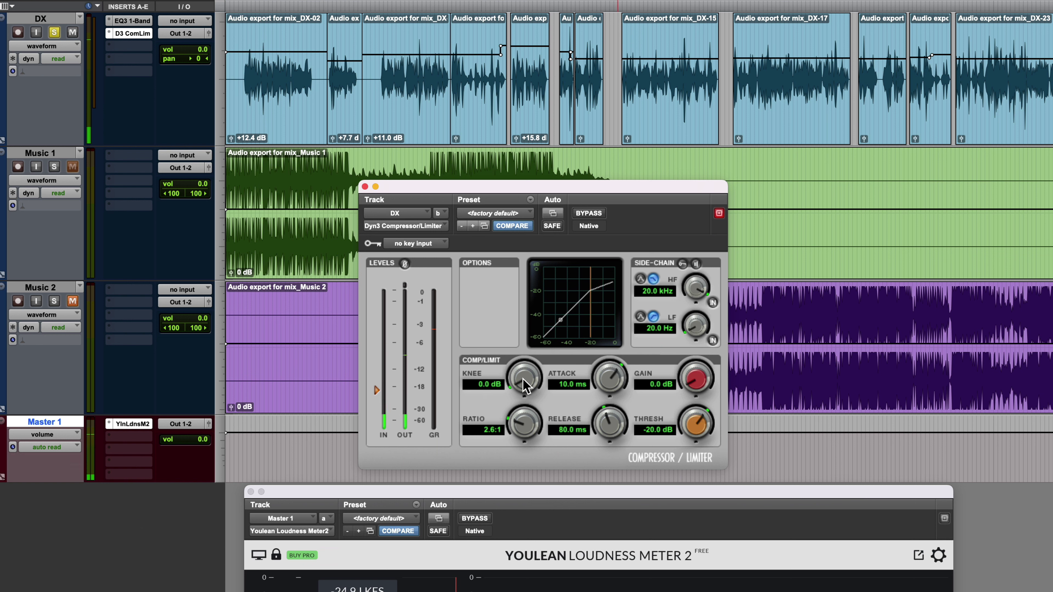
mouse_move(519, 375)
left_mouse_down()
mouse_move(539, 349)
mouse_move(518, 365)
left_mouse_up()
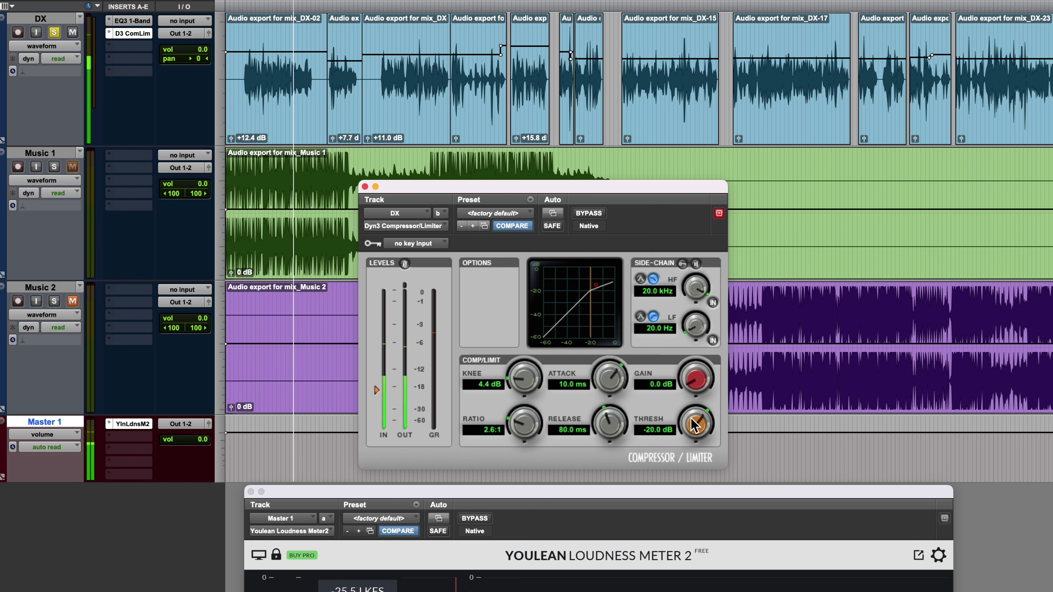
- Set the compressor's threshold to -19.2 dB and make-up gain to 1.5 dB while checking the dialogue on the loudness meter
left_click_drag(695, 424, 693, 383)
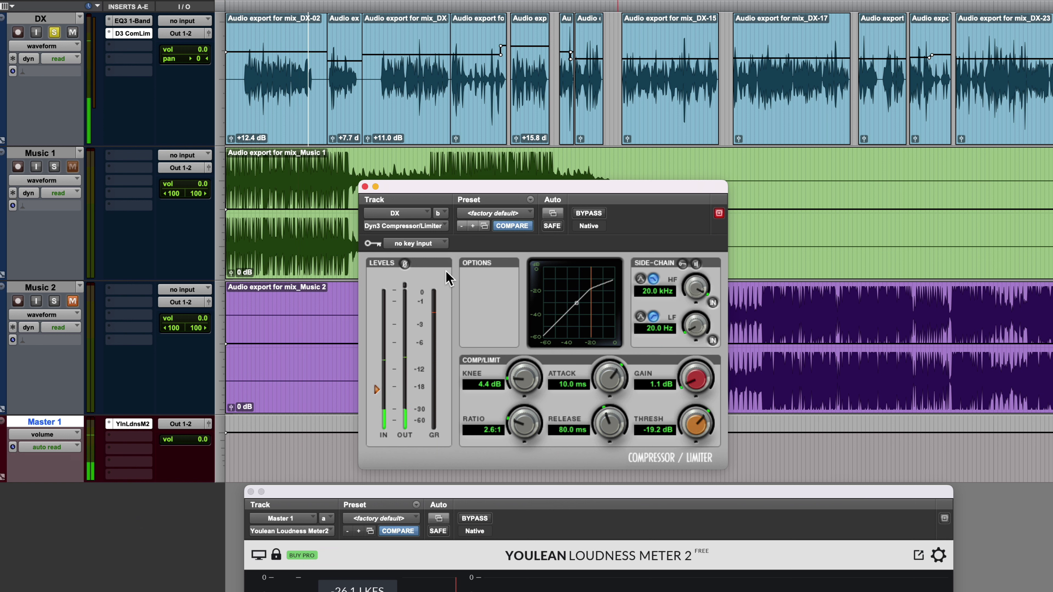
left_click(382, 34)
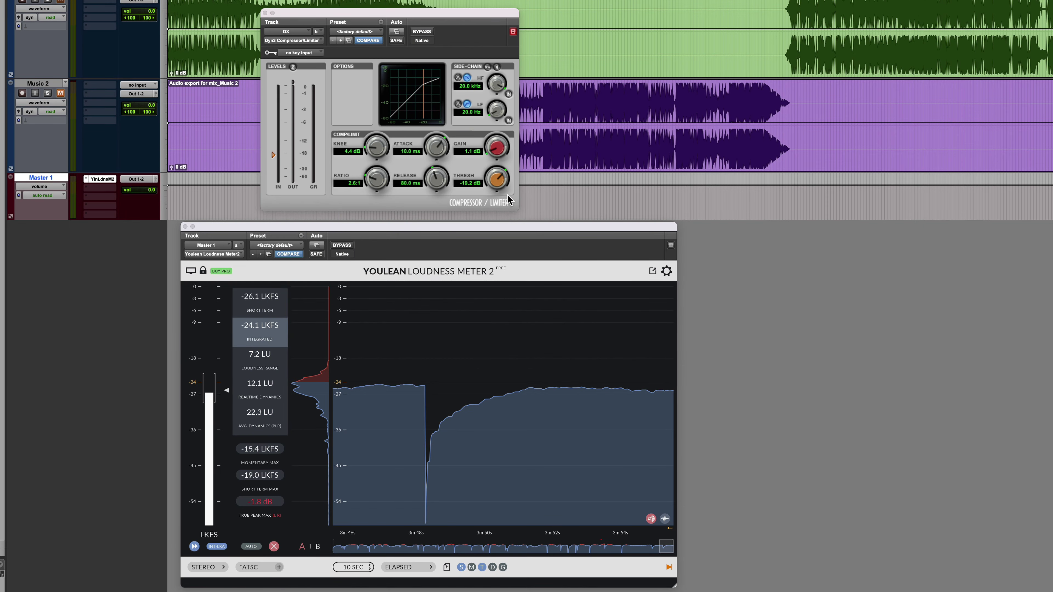
left_click(500, 154)
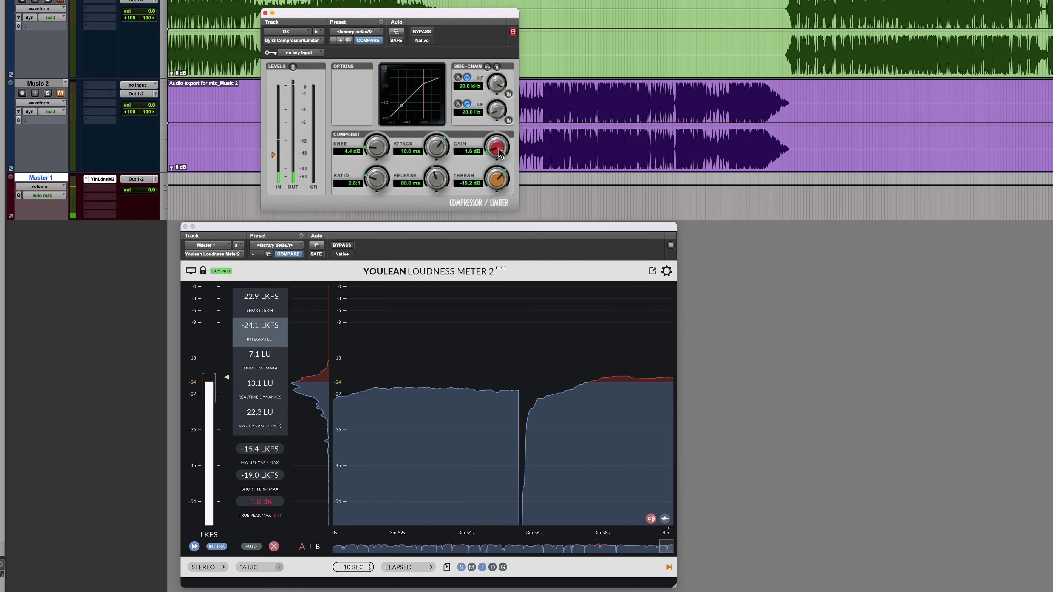
mouse_move(347, 298)
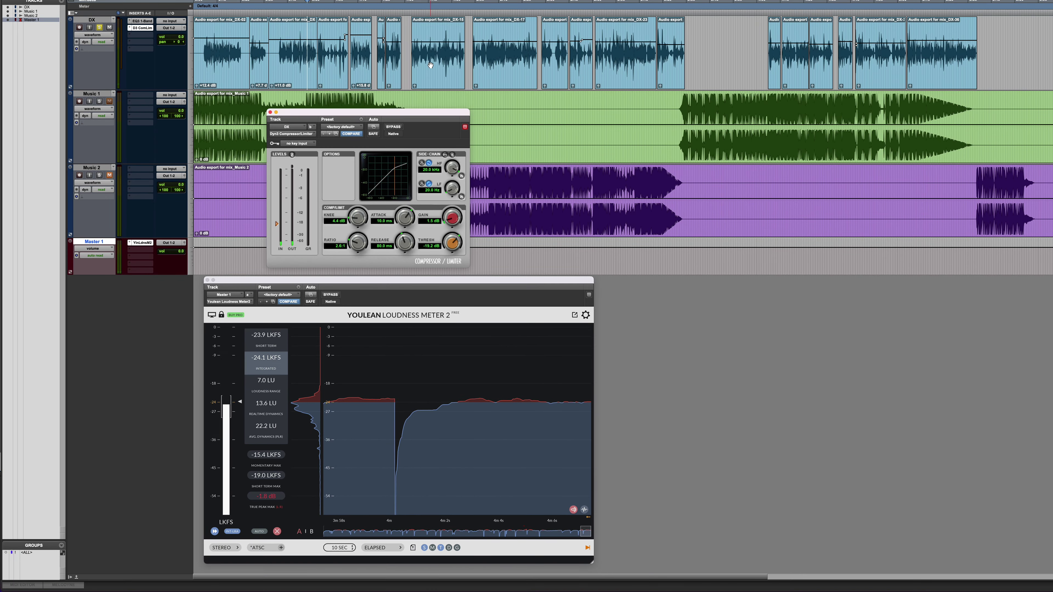
- Play the DX-15 dialogue clip to check its loudness through the compressor, and close the compressor window
left_click(430, 65)
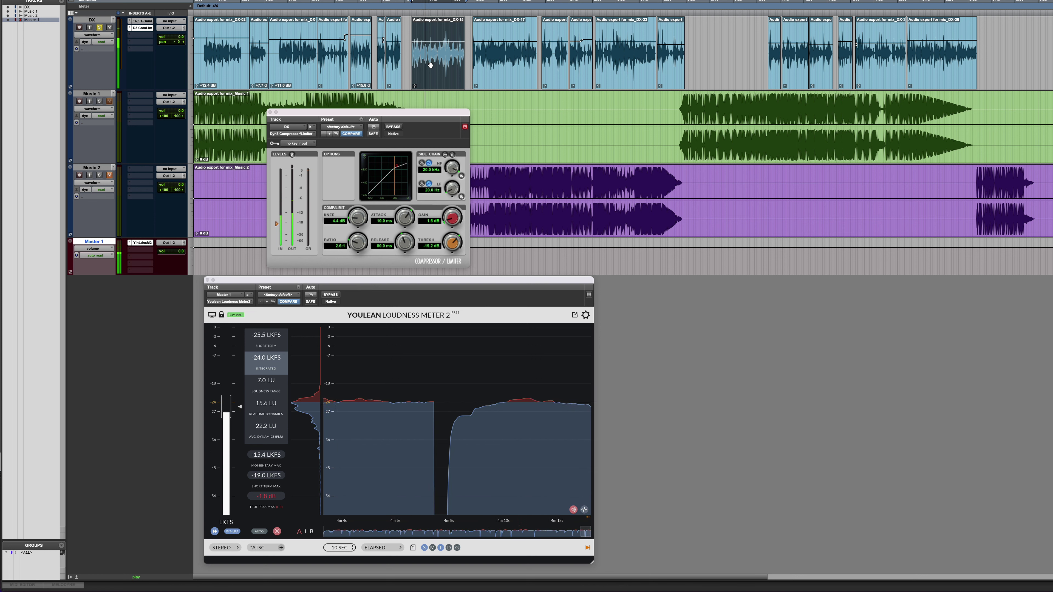
left_click(430, 65)
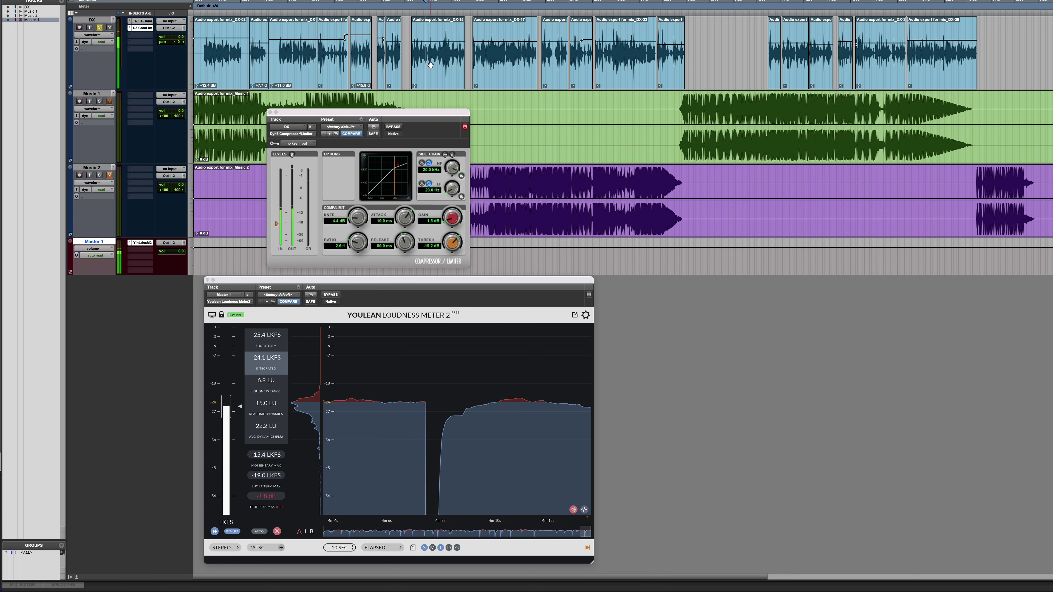
left_click(270, 112)
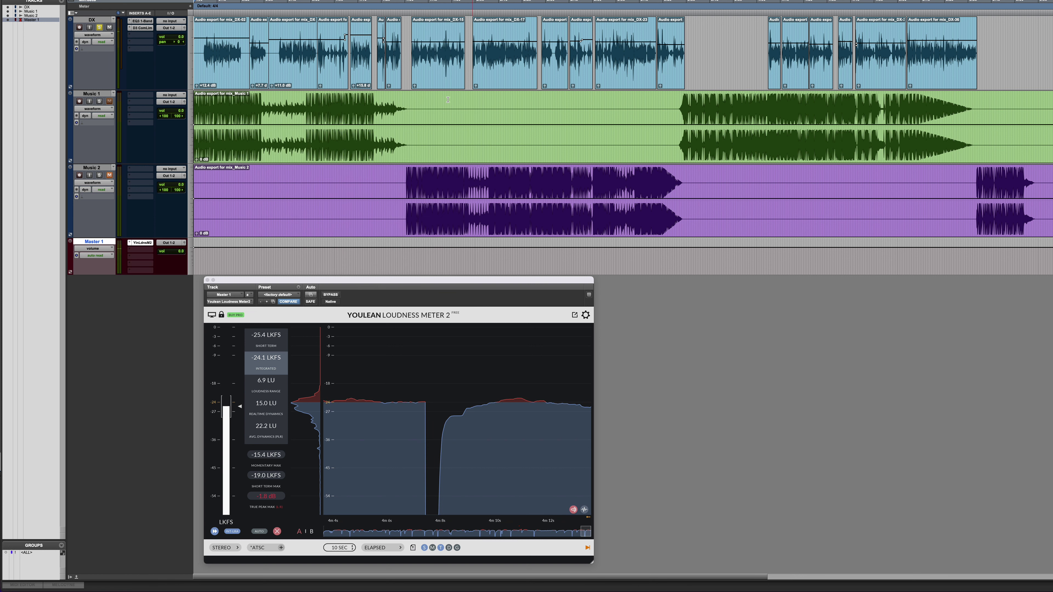
- Delete the silent middle section of the Music 1 clip and trim away the silent start of the Music 2 clip
left_click_drag(411, 105, 676, 118)
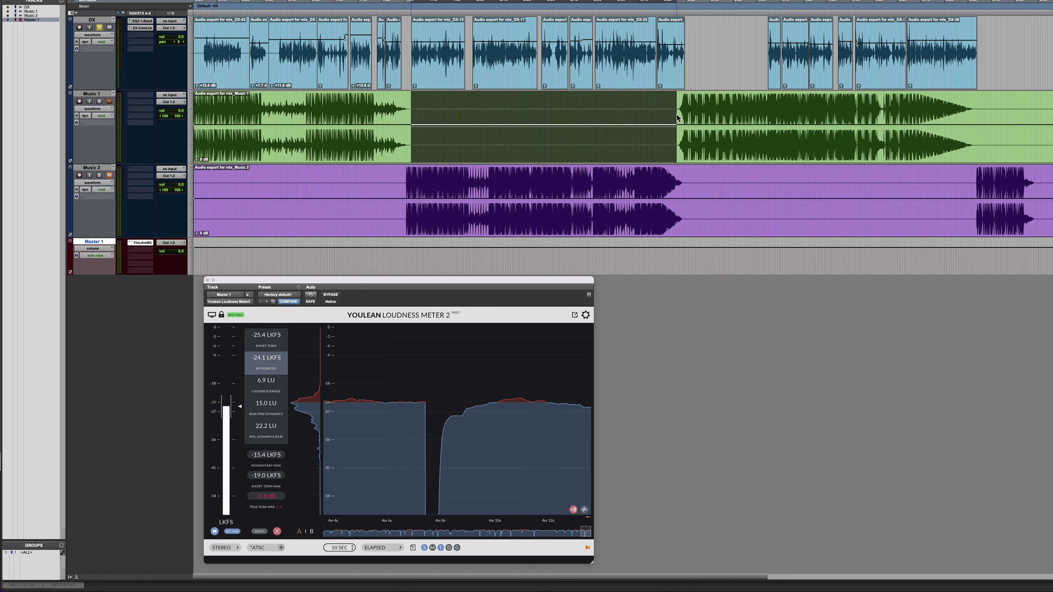
key("Delete")
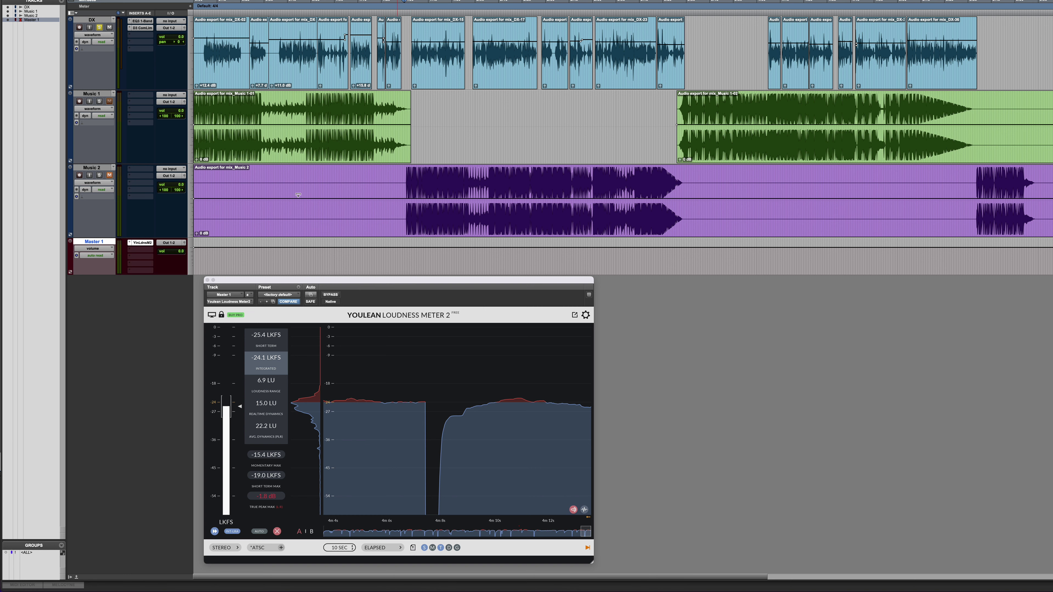
left_click_drag(393, 197, 405, 197)
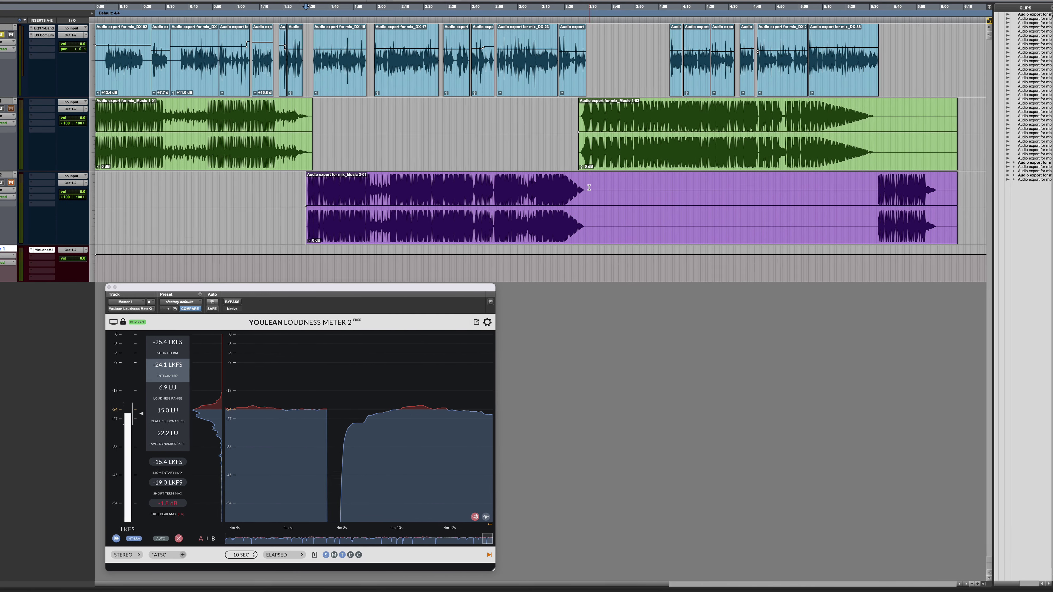
- Delete the silent gap between the two Music 2 cues and trim the silent tail of Music 1 at about 5:34
left_click_drag(688, 185, 970, 187)
key("Delete")
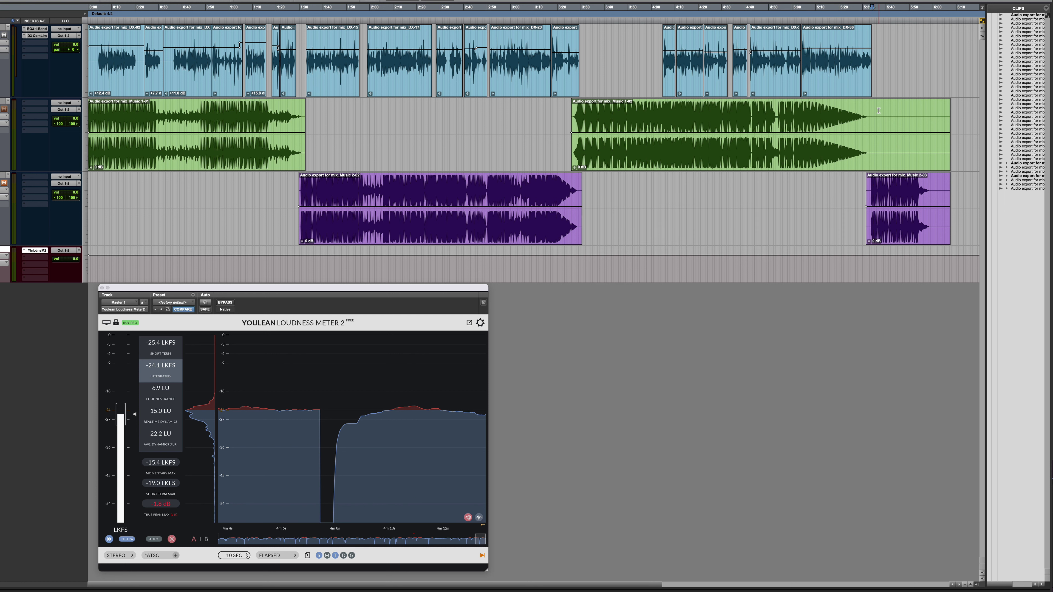
key("s")
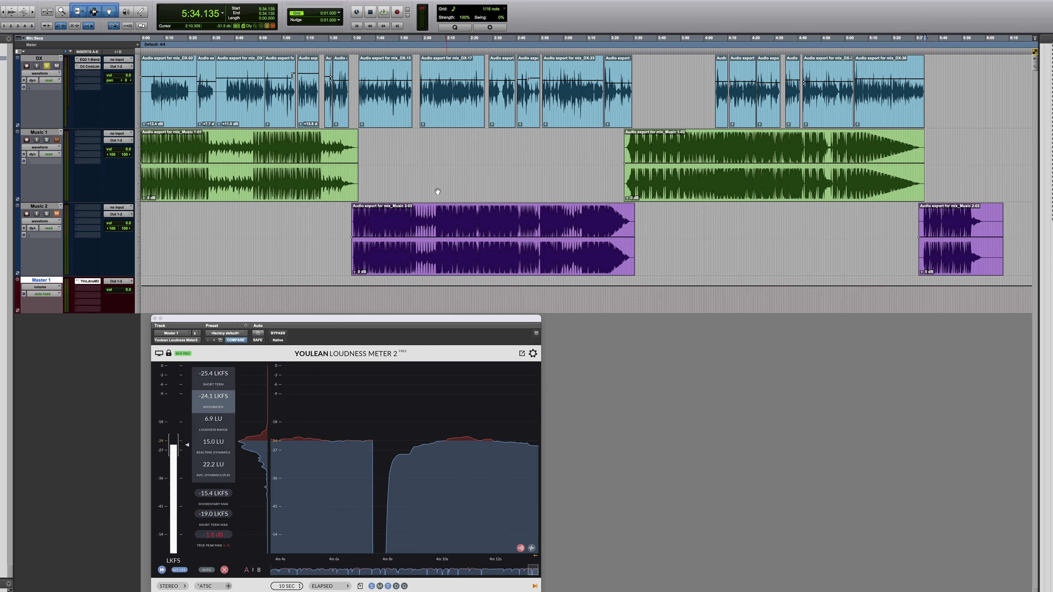
- Select all clips on Music 1 and Music 2, lower their clip gain to -6.0 dB and clear the selection
left_click(291, 189)
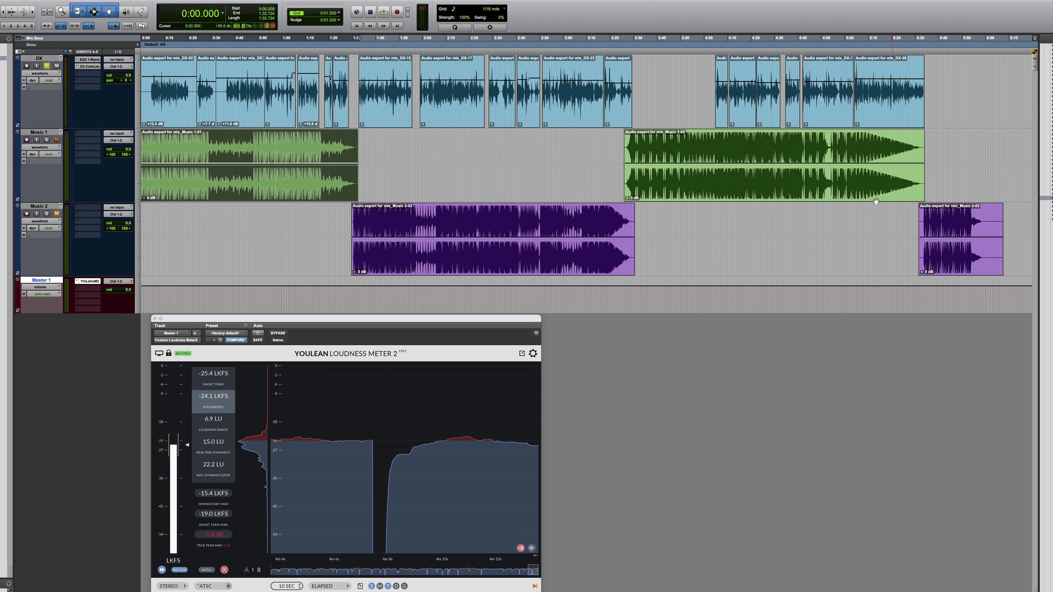
left_click(848, 192, "shift")
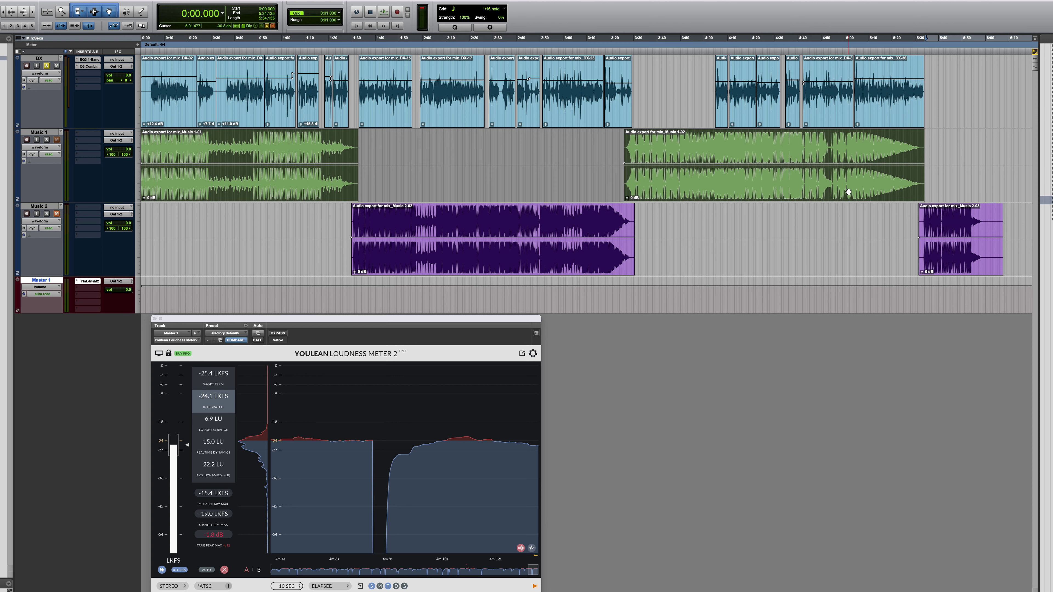
left_click(969, 261)
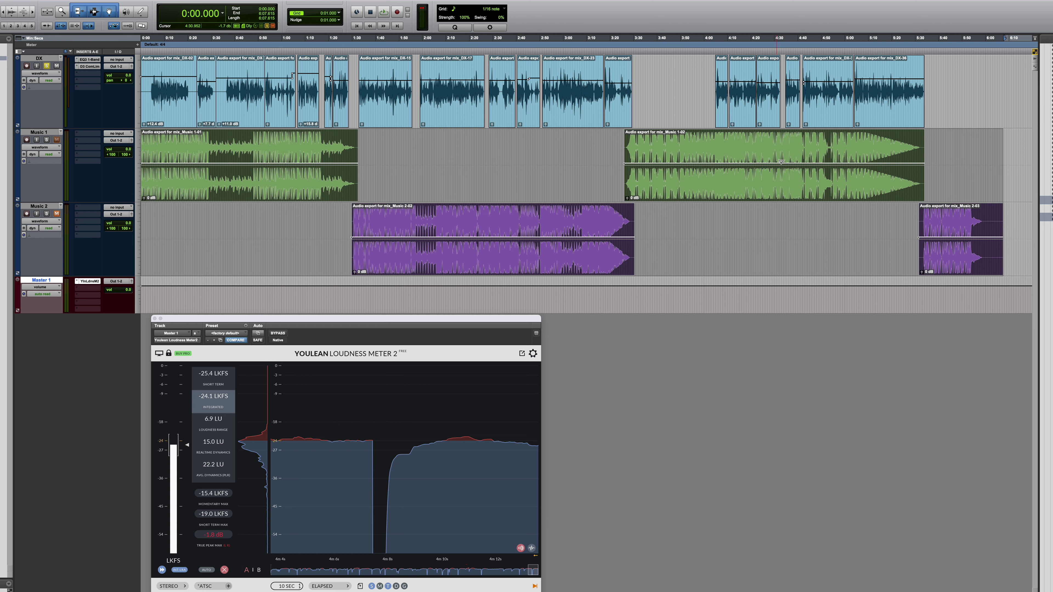
left_click_drag(779, 163, 783, 151)
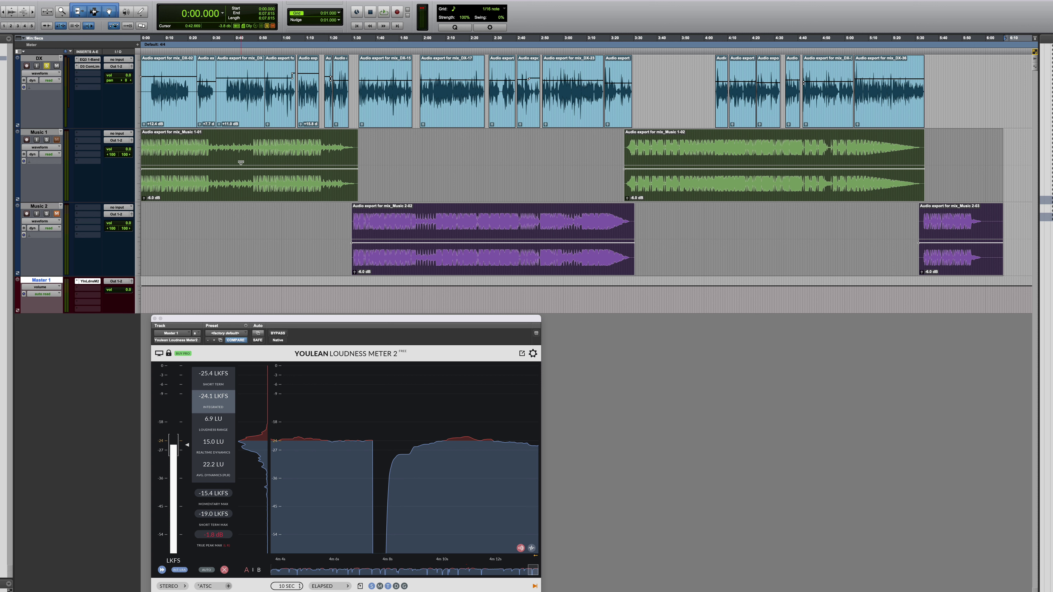
left_click(202, 149)
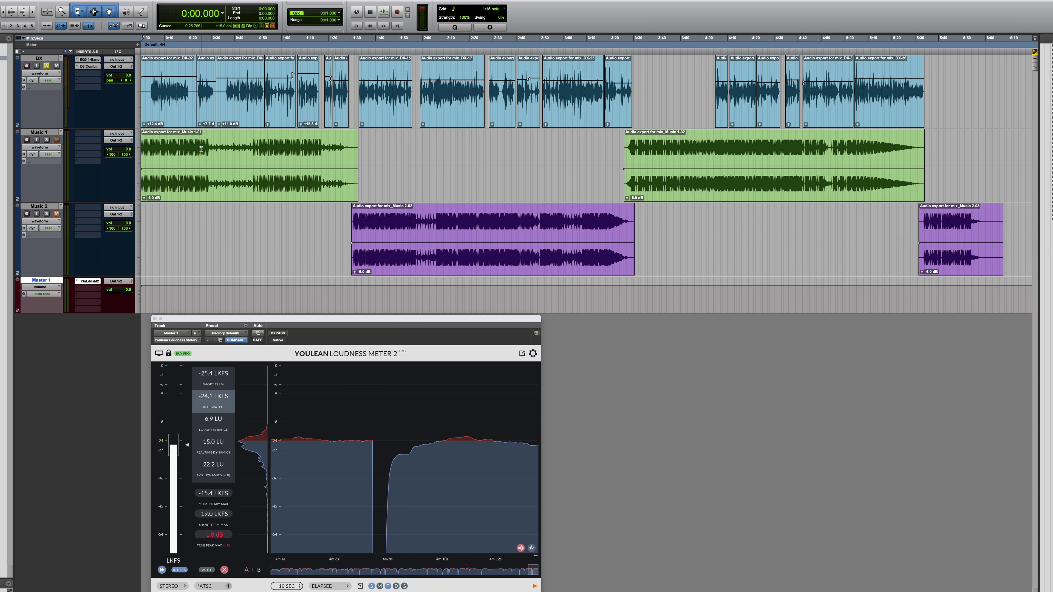
- Solo the Music 1 track and play its opening to check the music's loudness on the meter
key("super+bracketright")
key("super+bracketright")
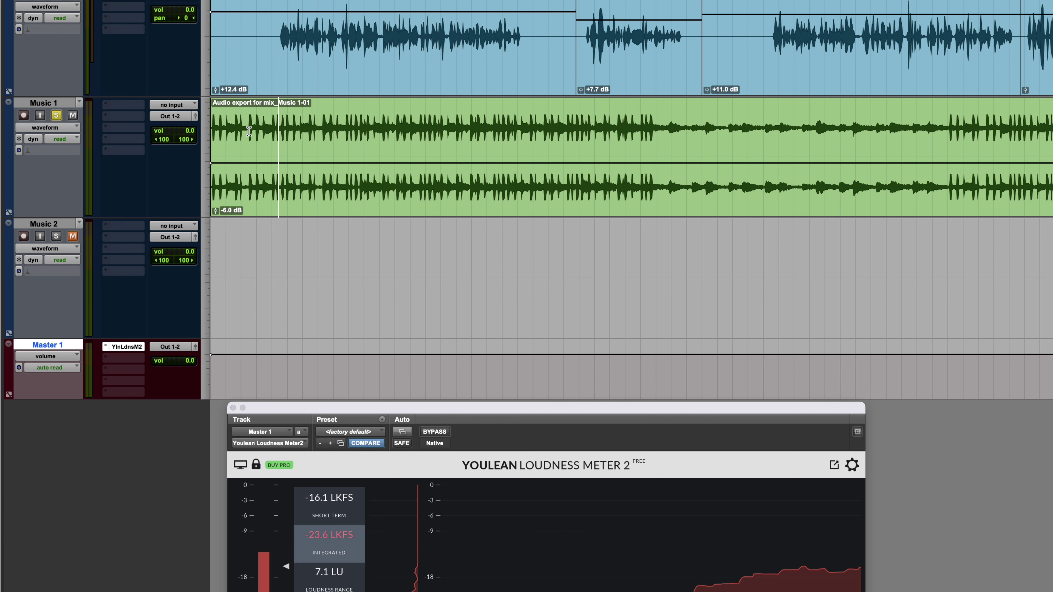
left_click(271, 128)
- Toggle the Music 1 track between its volume and waveform views
key("ctrl+minus")
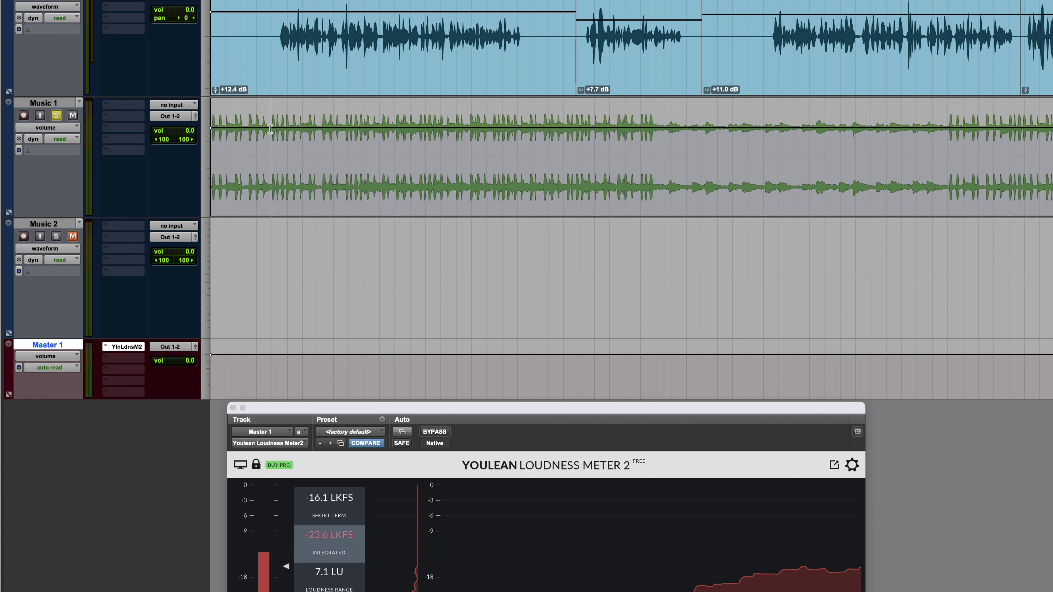
key("ctrl+minus")
key("ctrl+minus")
key("ctrl+minus")
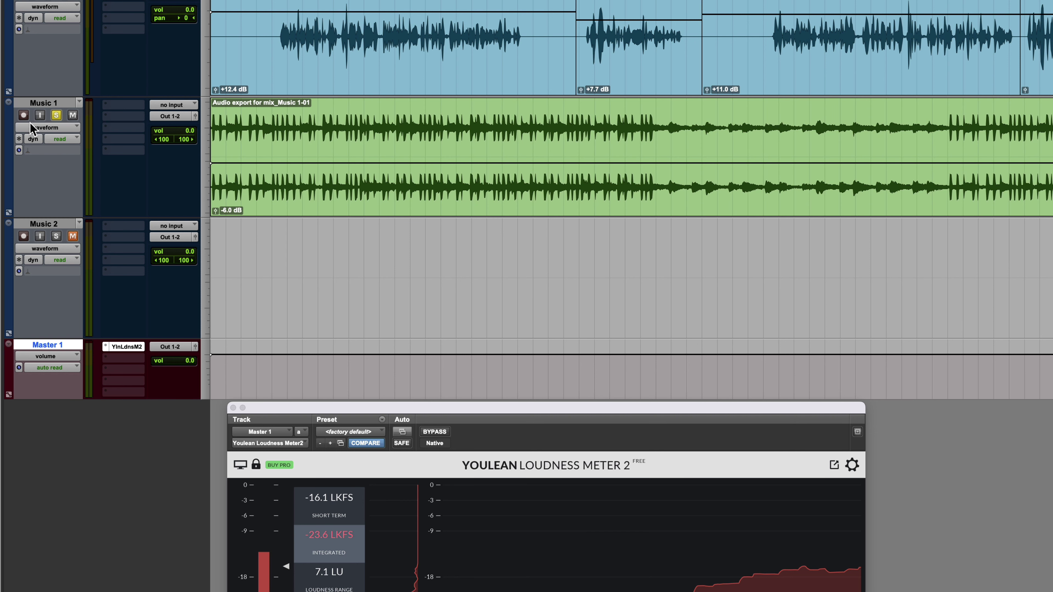
- Show the Music 1 track's volume automation and lower its volume to -5.8 dB while playing it against the loudness meter
left_click(61, 127)
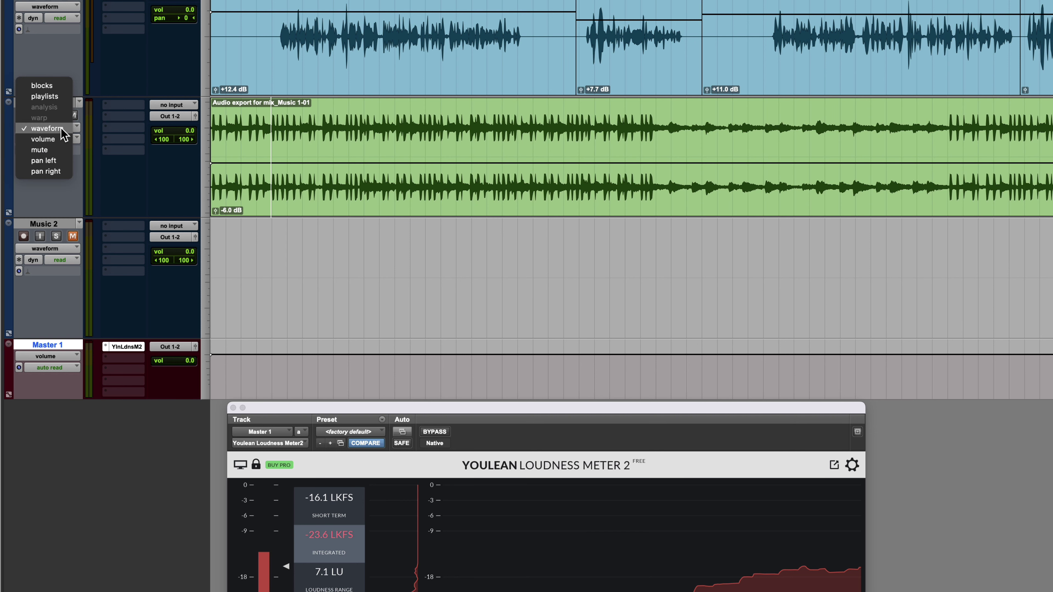
left_click(48, 140)
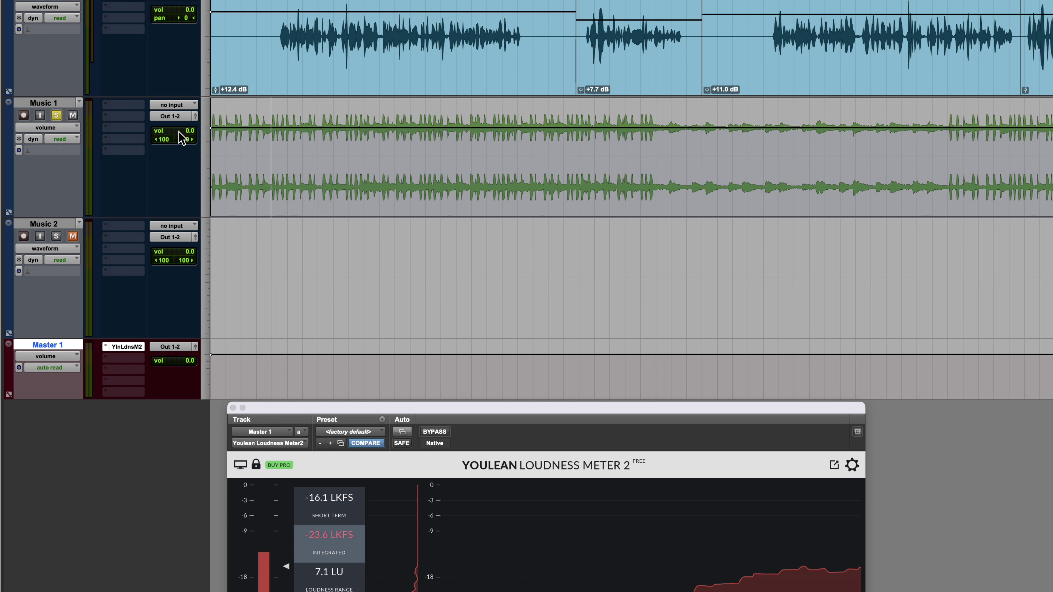
left_click_drag(173, 131, 172, 135)
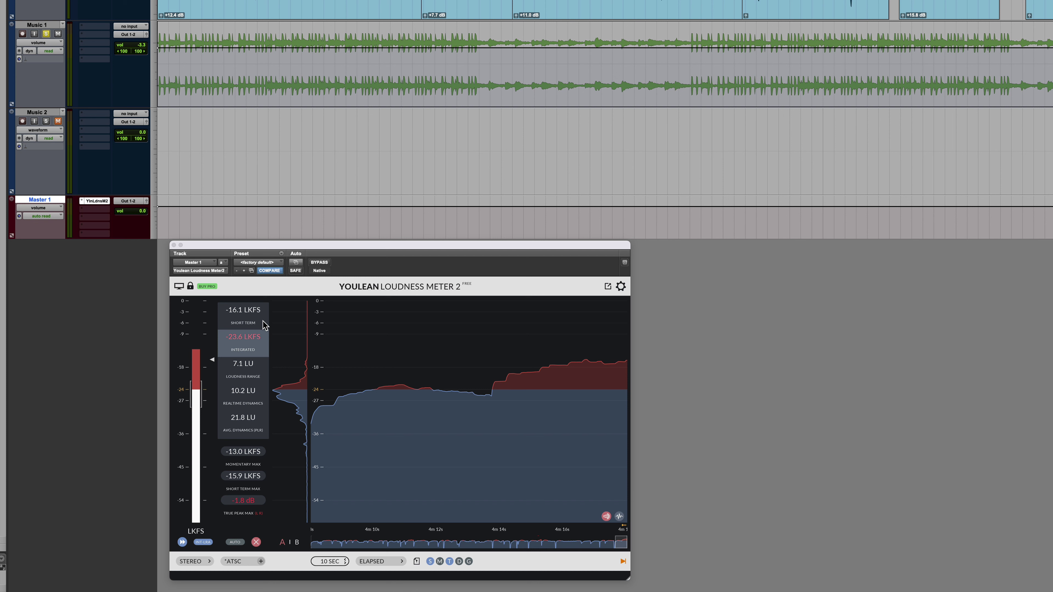
key("space")
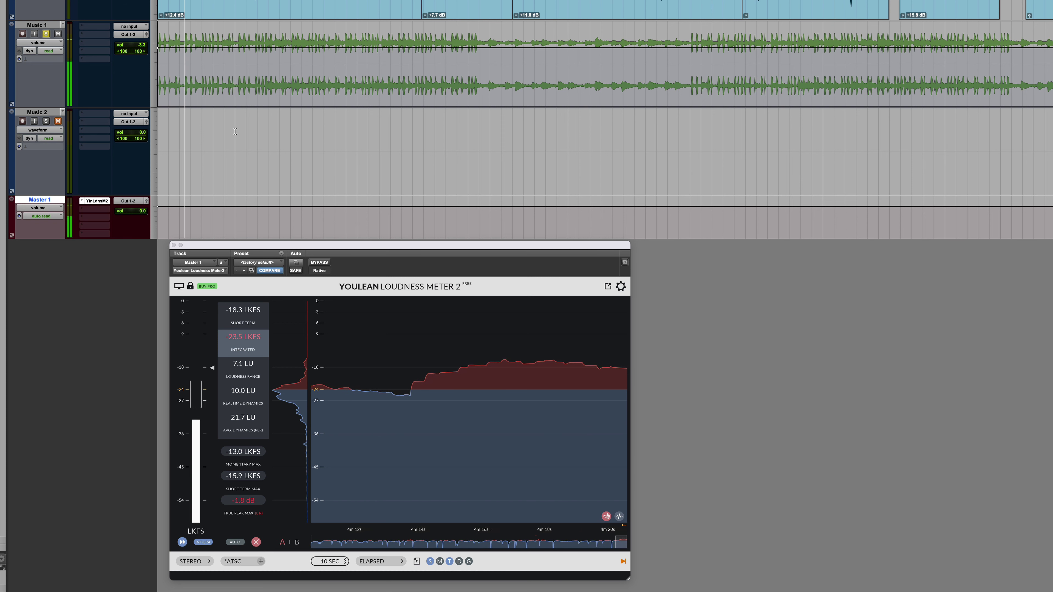
left_click_drag(131, 44, 132, 49)
key("space")
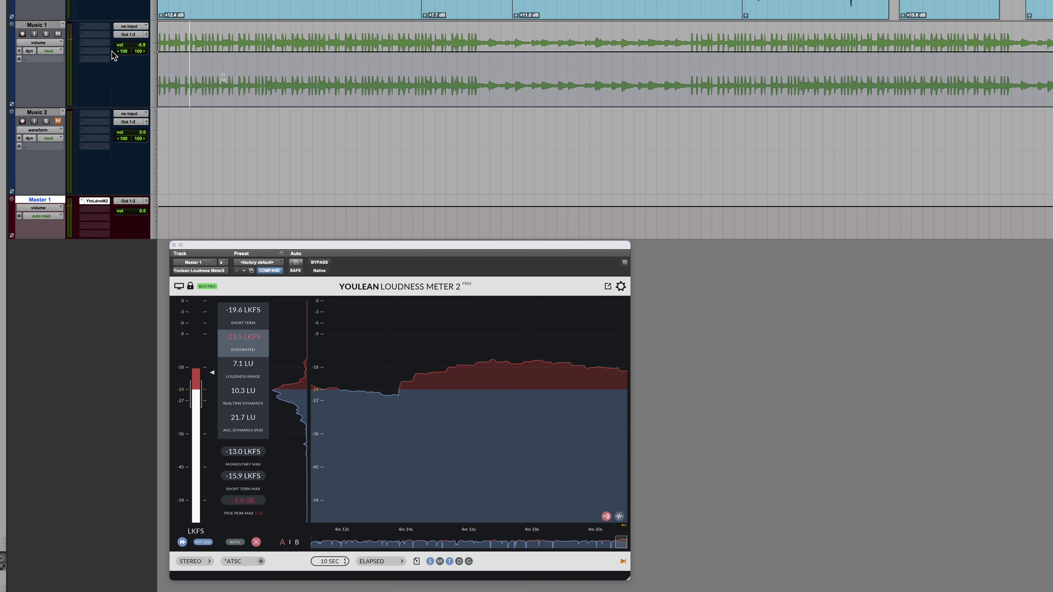
key("space")
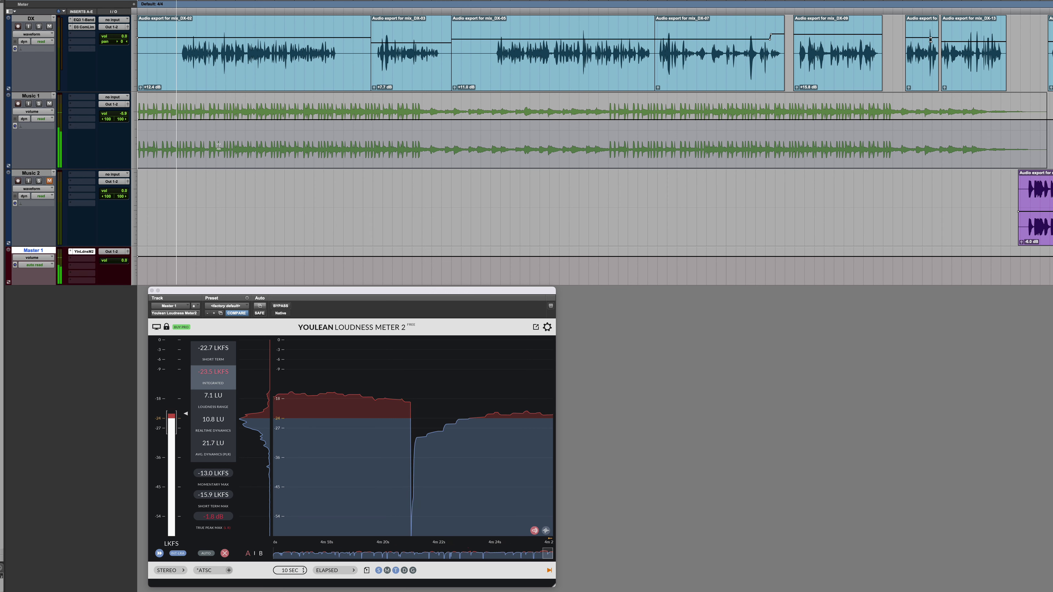
- Add volume breakpoints on Music 1 around the first dialogue entry with the Grabber tool, ramping down to -14.7 dB at about 0:05
key("super+bracketright")
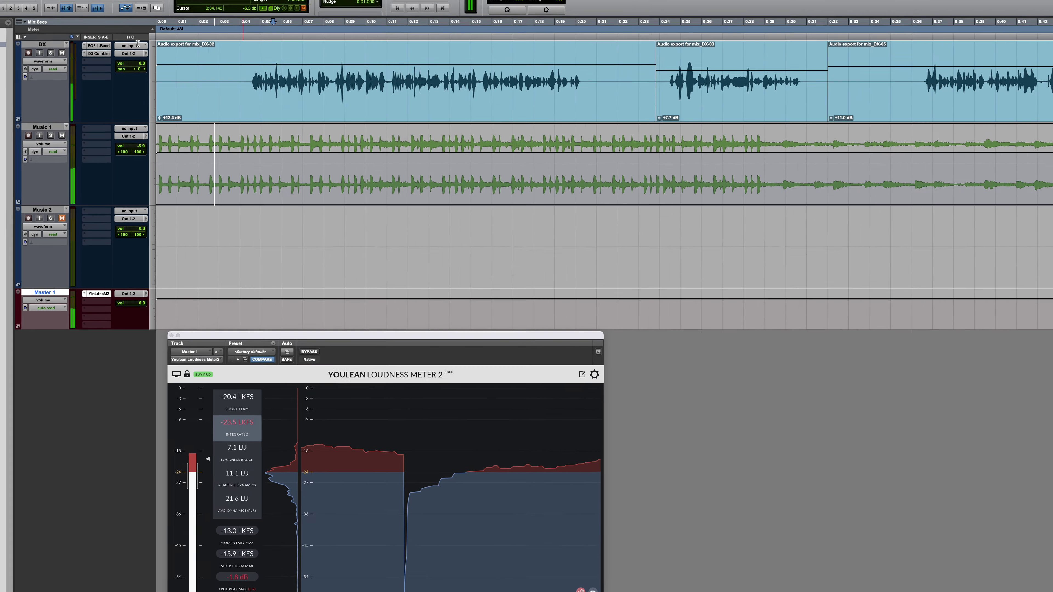
left_click(134, 12)
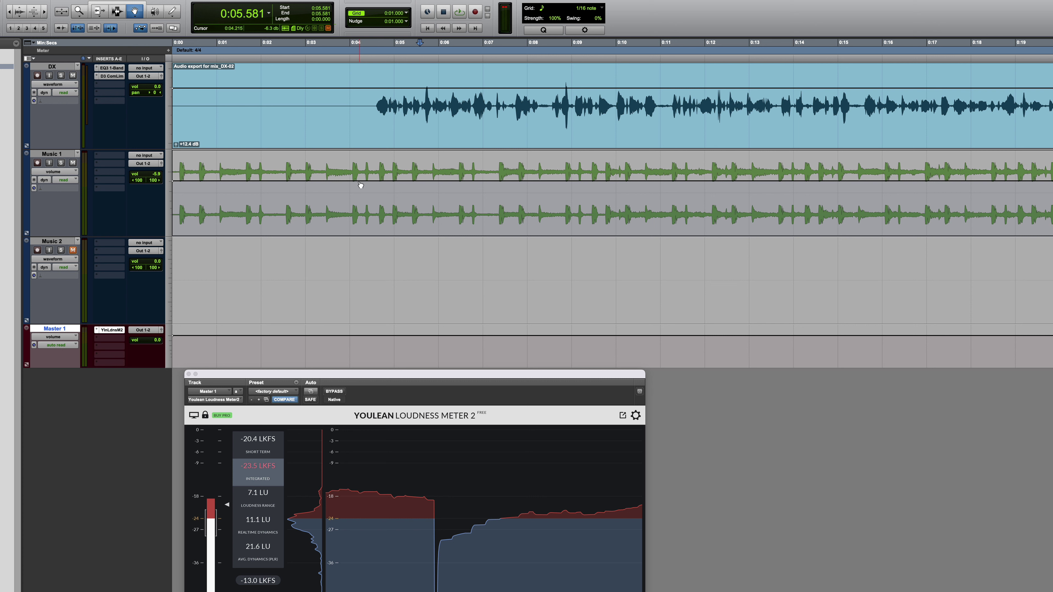
left_click_drag(393, 181, 391, 194)
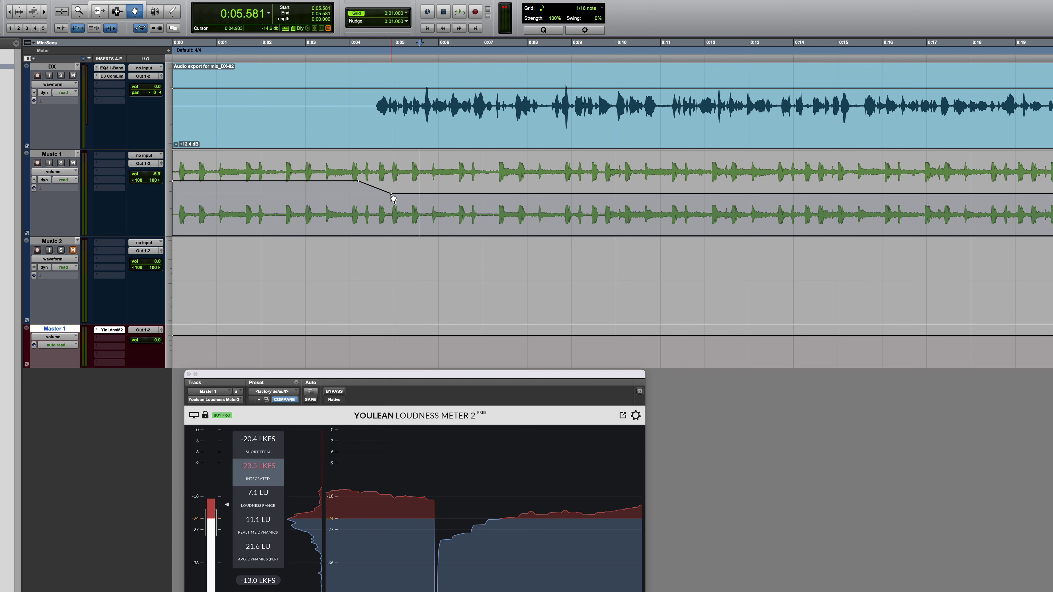
key("super+bracketright")
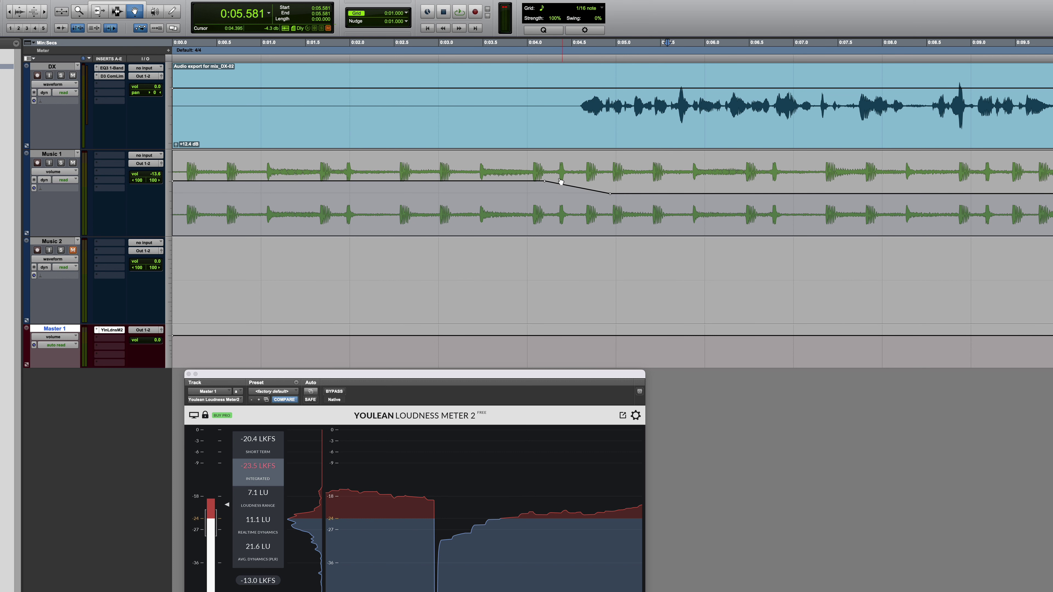
left_click(611, 195)
left_click_drag(612, 193, 612, 195)
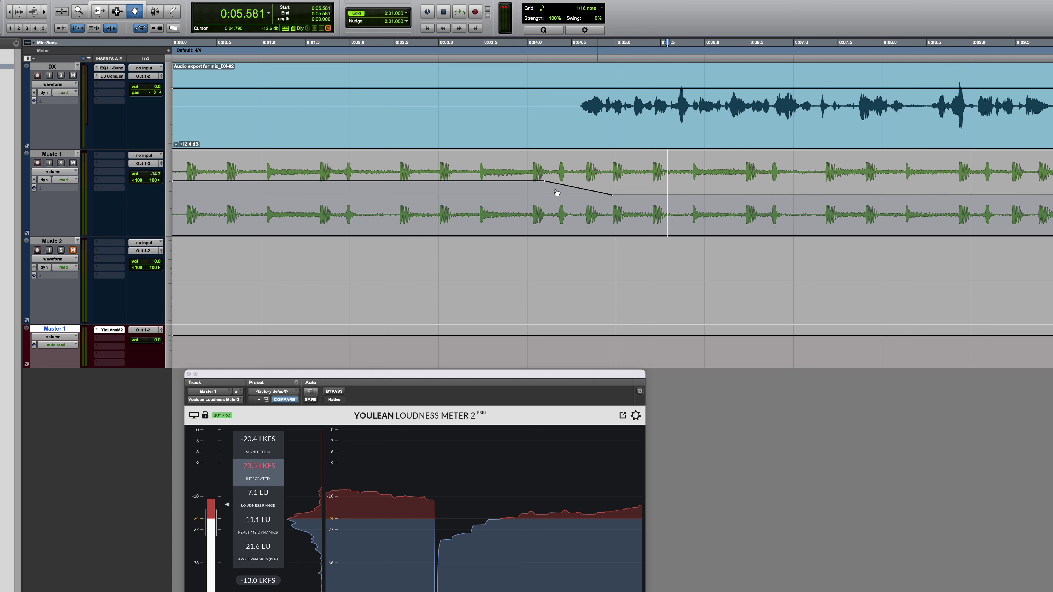
- Return to the Smart Tool and play from about 0:02.9 to check the music dip under the opening dialogue
left_click(122, 3)
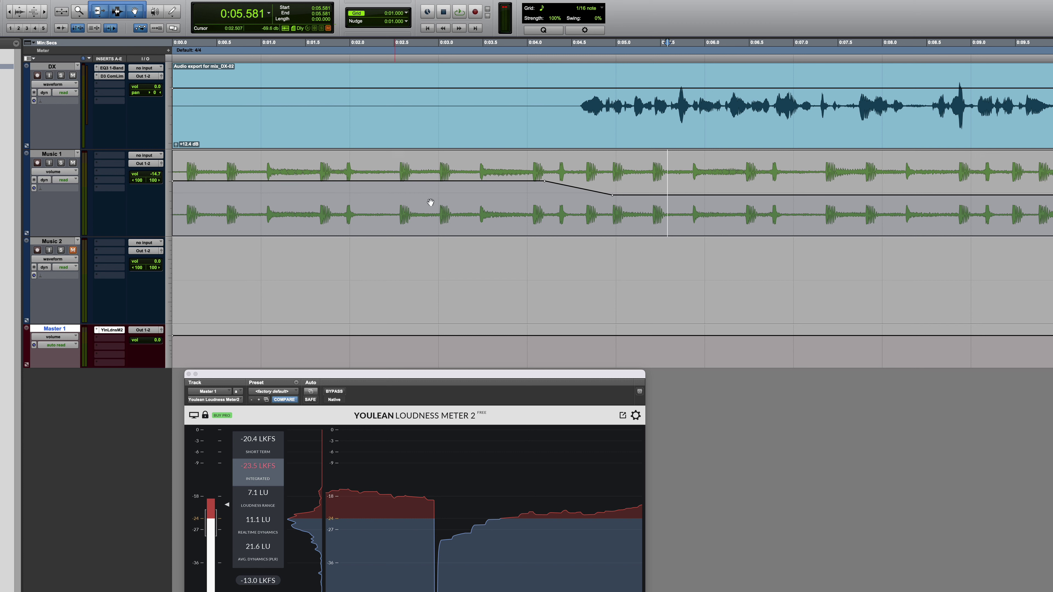
left_click(316, 186)
left_click(432, 187)
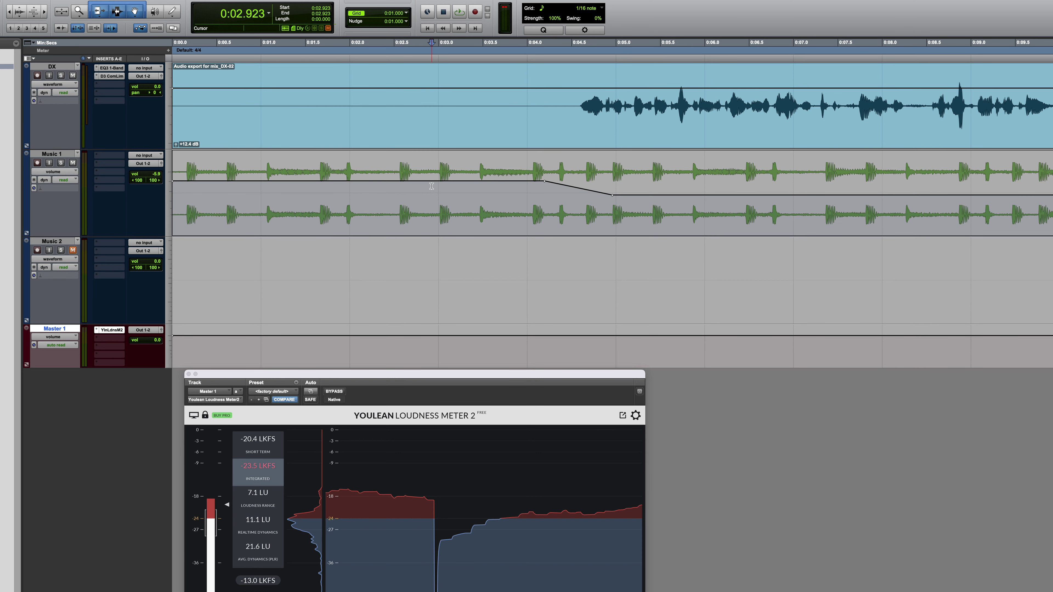
key("space")
key("super+bracketleft")
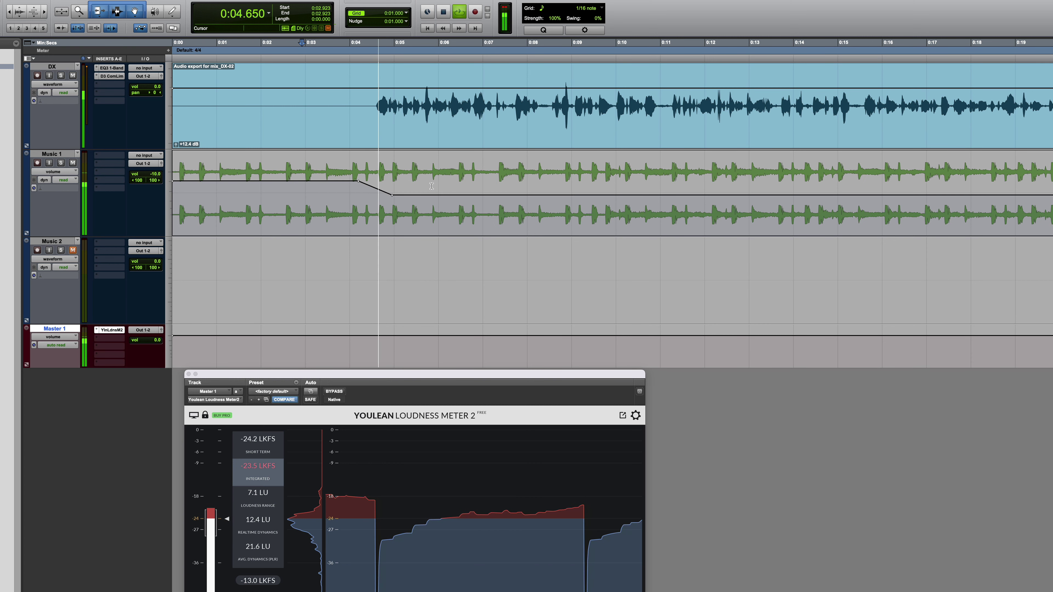
key("super+bracketleft")
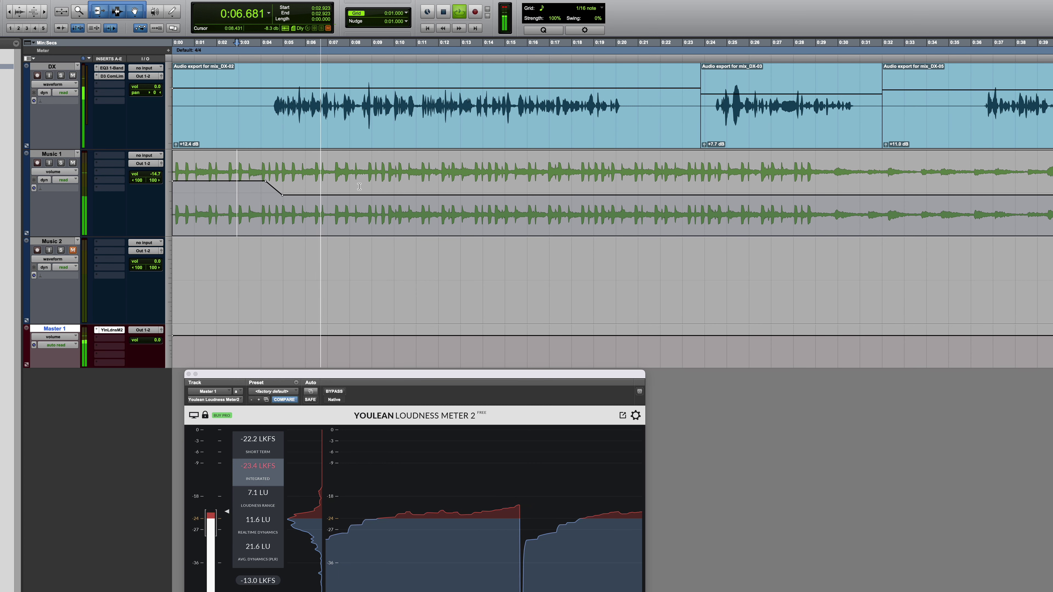
- Add volume breakpoints on Music 1 after the first dialogue passage with the Grabber tool, ramping up from about 0:20 to -7.5 dB
left_click(613, 202)
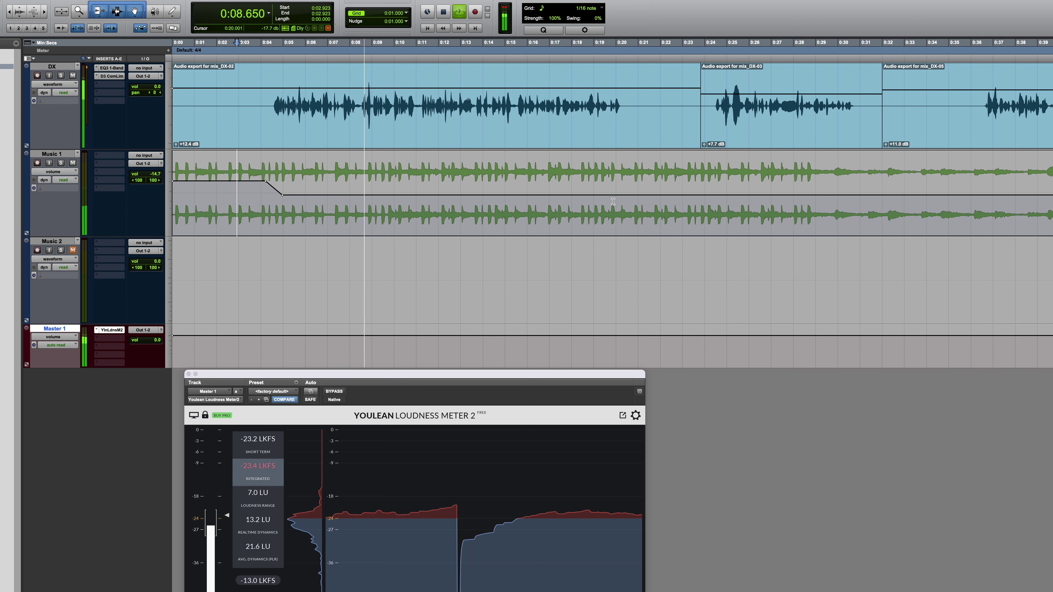
left_click(134, 11)
key("super+bracketright")
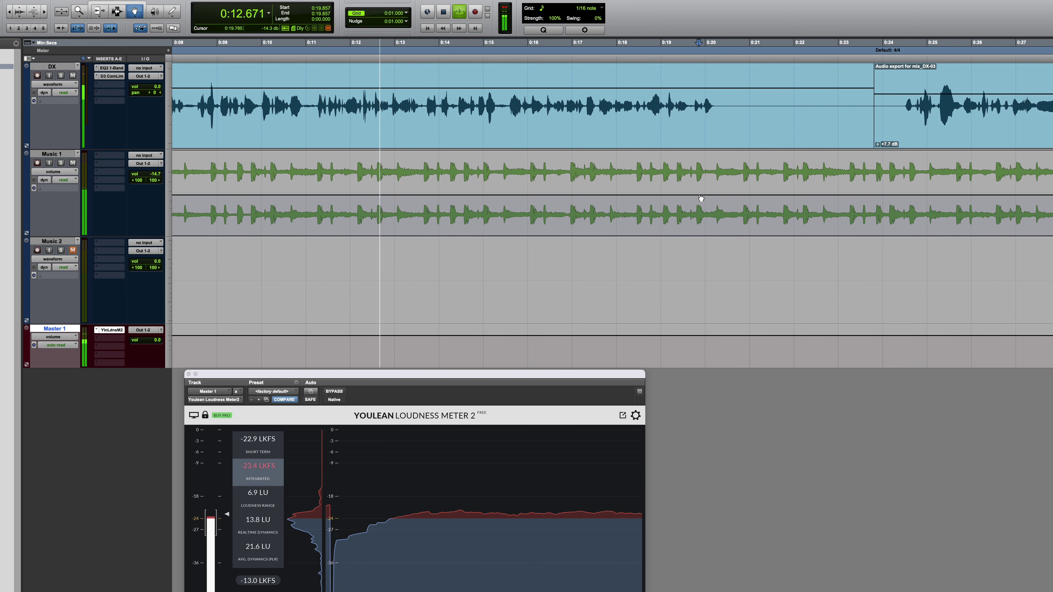
left_click_drag(745, 196, 741, 184)
key("super+bracketleft")
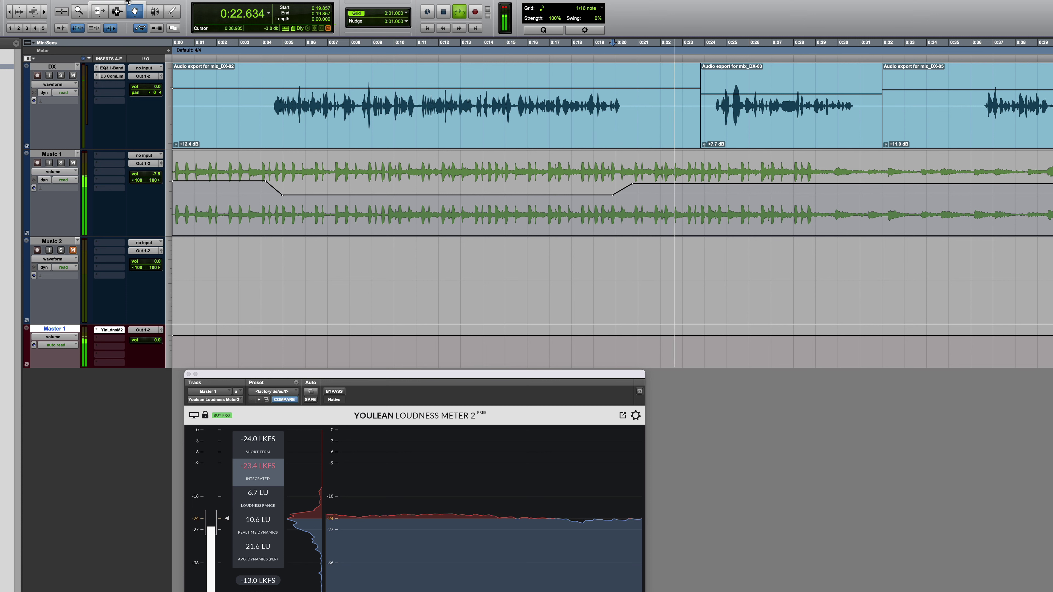
key("space")
- Add volume breakpoints on Music 1 at the second dialogue entry, ramping down from about 0:24 to about -16.3 dB at 0:25
key("super+bracketleft")
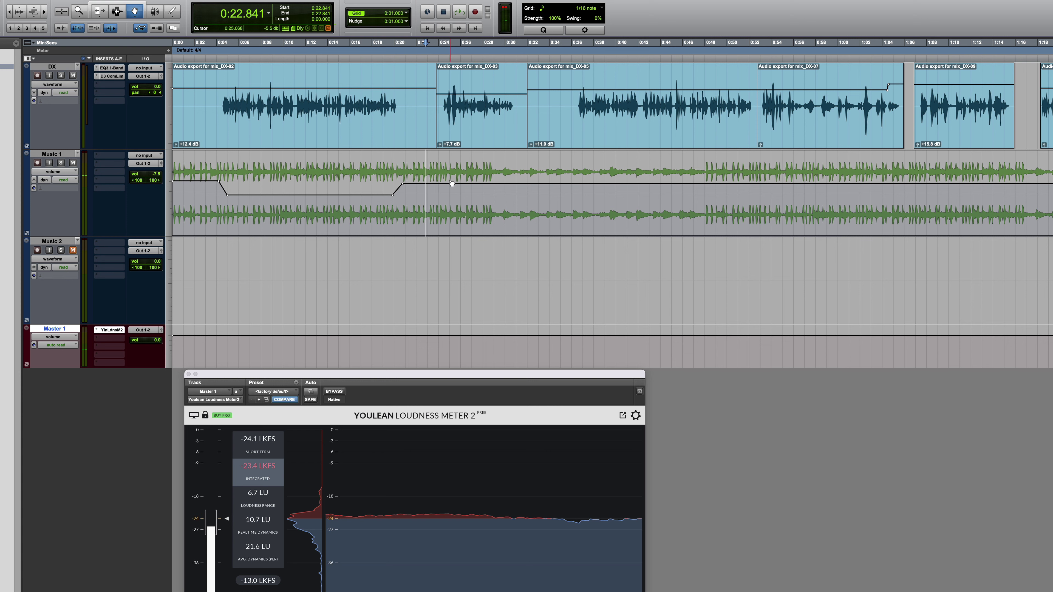
key("super+bracketright")
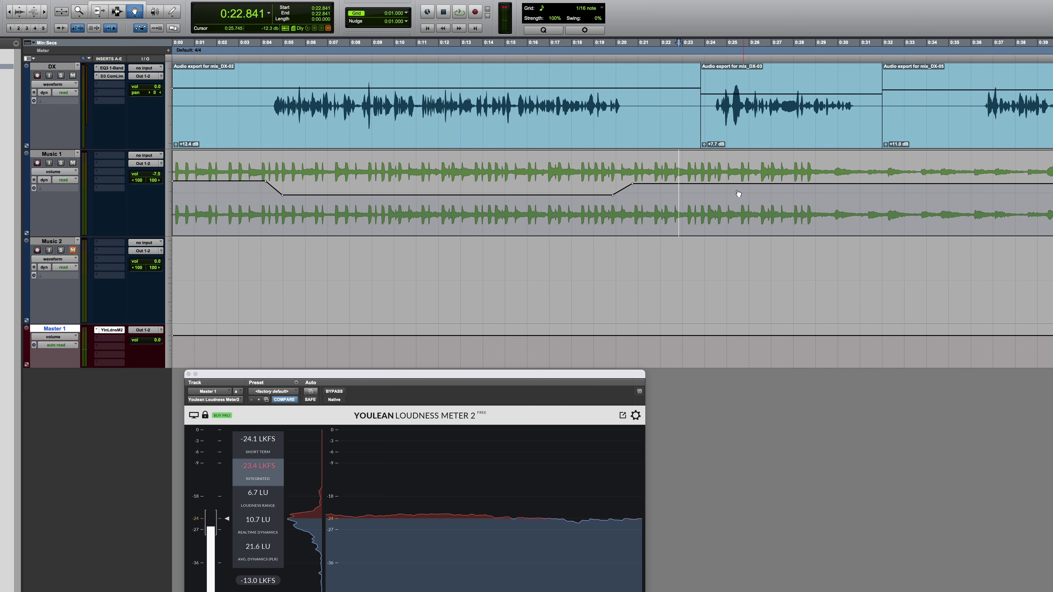
key("super+bracketright")
scroll(730, 193, "right", 5)
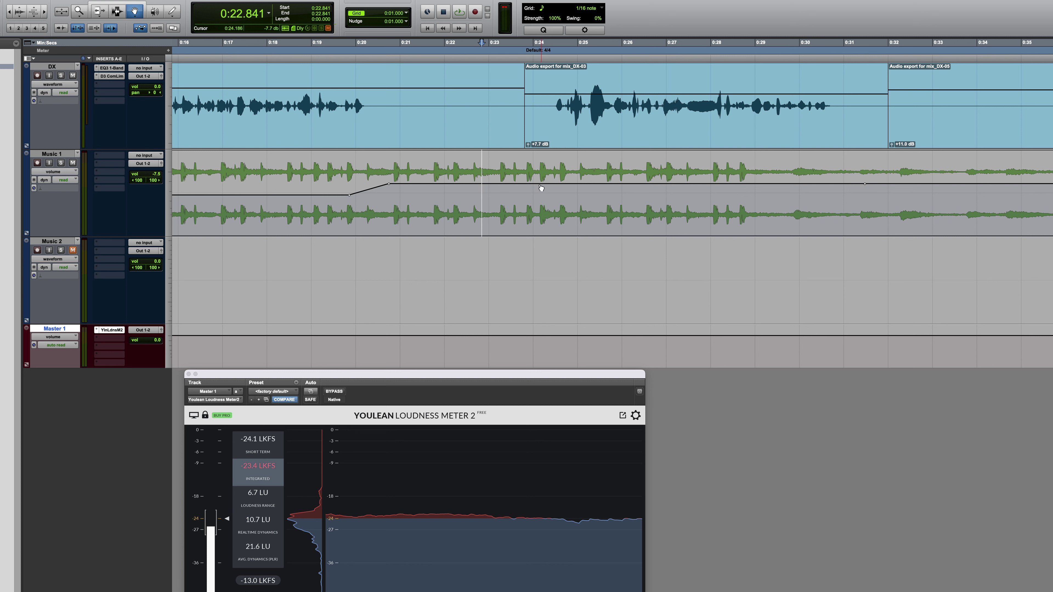
left_click(532, 183)
left_click_drag(581, 184, 576, 198)
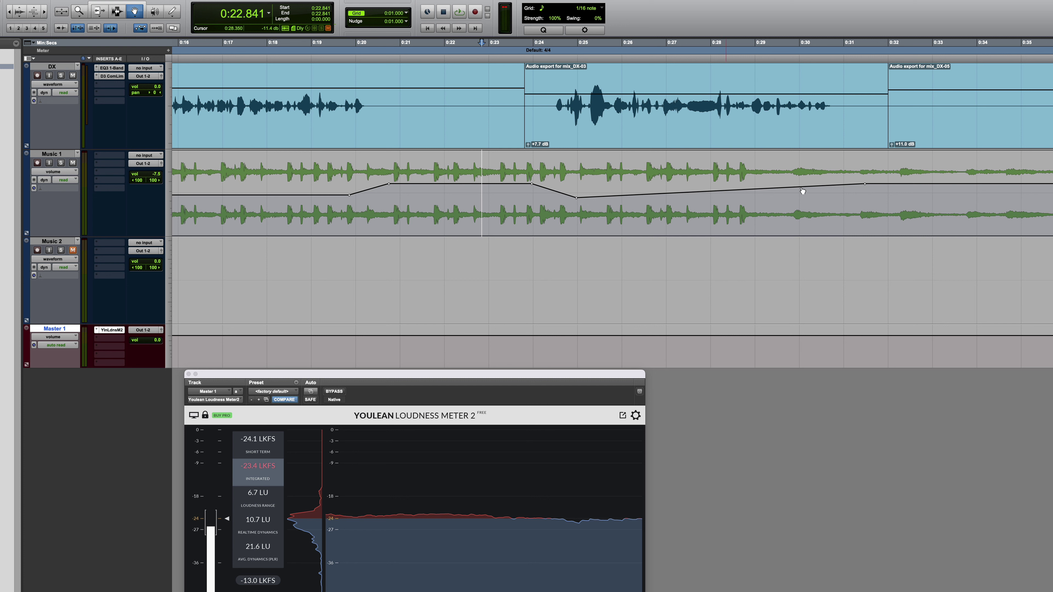
left_click_drag(832, 190, 824, 199)
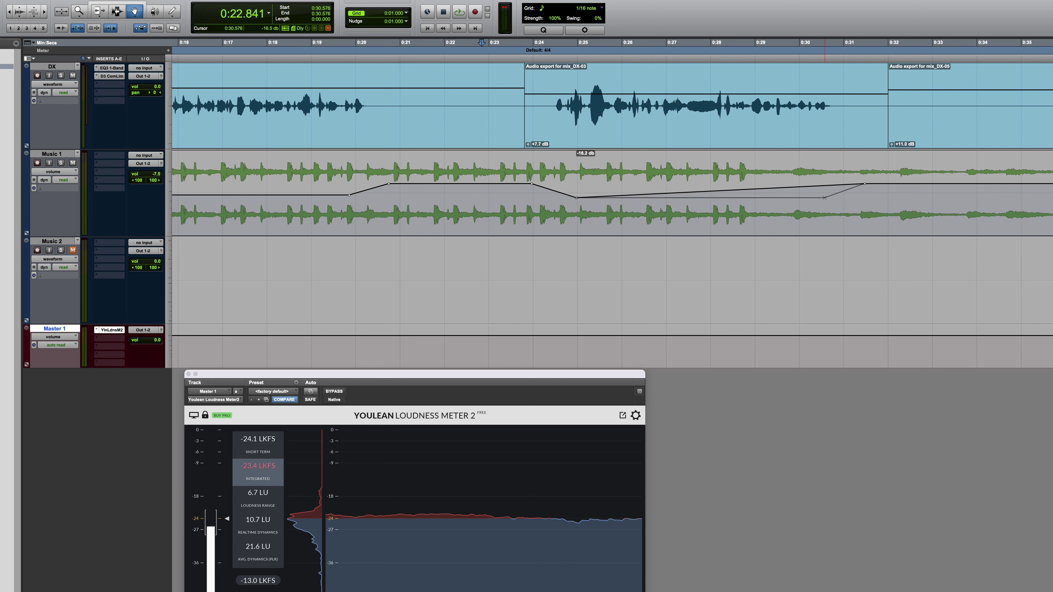
left_click_drag(824, 198, 823, 200)
key("super+z")
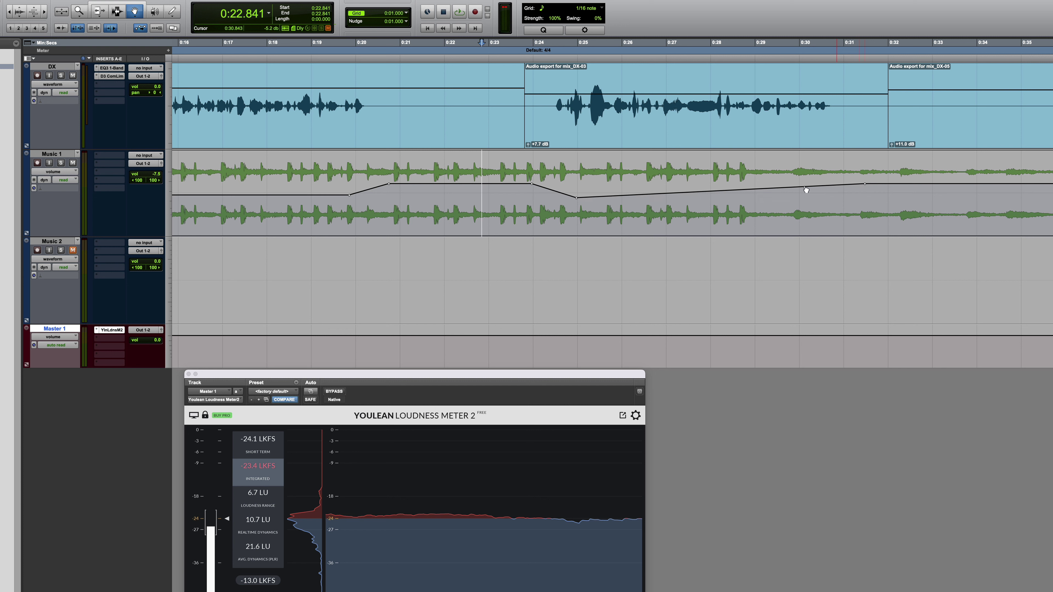
- Hold the Music 1 dip with a volume breakpoint at about 0:30, and play the second dialogue passage with the Smart Tool active
left_click_drag(817, 191, 816, 198)
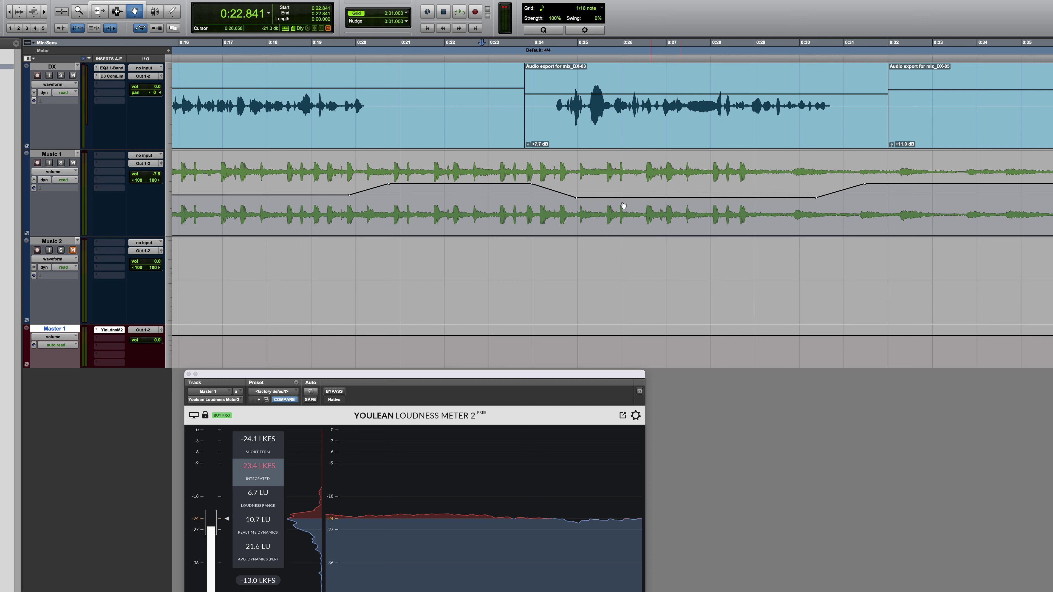
key("space")
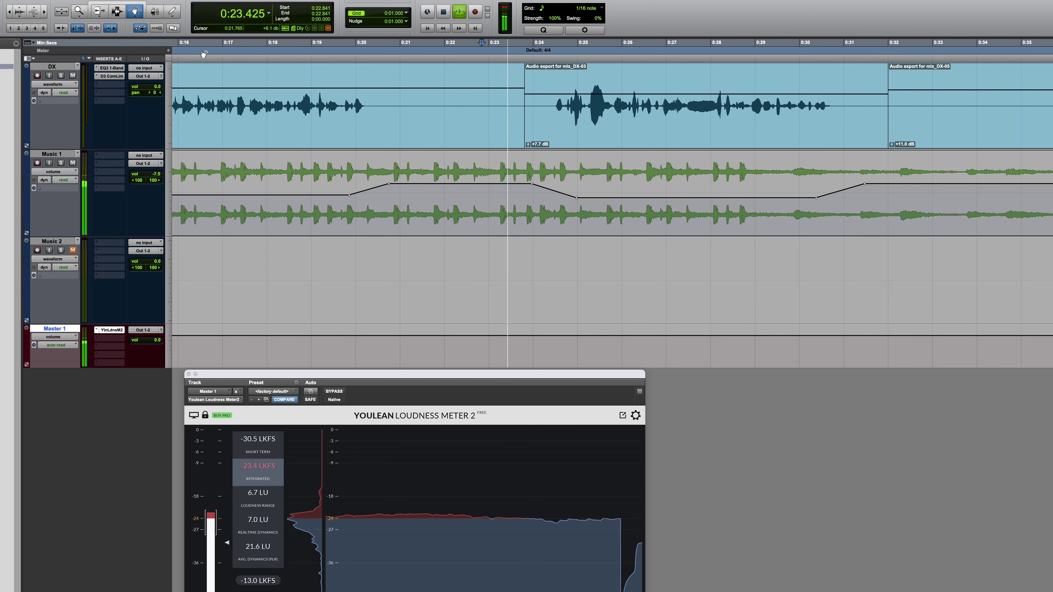
left_click(113, 4)
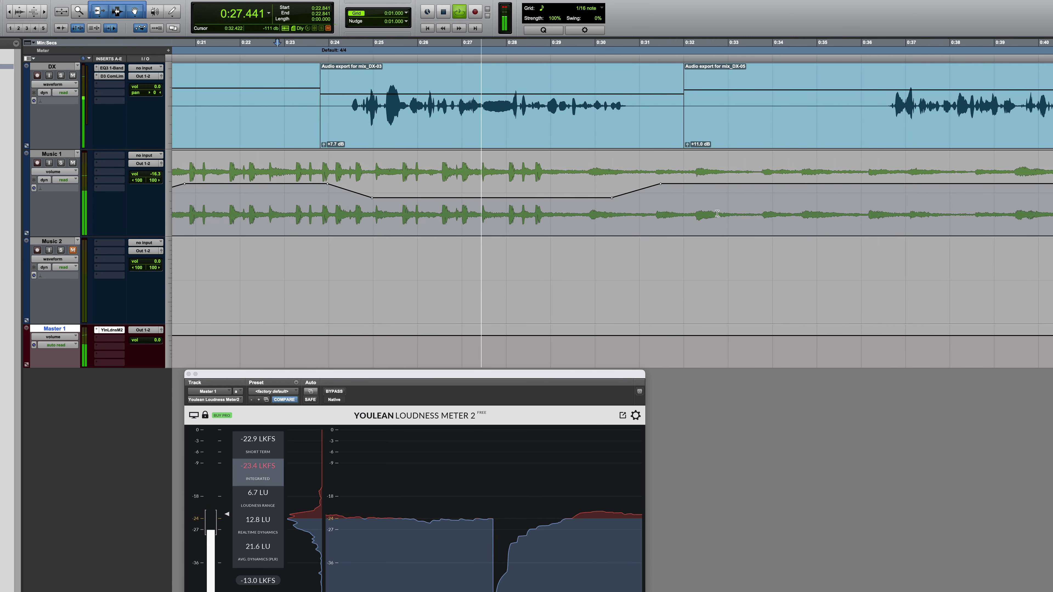
- Raise the Music 1 volume after the second dialogue passage to -4.7 dB from the breakpoint at about 0:31
left_click_drag(662, 187, 657, 184)
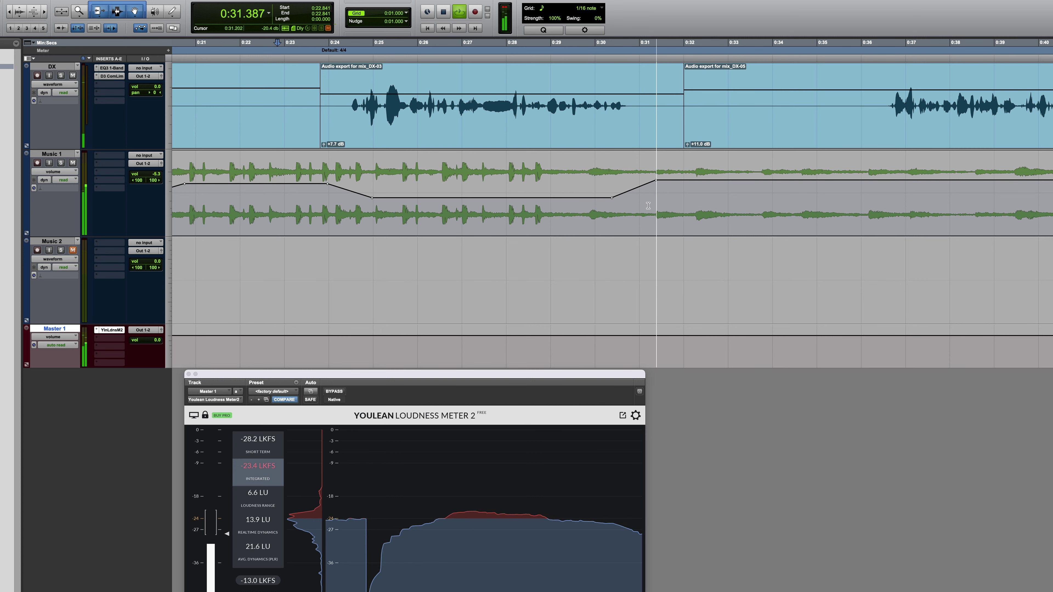
key("space")
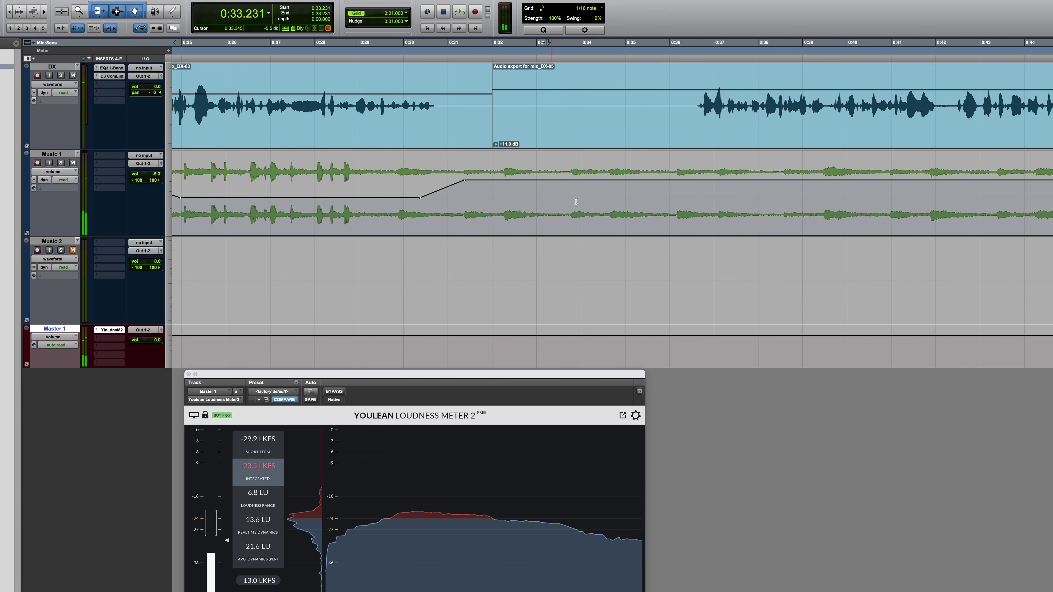
key("super+bracketleft")
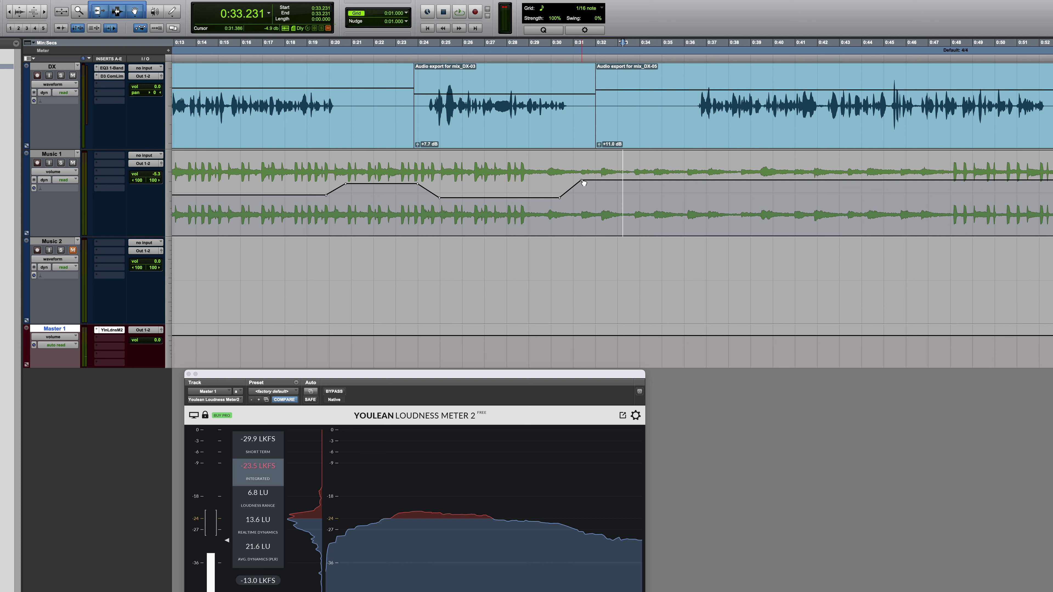
left_click_drag(583, 183, 583, 182)
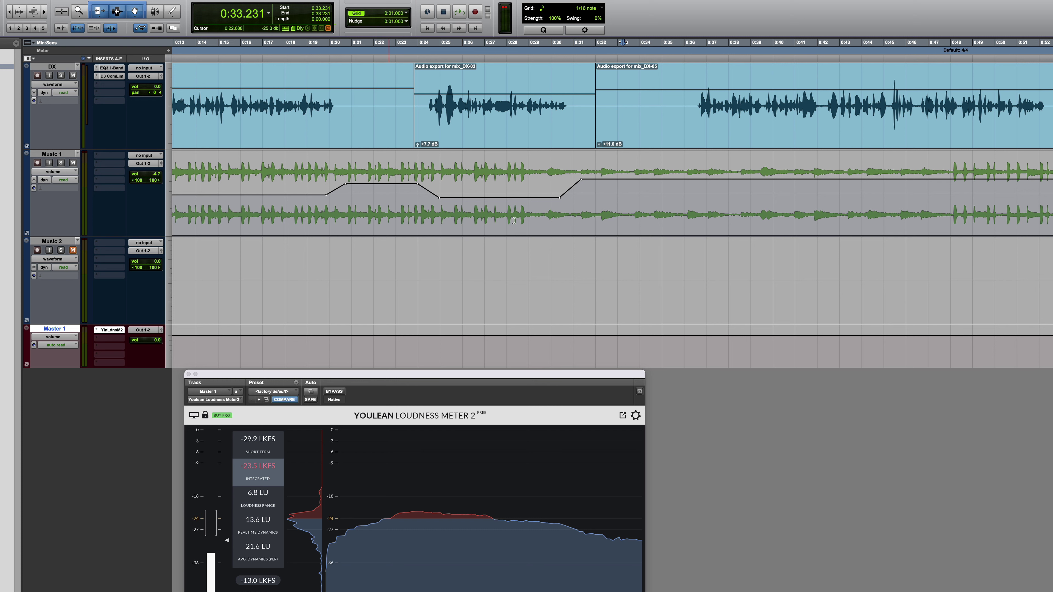
- Play from about 0:34.5 to check the music level going into the third dialogue passage, and switch to the Grabber tool
key("space")
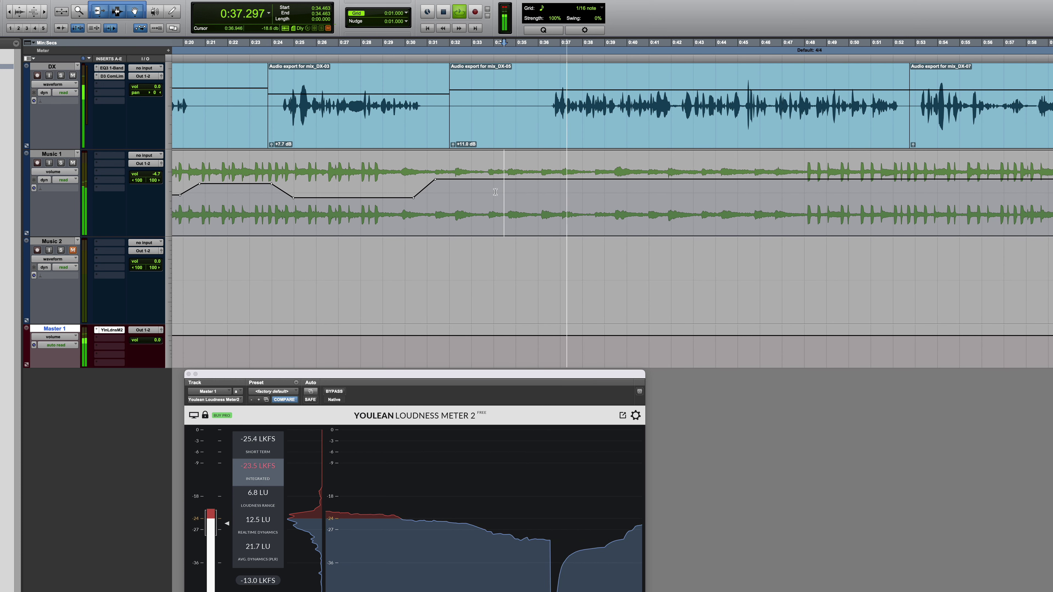
key("space")
left_click(135, 12)
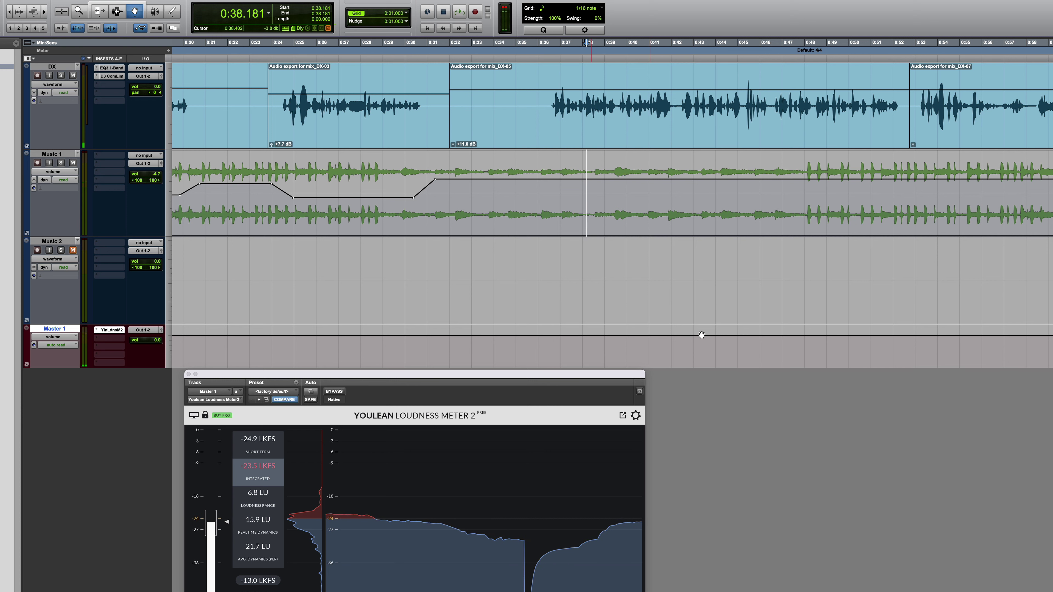
key("super+bracketleft")
key("super+bracketleft")
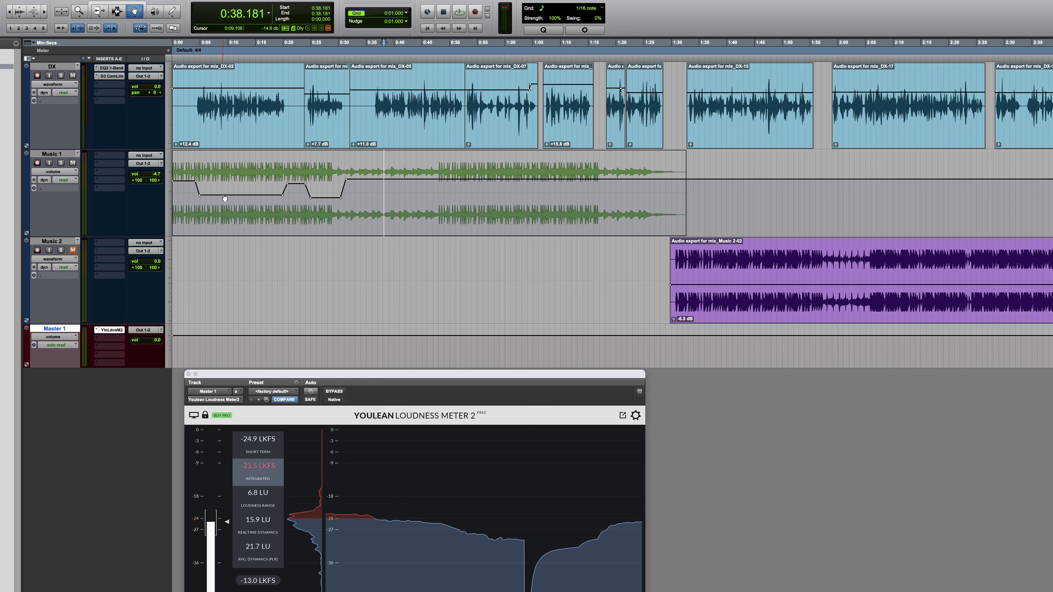
- Open the floating output fader window for Music 1 and move it clear of the Music 1 automation
key("super+equal")
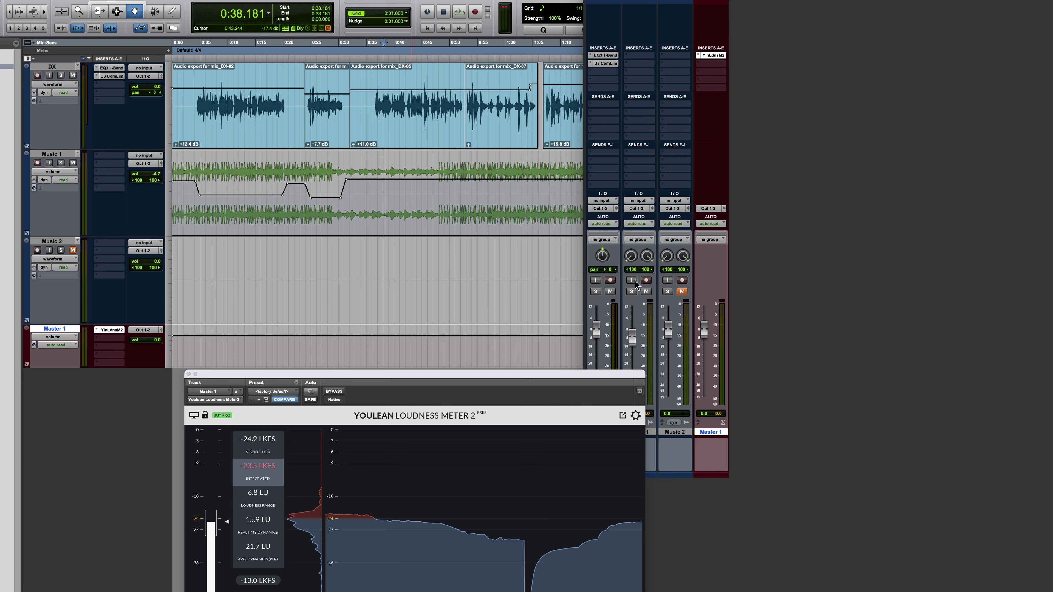
key("super+equal")
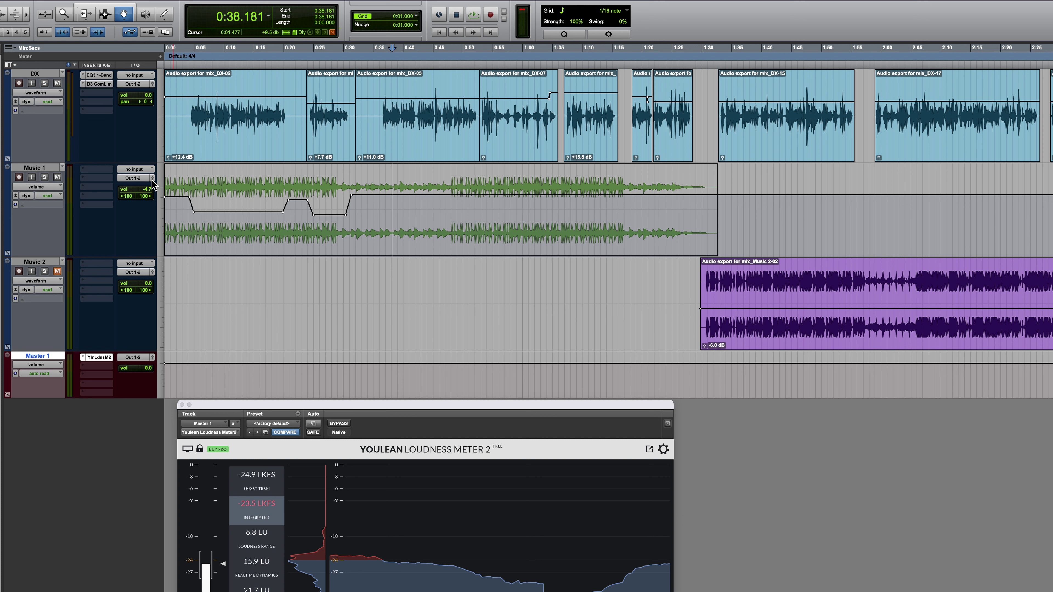
left_click(152, 179)
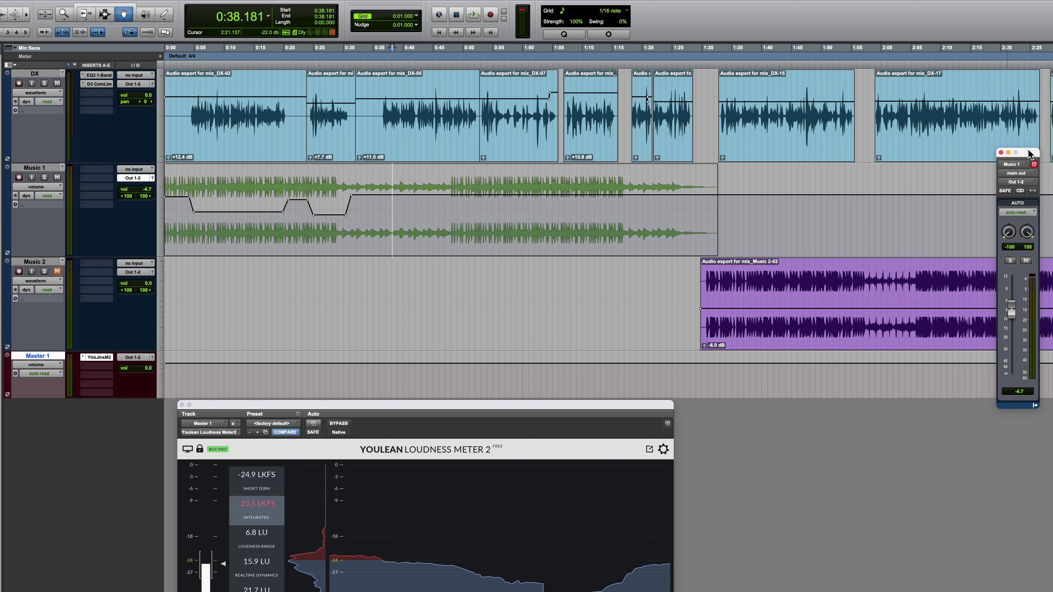
left_click_drag(1030, 154, 762, 155)
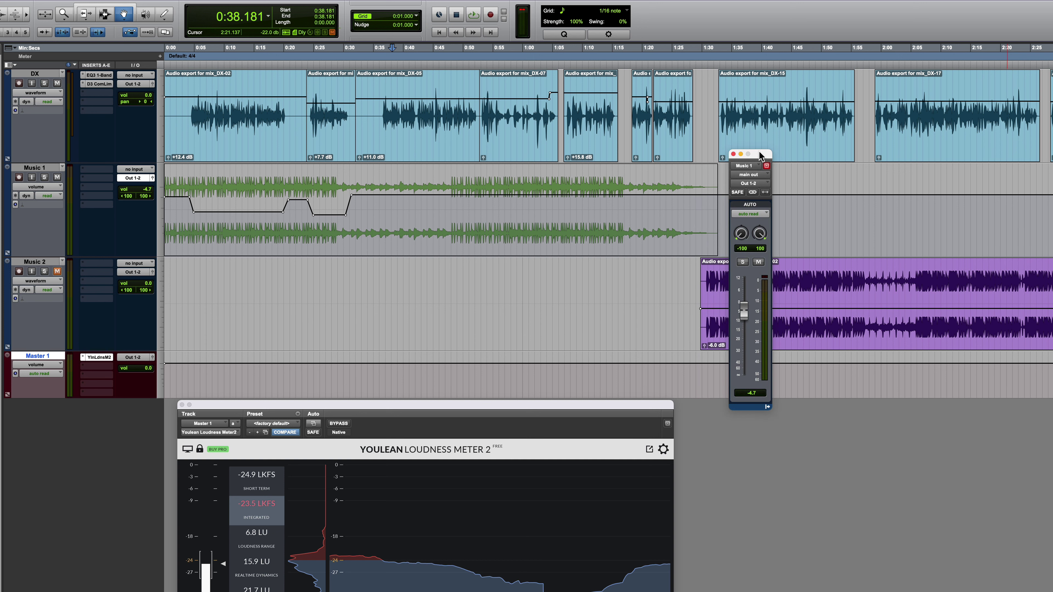
key("super+bracketright")
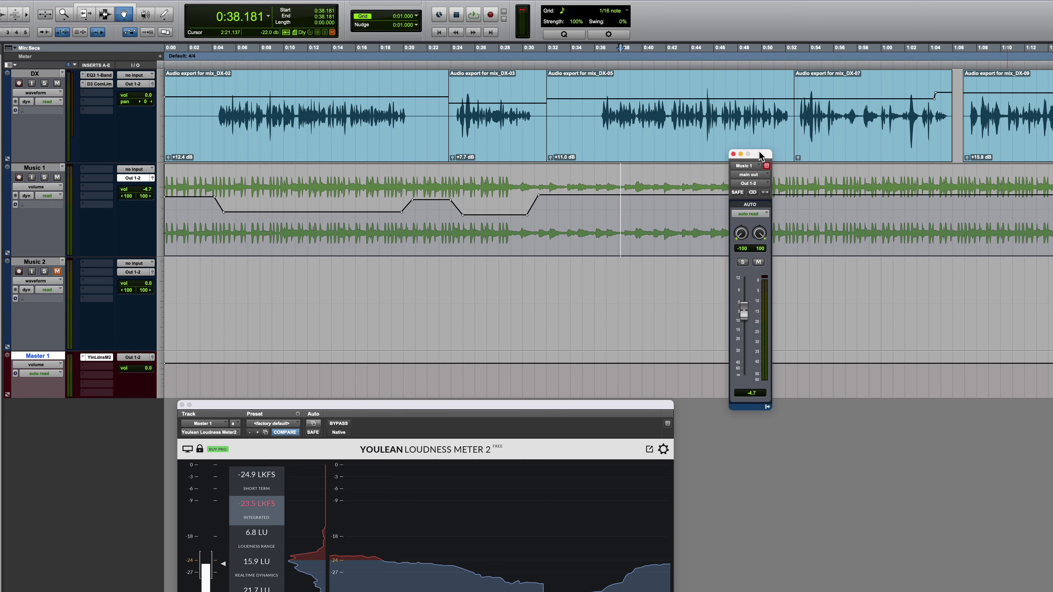
scroll(900, 195, "right", 5)
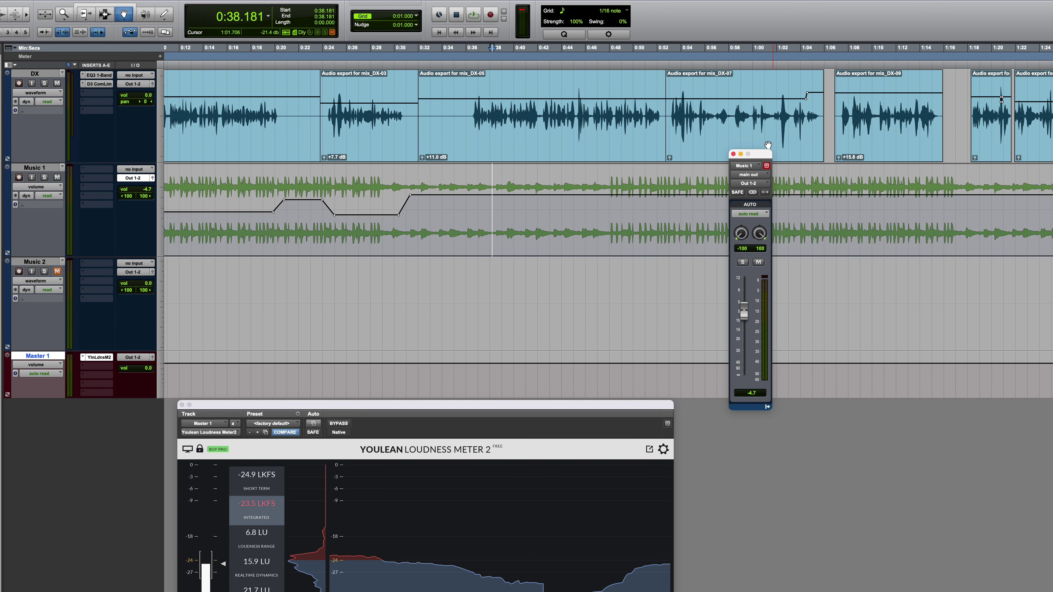
left_click_drag(765, 158, 795, 267)
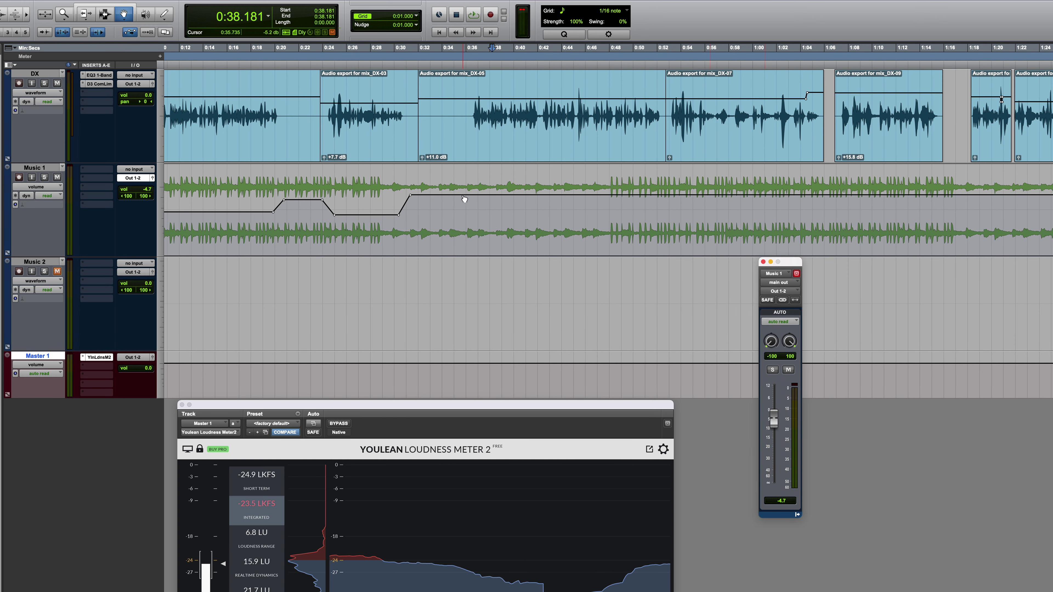
- Set Music 1's automation mode to latch, and place the playback start at about 0:26 with the Selector tool
left_click(795, 322)
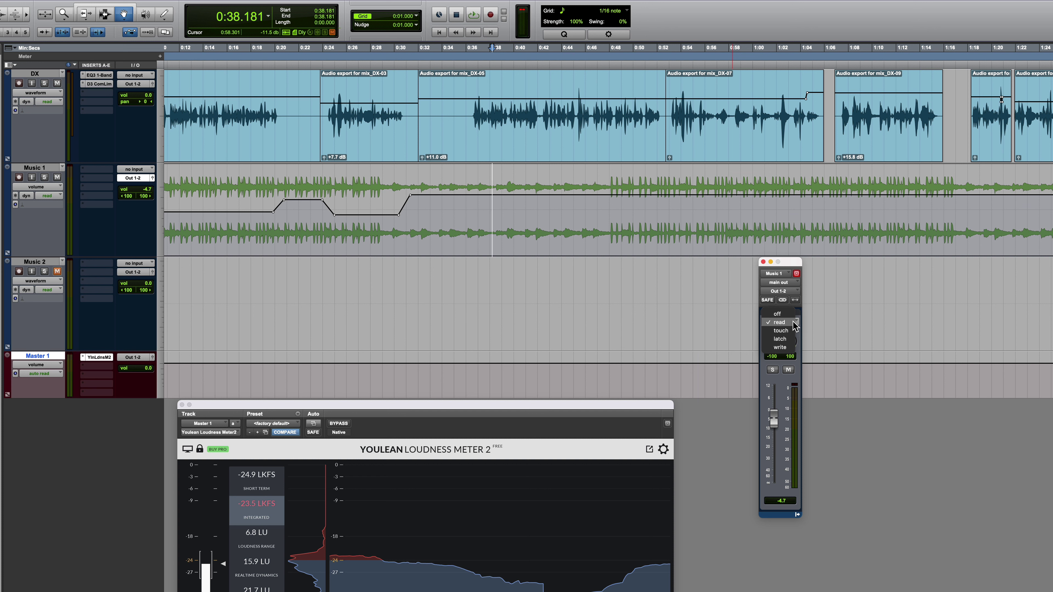
left_click(779, 339)
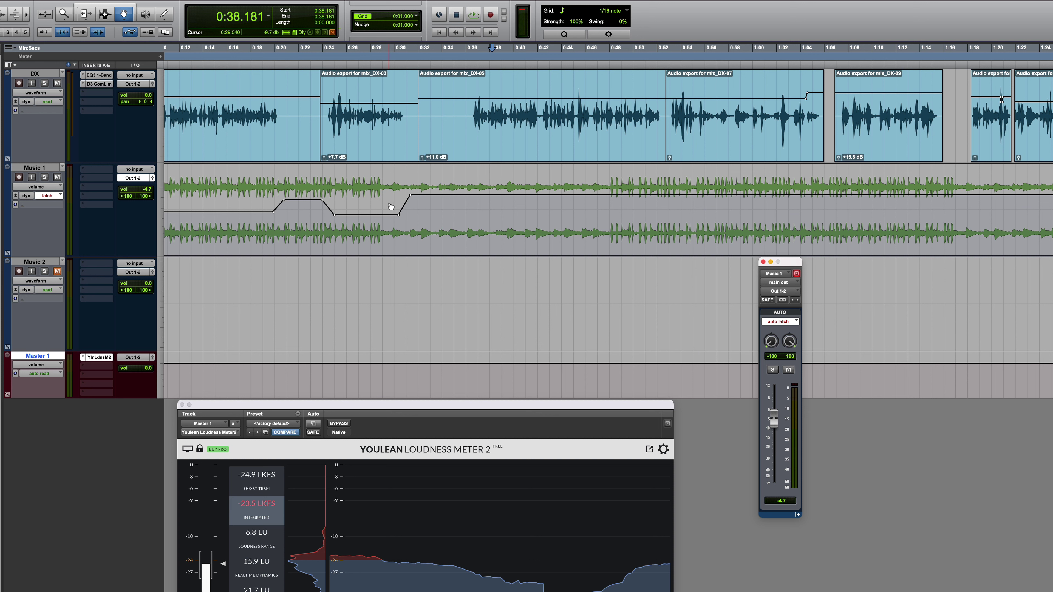
left_click(114, 6)
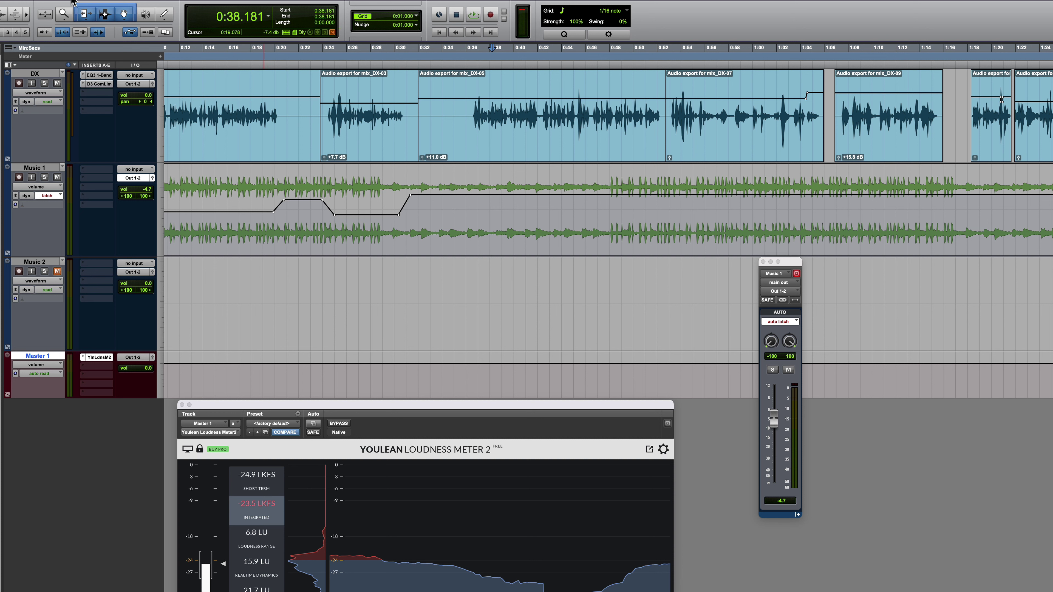
left_click(101, 15)
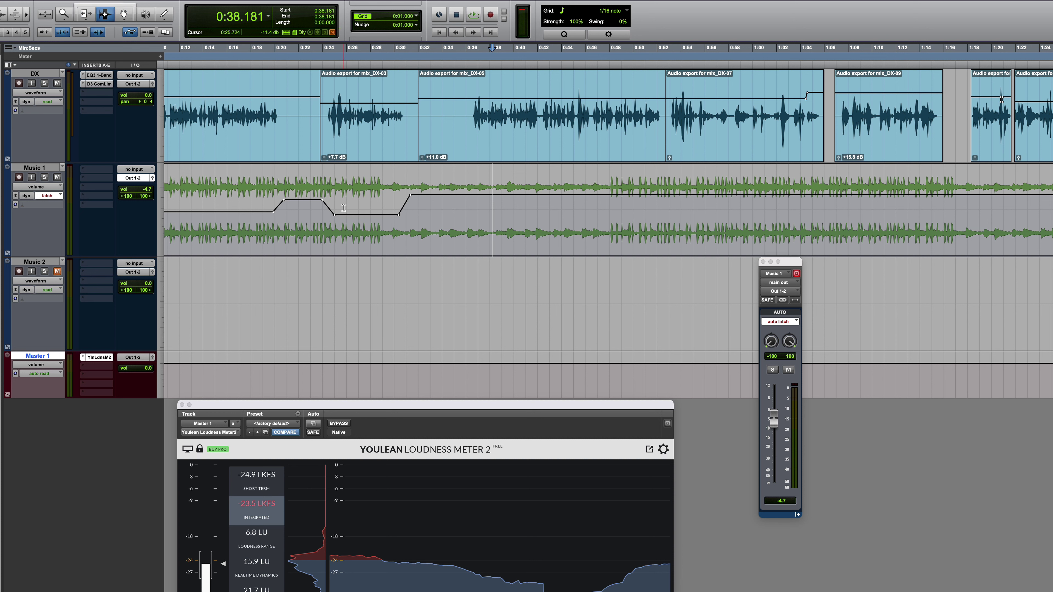
left_click(346, 216)
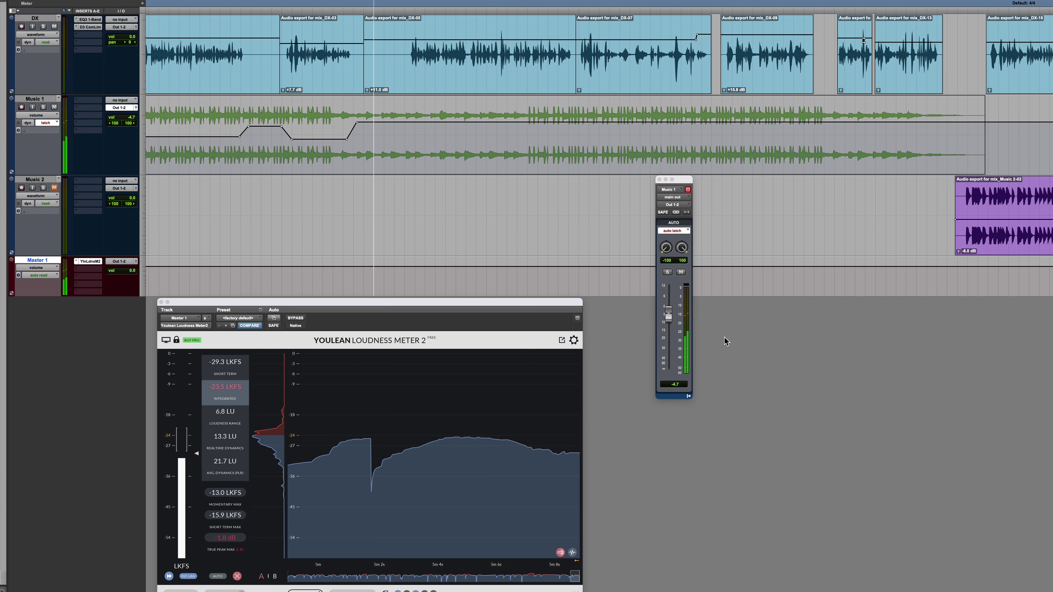
- Play and ride the Music 1 fader in latch, lowering it to about -12.8 dB under clip DX-05 and about -14 dB under DX-07
left_click(672, 317)
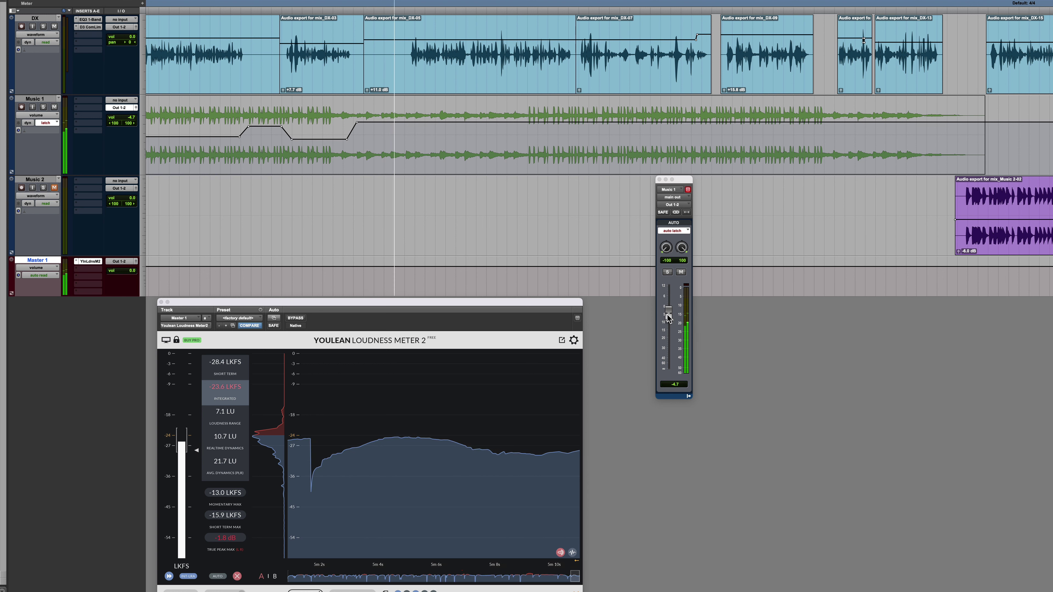
left_click_drag(672, 317, 669, 331)
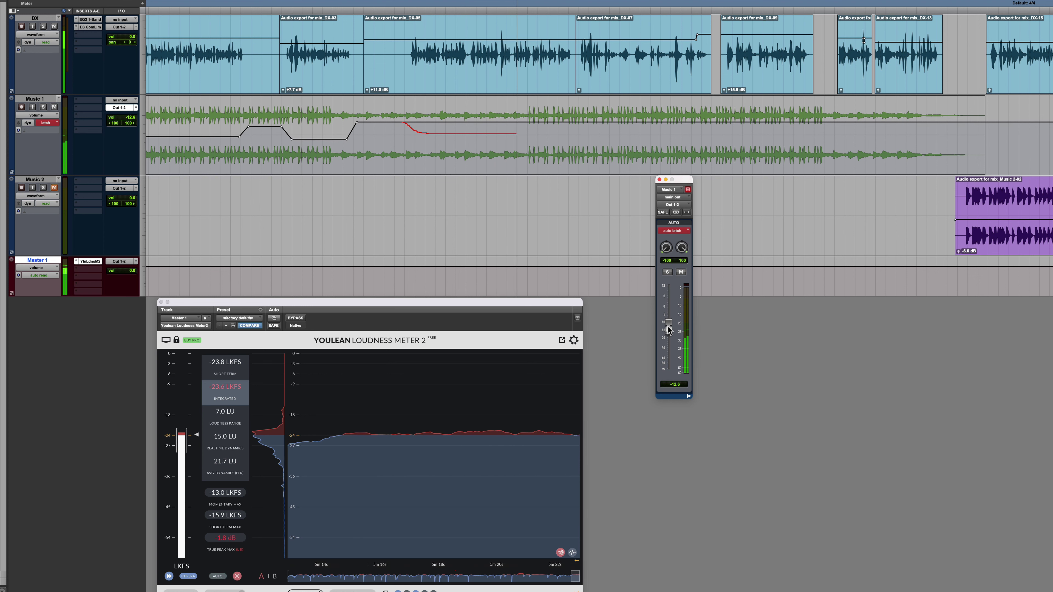
left_click_drag(669, 331, 670, 332)
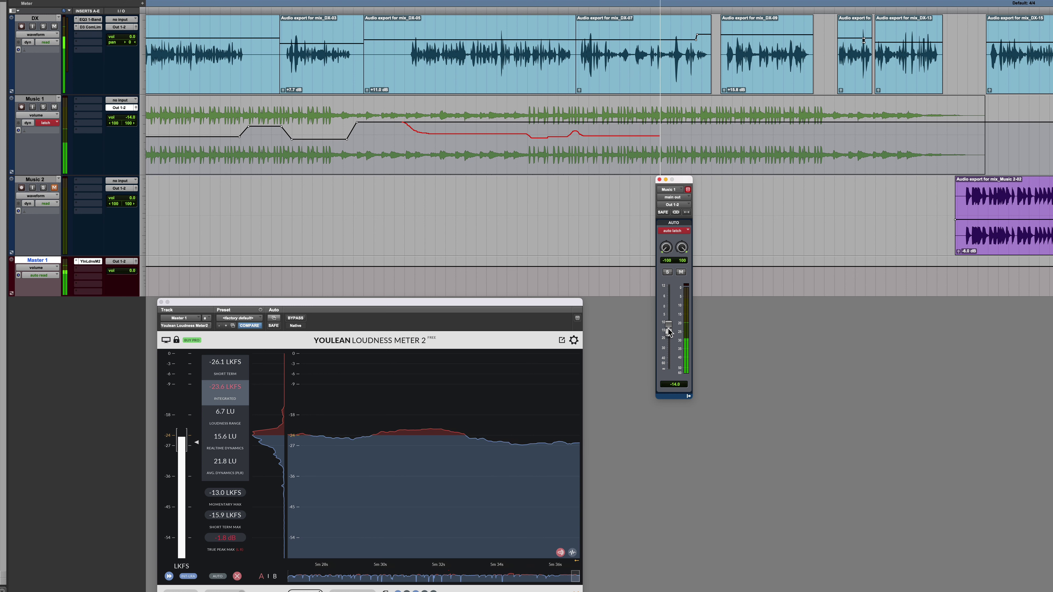
left_click_drag(668, 332, 669, 333)
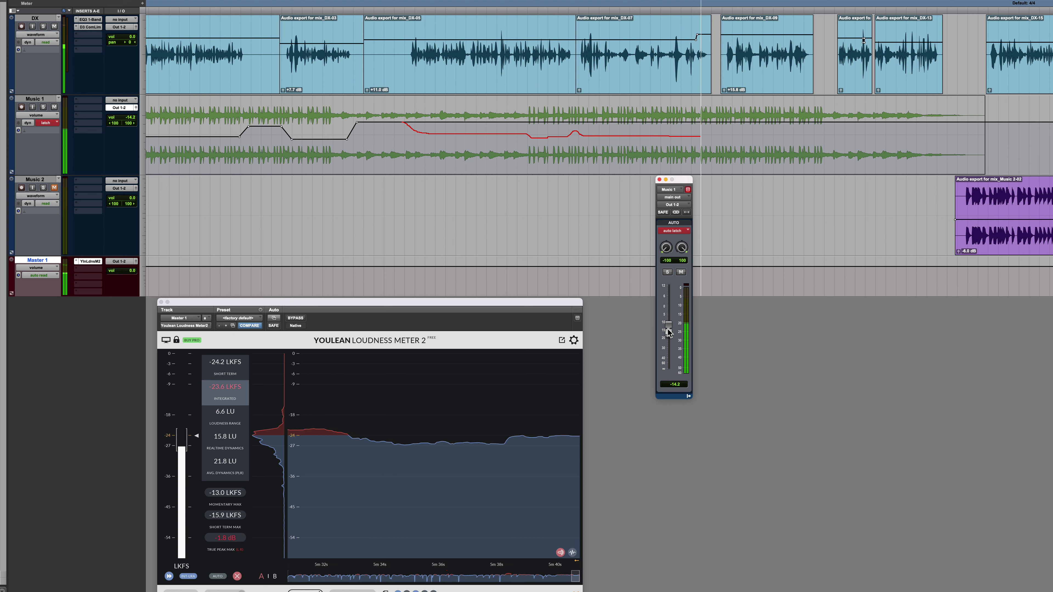
- Continue the Music 1 ride with about -15 dB under DX-09, -12.3 dB under DX-13, and a rise to -0.9 dB at the music's tail
mouse_move(669, 332)
left_mouse_down()
mouse_move(670, 324)
mouse_move(669, 334)
left_mouse_up()
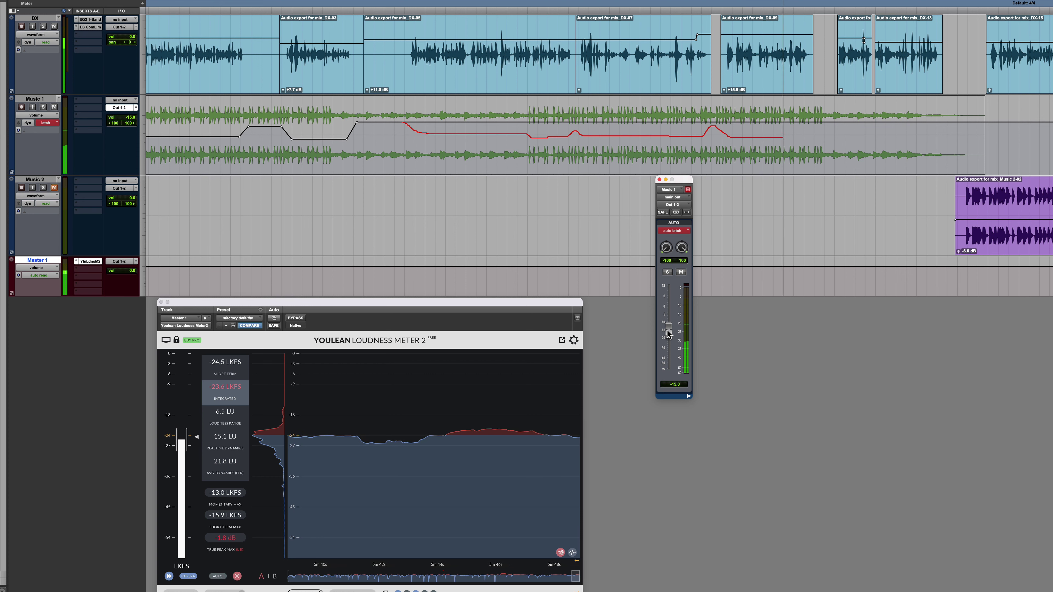
mouse_move(668, 333)
left_mouse_down()
mouse_move(671, 316)
mouse_move(670, 330)
left_mouse_up()
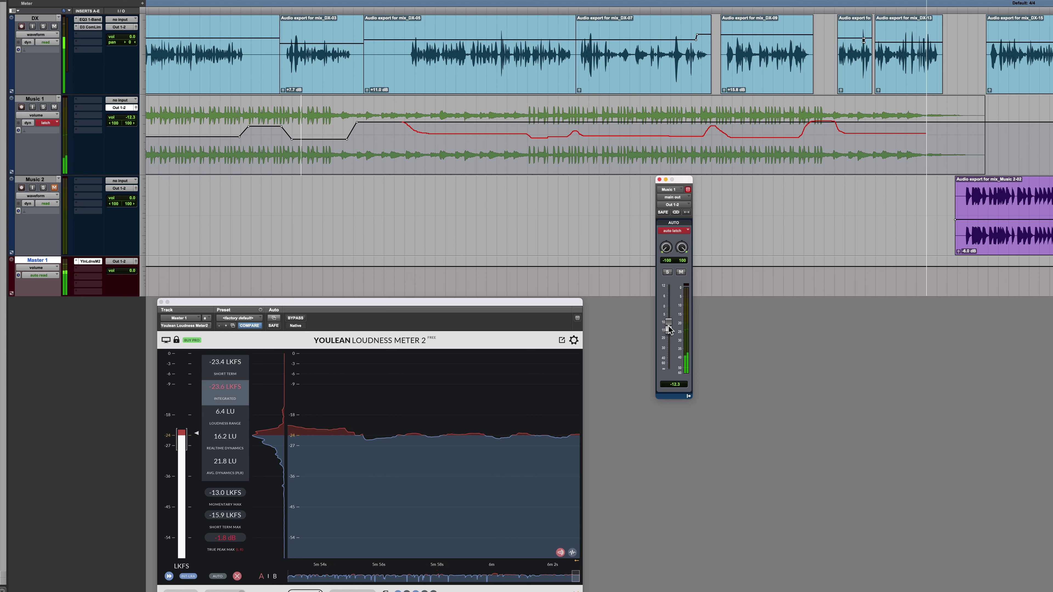
left_click_drag(669, 330, 674, 311)
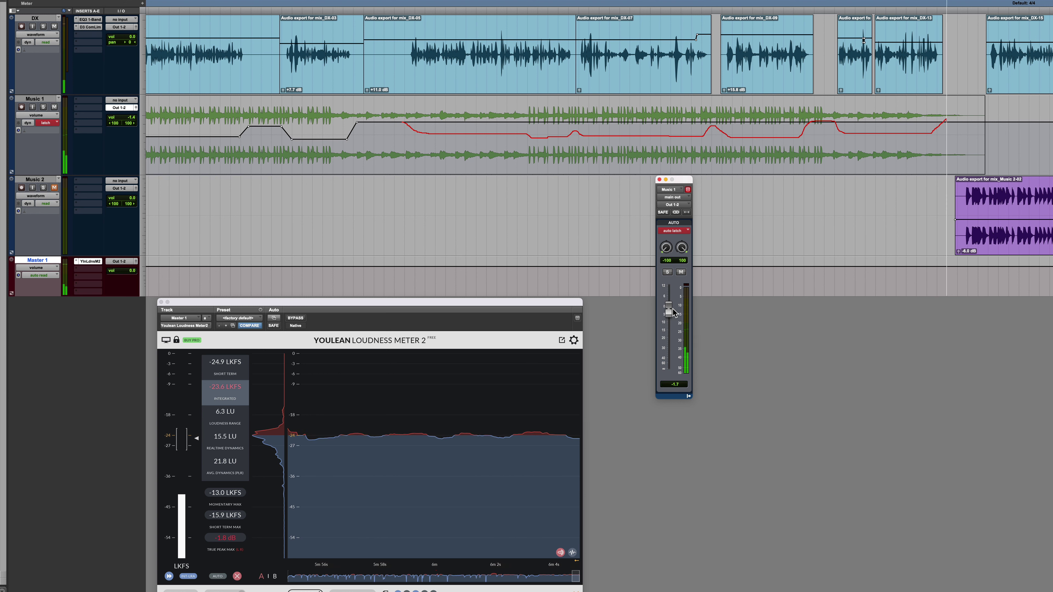
key("space")
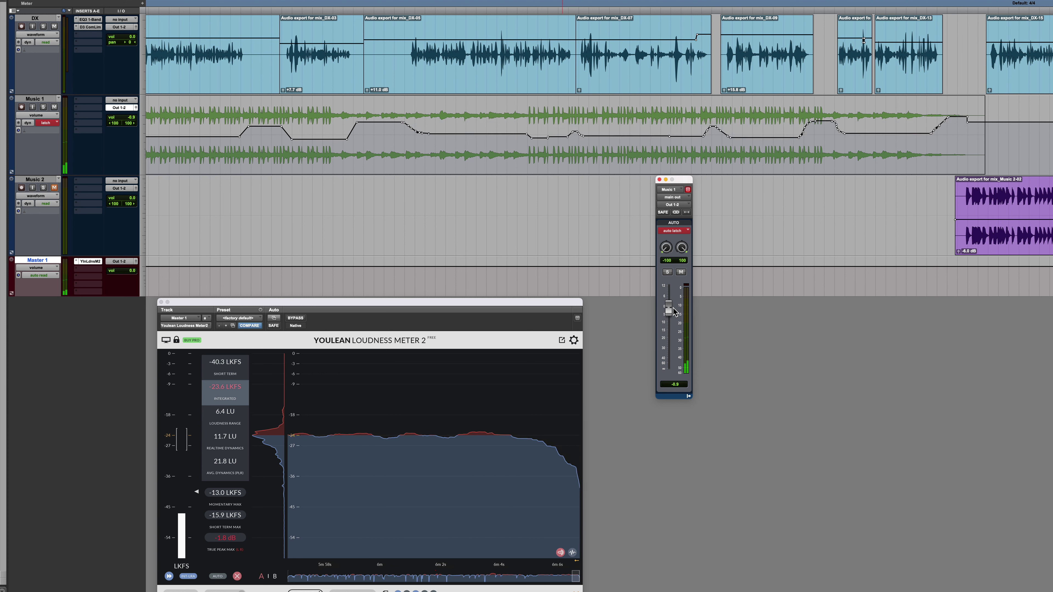
- Delete the volume breakpoints at the tail of the first Music 1 clip, where the latch ride ended
scroll(935, 153, "right", 5)
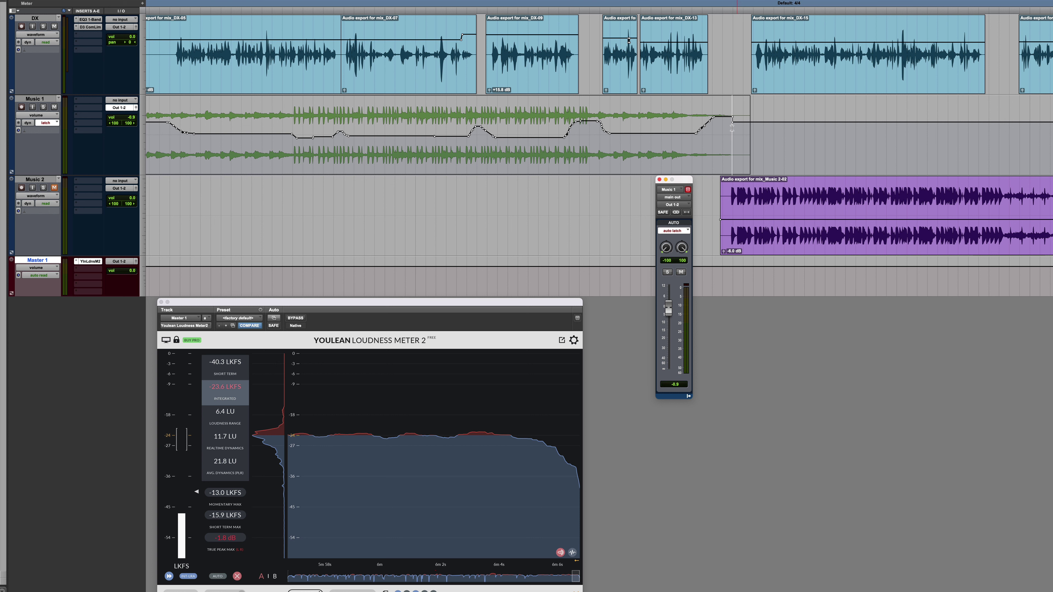
left_click_drag(727, 130, 749, 131)
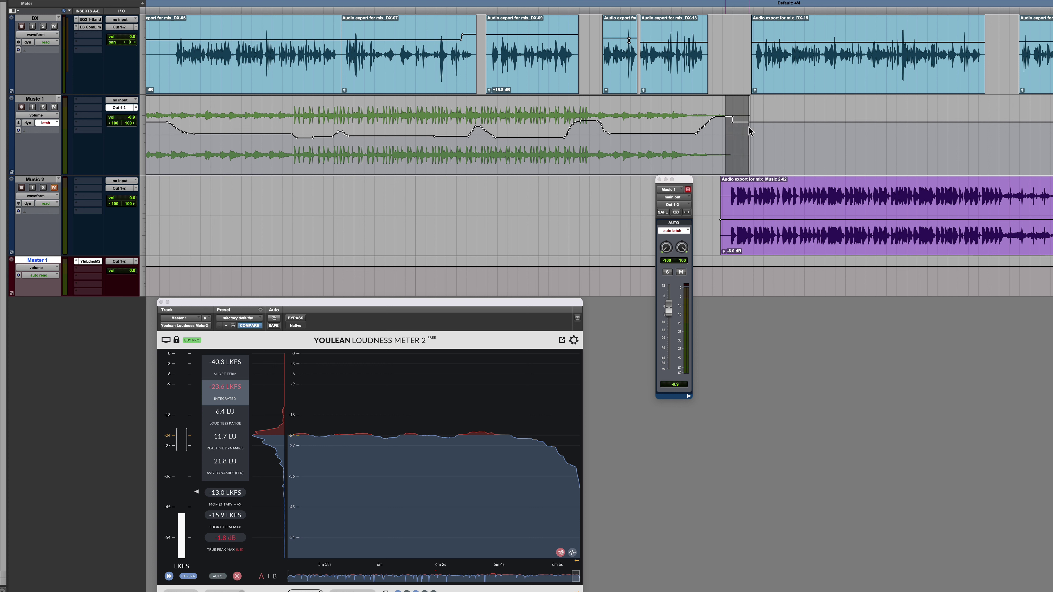
key("Delete")
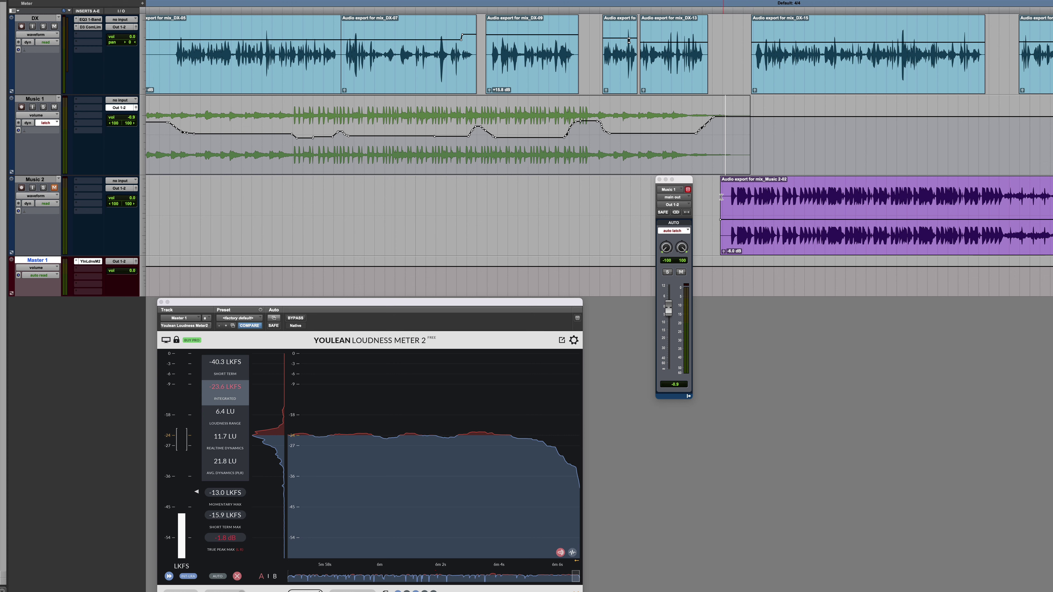
- Select the Music 2 clips in the full session view, and place the edit cursor at the start of the first one, at 1:29.770
key("super+bracketleft")
key("super+bracketleft")
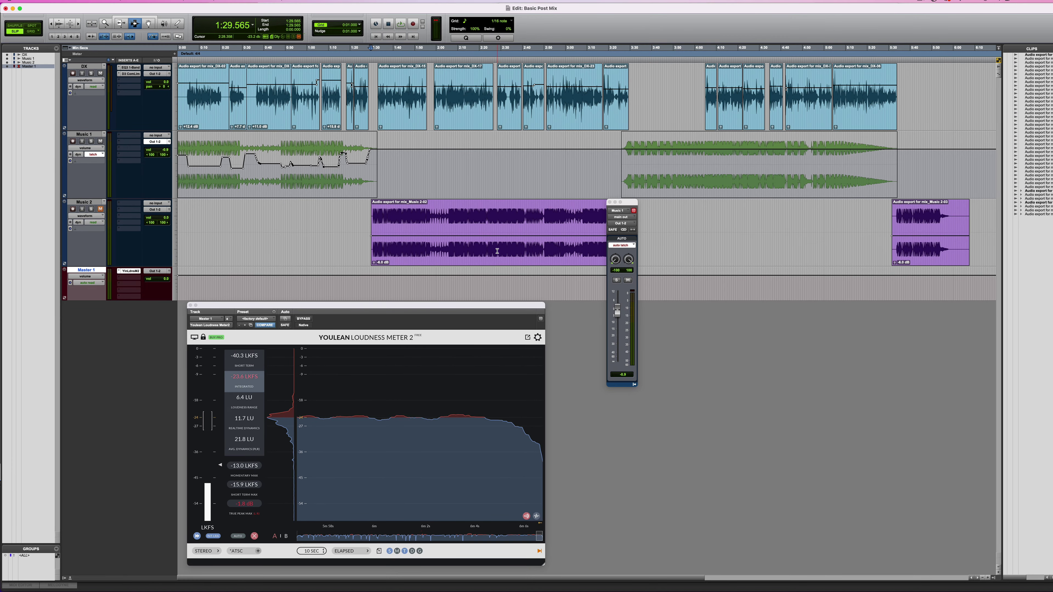
double_click(514, 249)
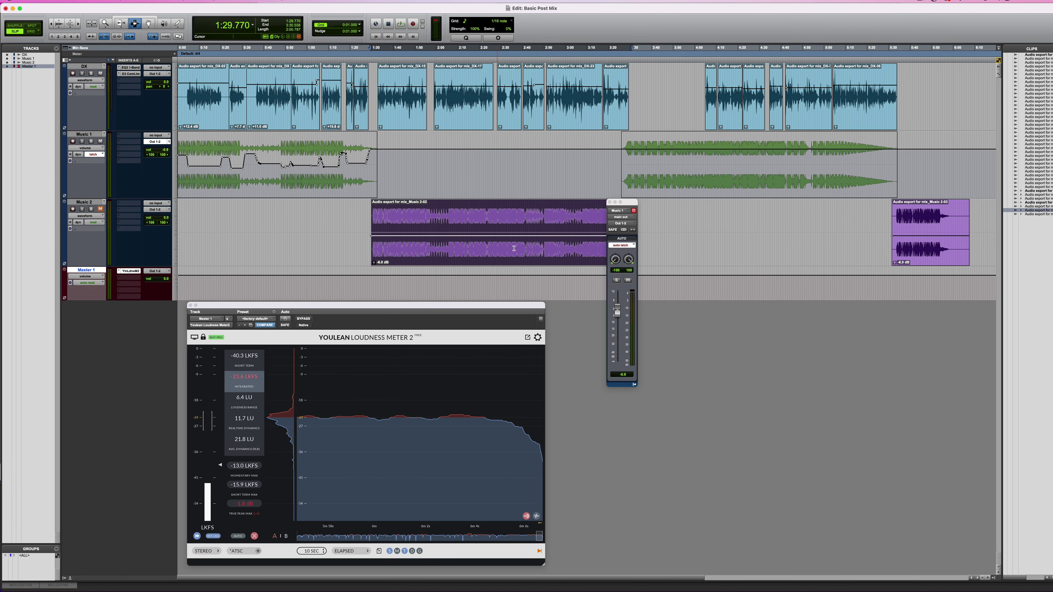
left_click(956, 219, "shift")
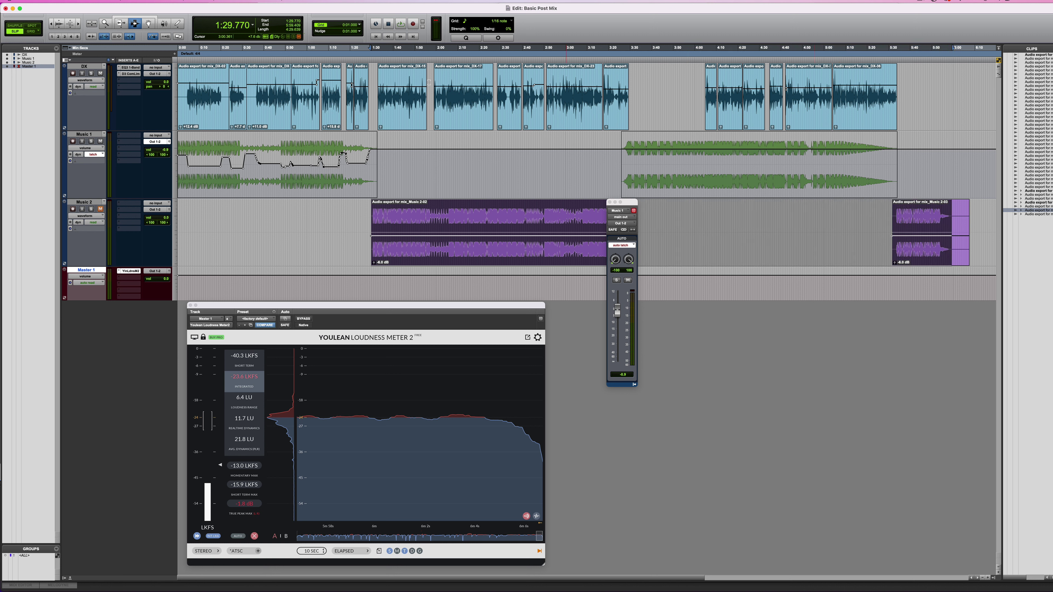
left_click(371, 215)
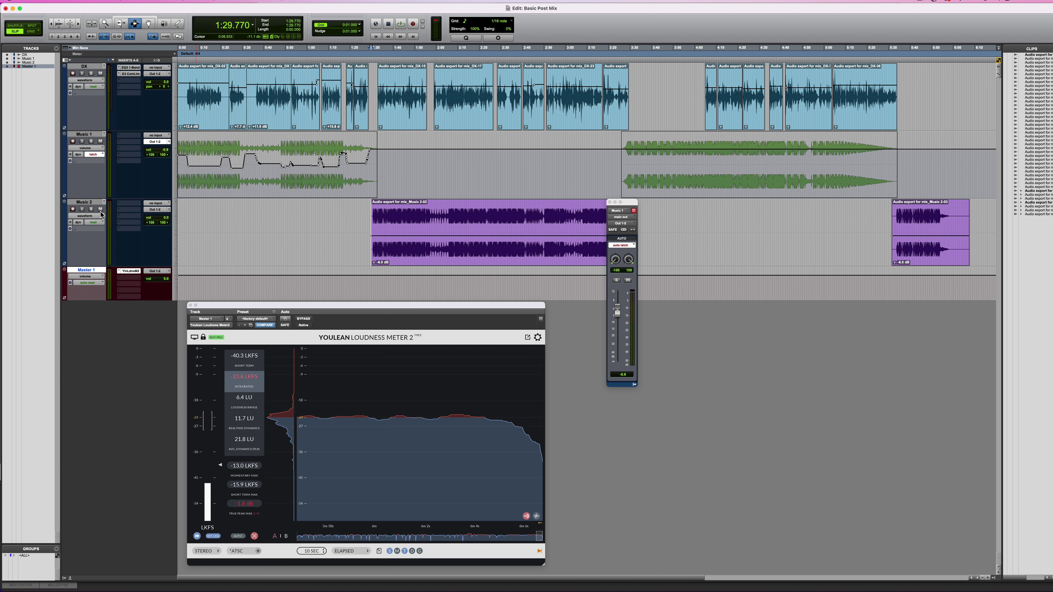
- Display Music 2's volume automation, show its output fader window, and set its automation mode to latch
left_click(93, 216)
left_click(85, 224)
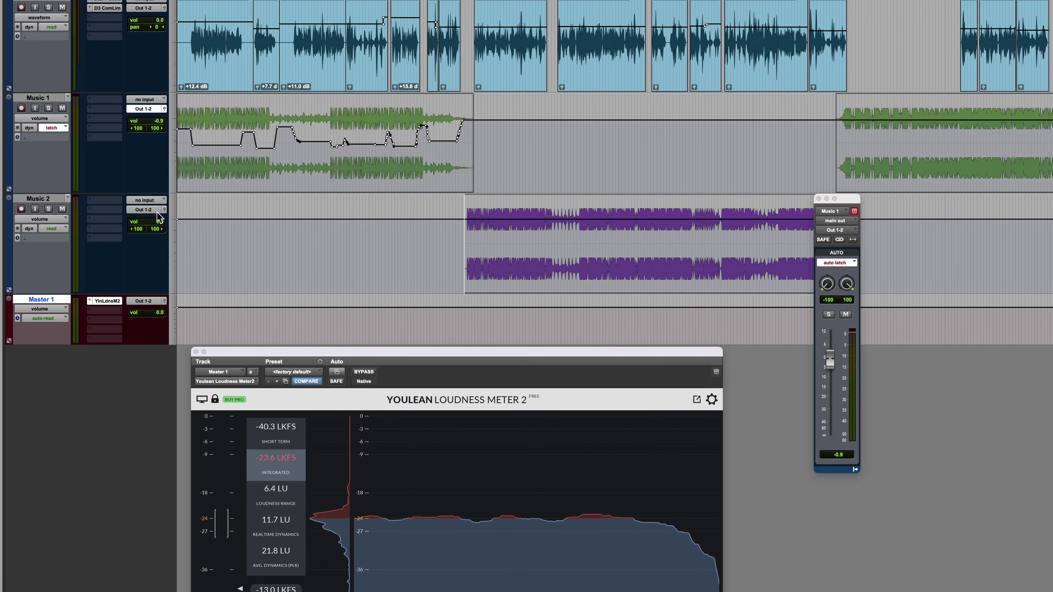
left_click(169, 210)
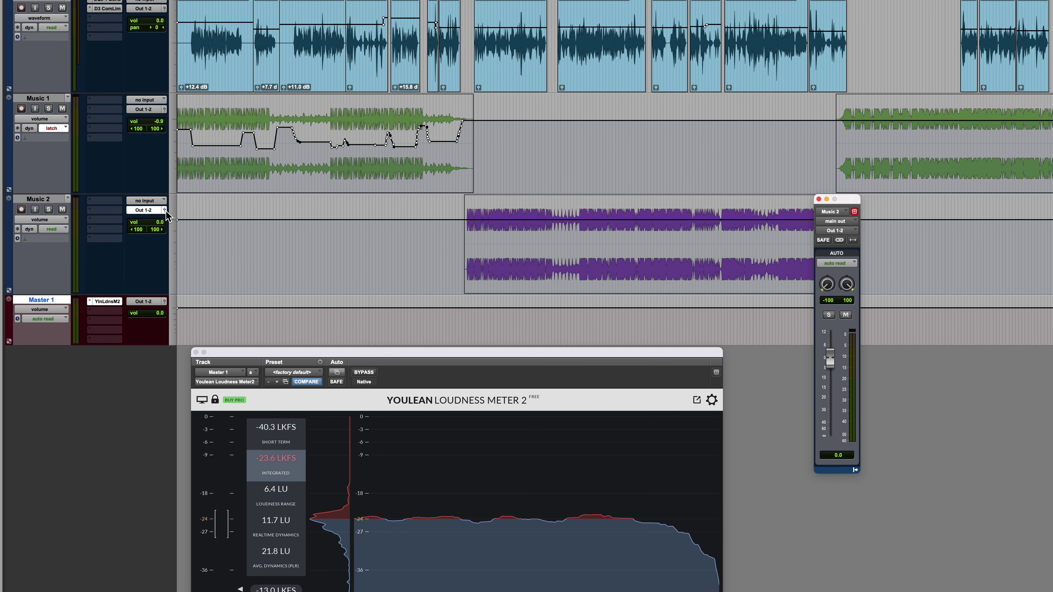
left_click(854, 264)
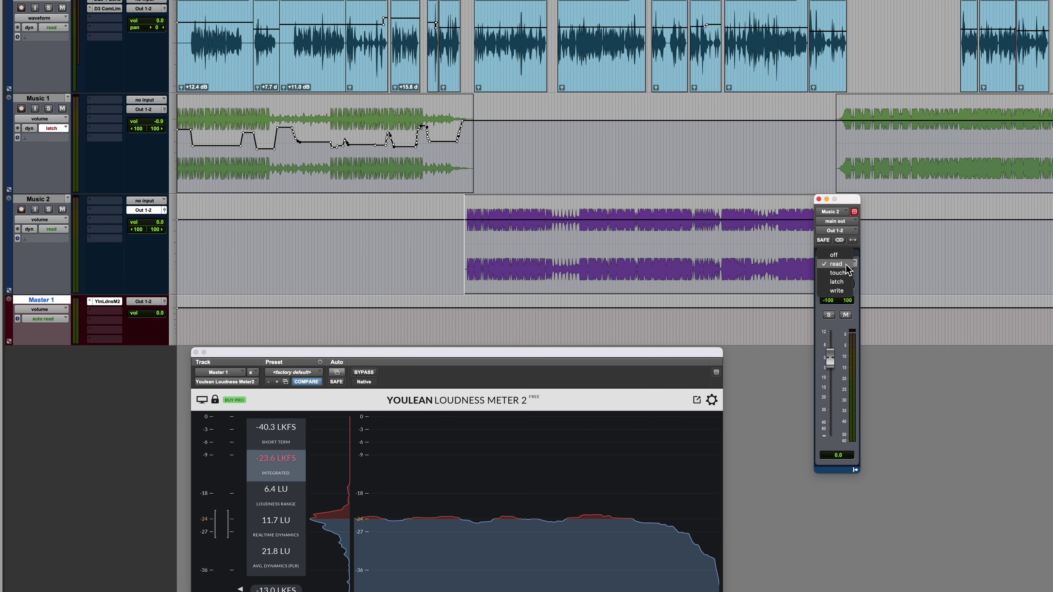
left_click(836, 282)
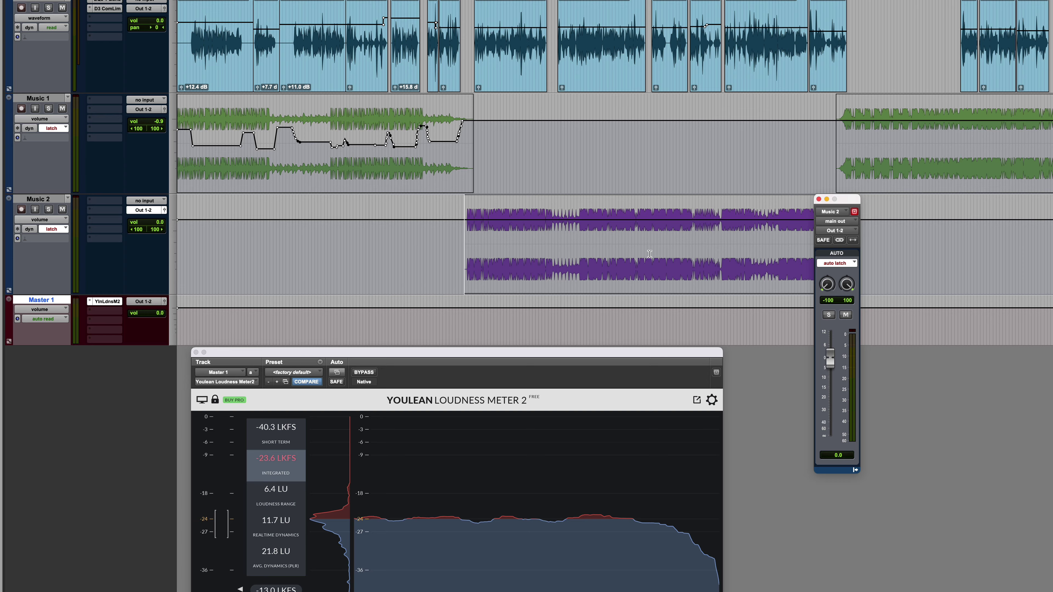
- Move the Music 2 fader window clear of the tracks and lower the Music 2 volume to -5.9 dB
key("super+]")
key("super+]")
key("super+]")
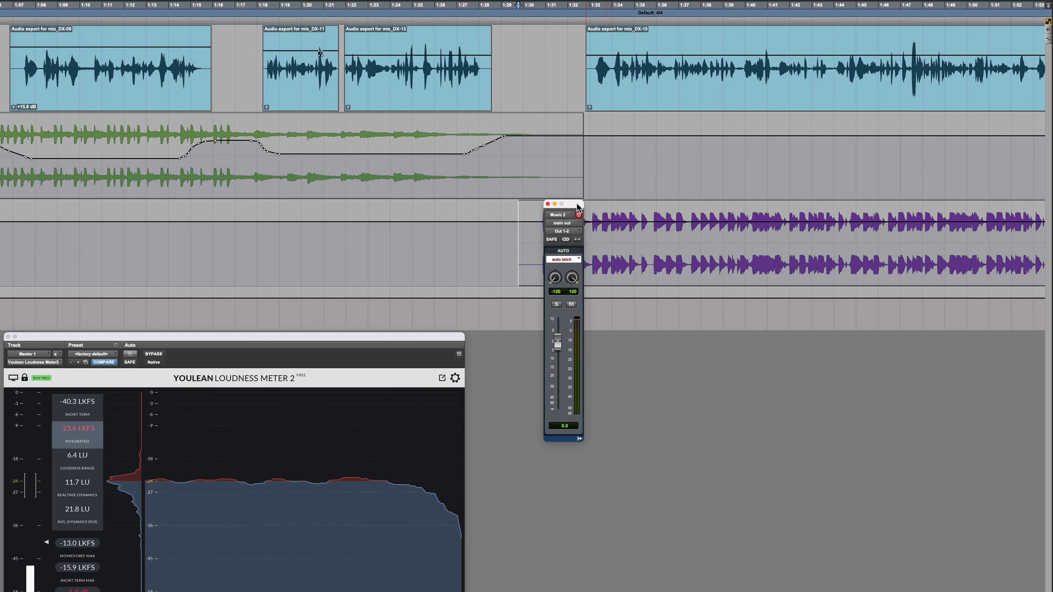
left_click_drag(578, 207, 572, 297)
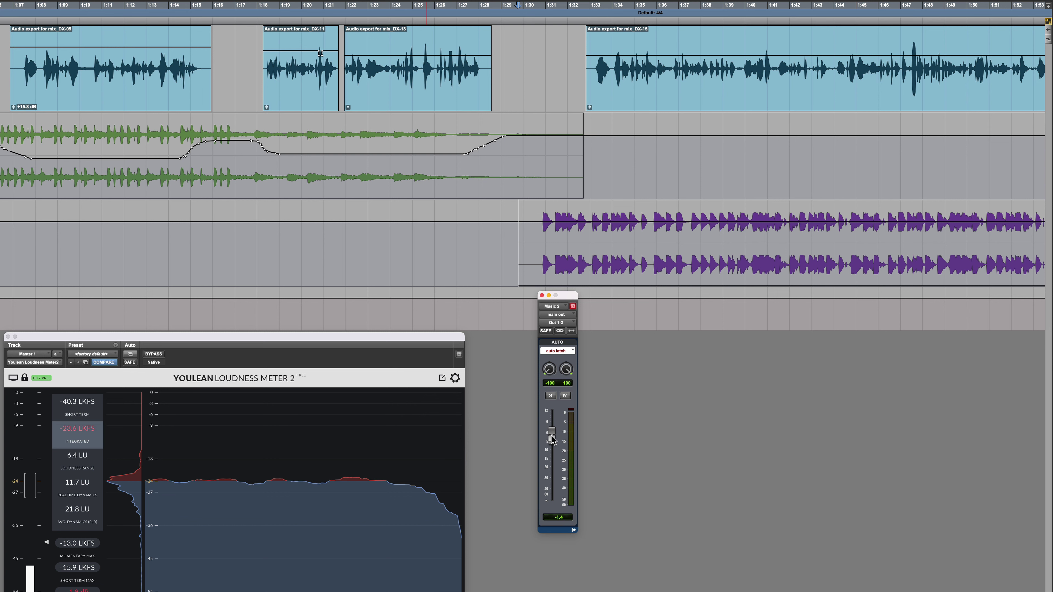
left_click_drag(552, 439, 552, 443)
- Set the Edit window scrolling to Continuous
scroll(378, 239, "right", 10)
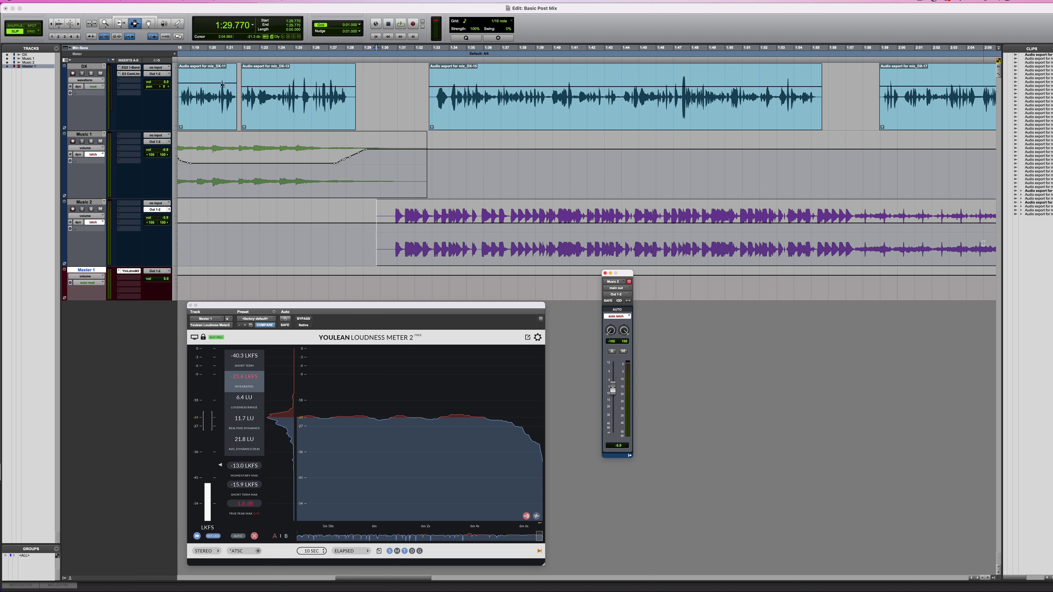
scroll(983, 243, "right", 5)
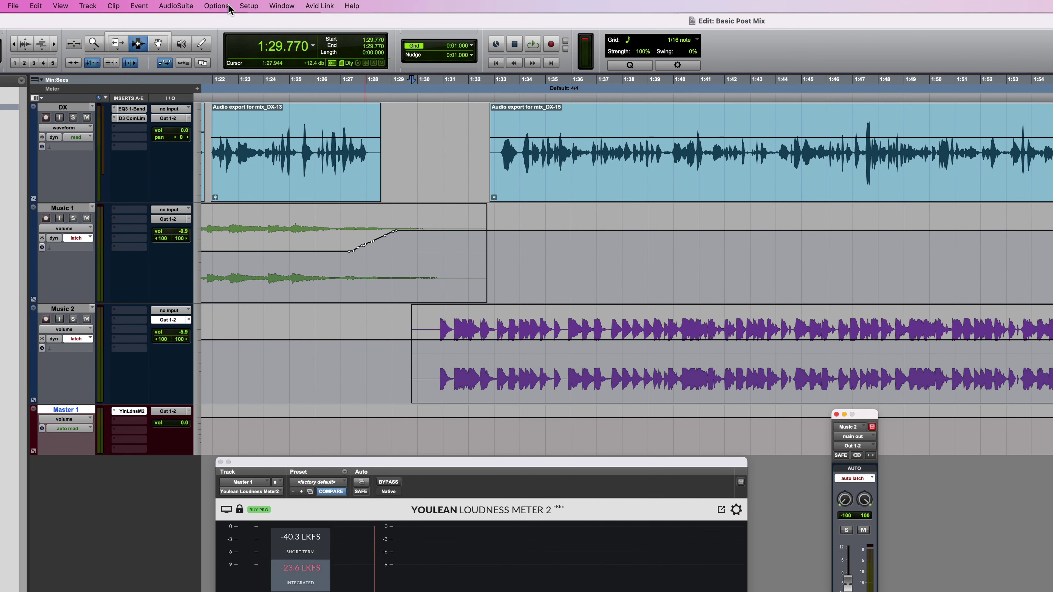
left_click(217, 6)
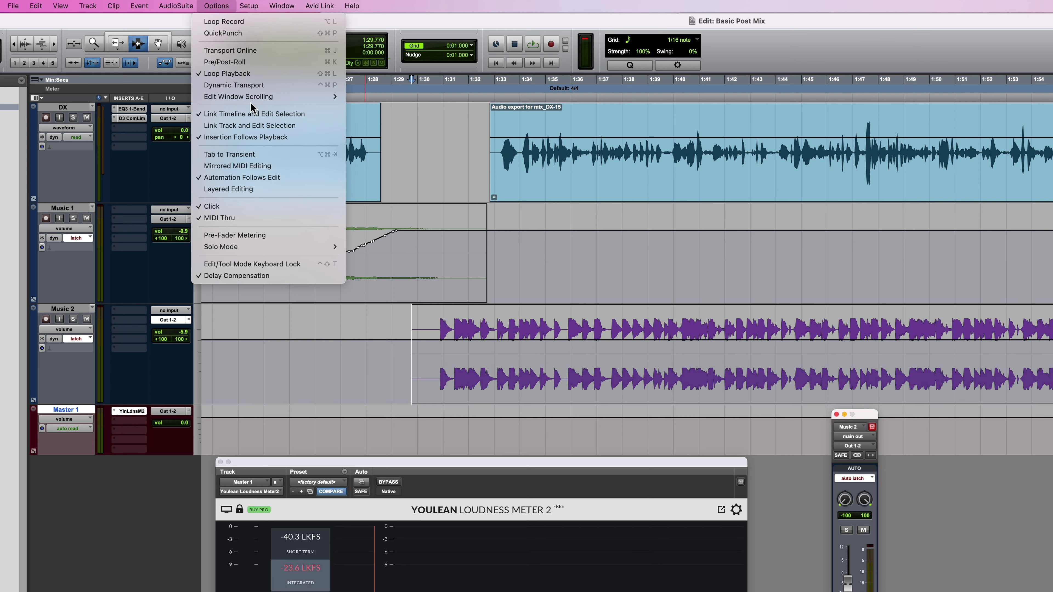
mouse_move(251, 99)
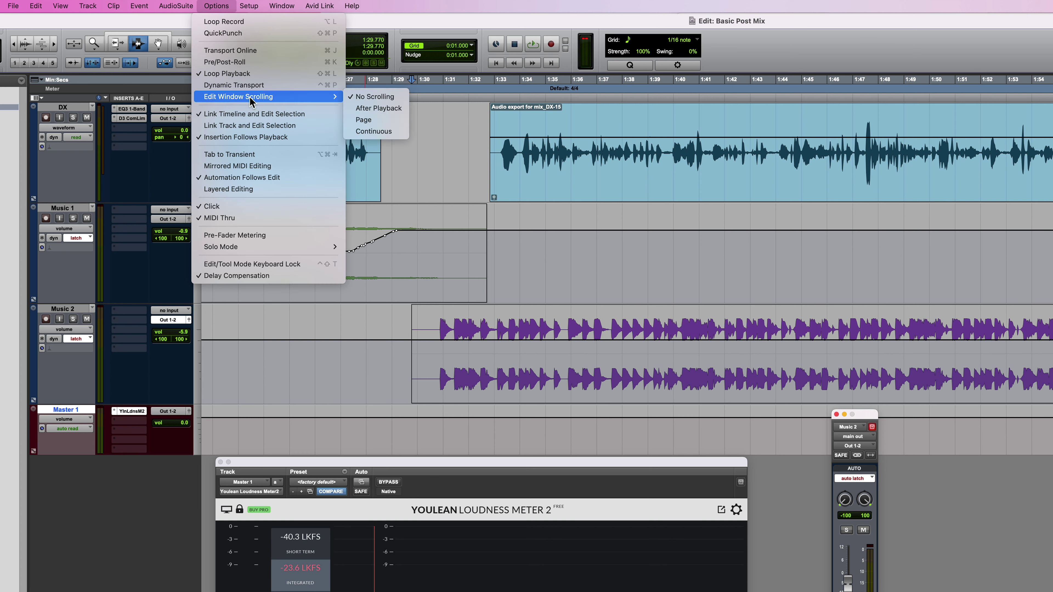
left_click(385, 132)
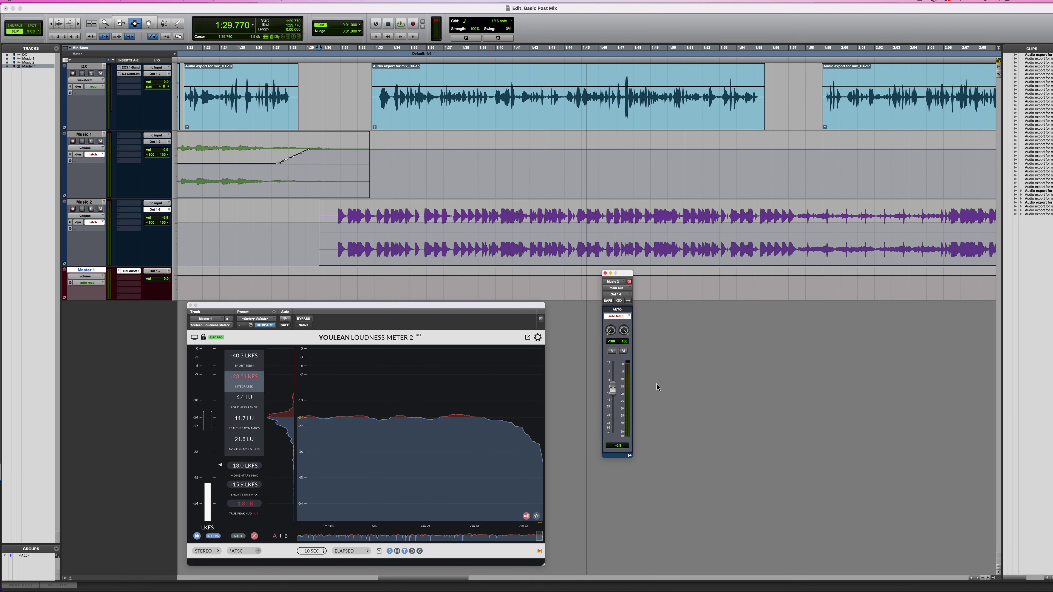
- Play from 1:29.770 and ride the Music 2 fader in latch, dipping to about -16 to -17.7 dB under clip DX-15 and raising it between dialogue passages
key("space")
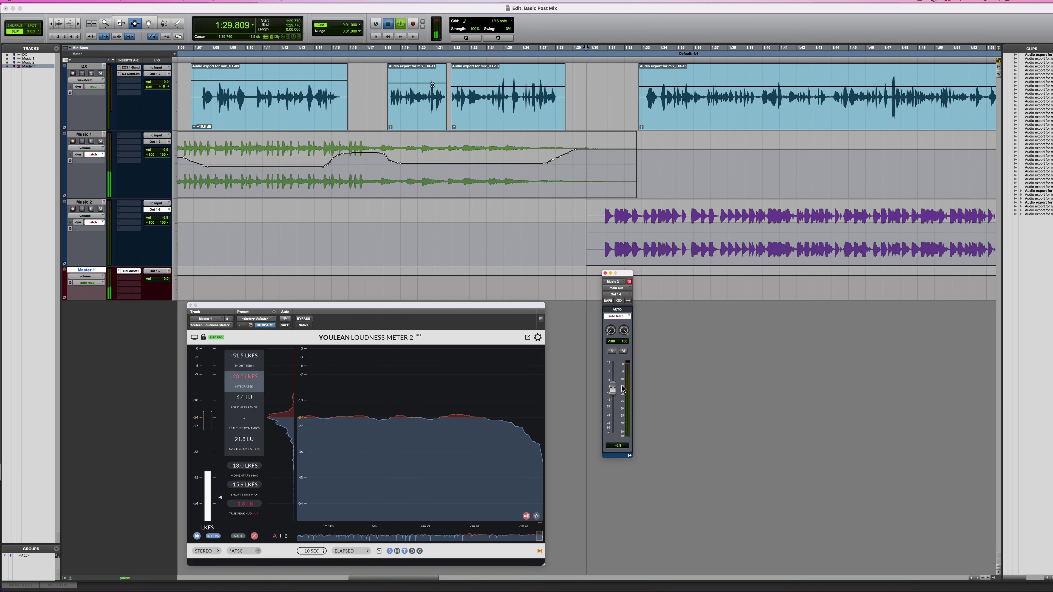
left_click_drag(614, 390, 611, 404)
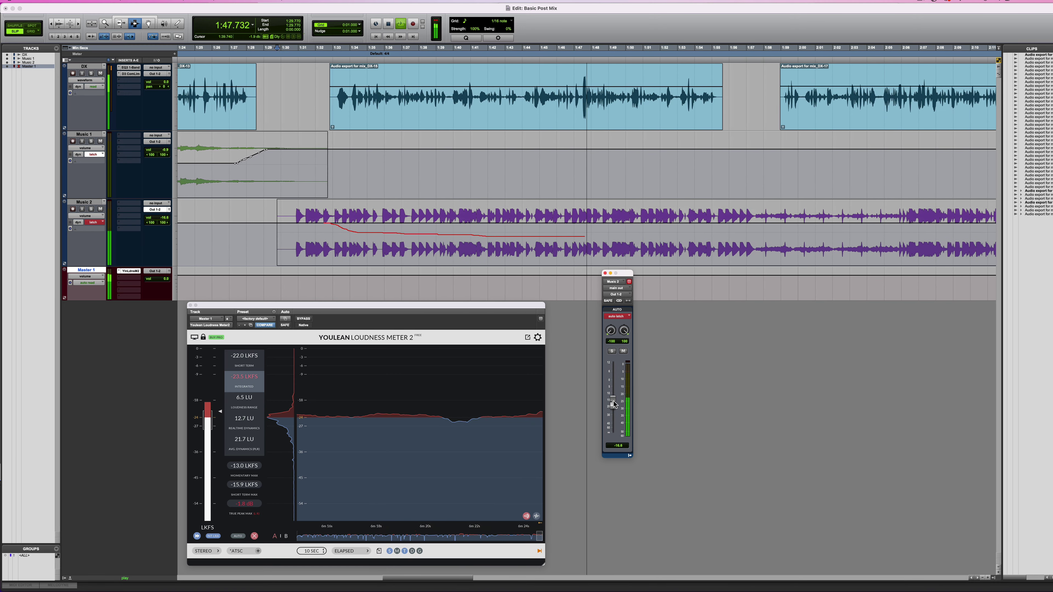
left_click_drag(614, 404, 614, 405)
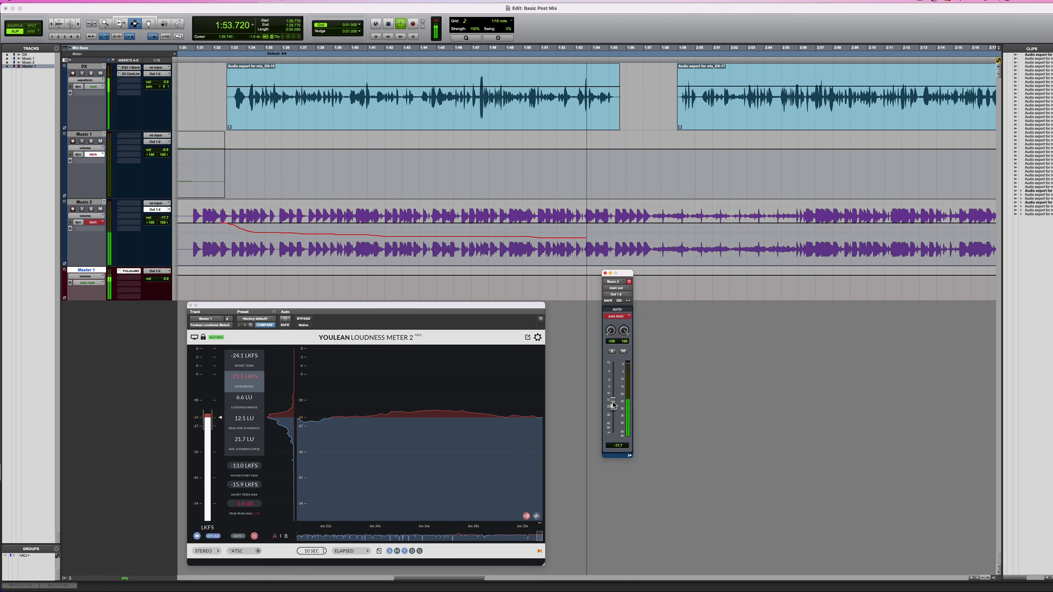
left_click_drag(614, 398, 613, 401)
key("space")
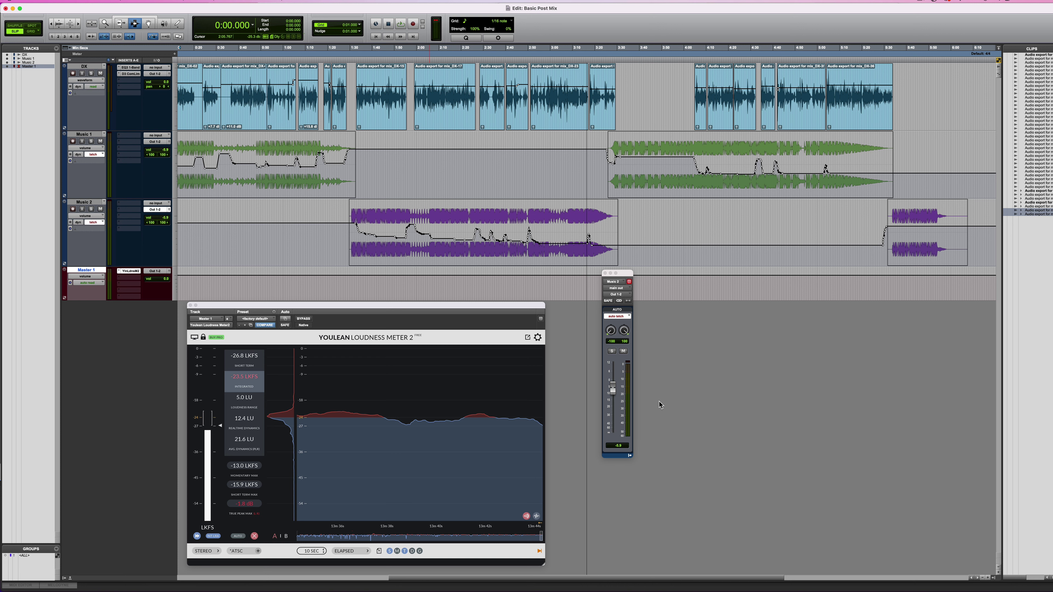
- Return to the session start and set the Edit window scrolling to No Scrolling
key("Return")
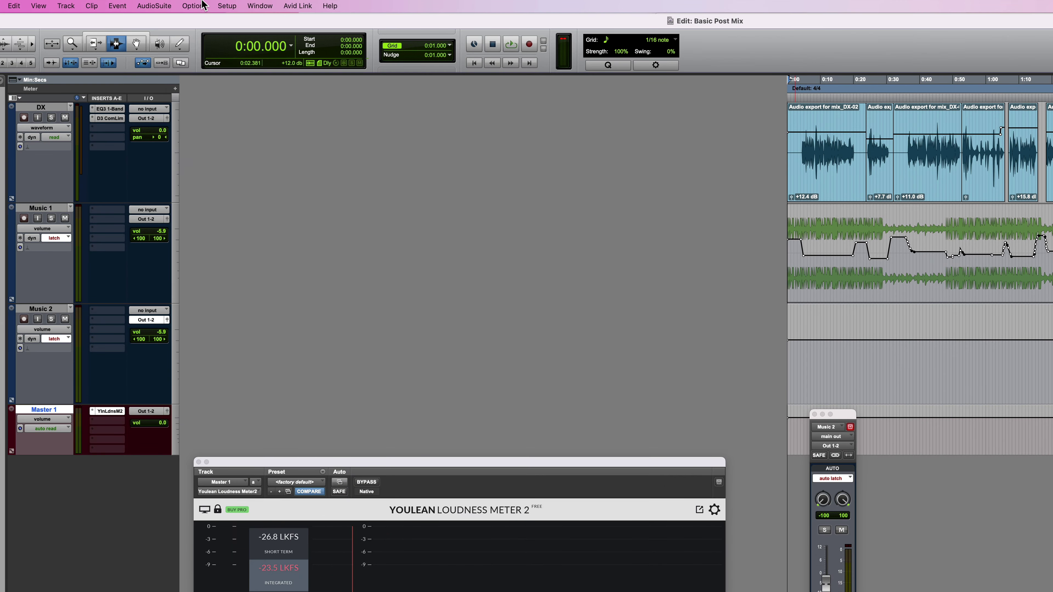
left_click(188, 2)
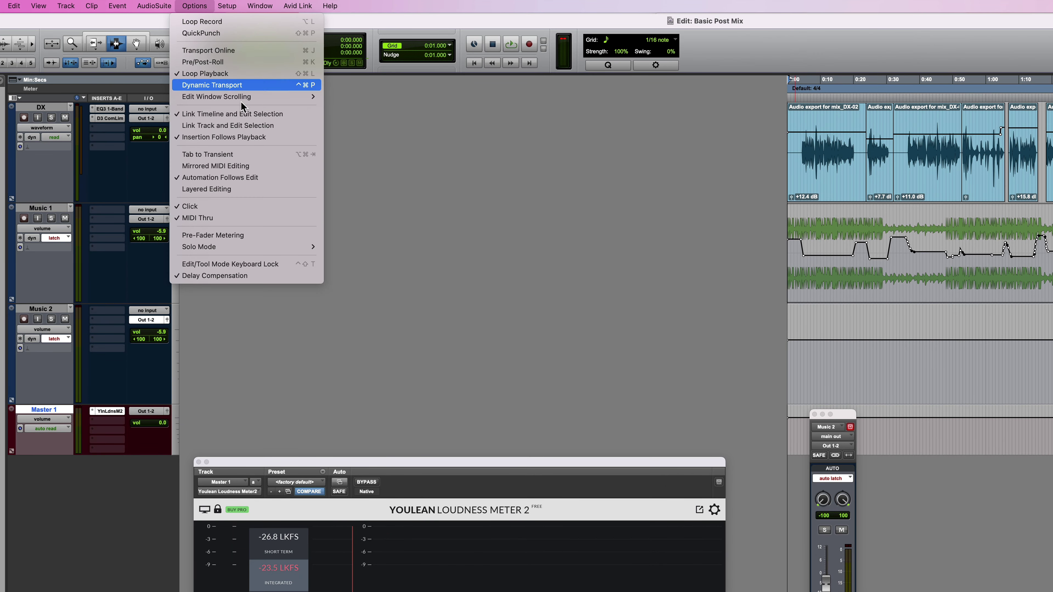
mouse_move(249, 97)
left_click(344, 97)
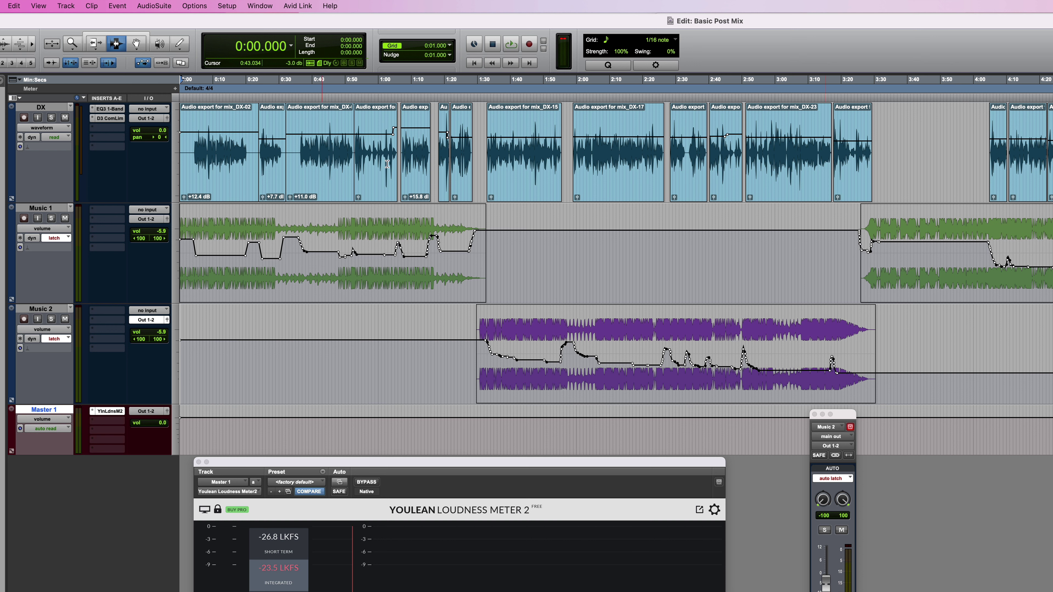
- Create a new mono audio track directly below the DX track
left_click(40, 107)
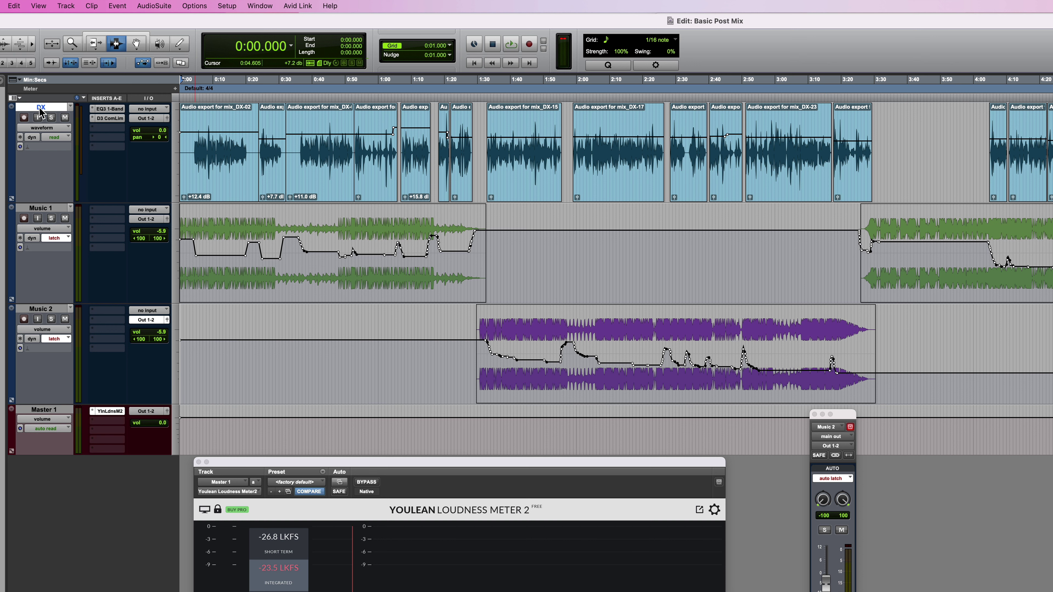
key("super+shift+n")
key("Return")
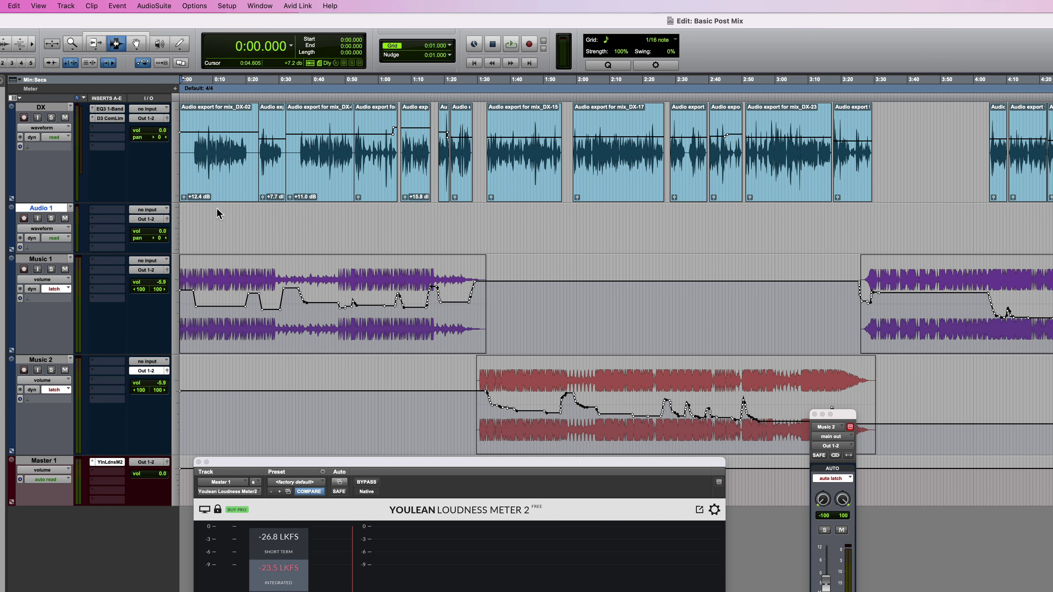
- Increase the new audio track's height to match the DX track and rename it DX 2
left_click(175, 225)
left_click(172, 233)
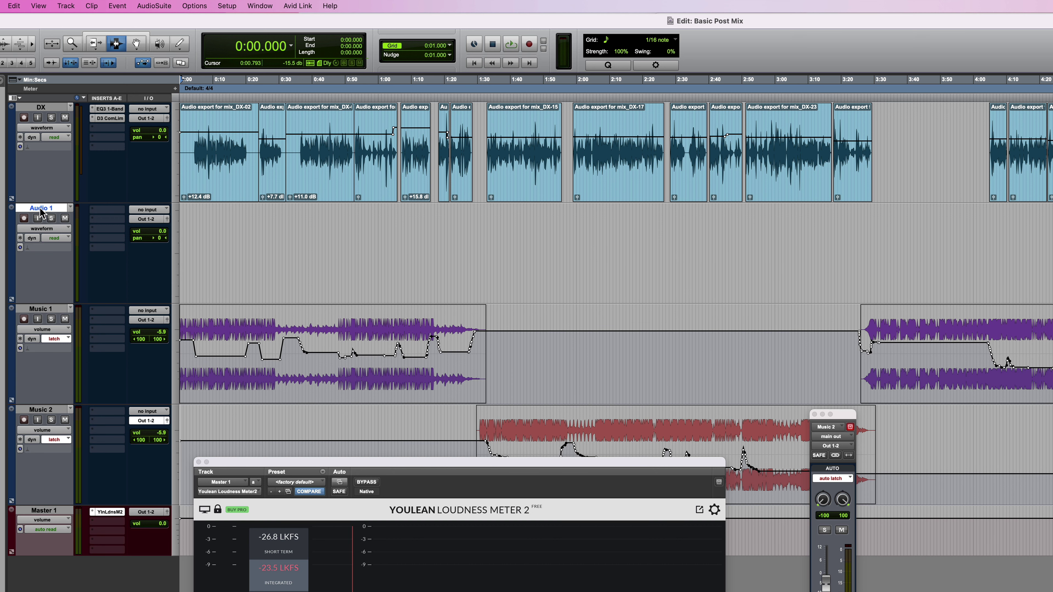
double_click(40, 208)
type("DX 2")
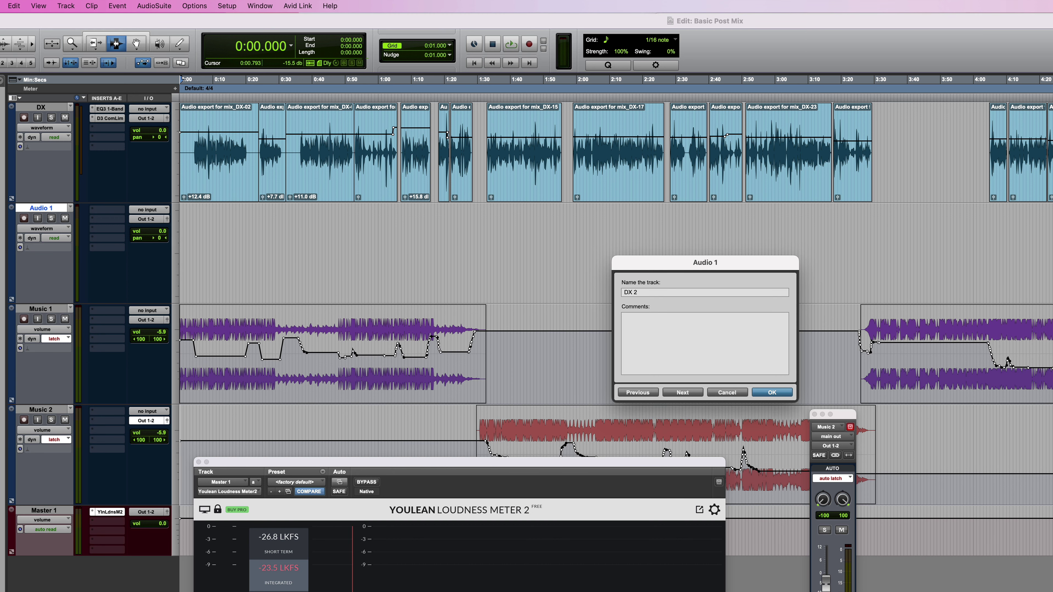
key("Return")
- Move six dialogue clips from DX down to DX 2 at the same times: those at 0:23, 1:07, DX-17, DX-23, 4:10 and 4:42
left_click(136, 43)
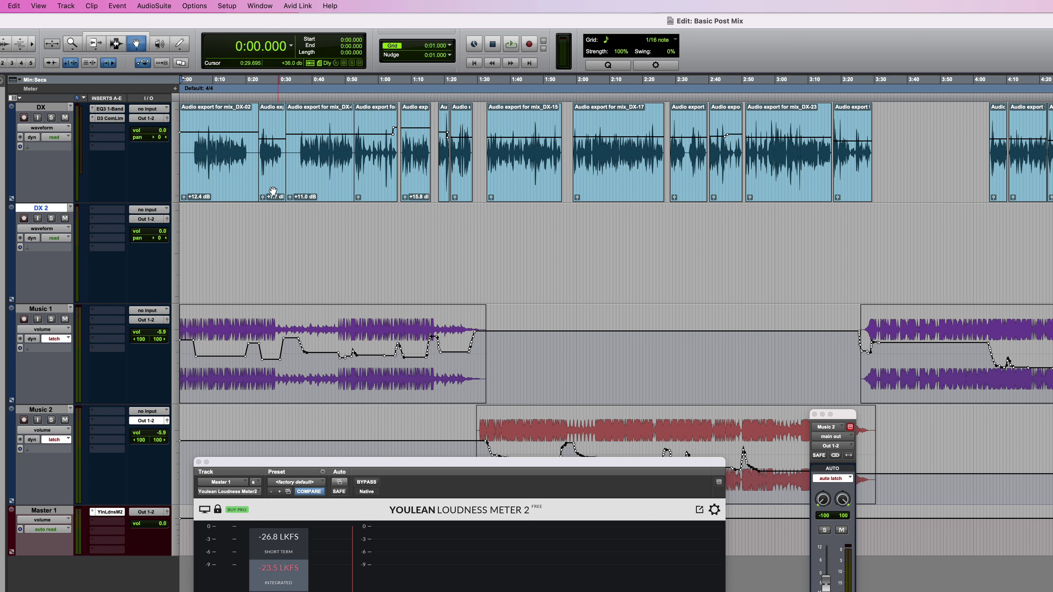
left_click(271, 190)
left_click_drag(271, 204, 274, 230)
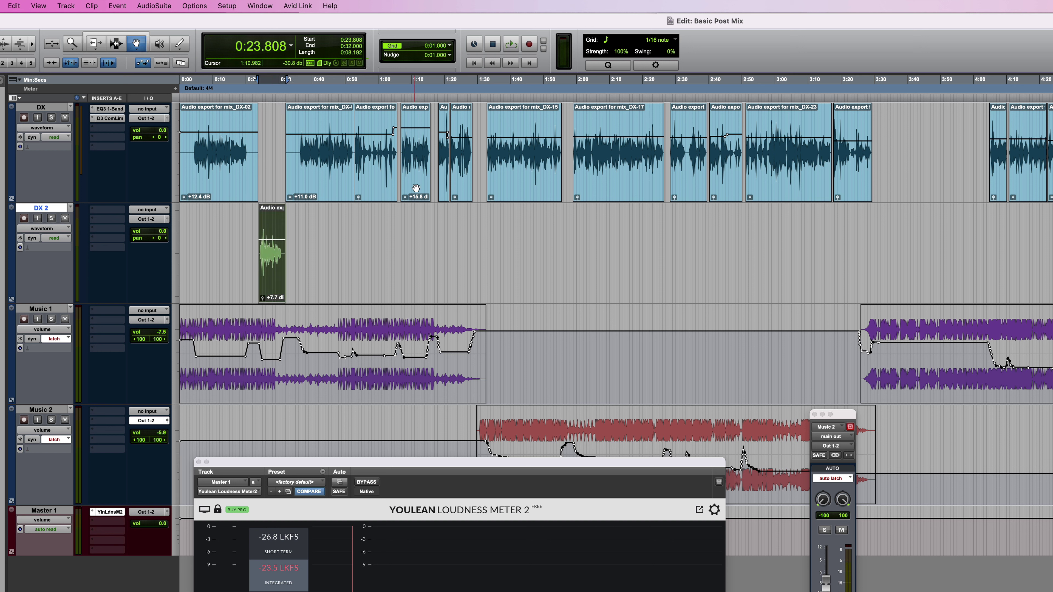
left_click_drag(414, 188, 408, 239)
left_click_drag(611, 197, 611, 245)
left_click_drag(777, 197, 775, 249)
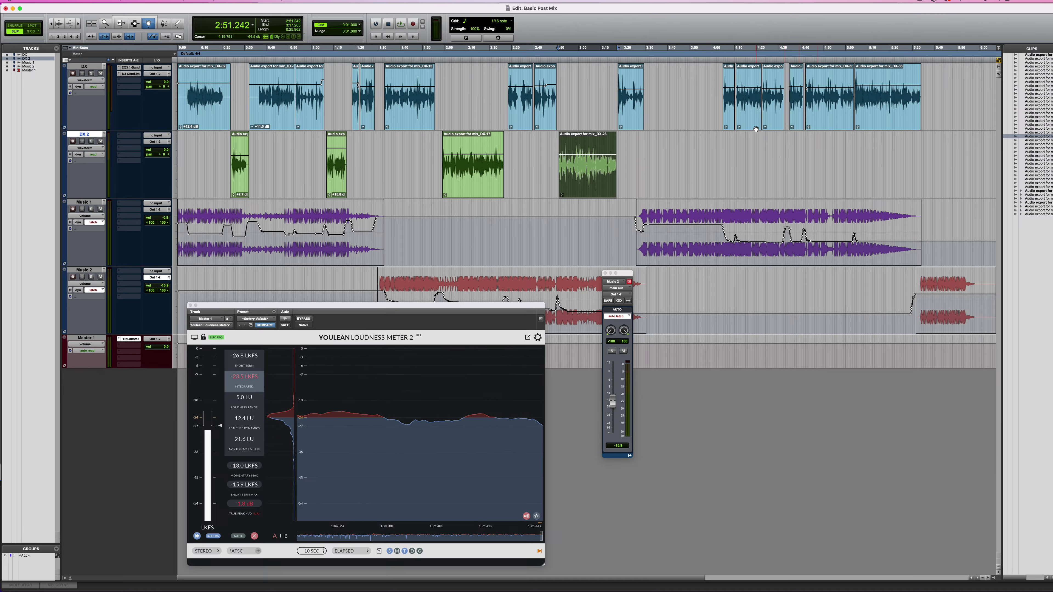
left_click_drag(961, 175, 962, 268)
left_click(835, 125)
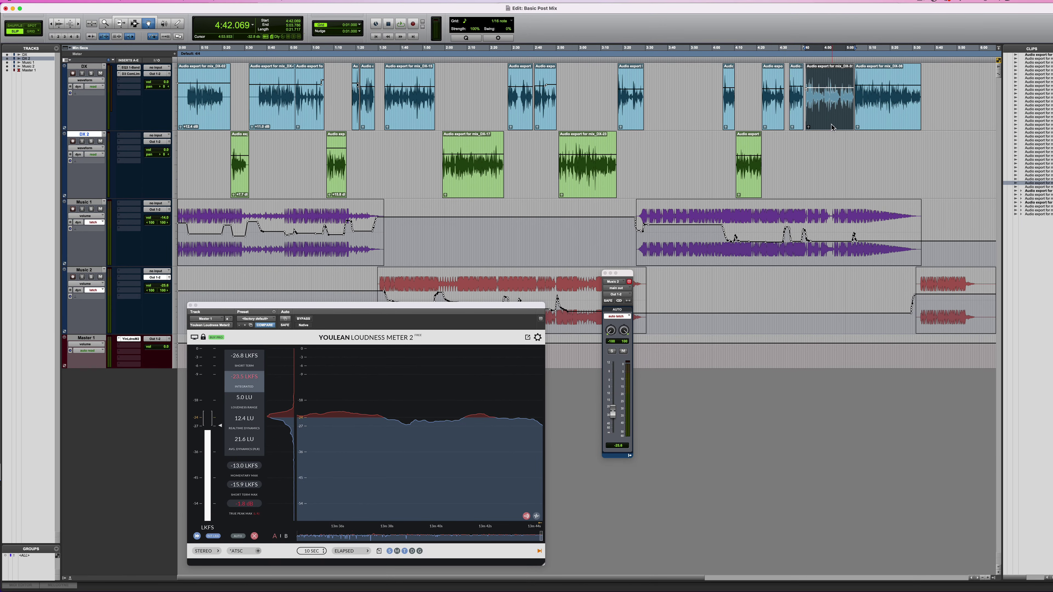
left_click_drag(832, 127, 832, 195)
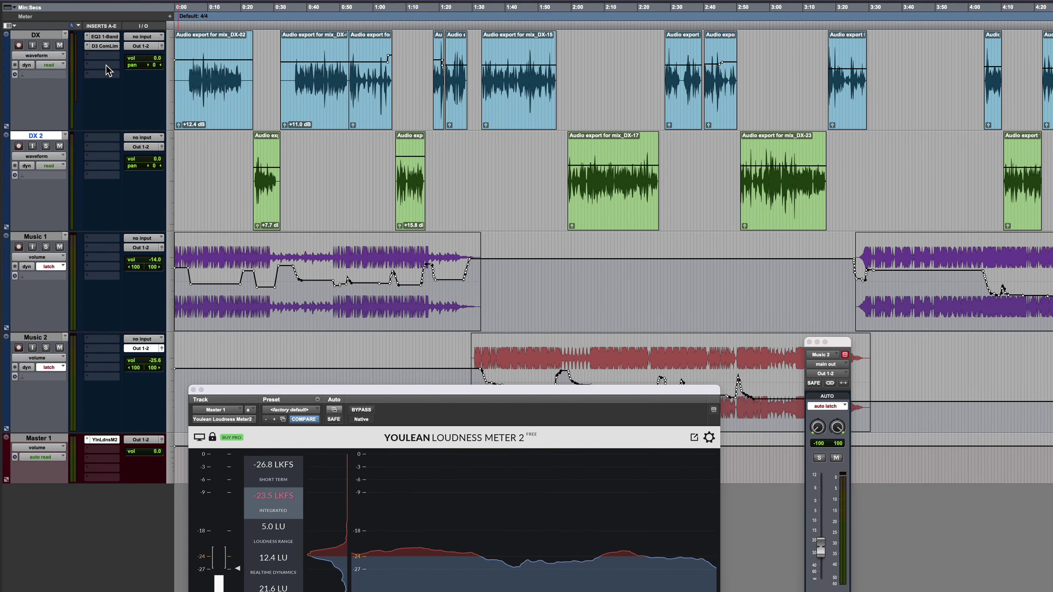
- Copy the EQ3 1-Band and D3 ComLim inserts from the DX track to the matching insert slots on DX 2
left_click(130, 87)
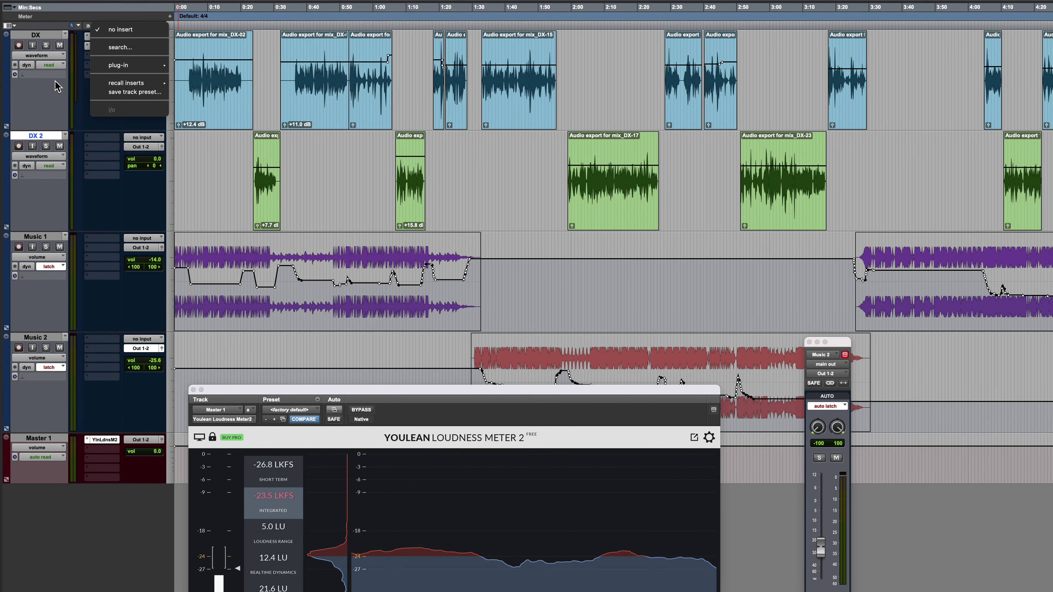
left_click(44, 87)
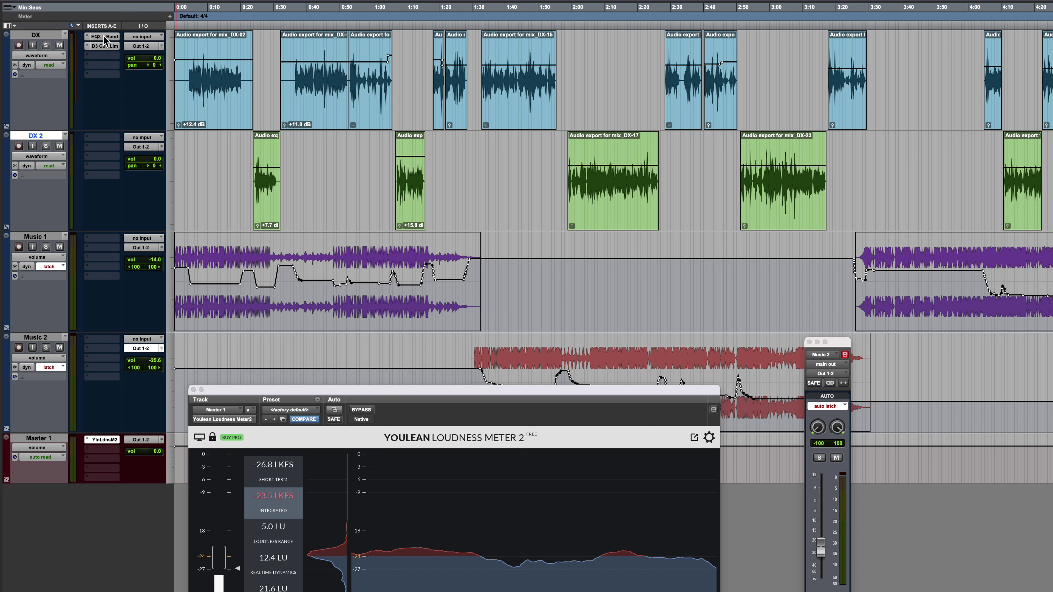
left_click_drag(104, 40, 104, 140)
left_click_drag(104, 49, 104, 150)
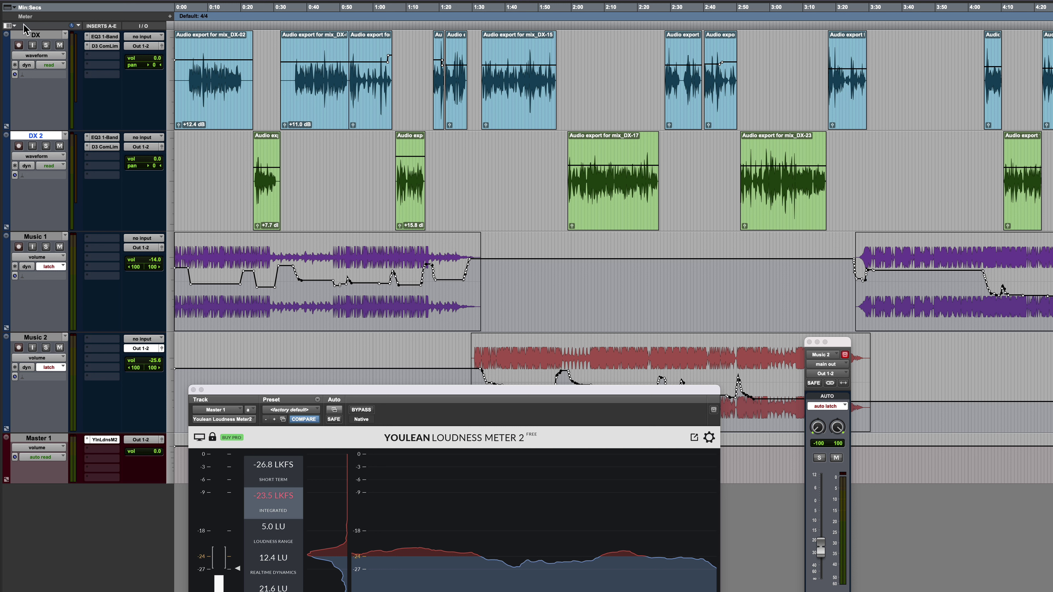
- Route the outputs of DX and DX 2 to a new mono Aux Input track named /DX, placed directly below them
left_click(43, 35, "shift")
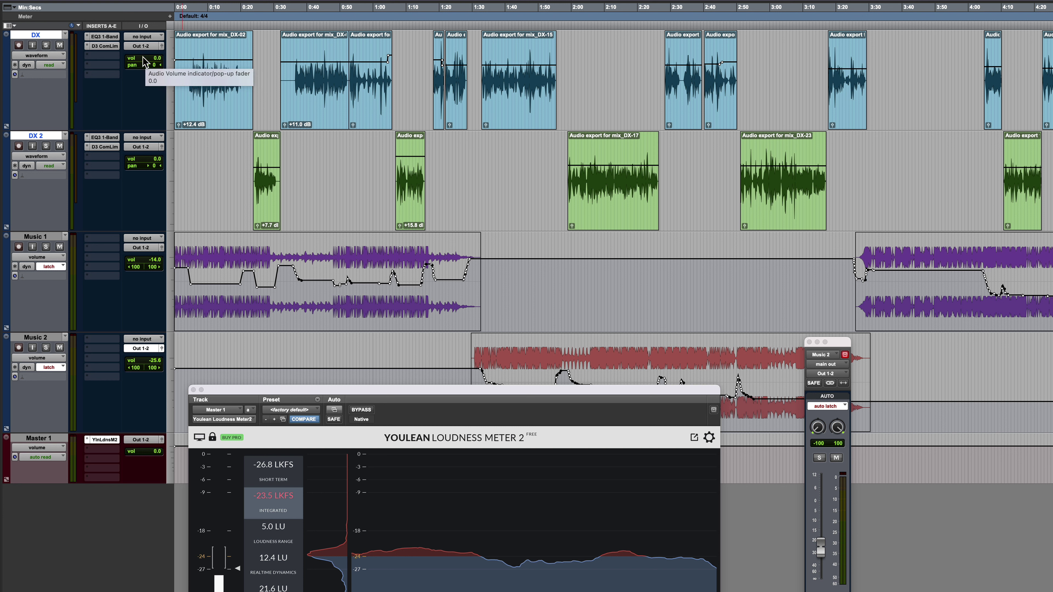
left_click(137, 47)
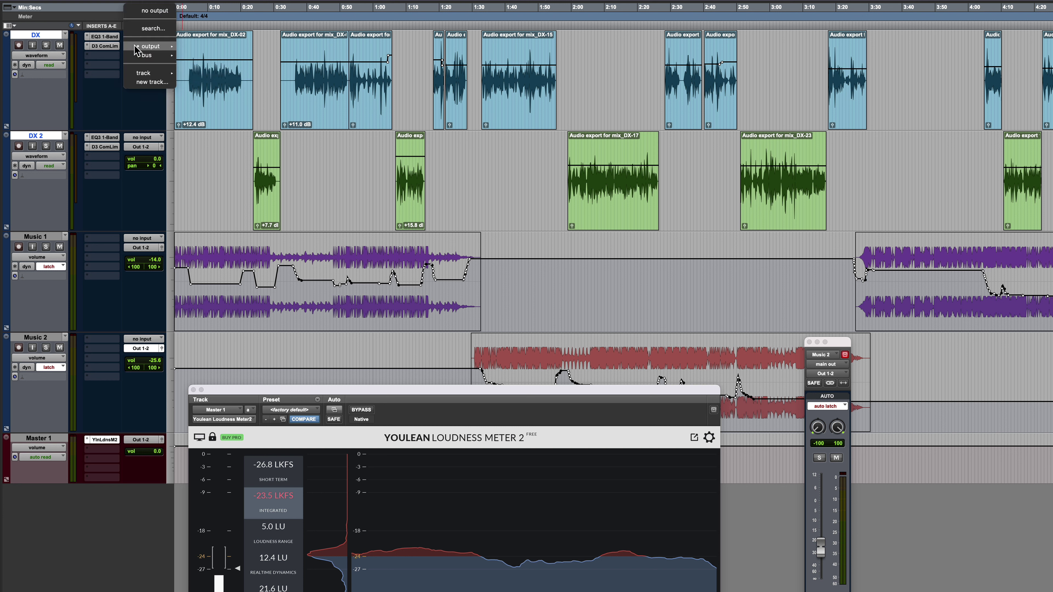
mouse_move(135, 47)
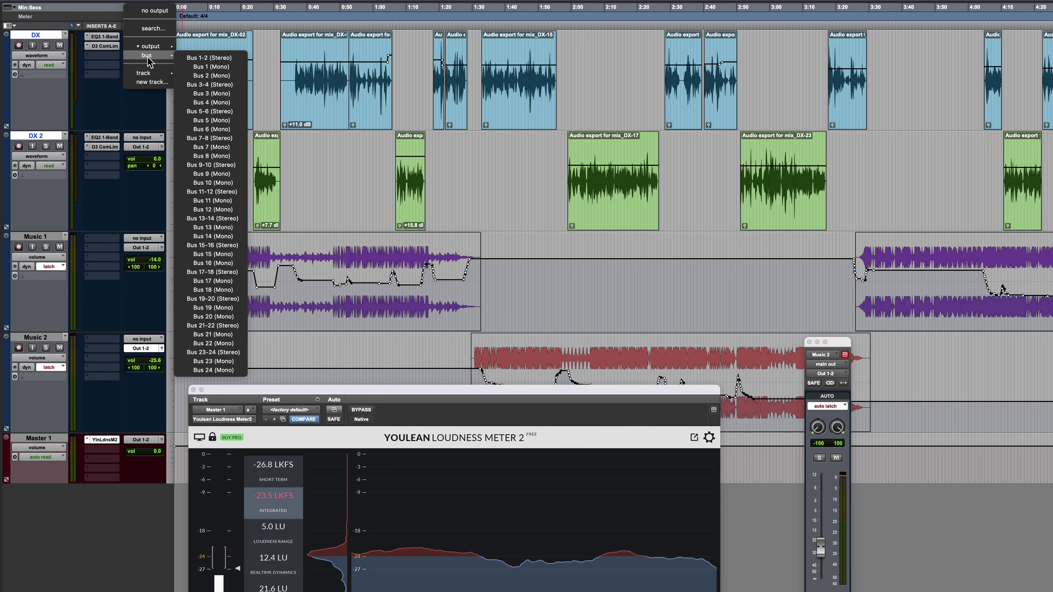
left_click(152, 82)
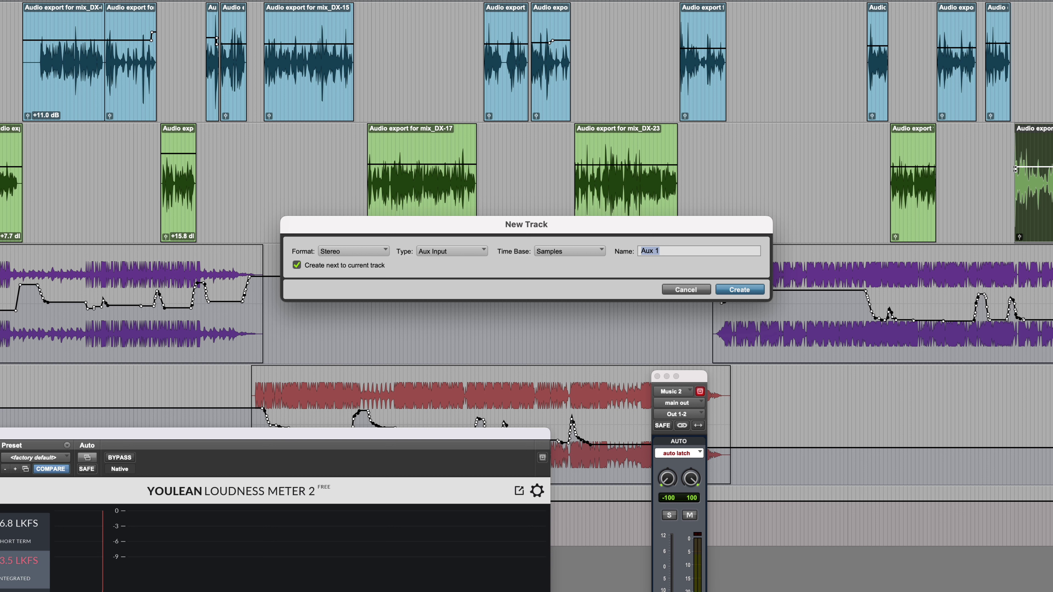
left_click(359, 252)
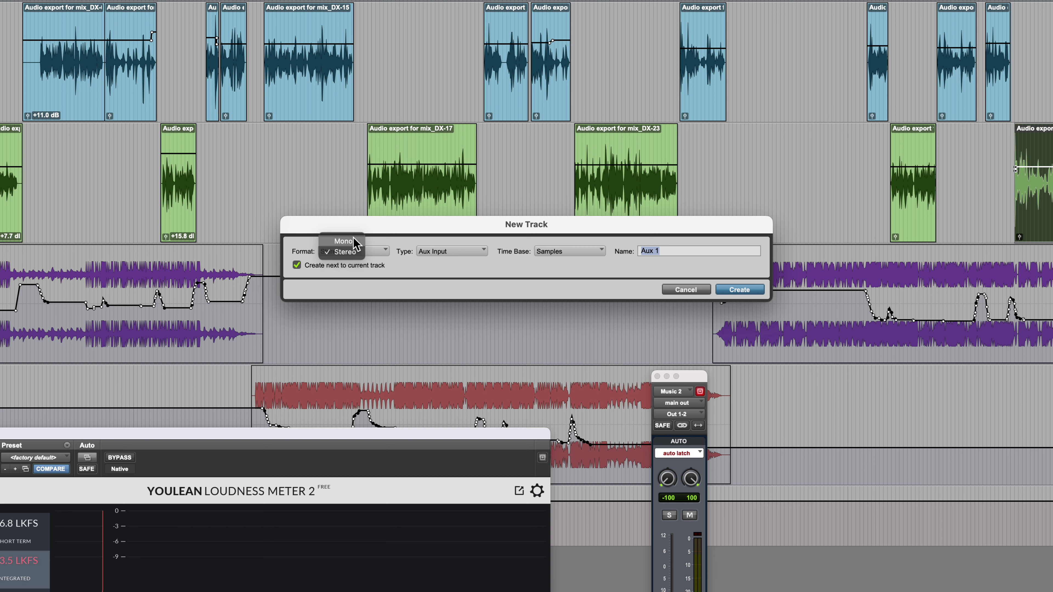
left_click(353, 240)
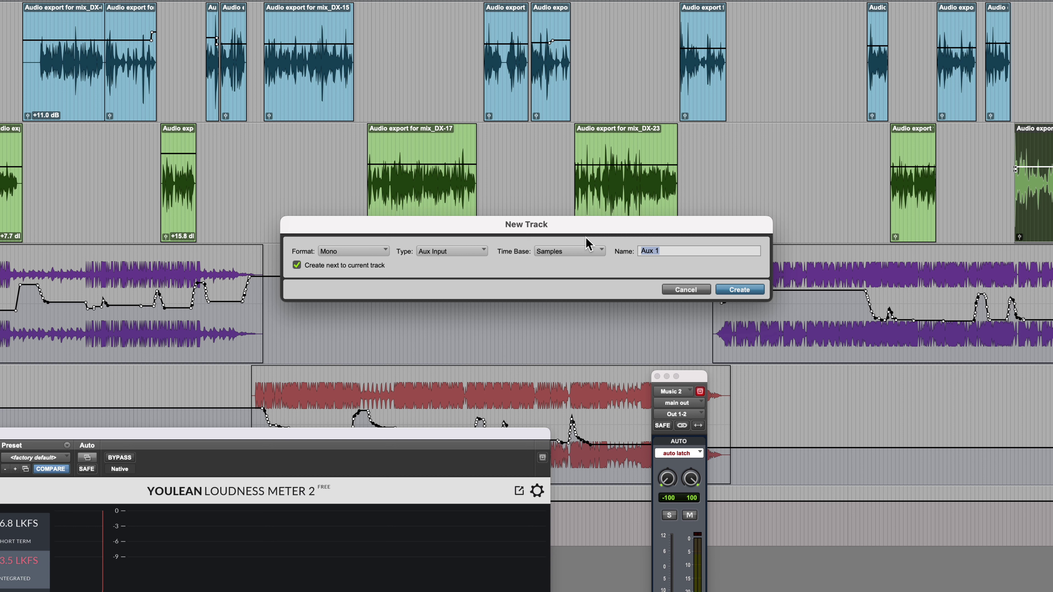
type("/DX")
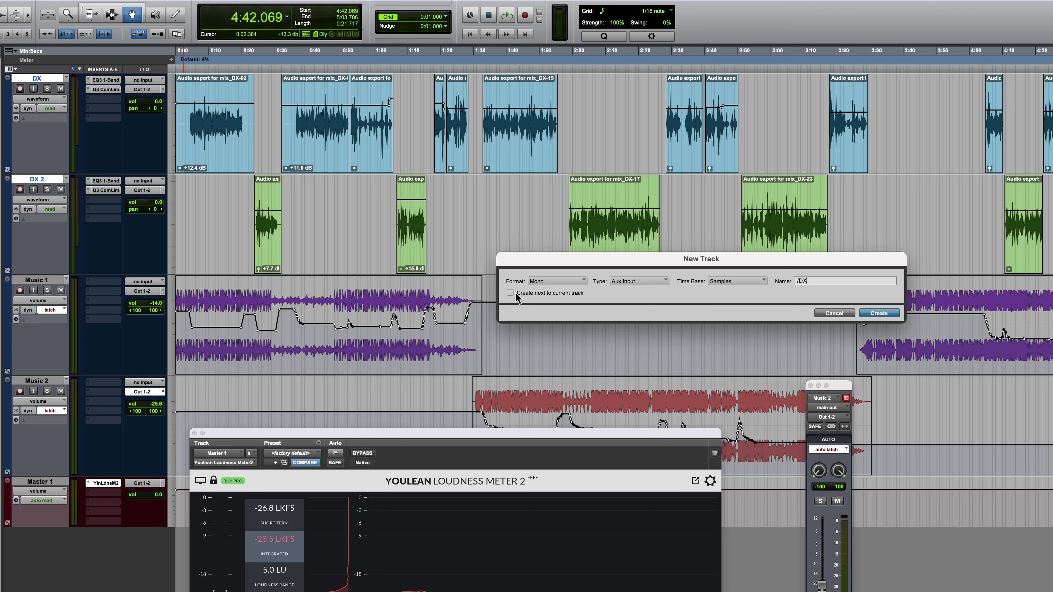
left_click(878, 313)
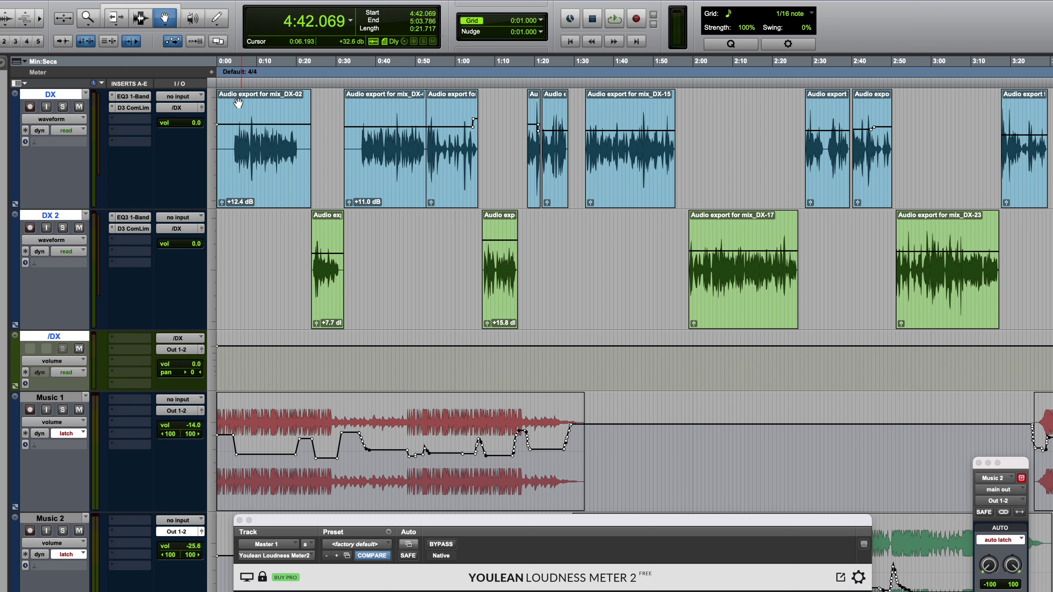
- Play from 0:06.034 with DX soloed to check its signal through the /DX aux, stopping and clearing the solo at the end
left_click(141, 18)
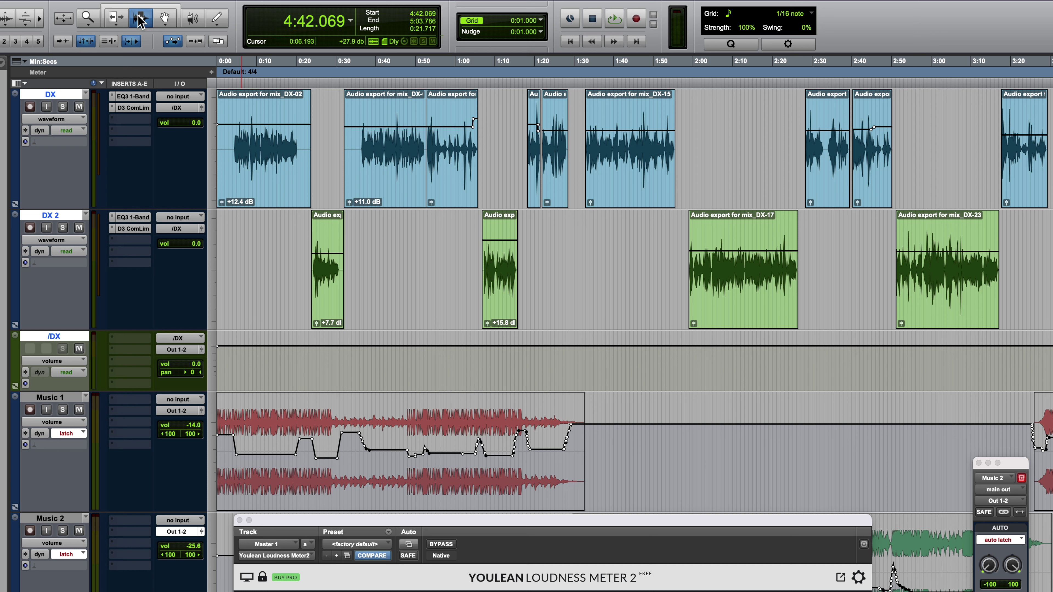
left_click(241, 104)
key("space")
left_click(62, 107)
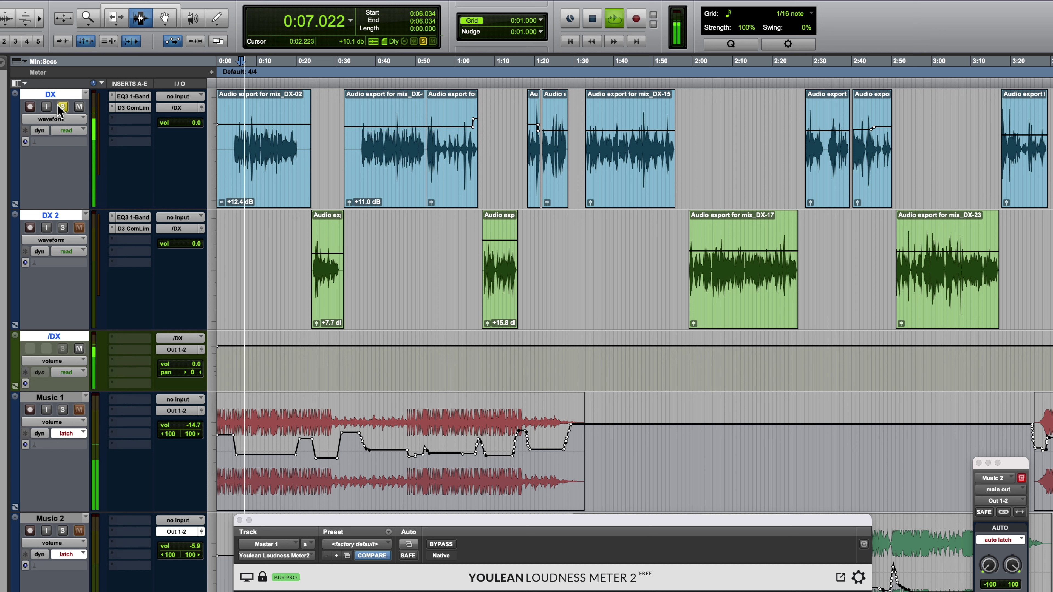
key("space")
left_click(62, 107)
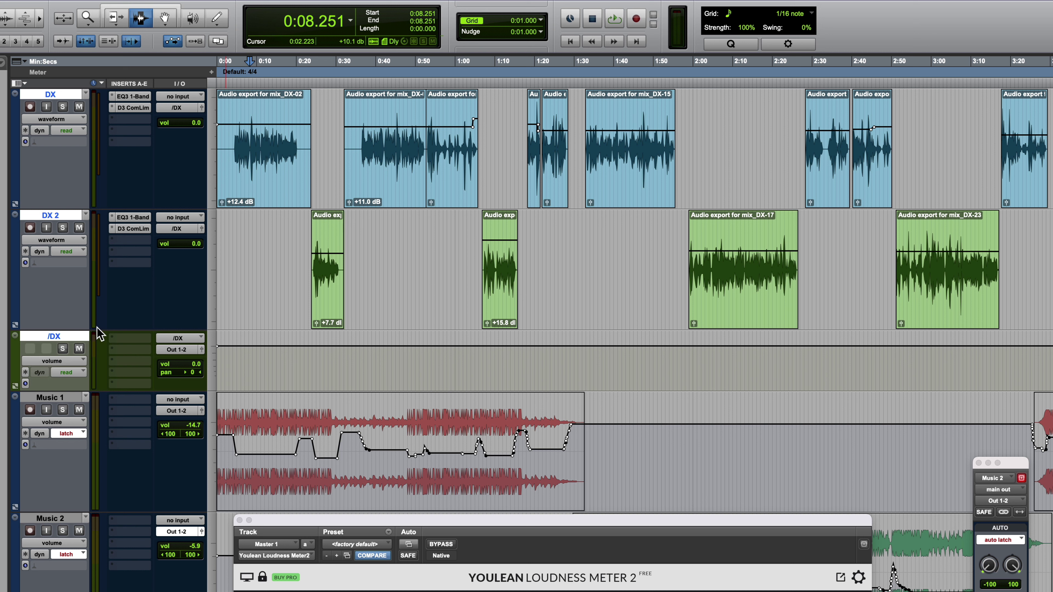
- Play from 0:06.034 with only DX soloed, add the /DX solo to compare the signal flow, stop, and clear both solos
left_click(240, 103)
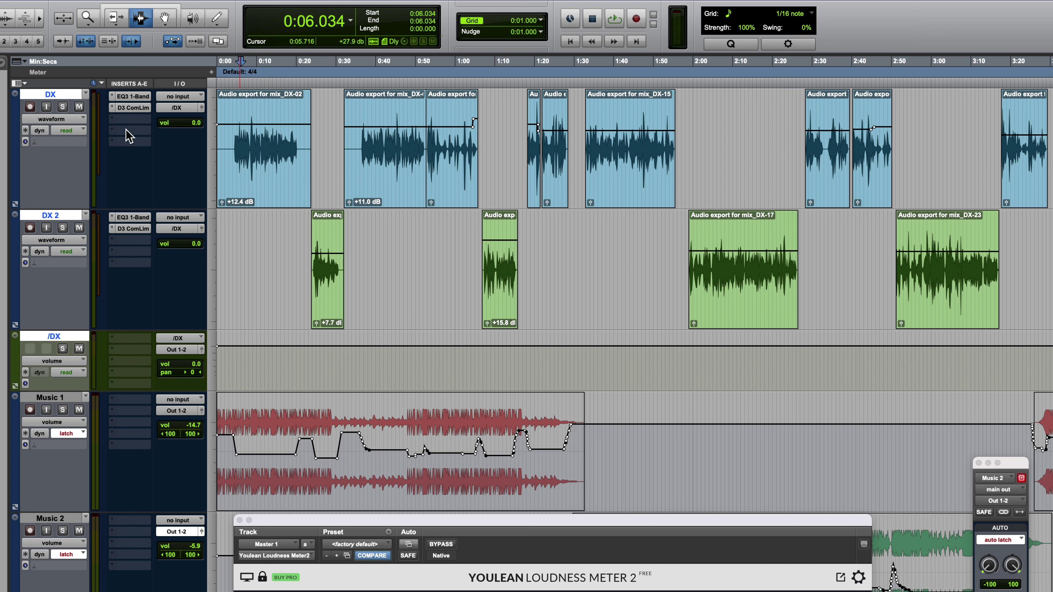
left_click(62, 107)
key("space")
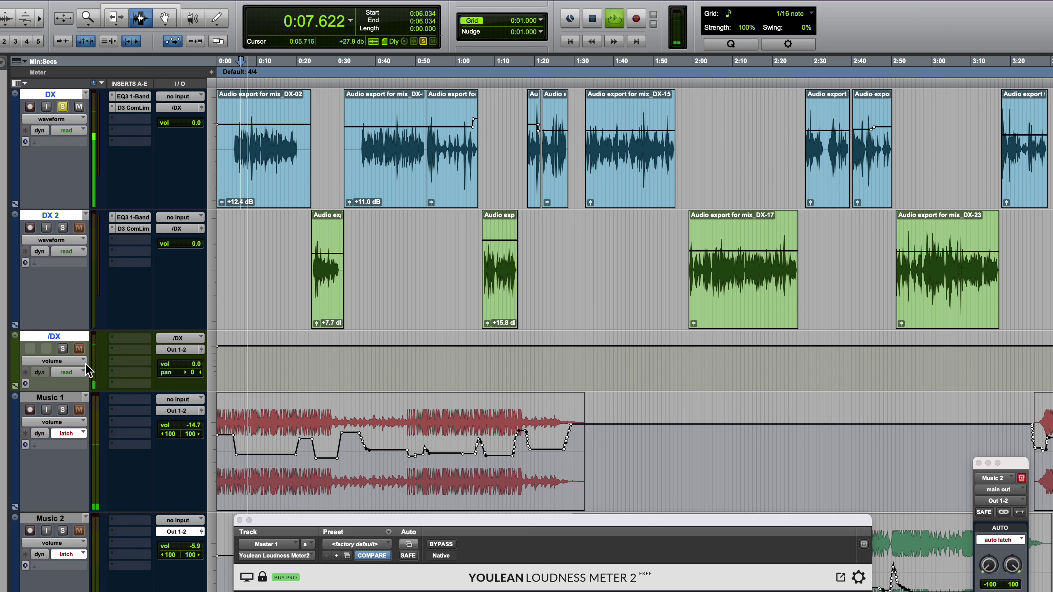
left_click(62, 349)
key("space")
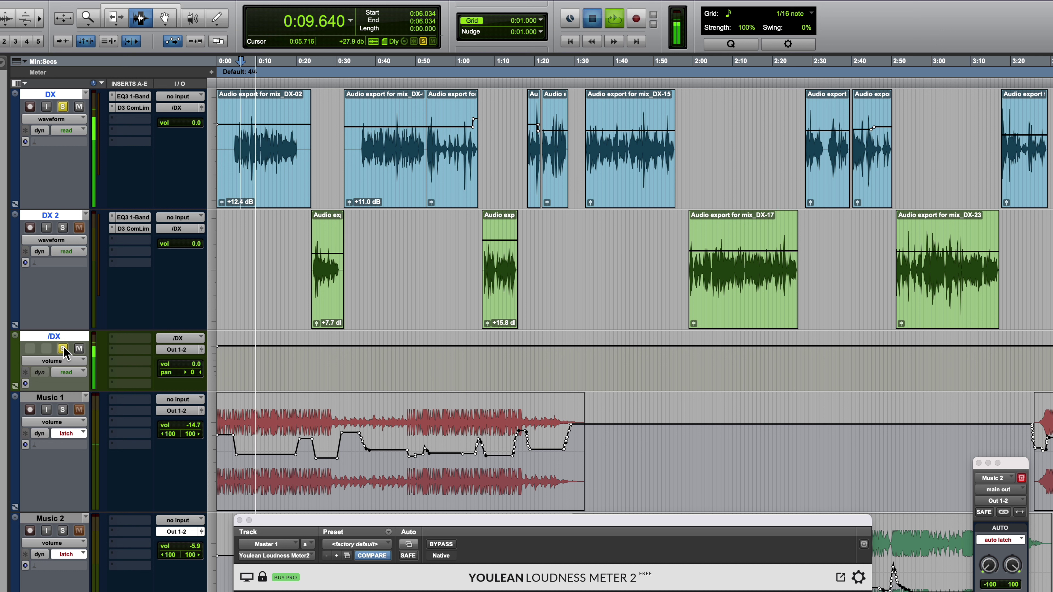
left_click(63, 350)
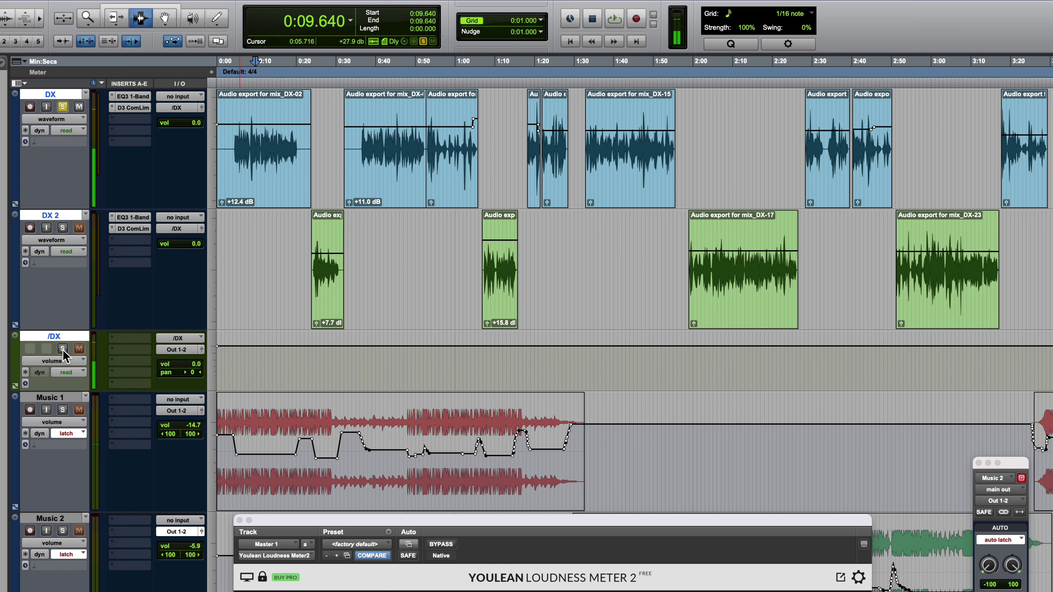
left_click(62, 106)
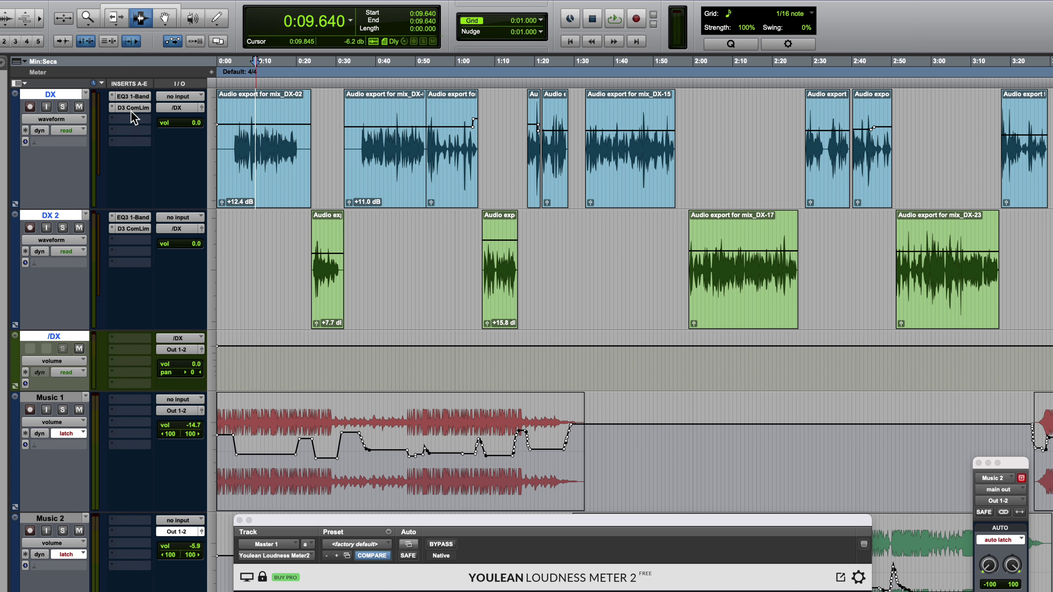
- Move the D3 ComLim insert from DX 2 to the /DX aux and remove the compressor insert from DX
left_click_drag(131, 229, 120, 339)
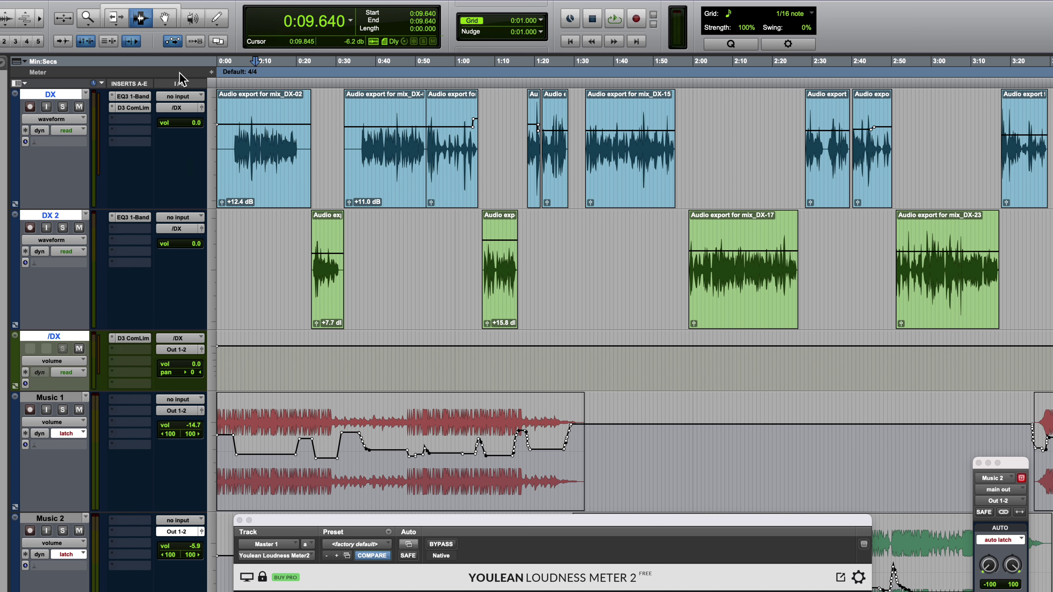
left_click(113, 108)
left_click(143, 66)
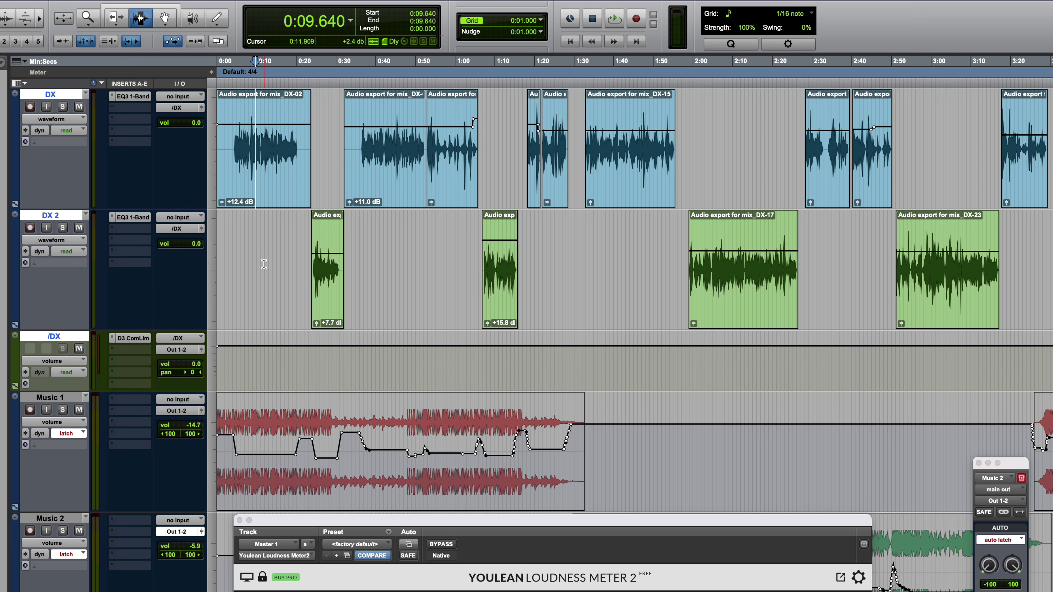
- Play from 0:07.304 with the /DX compressor/limiter window open to check its levels, stop playback, and close the plug-in window
left_click(246, 248)
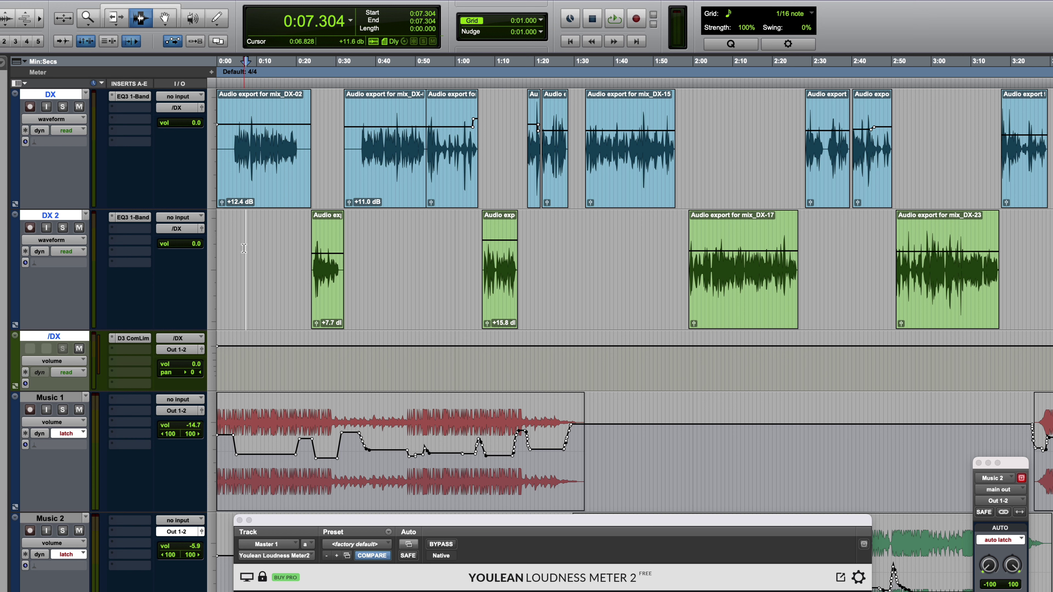
key("space")
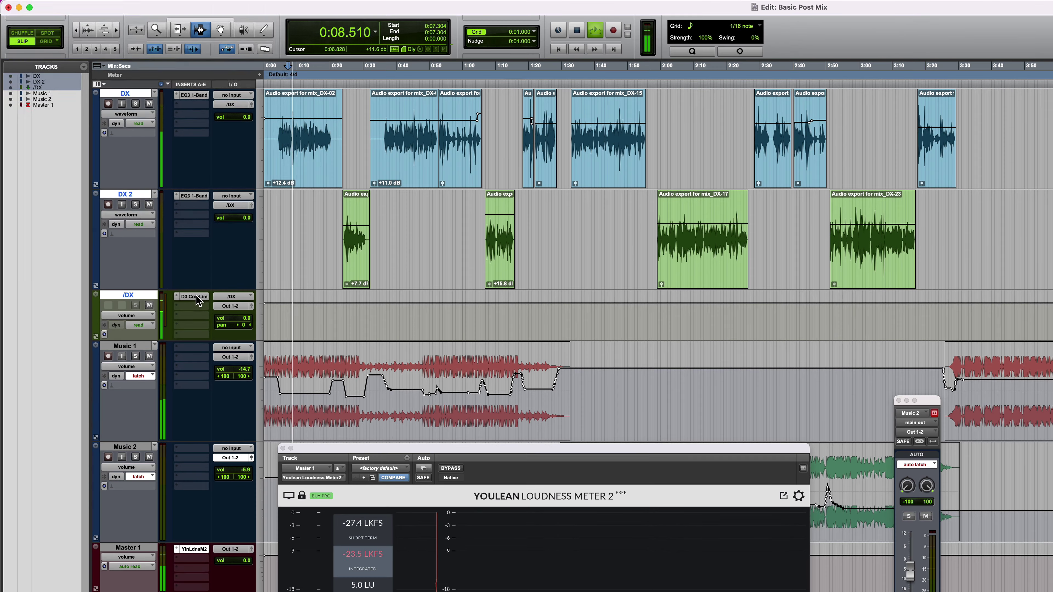
left_click(132, 339)
left_click_drag(192, 5, 936, 257)
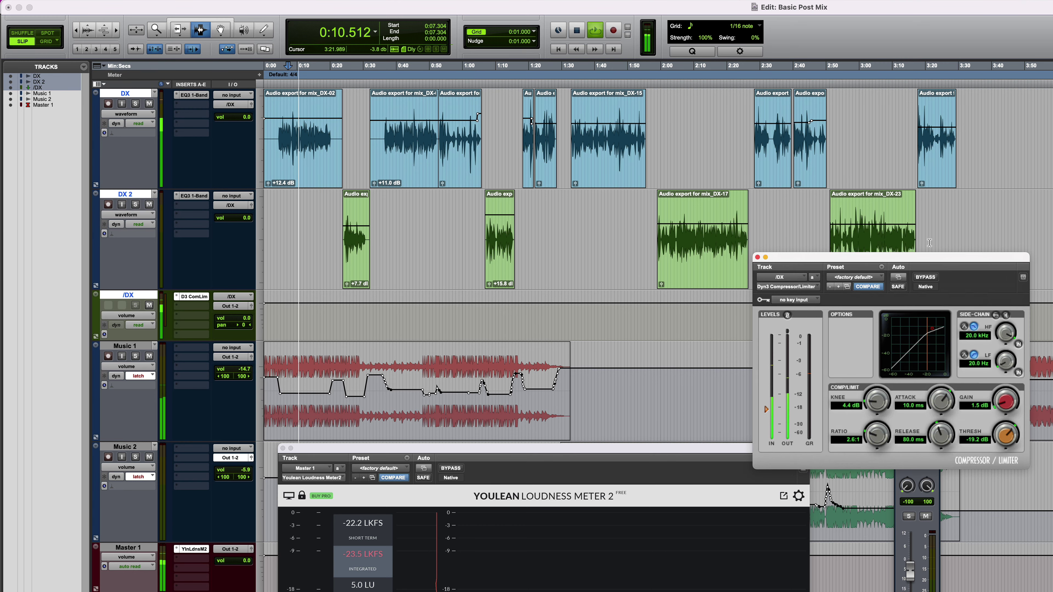
key("space")
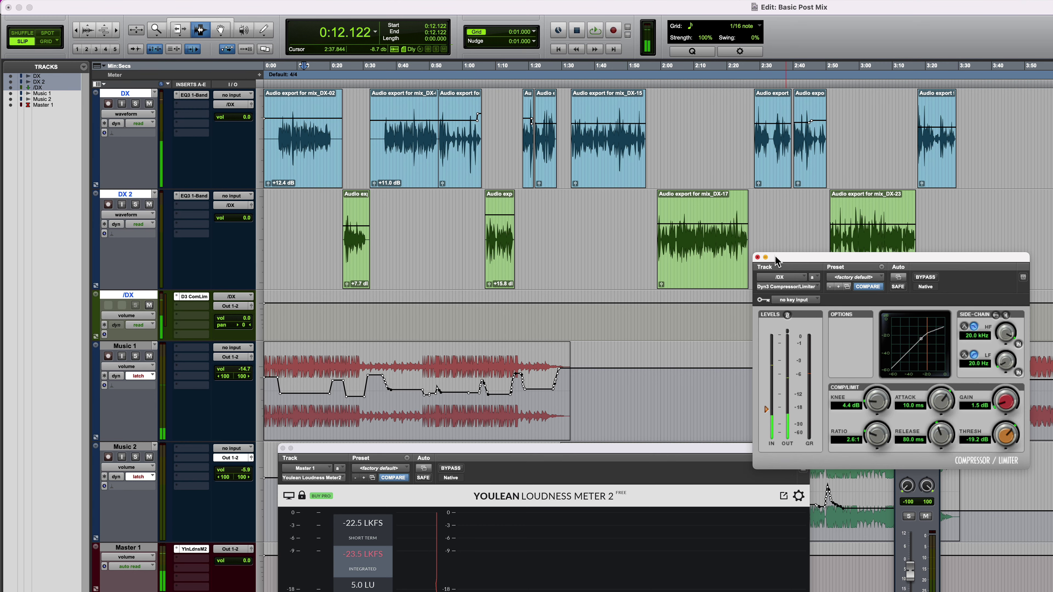
left_click(757, 257)
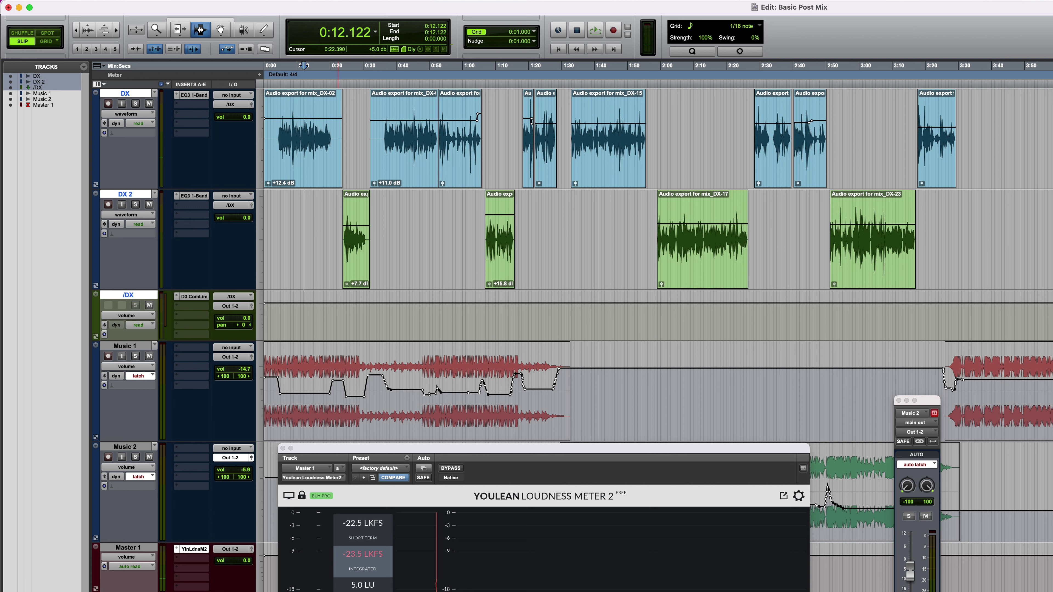
- Color the selected DX, DX 2 and /DX tracks red with the Color Palette
double_click(96, 254)
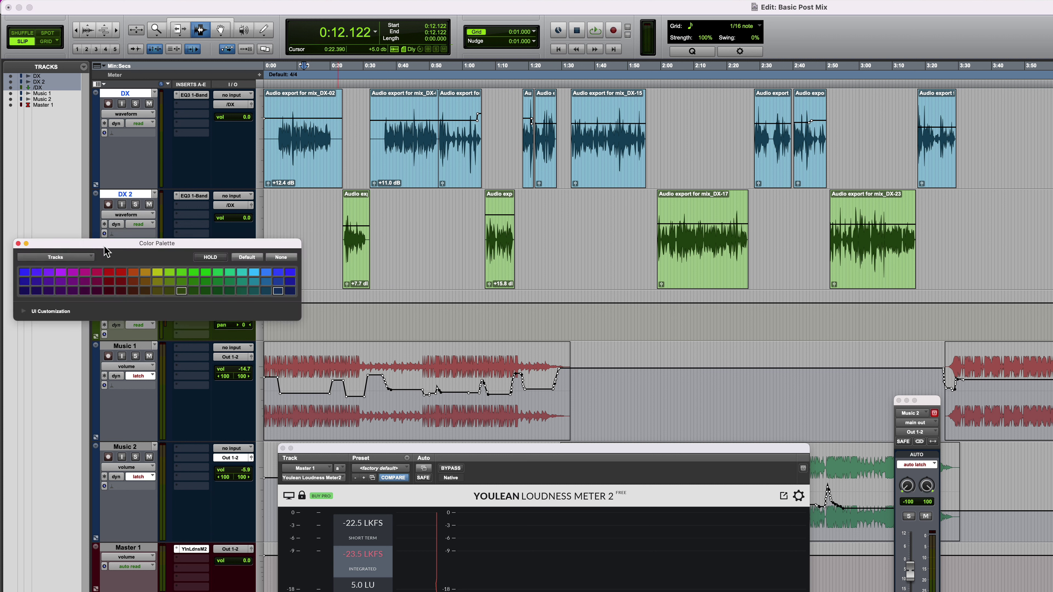
left_click(110, 273)
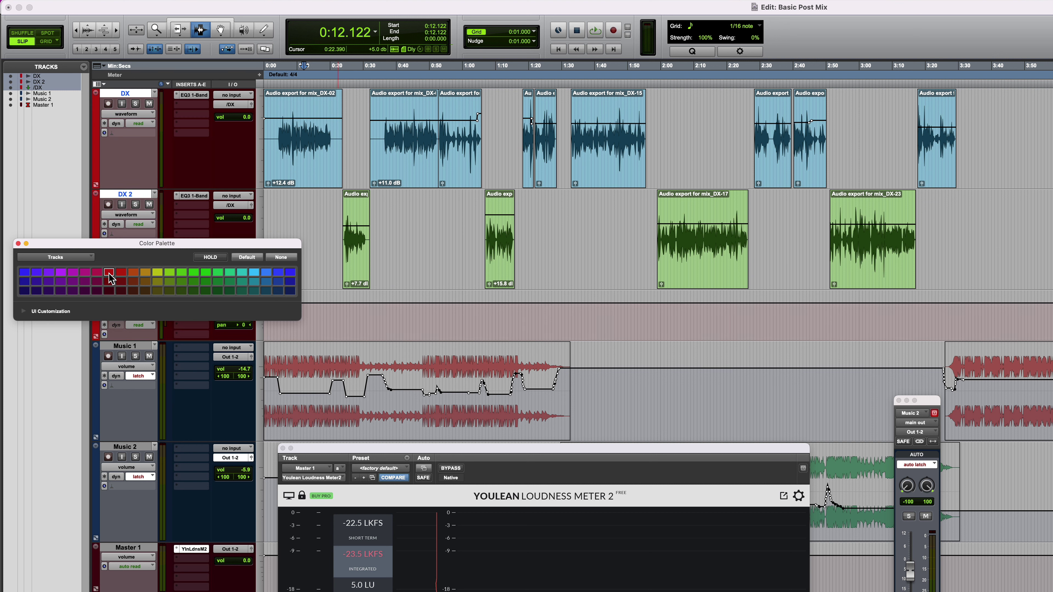
- Close the Color Palette, move the loudness meter aside, and set both Music 1 and Music 2 automation modes to read
left_click(17, 244)
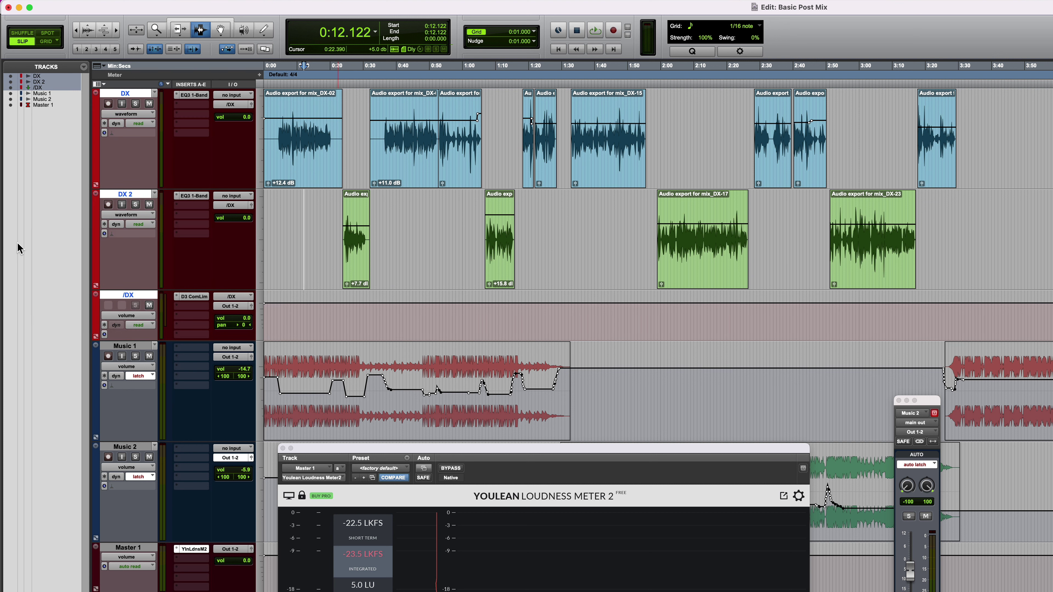
left_click_drag(352, 453, 875, 478)
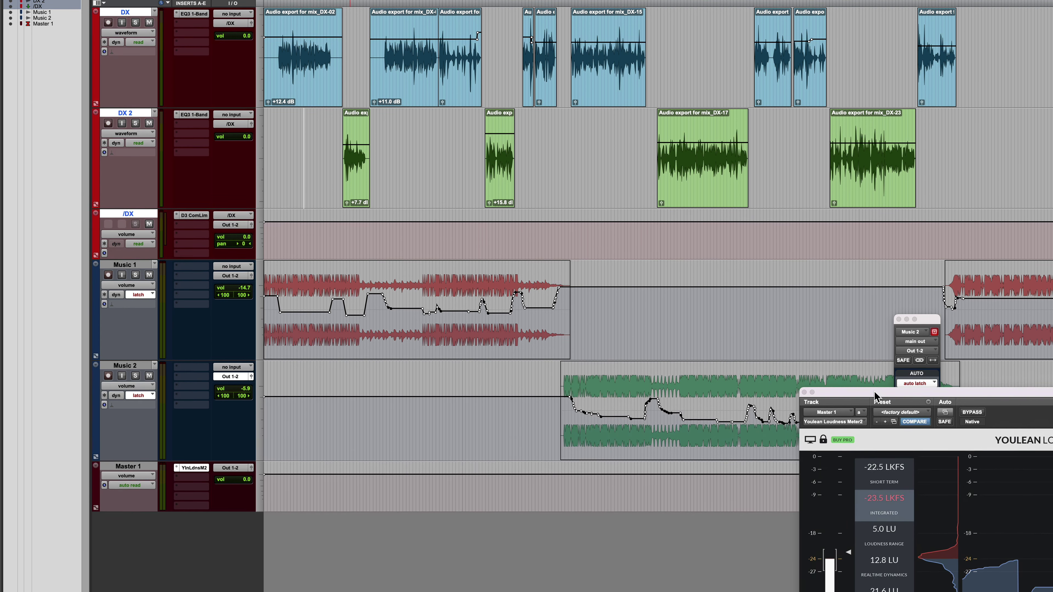
left_click(131, 347)
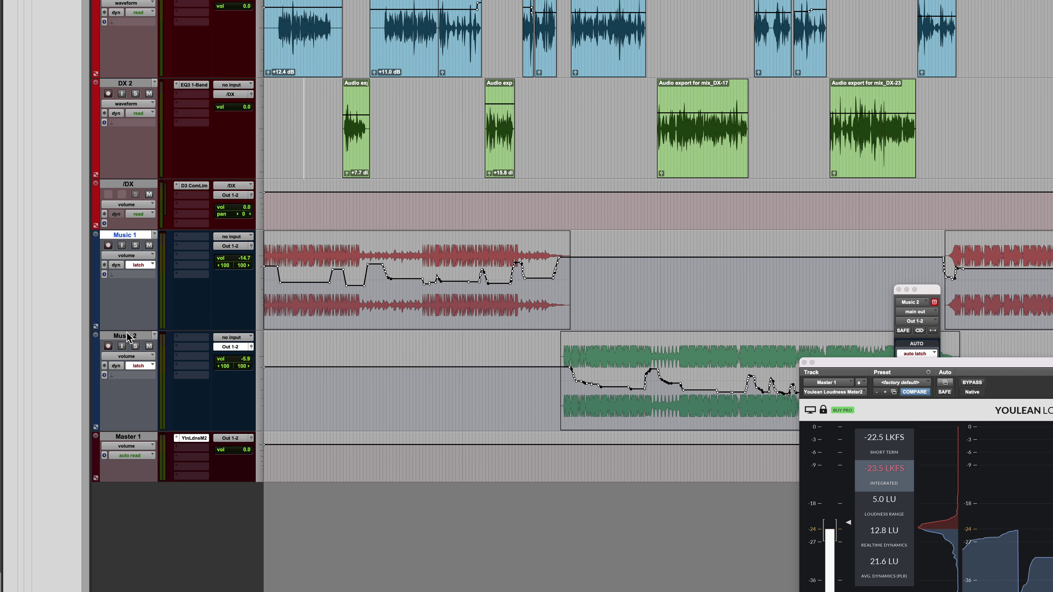
left_click(136, 336, "shift")
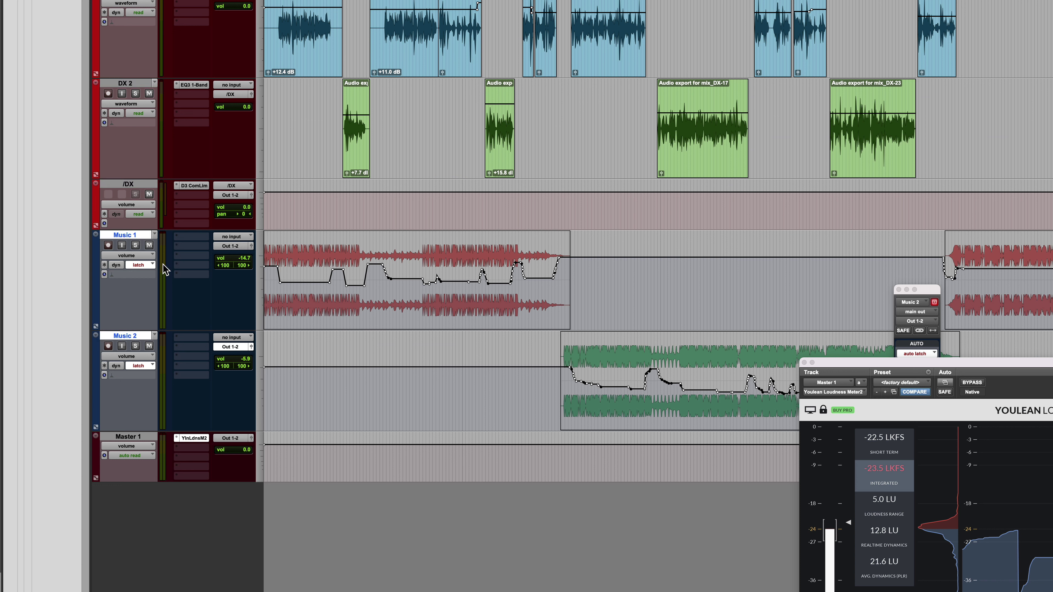
left_click(141, 268)
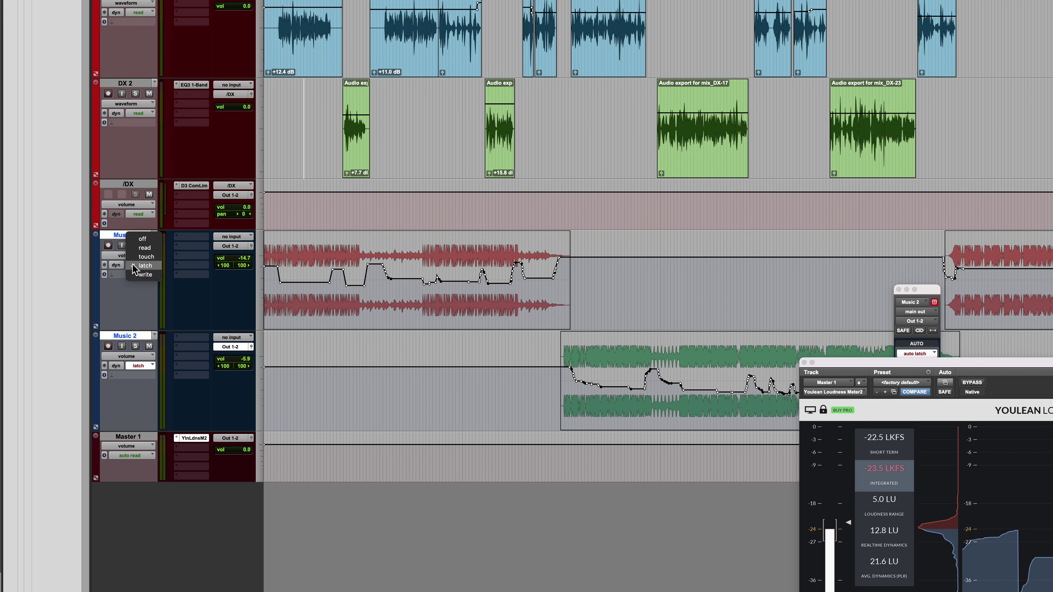
left_click(149, 248, "alt")
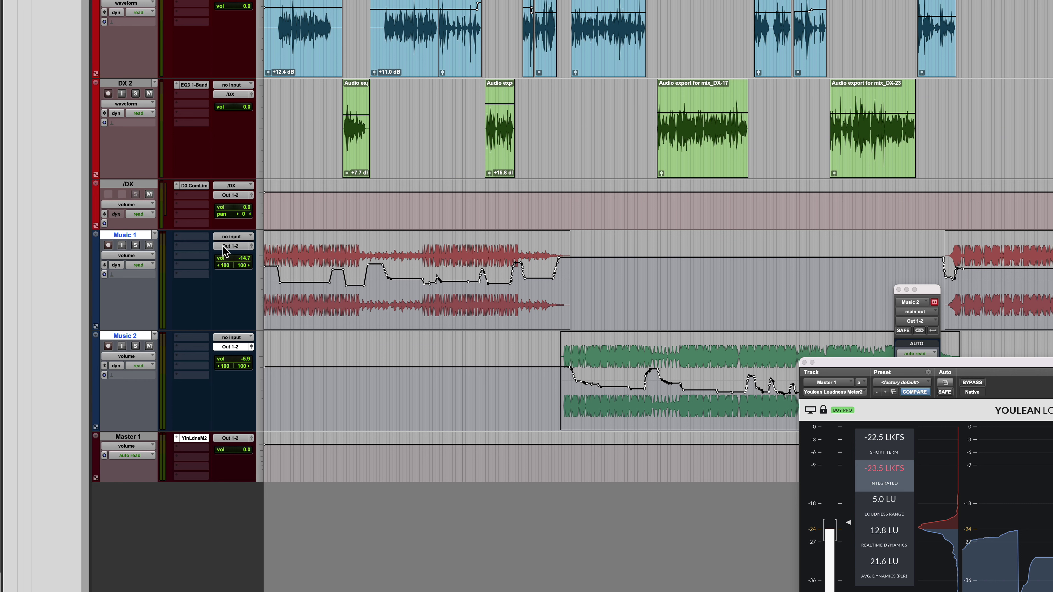
- Route the Music 1 and Music 2 outputs to a new stereo Aux Input track named /MX
left_click(247, 247)
left_click(248, 282)
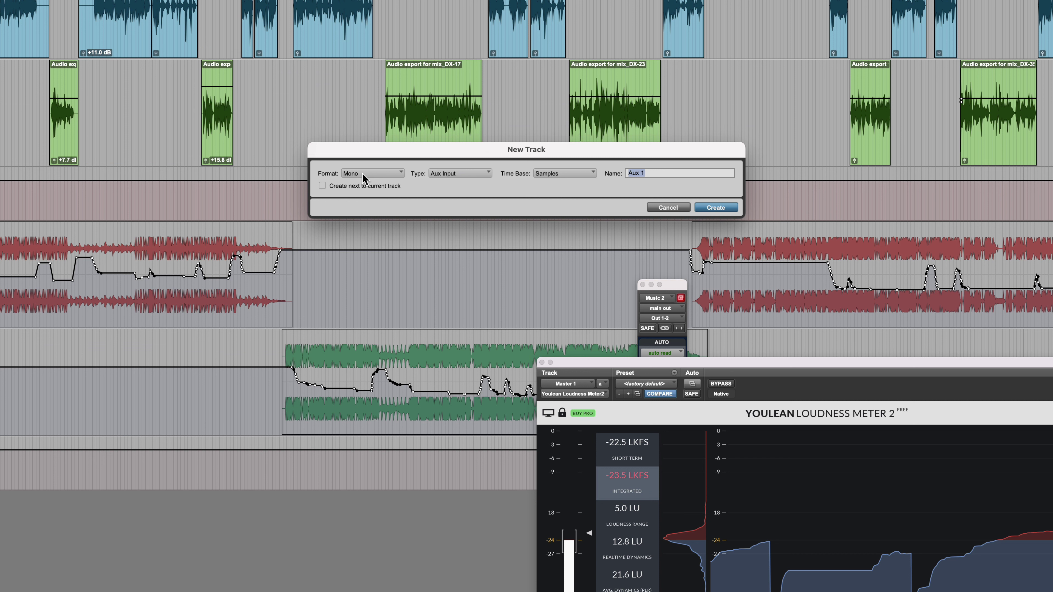
left_click(363, 176)
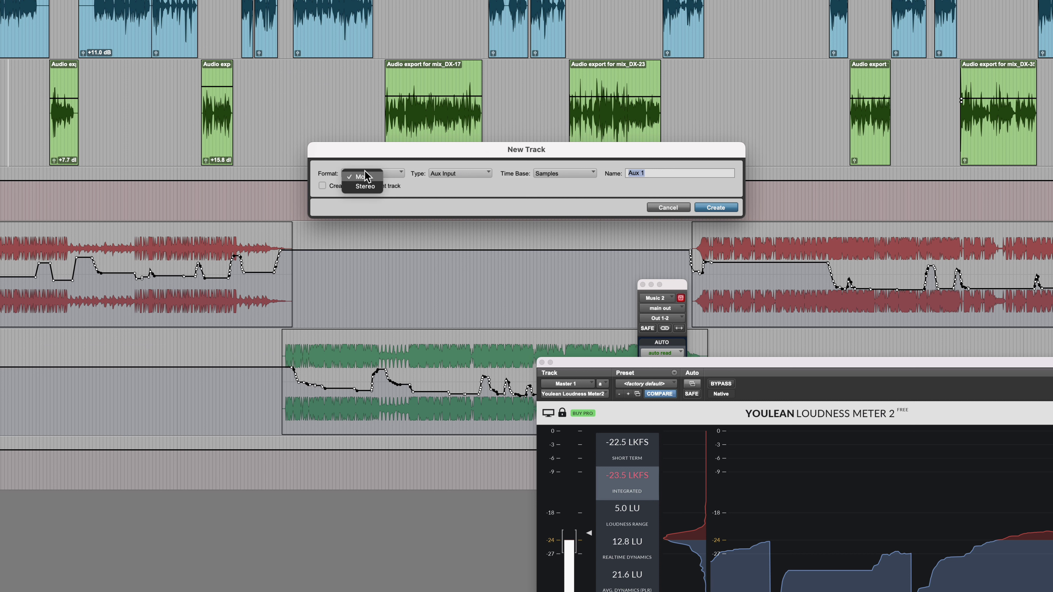
left_click(365, 184)
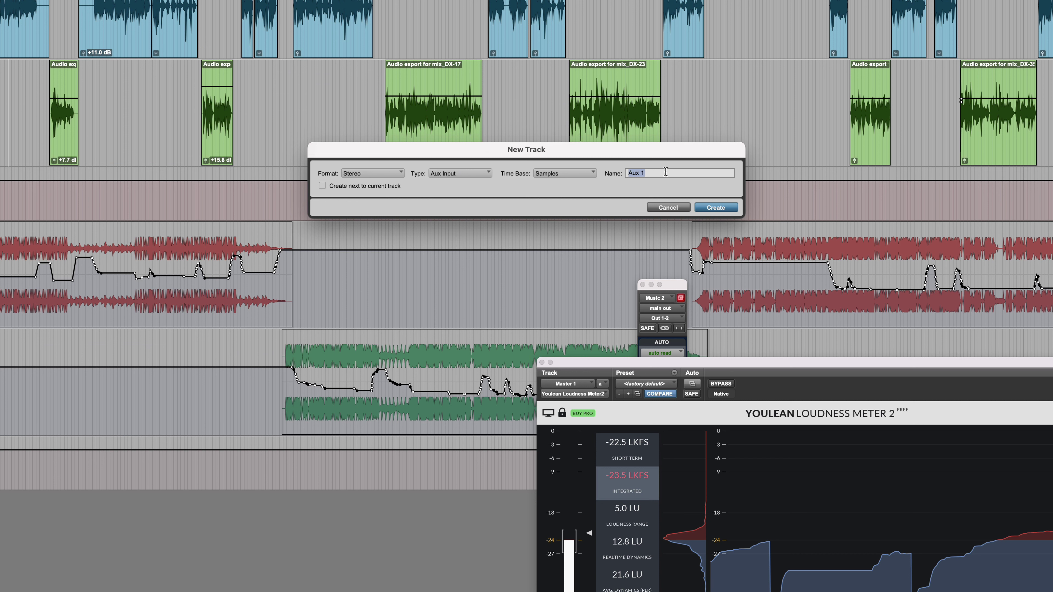
type("/MX")
left_click(709, 208)
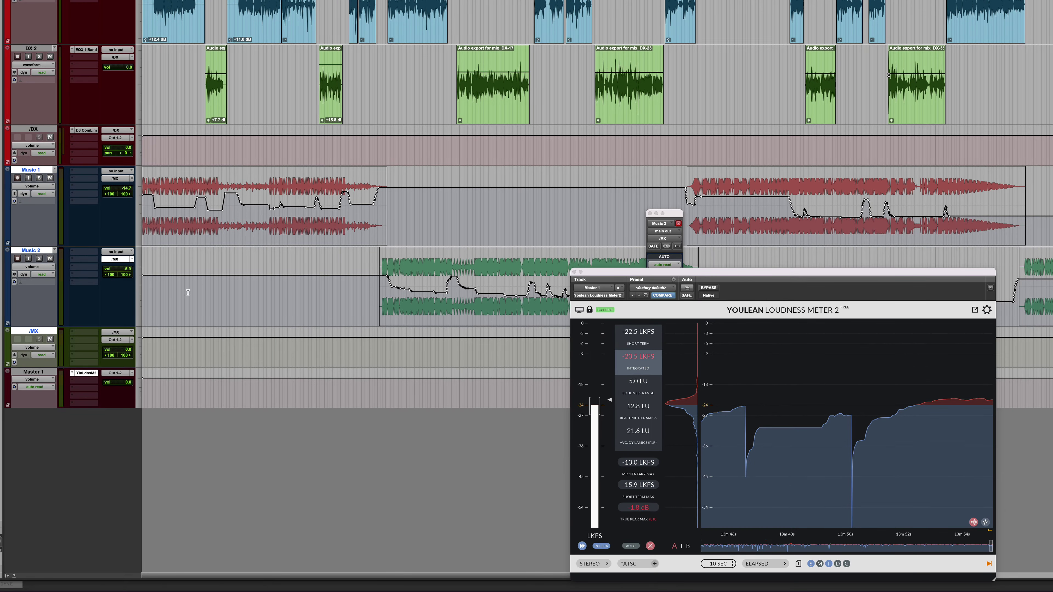
- Close the Music 2 output window and open the Mix window, with the loudness meter moved clear of the faders
left_click(422, 353)
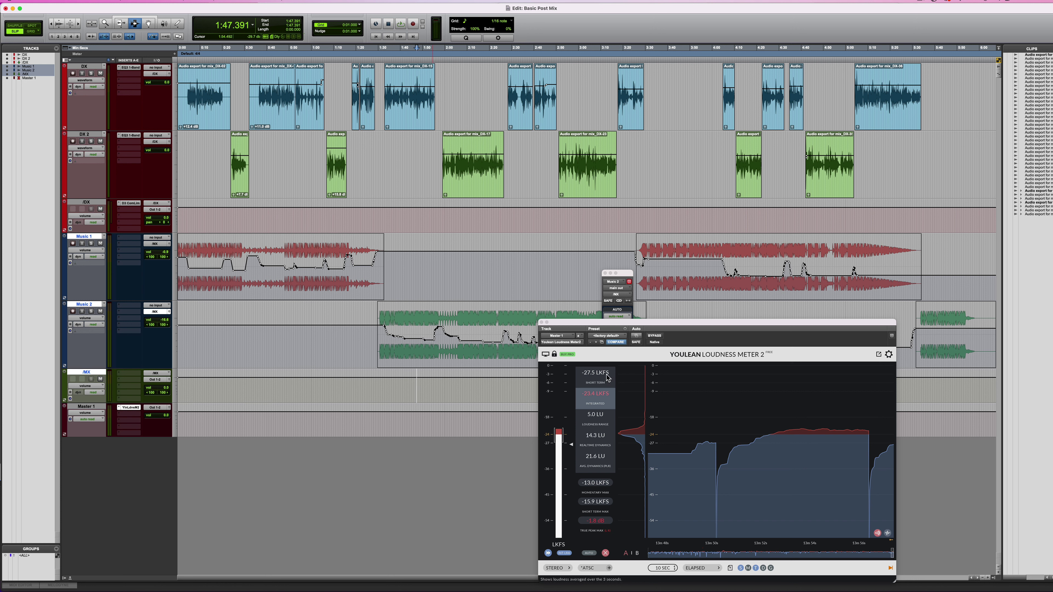
left_click(606, 273)
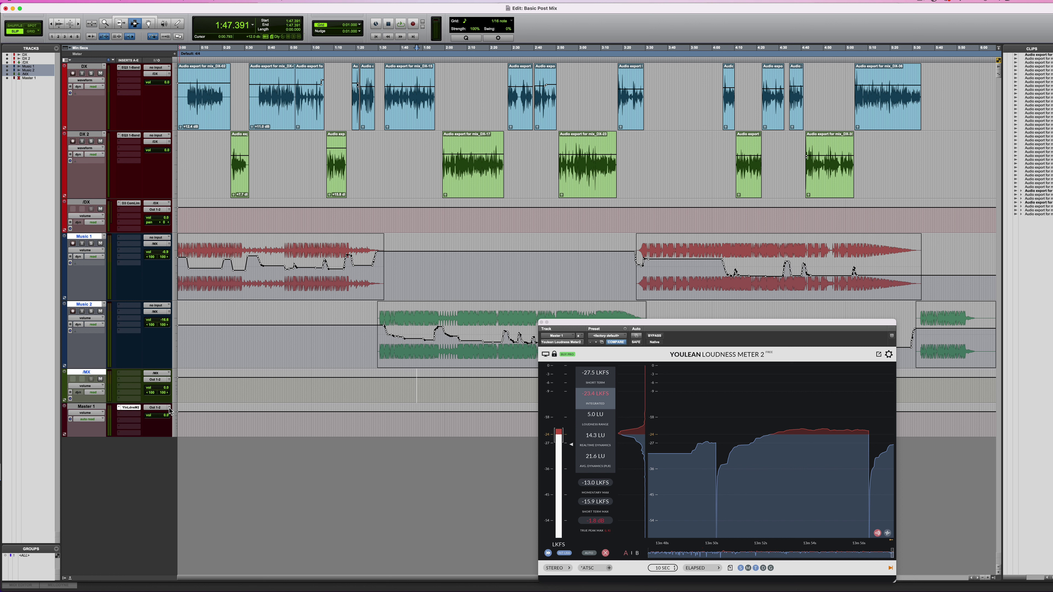
key("super+equal")
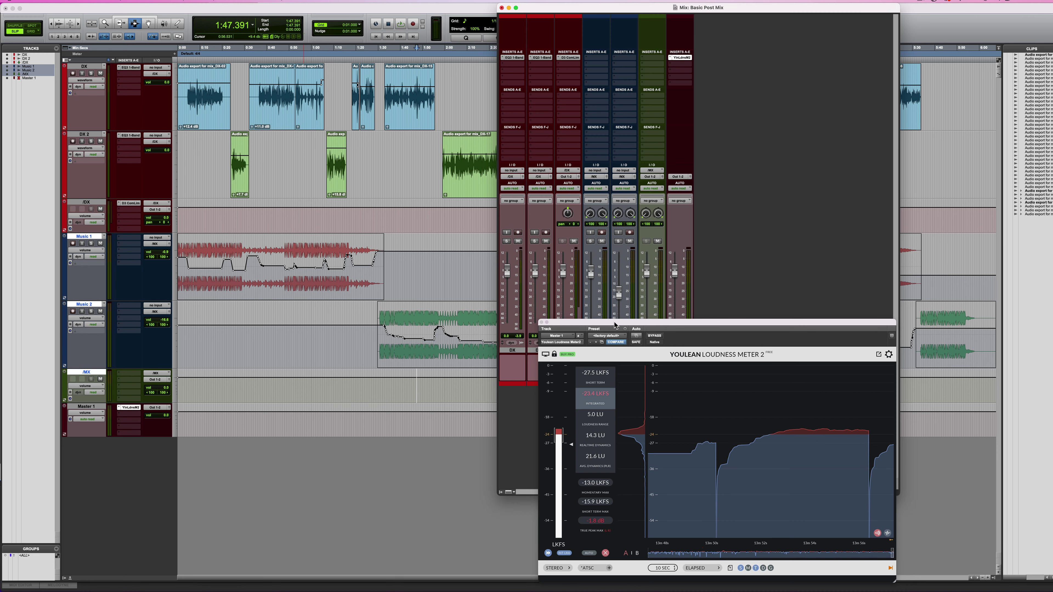
left_click_drag(615, 326, 157, 254)
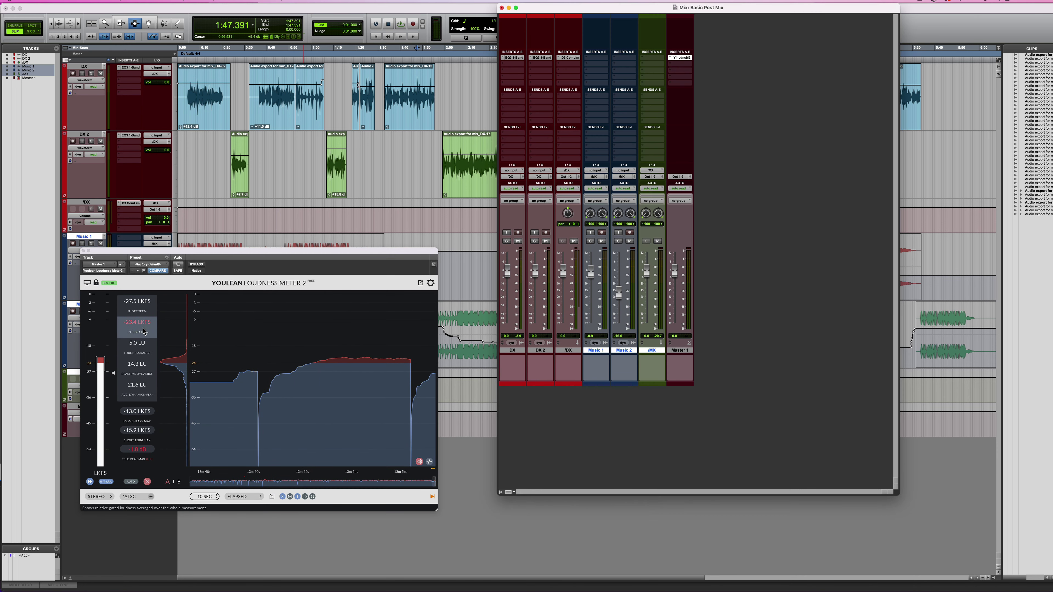
- Lower the Master 1 fader slightly below 0 dB in the Mix window
mouse_move(139, 329)
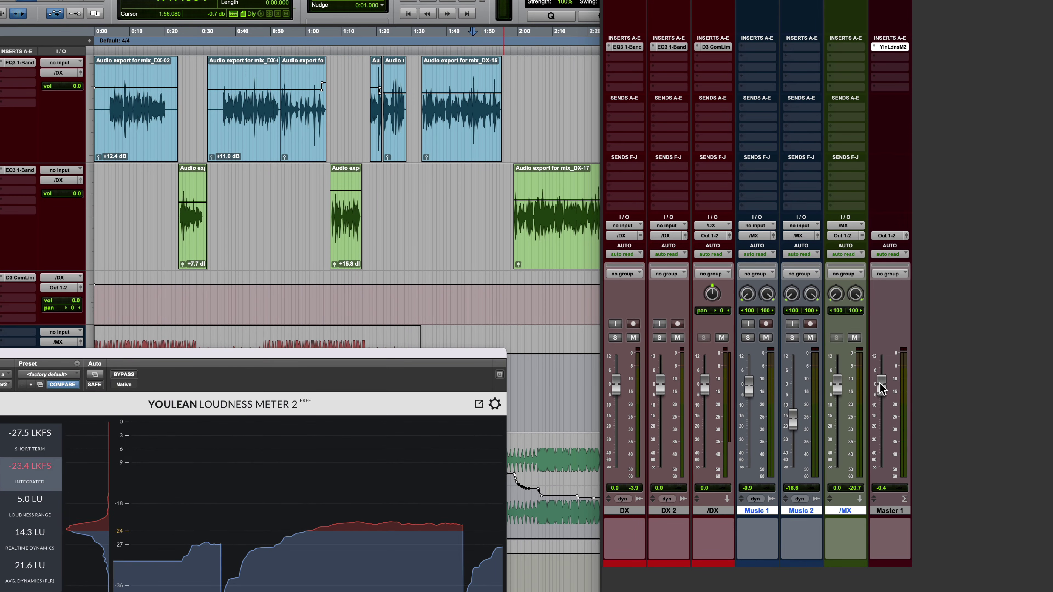
left_click_drag(674, 272, 675, 274)
left_click_drag(883, 386, 884, 385)
left_click_drag(882, 386, 881, 390)
- Return to the Edit window and reset the Youlean Loudness Meter measurements
left_click_drag(387, 357, 549, 366)
left_click(478, 292)
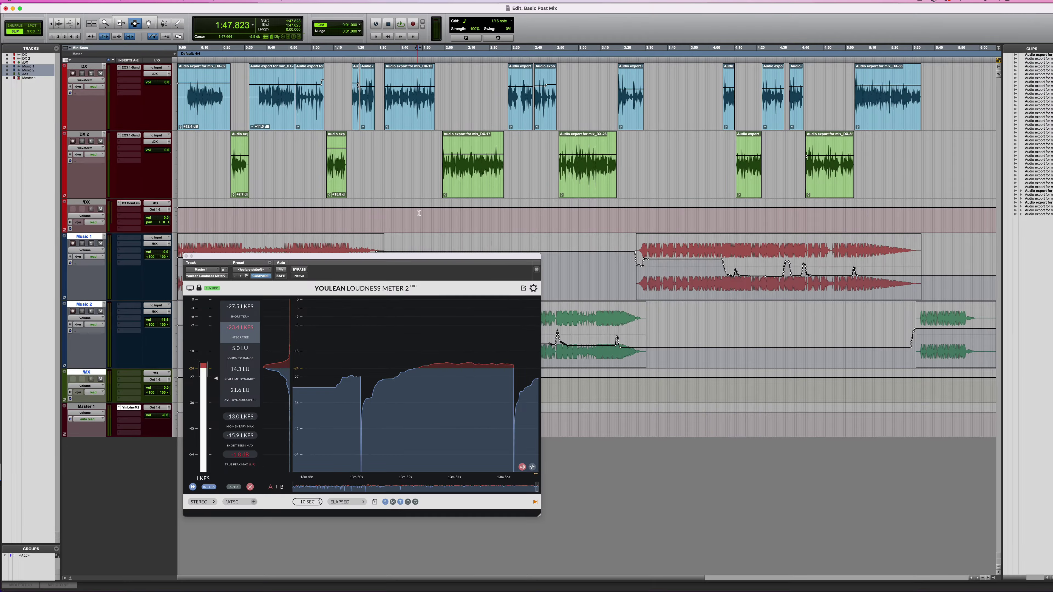
left_click_drag(339, 255, 446, 224)
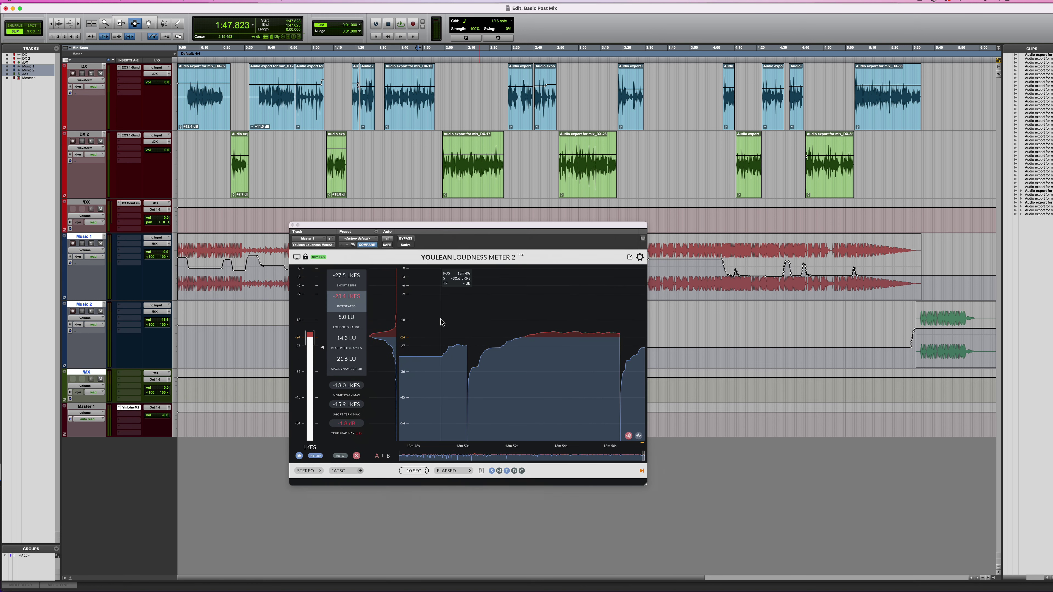
left_click(356, 456)
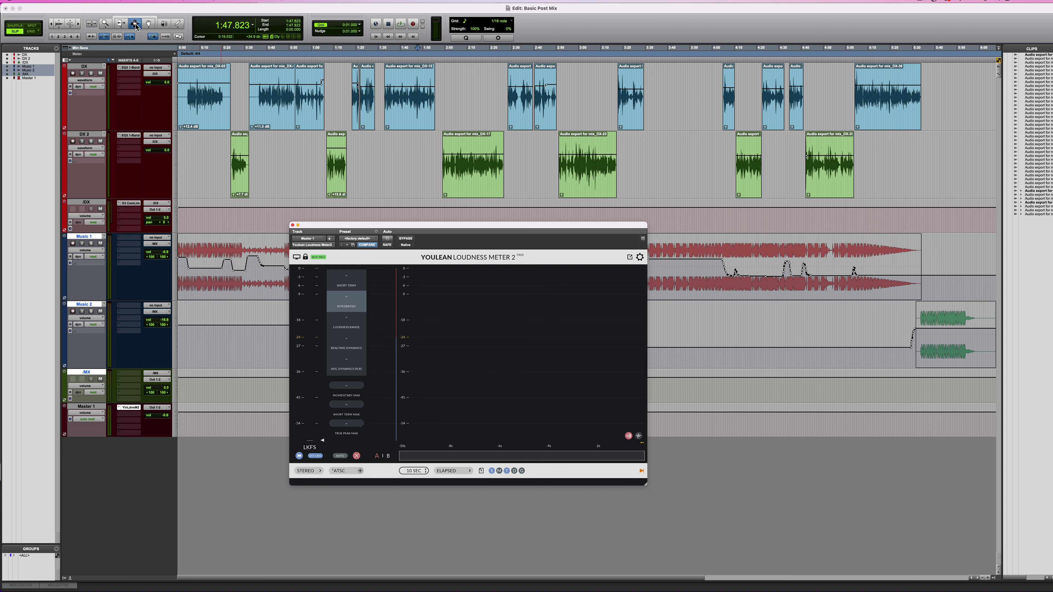
- Select the last Music 2 clip, extend the selection back to the session start, and move the meter out of the way
left_click(952, 351)
double_click(951, 351)
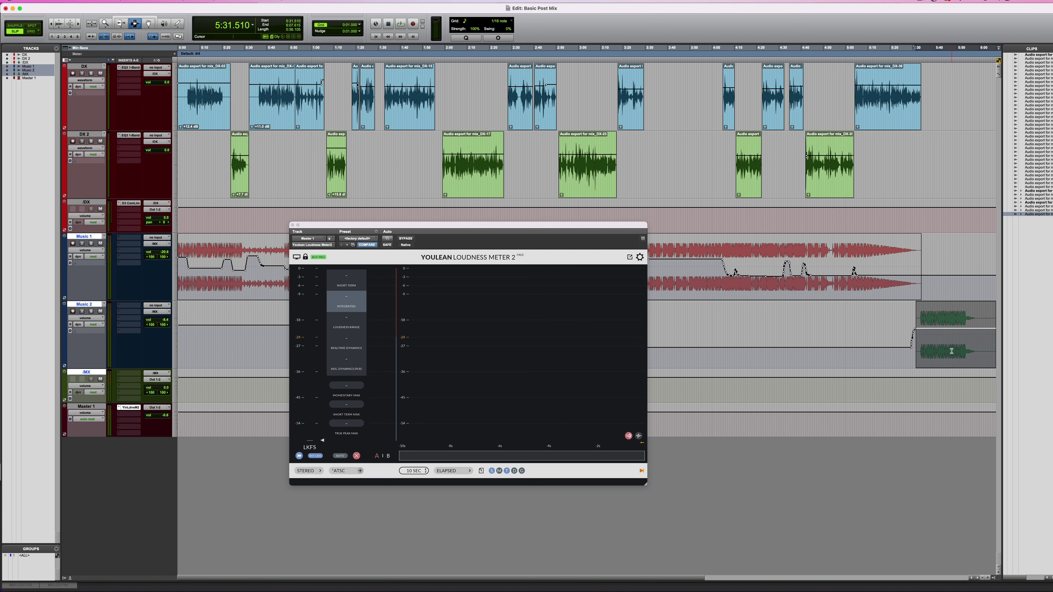
key("shift+Return")
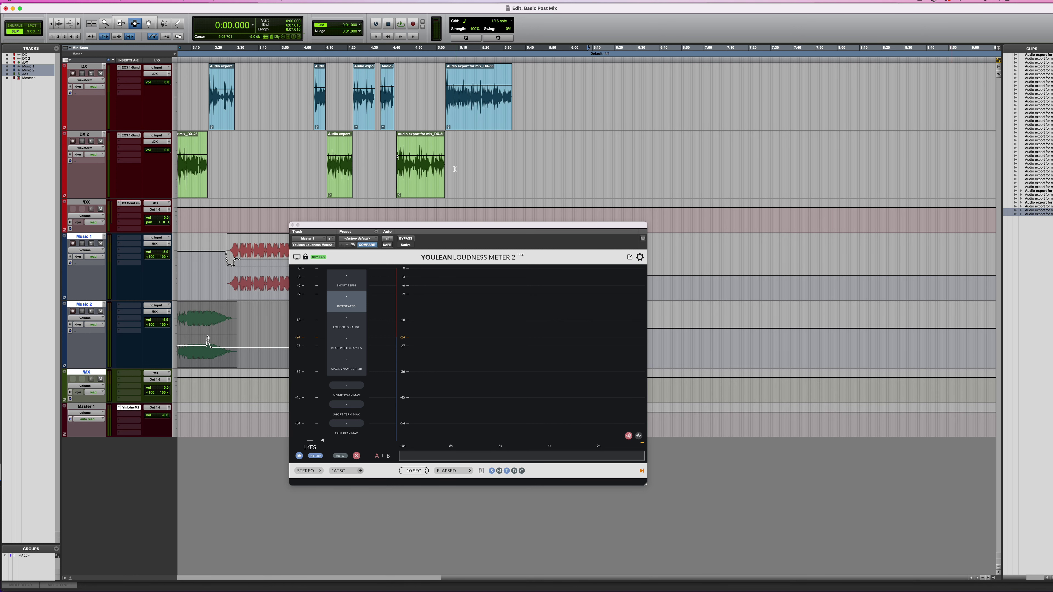
left_click_drag(418, 225, 825, 246)
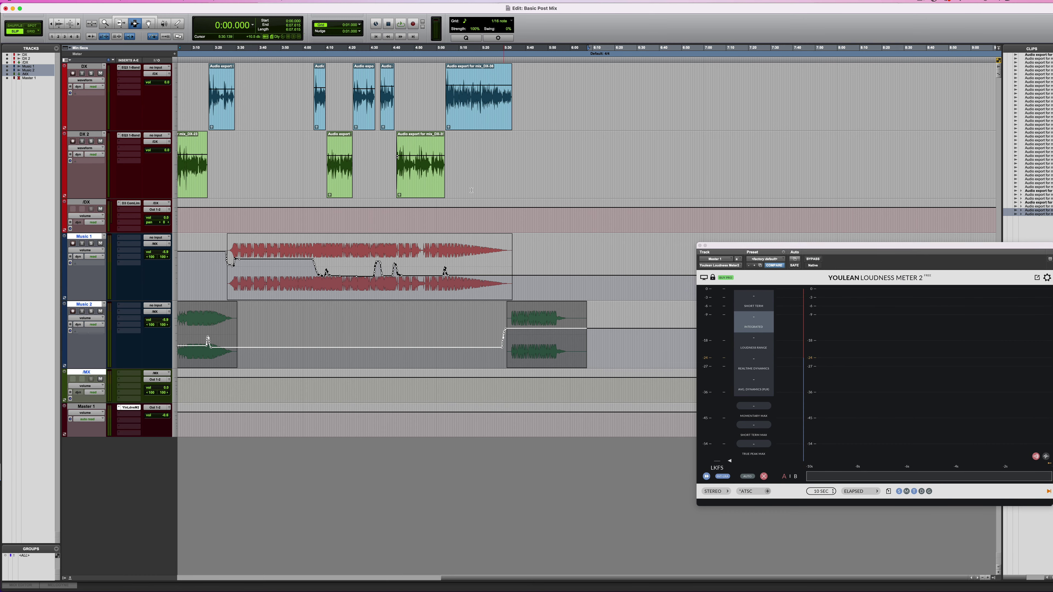
scroll(477, 190, "left", 10)
scroll(481, 190, "left", 6)
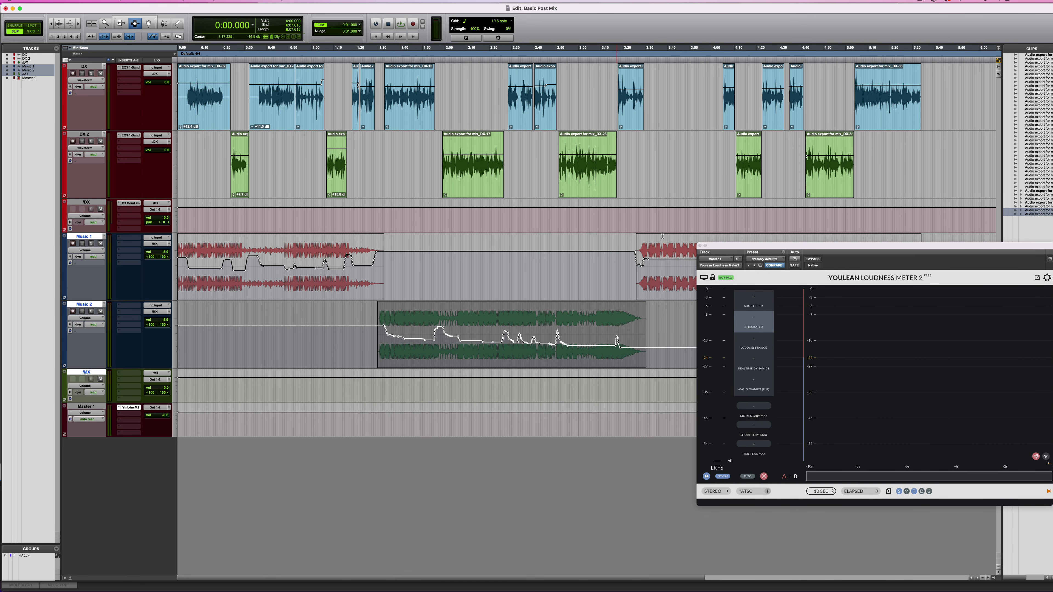
left_click_drag(714, 248, 333, 407)
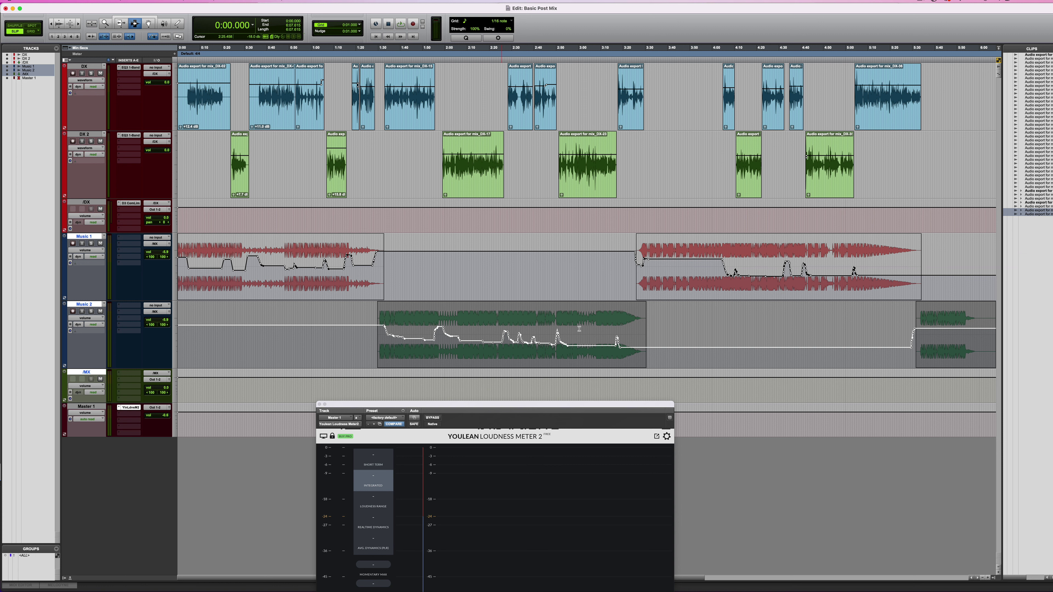
- Select the whole program across Music 2 and /MX back to the session start, trimming the selection's end within the last Music 2 clip
left_click(703, 324)
left_click_drag(987, 328, 78, 368)
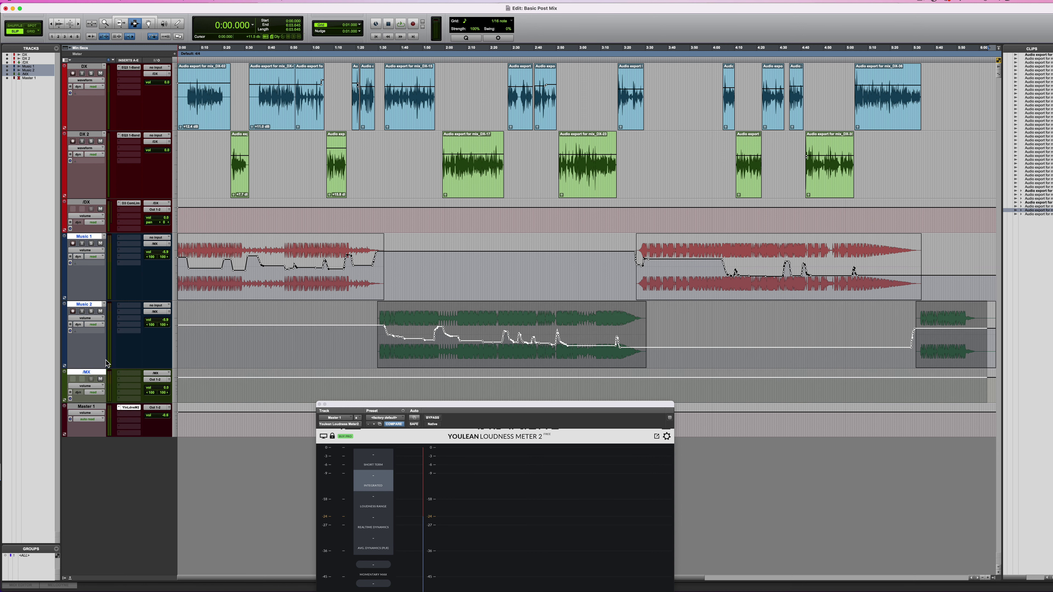
left_click_drag(493, 405, 442, 291)
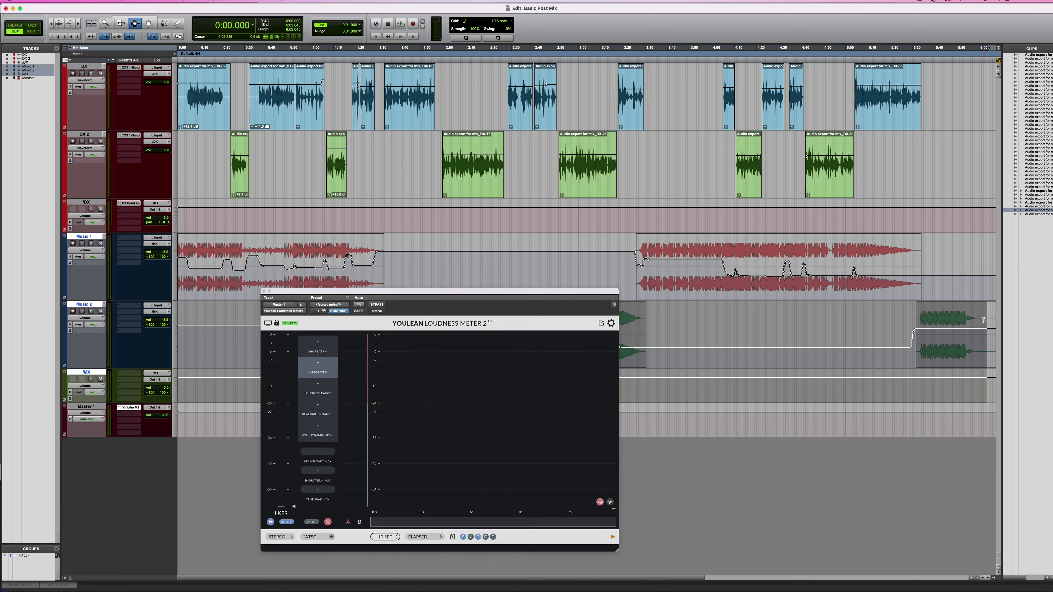
scroll(976, 317, "right", 4)
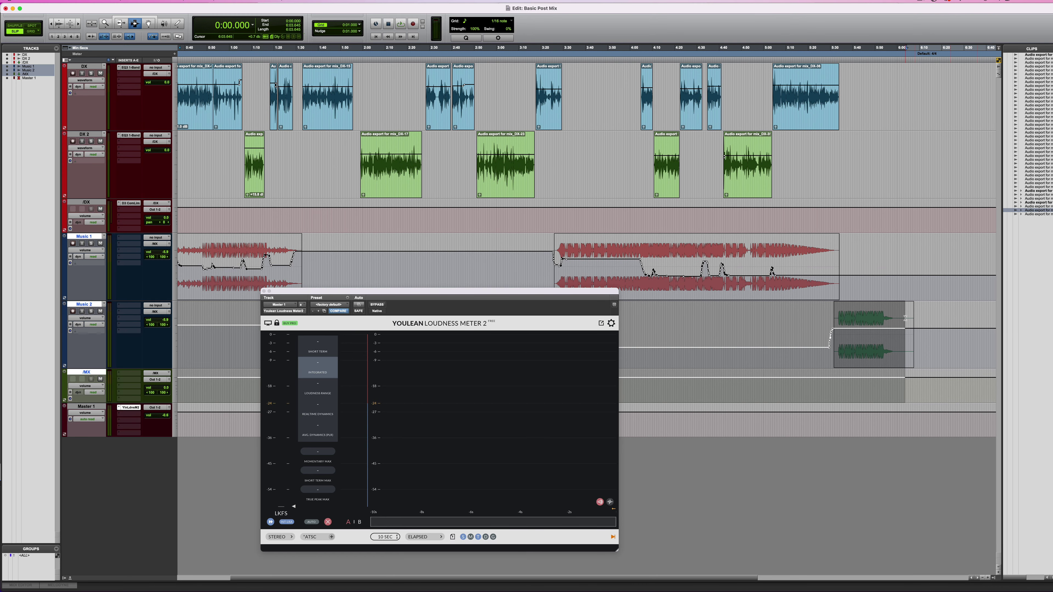
mouse_move(905, 318)
left_mouse_down()
mouse_move(880, 321)
mouse_move(901, 323)
left_mouse_up()
scroll(812, 306, "left", 4)
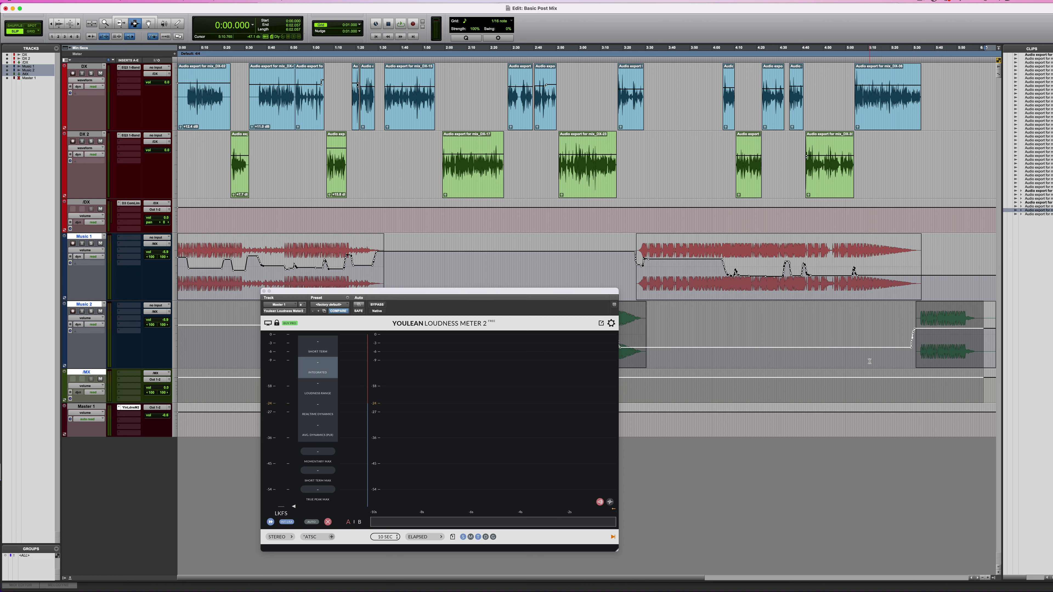
- Open the Bounce Mix settings, keep WAV (BWF) as the file type, and review the mix source options, keeping Out 1-2 (Stereo)
key("alt+super+b")
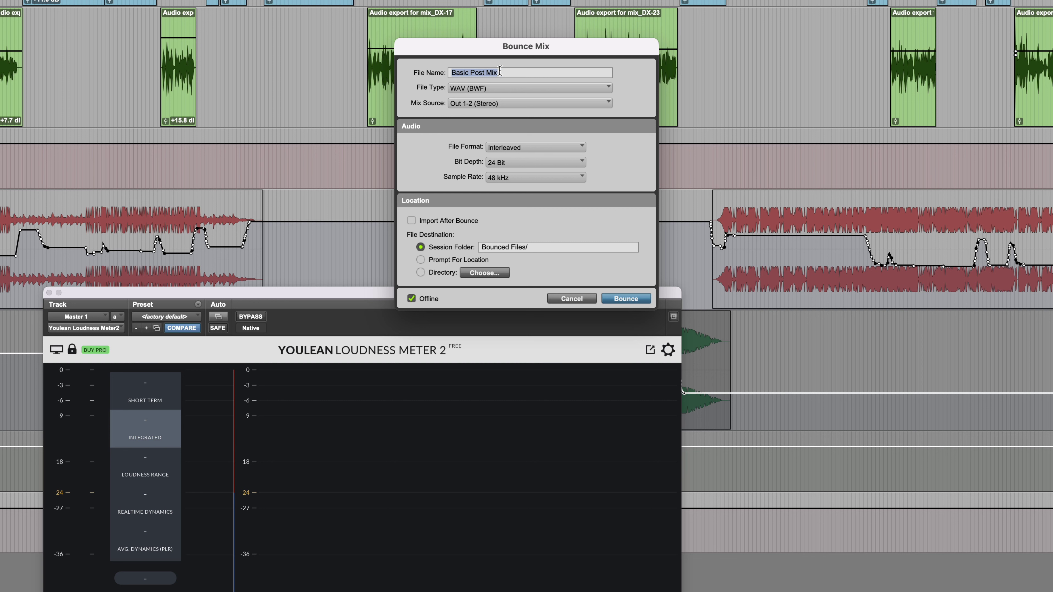
left_click(497, 89)
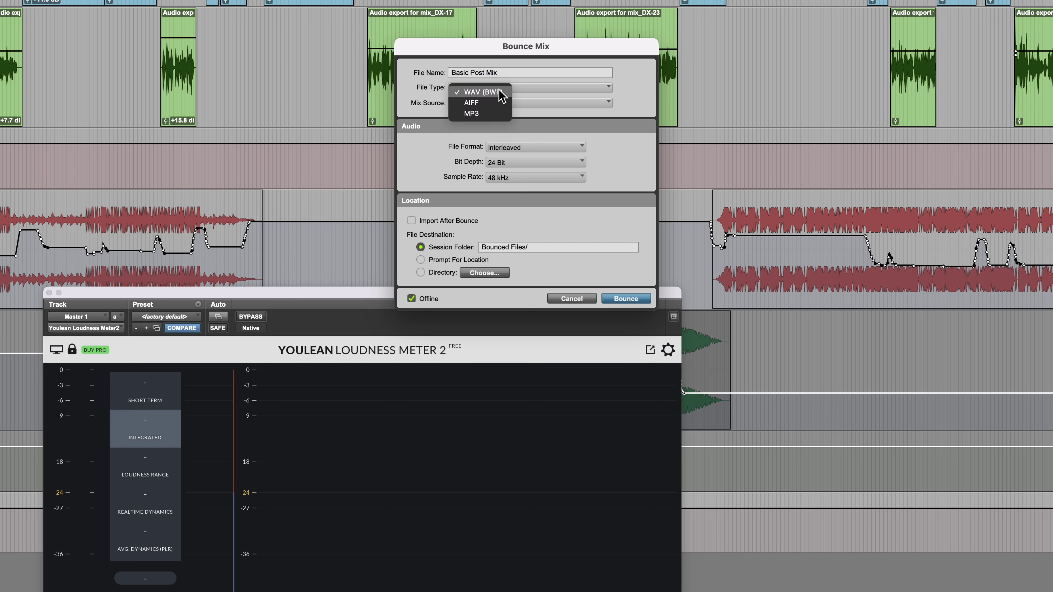
left_click(501, 91)
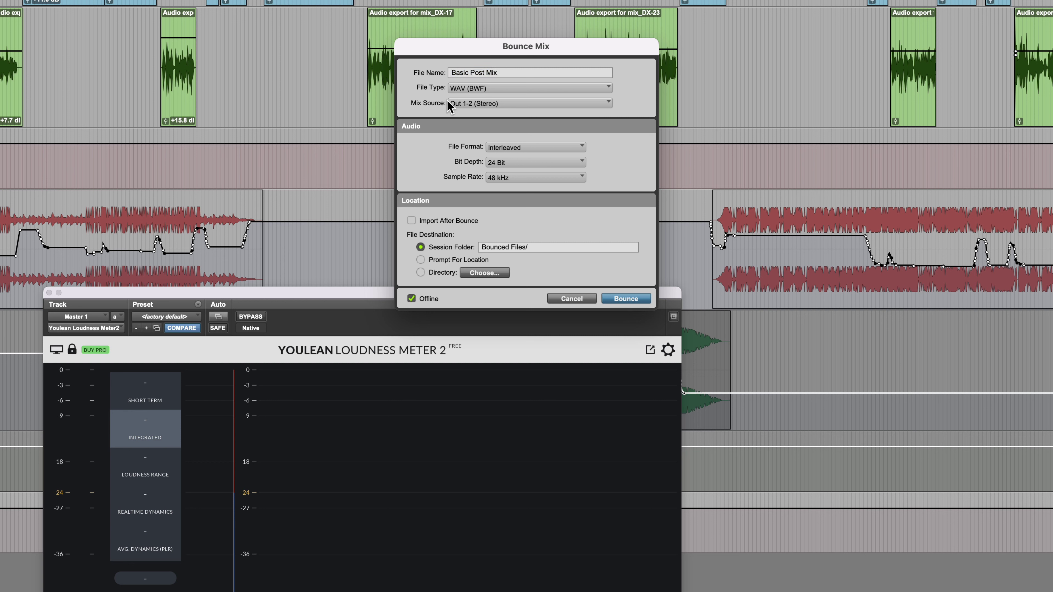
left_click(487, 104)
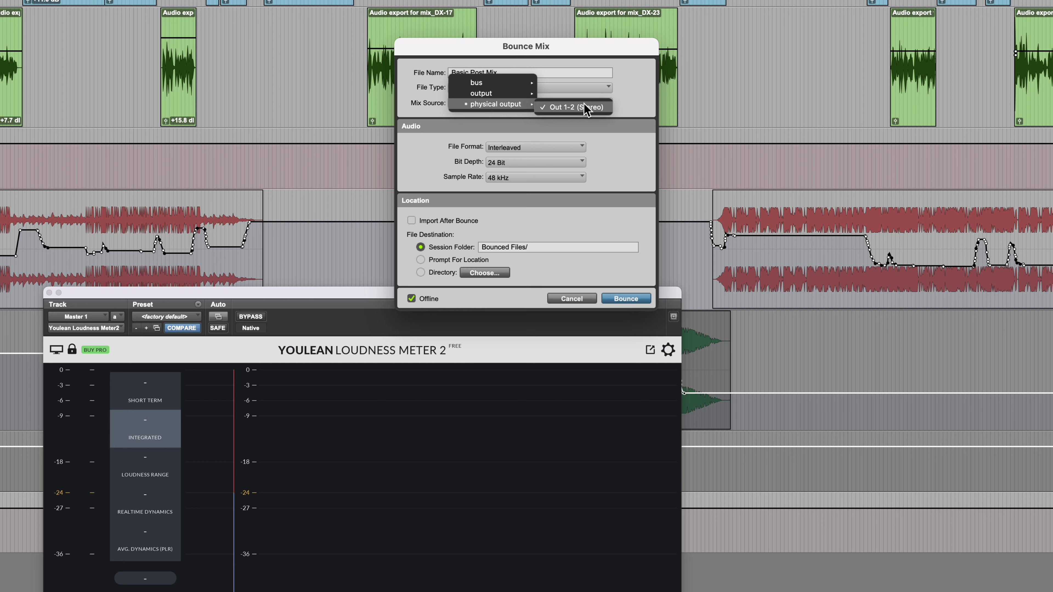
mouse_move(499, 95)
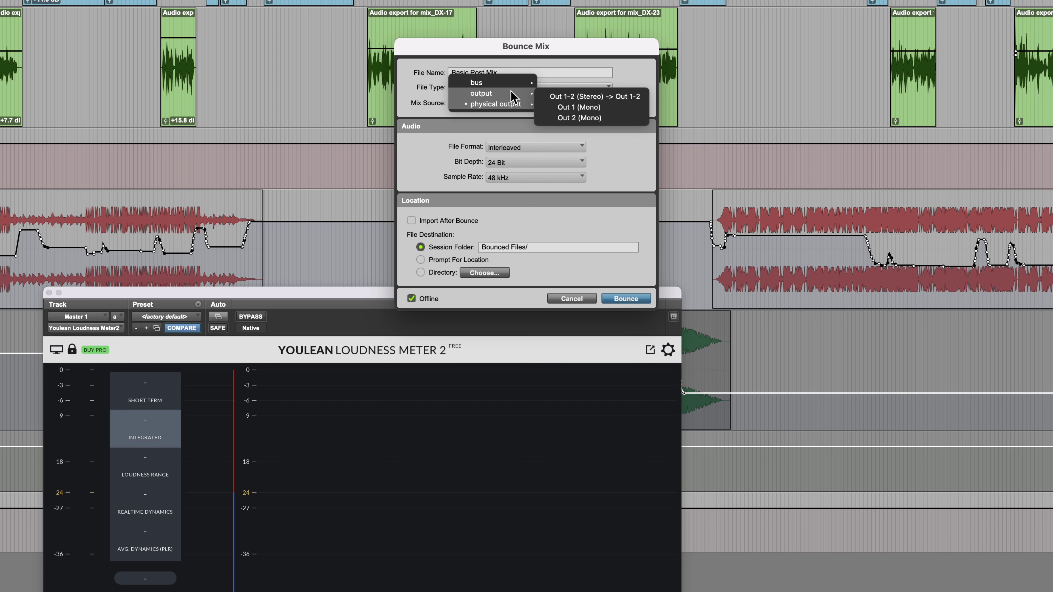
mouse_move(487, 83)
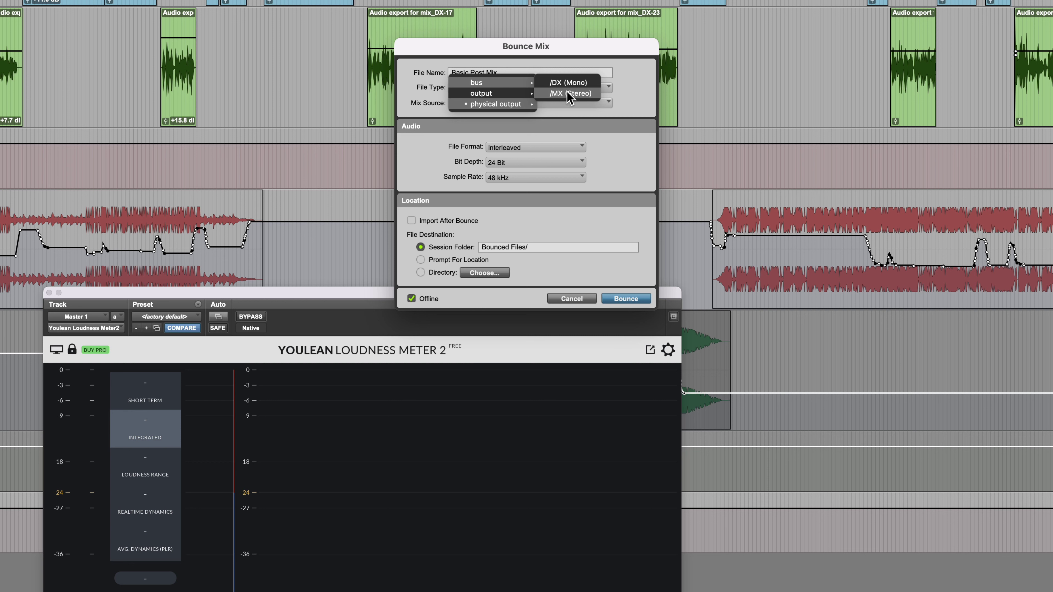
mouse_move(499, 104)
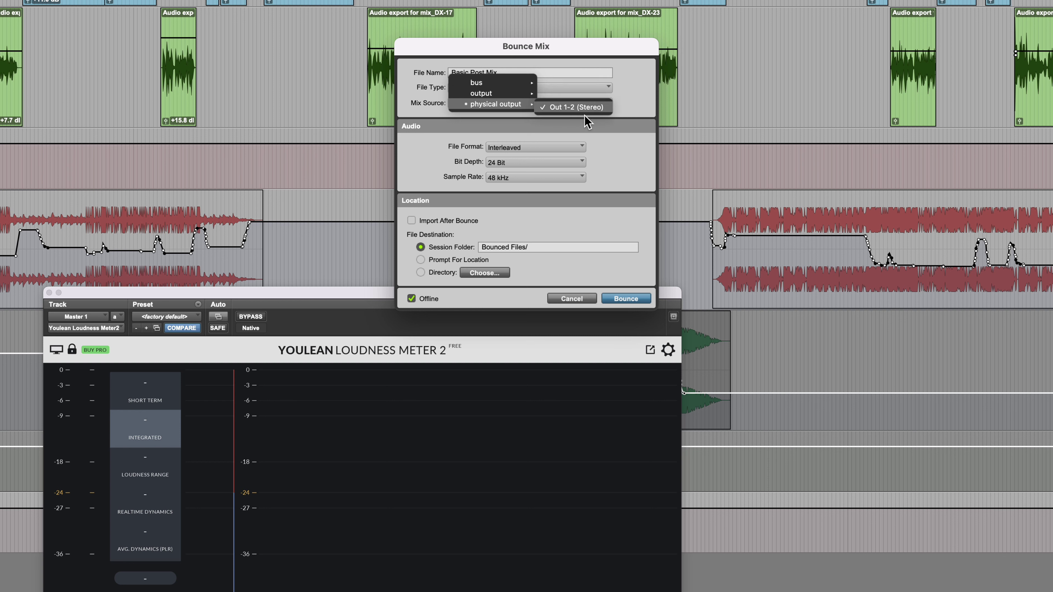
left_click(618, 151)
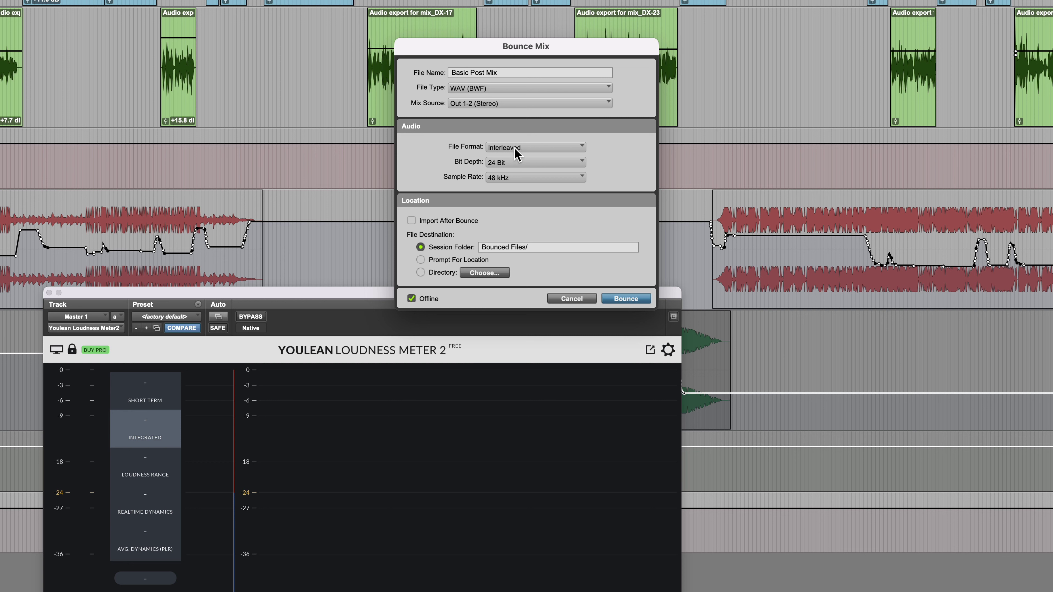
- Keep the bounce format Interleaved at 24 Bit and bounce the mix offline to the session's Bounced Files folder
left_click(547, 148)
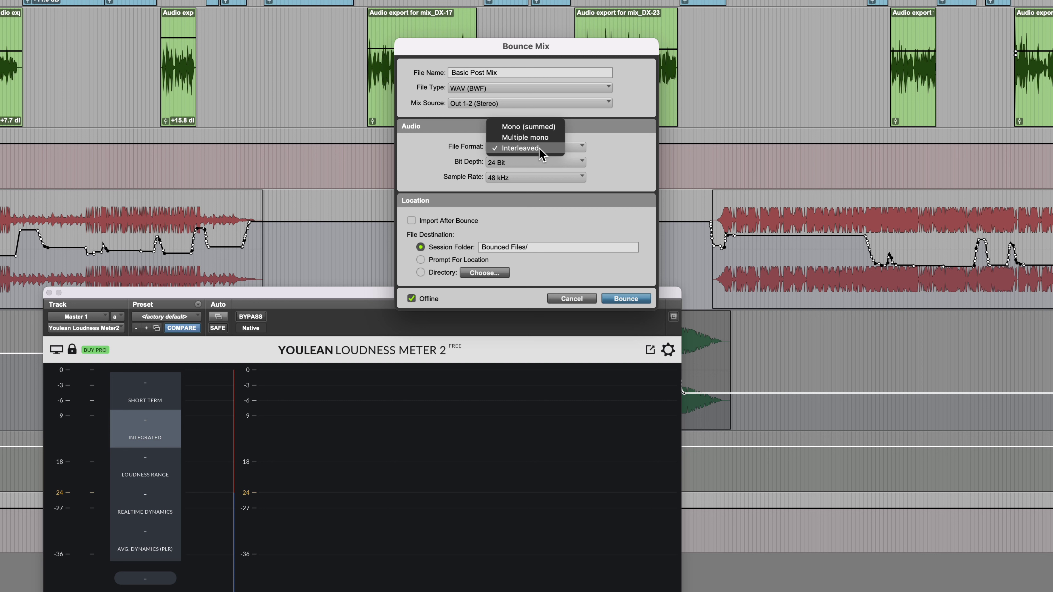
left_click(539, 148)
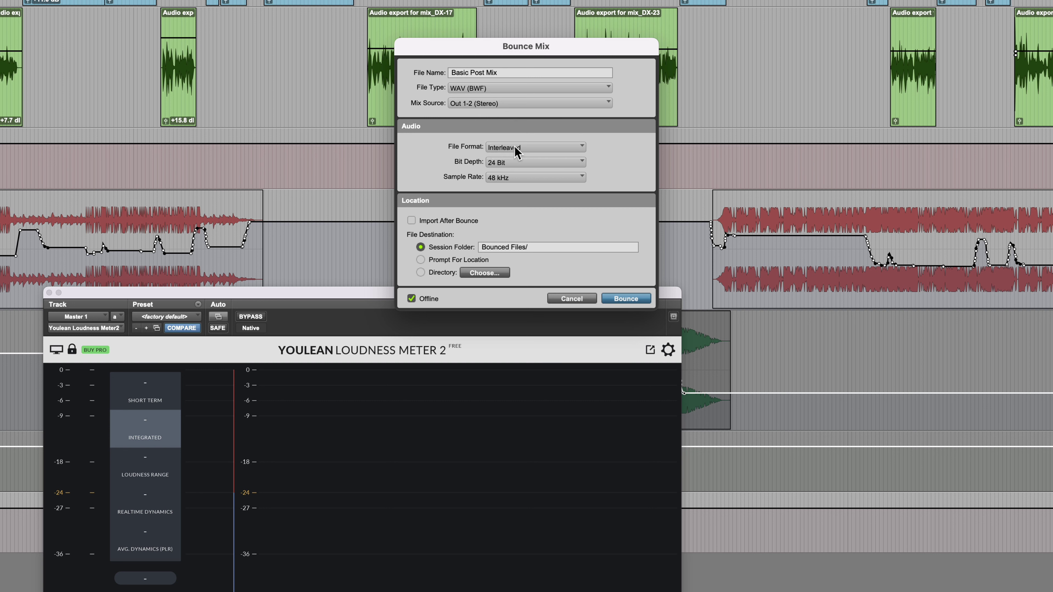
left_click(525, 162)
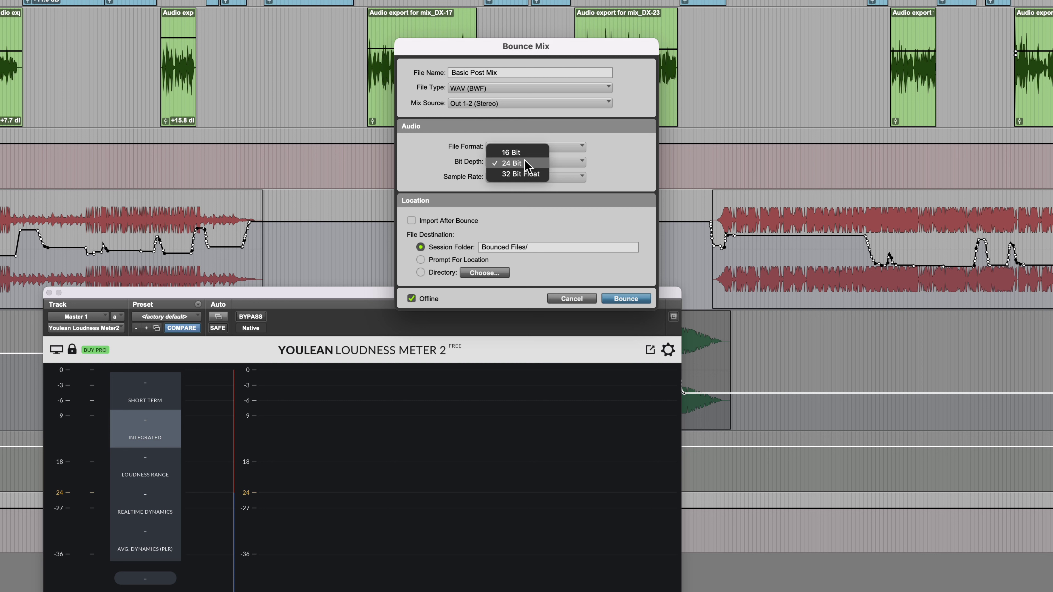
left_click(525, 163)
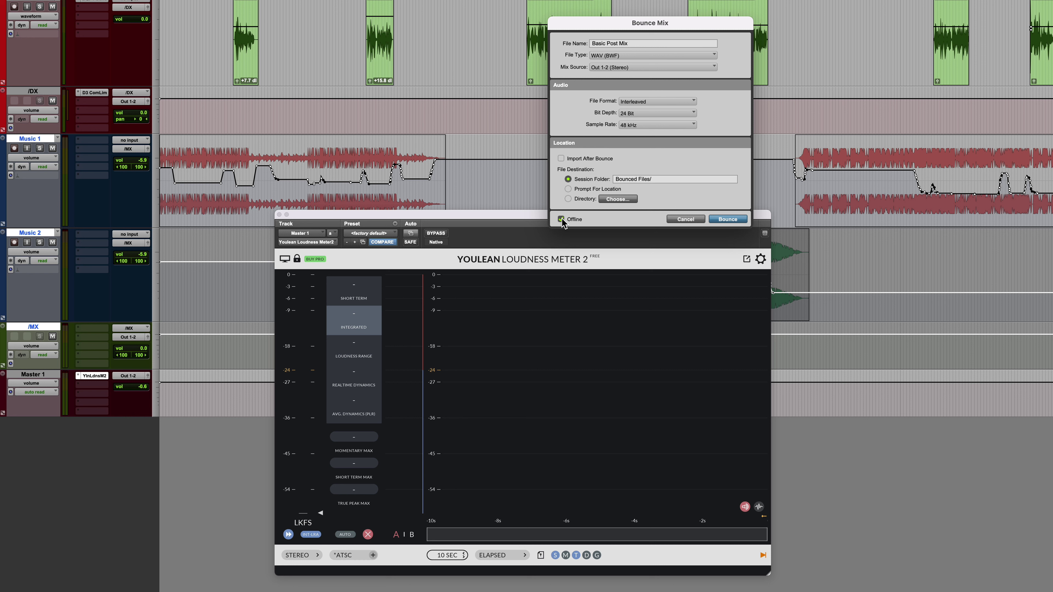
left_click(727, 220)
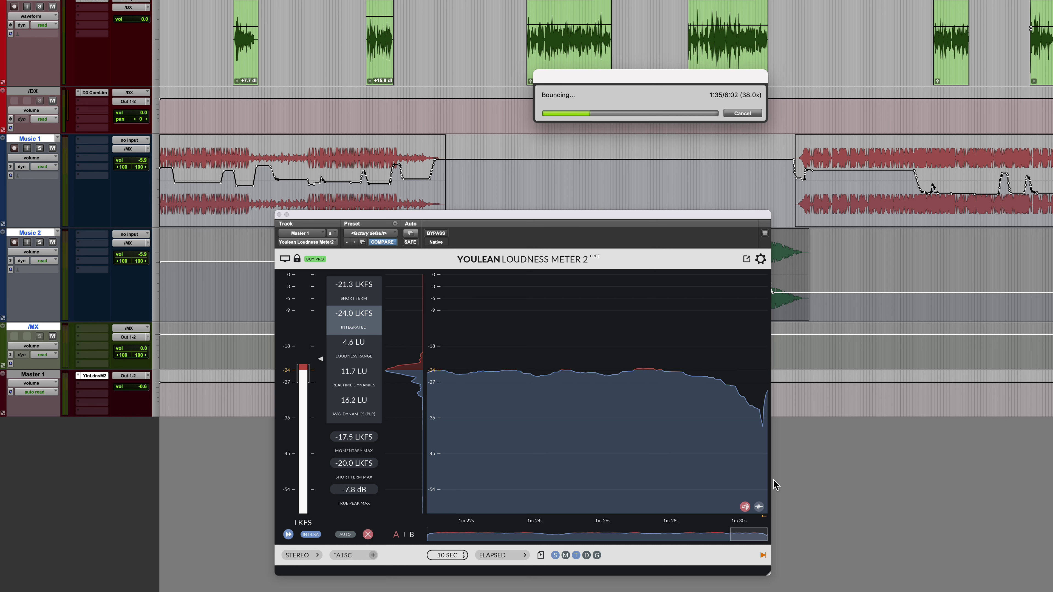
- Check the integrated loudness of the bounced program and bring up the Mix window to view the Master 1 fader
mouse_move(418, 367)
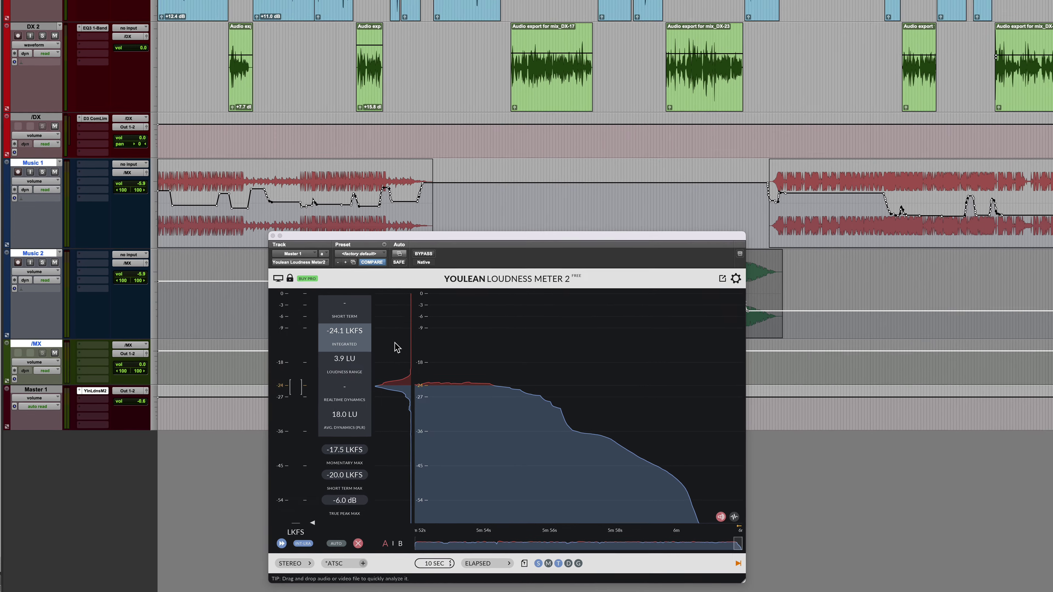
key("super+equal")
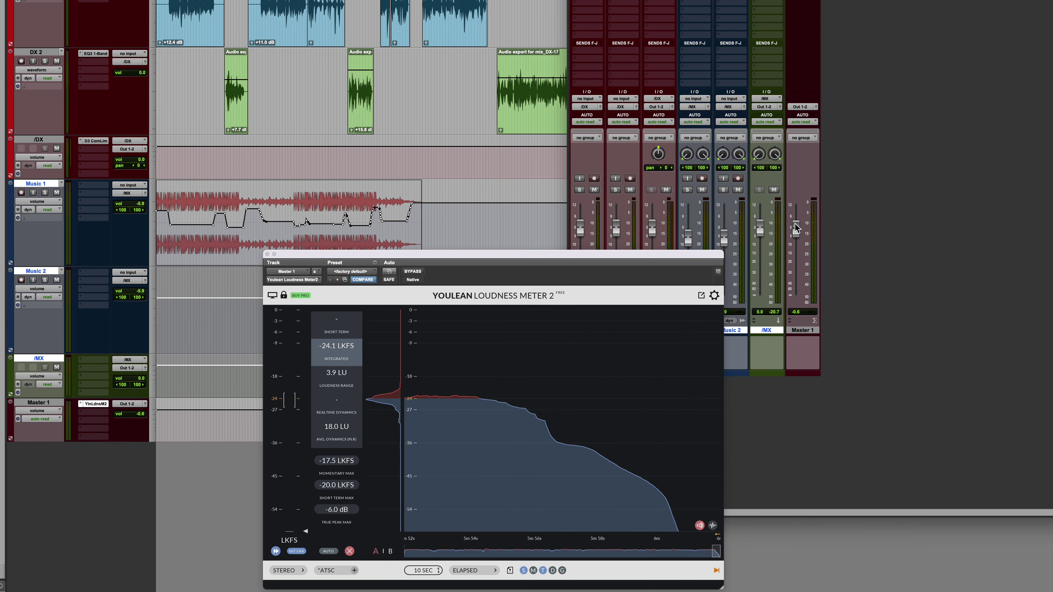
- Switch to Finder and open the Bounced Files folder inside the Basic Post Mix session folder on the Desktop
key("super+Tab")
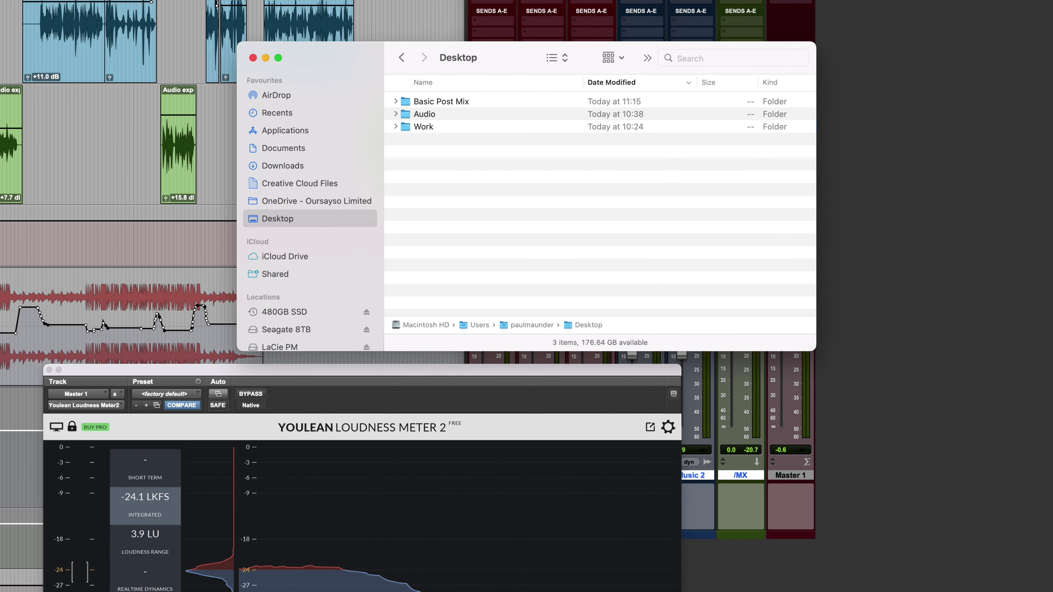
left_click(441, 102)
double_click(440, 101)
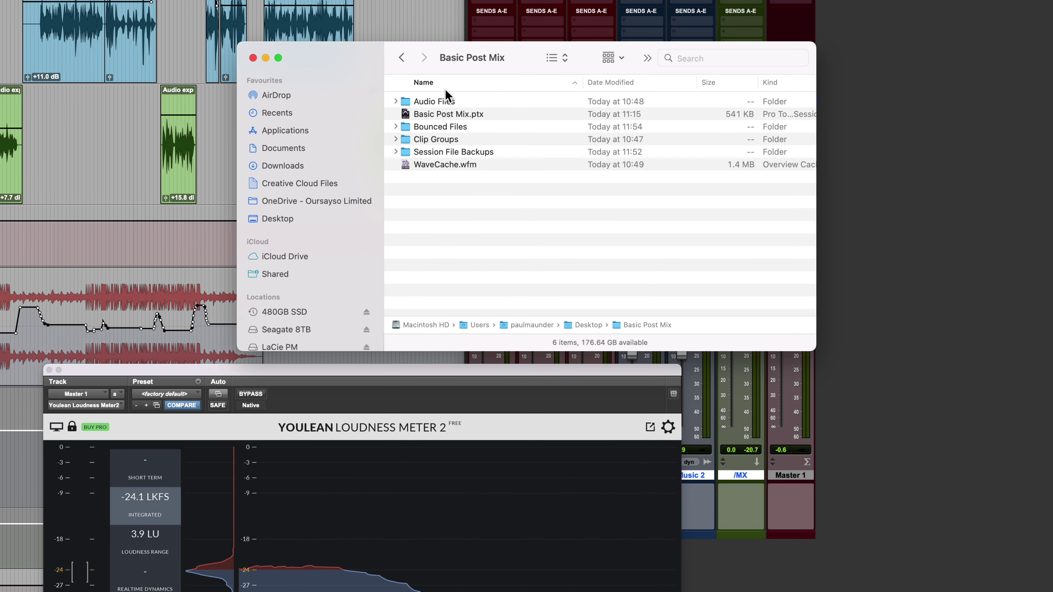
left_click(438, 116)
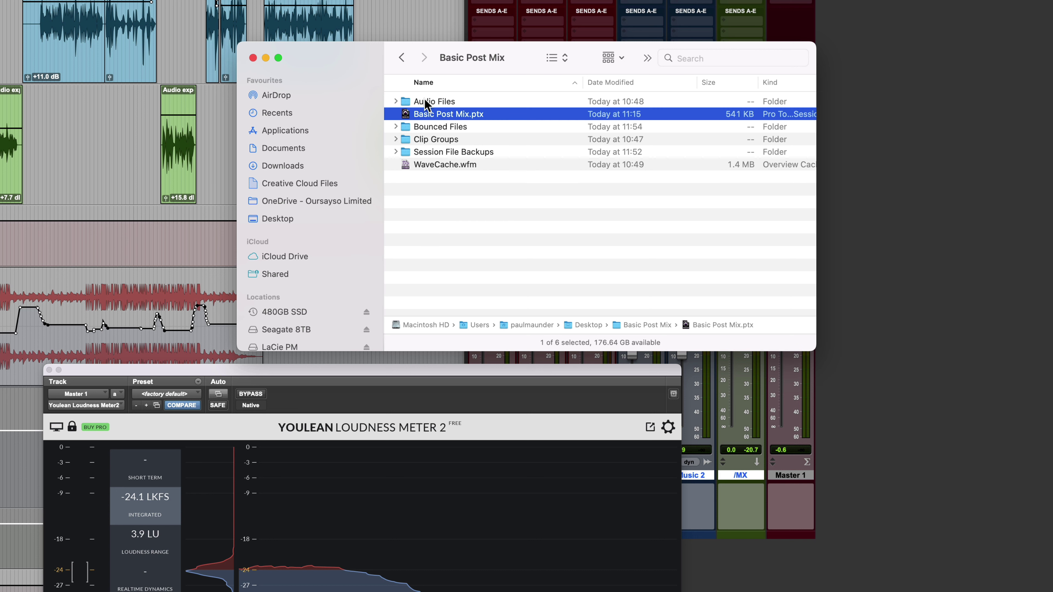
double_click(442, 128)
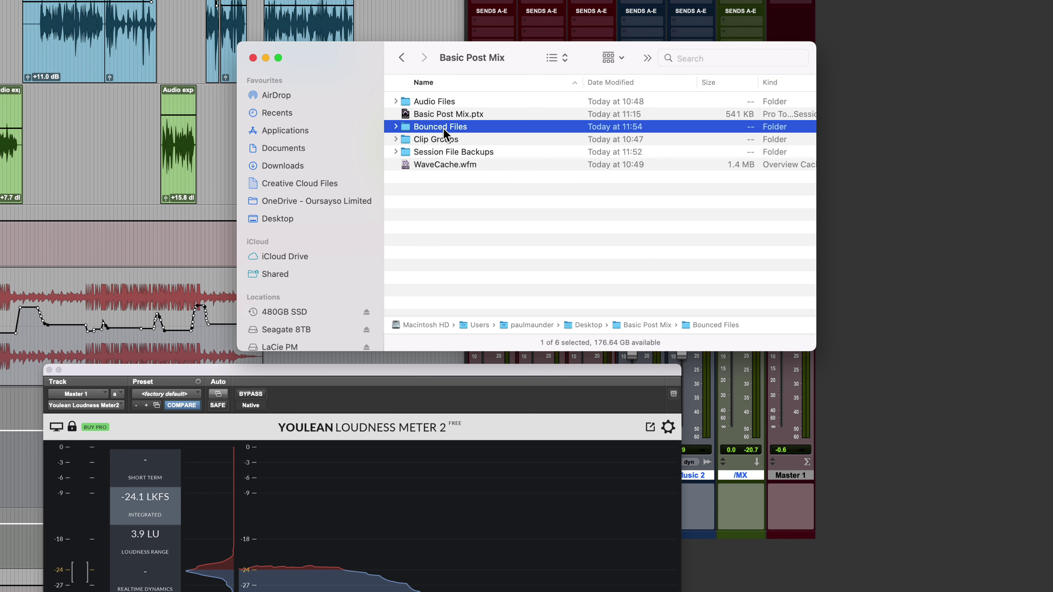
- Preview the bounced file Basic Post Mix.wav with Quick Look and close the preview
left_click(421, 103)
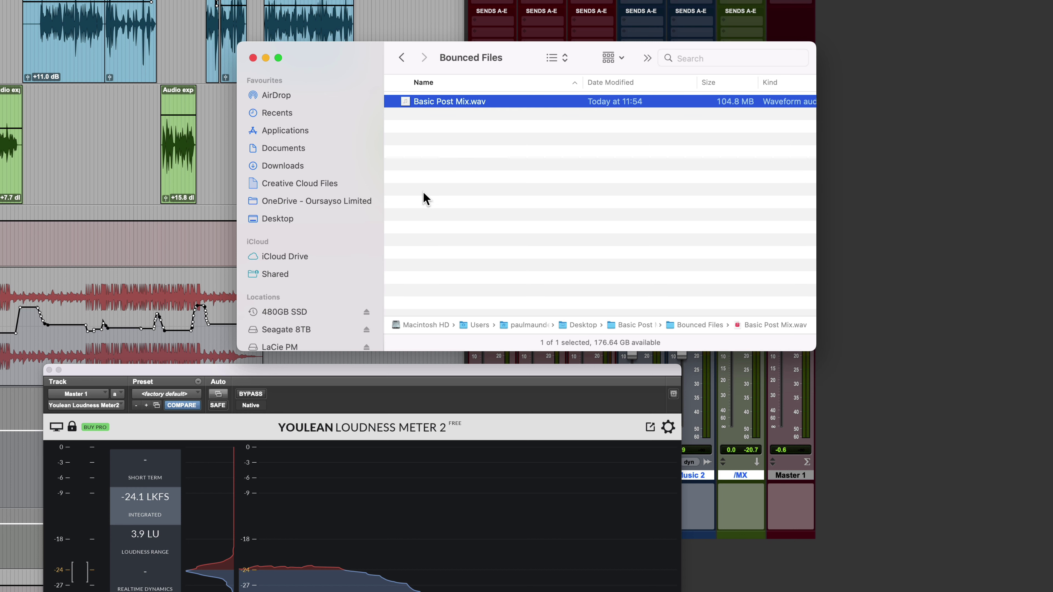
key("space")
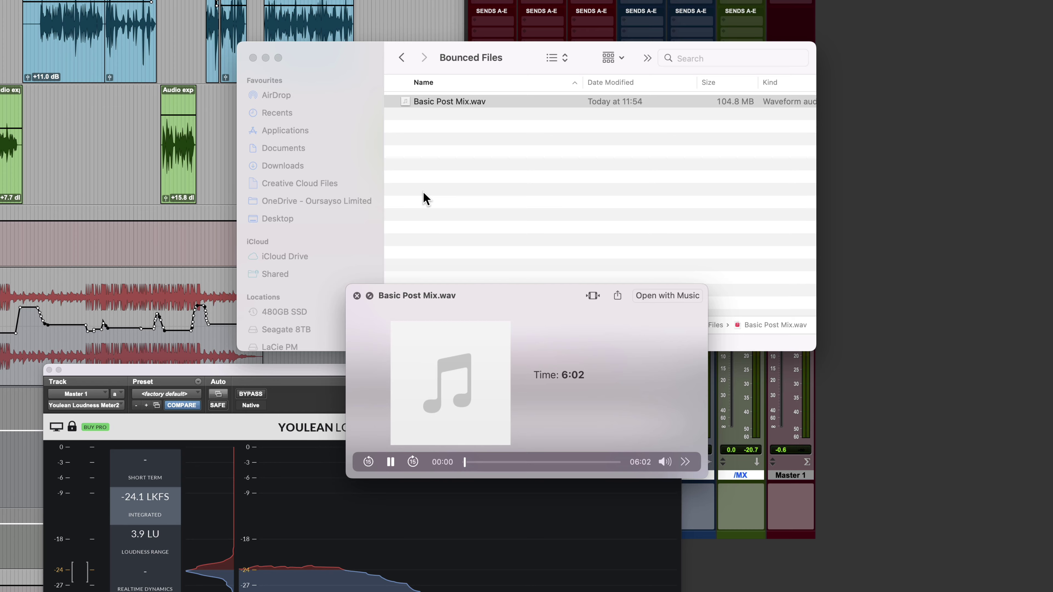
key("space")
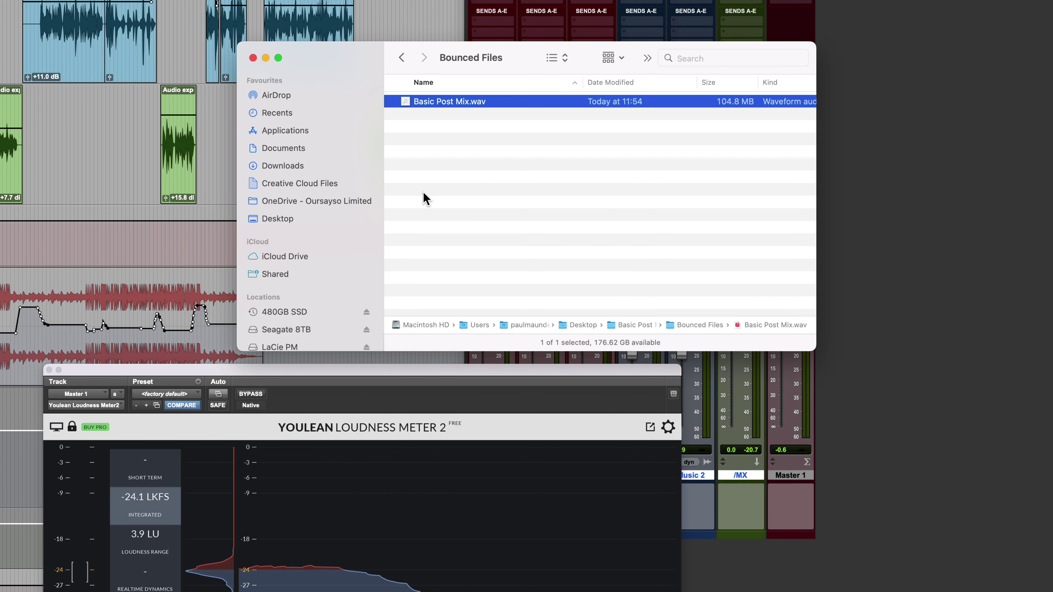
- Switch back to Pro Tools and return to the Edit window
left_click(941, 410)
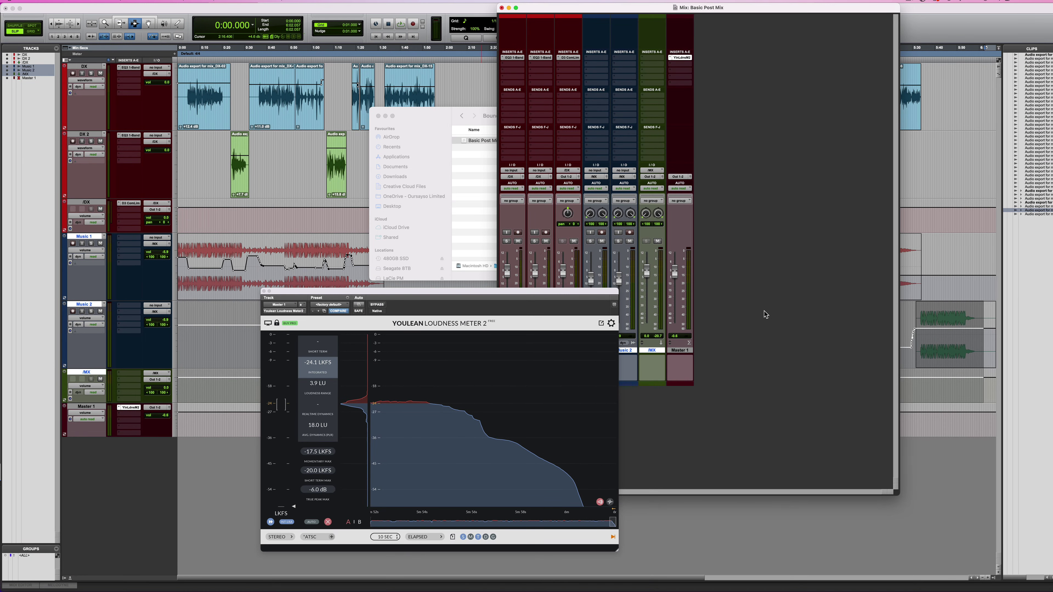
key("super+equal")
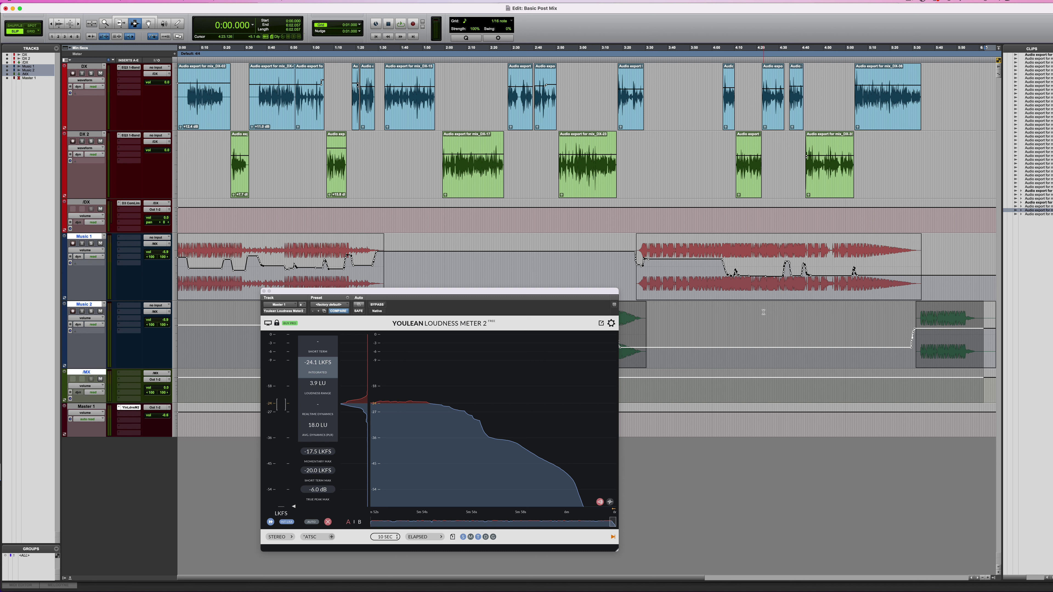